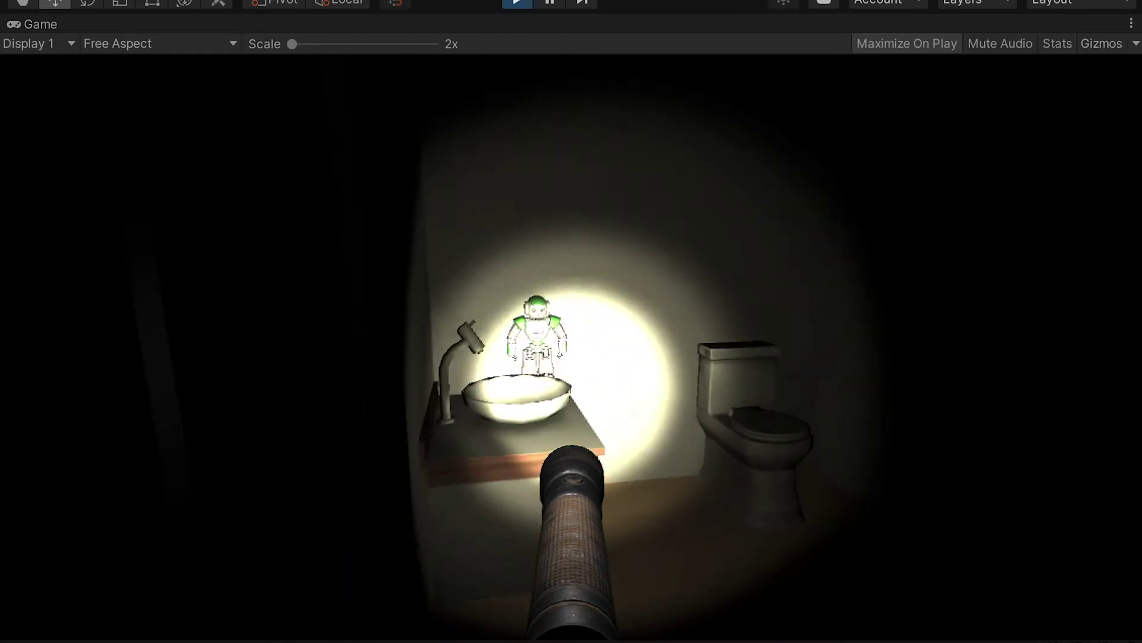
# Step: Move the player through the dark bathroom in play mode, lighting the robot above the sink with the flashlight
pyautogui.press('s')
pyautogui.press('s')
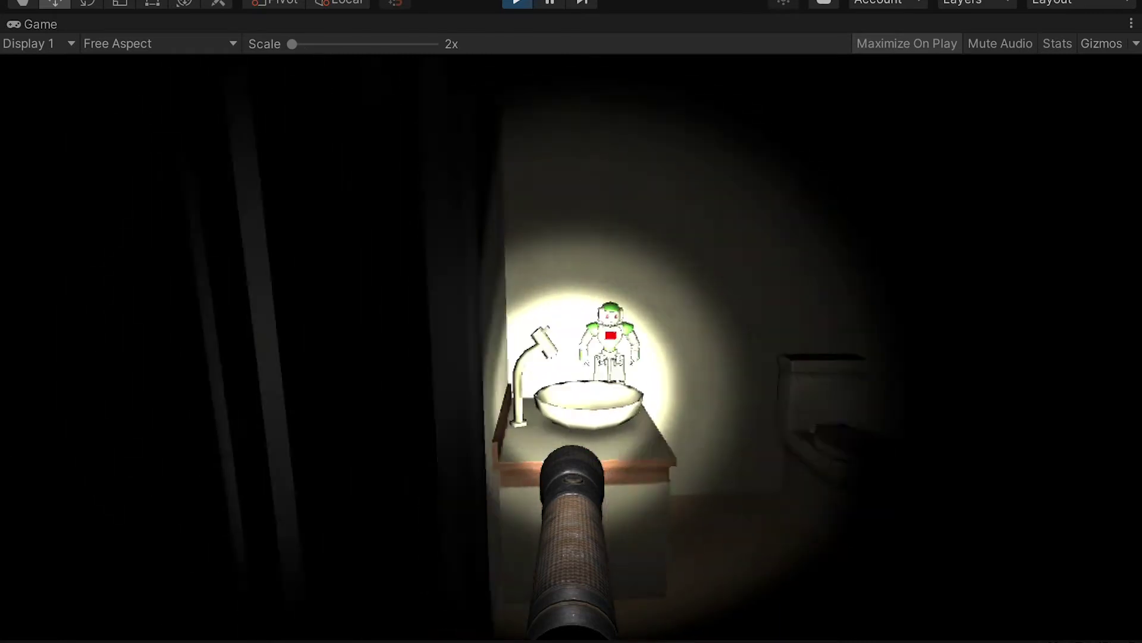
pyautogui.press('w')
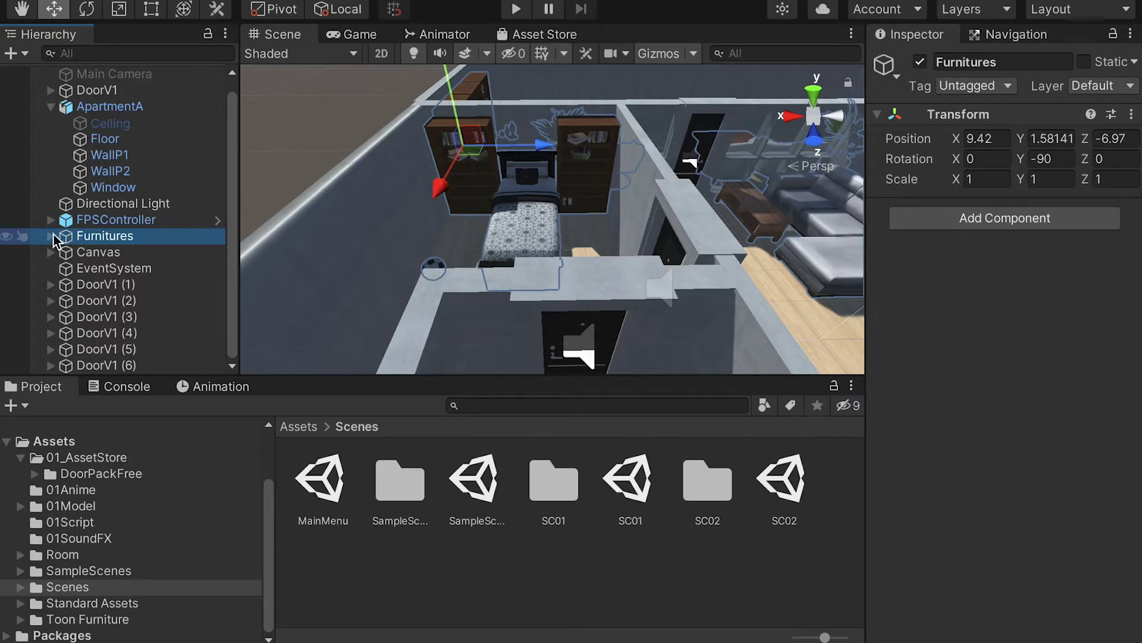
# Step: Add a Mesh Collider to all child objects of Furnitures, from BookCase_2 (2) through House_Plant_1 (1)
pyautogui.click(52, 236)
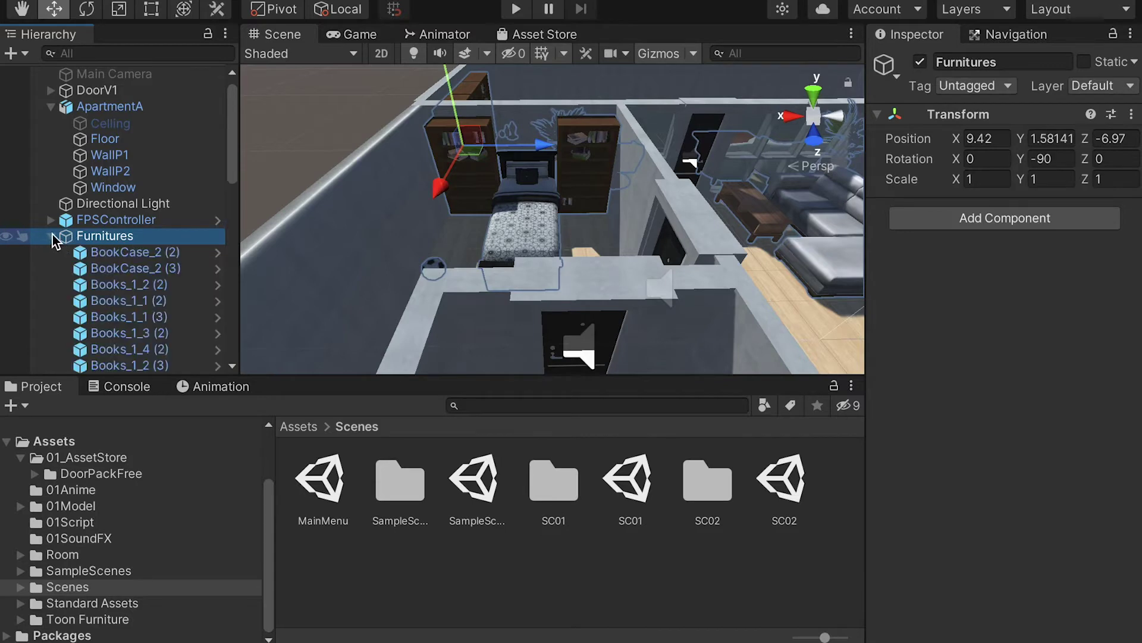
pyautogui.click(108, 253)
pyautogui.scroll(-2, 123, 261)
pyautogui.scroll(-10, 123, 261)
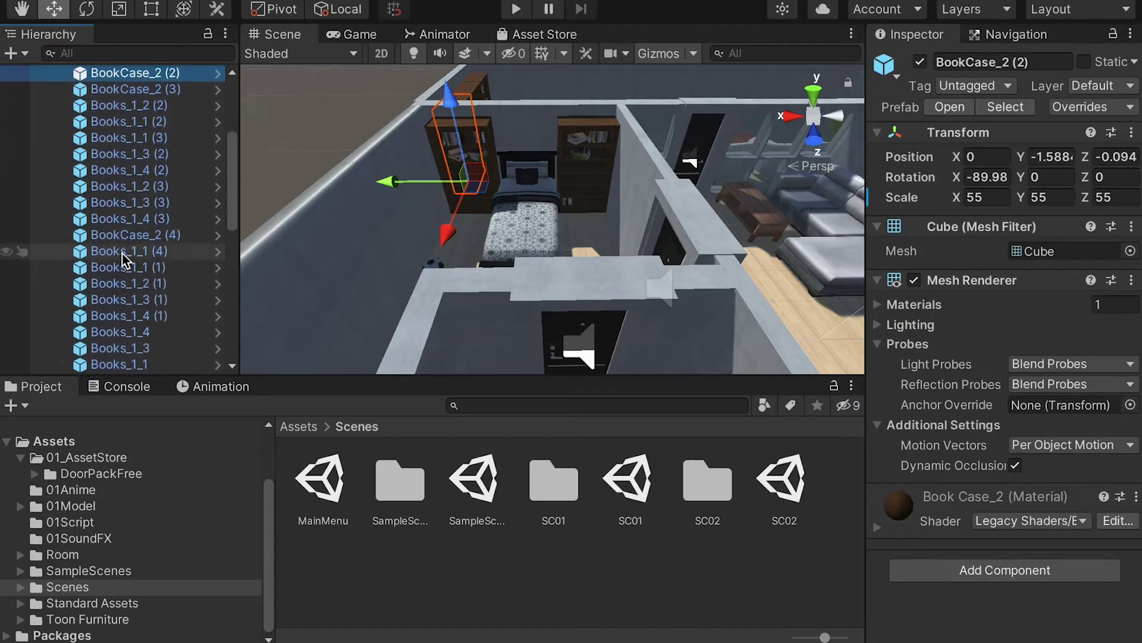
pyautogui.scroll(-5, 123, 260)
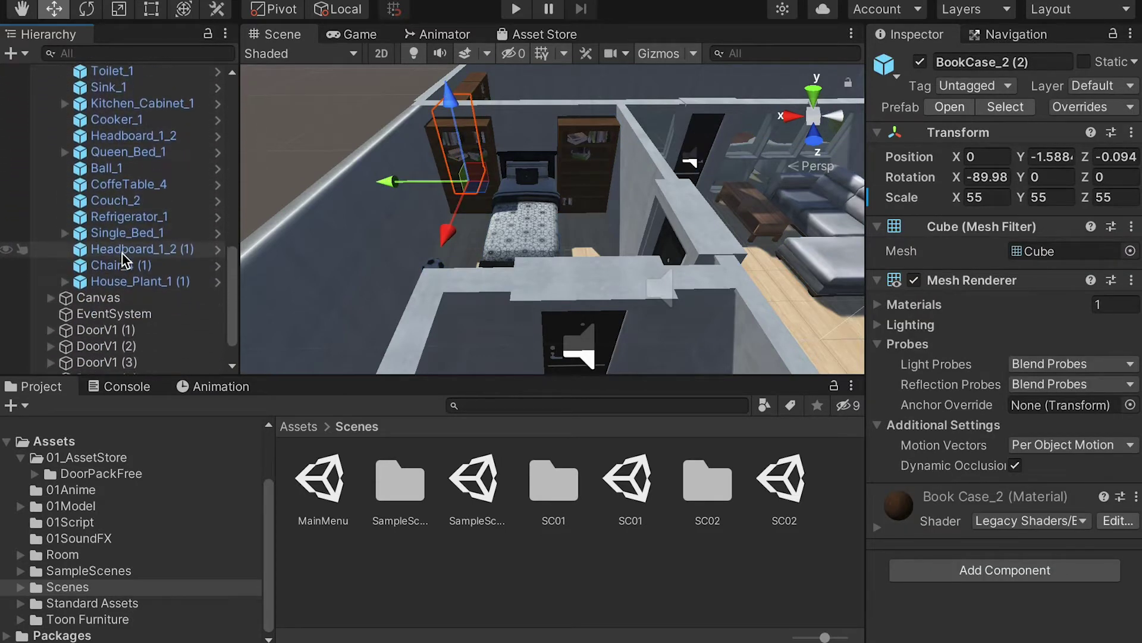
pyautogui.keyDown('shift'); pyautogui.click(113, 255); pyautogui.keyUp('shift')
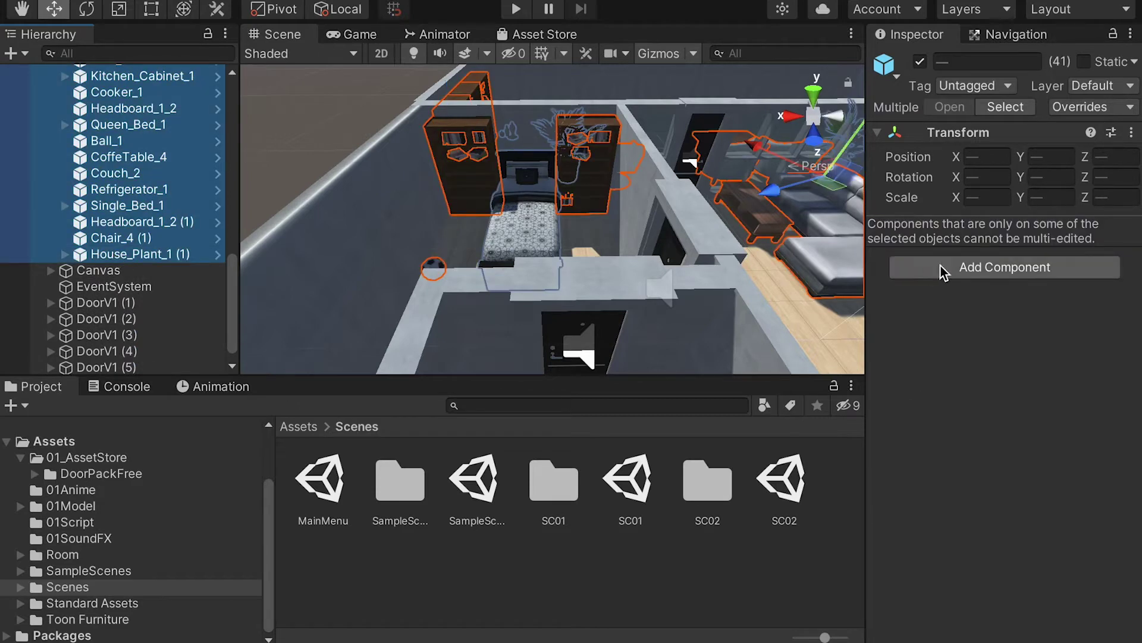
pyautogui.click(983, 269)
pyautogui.write('MESH')
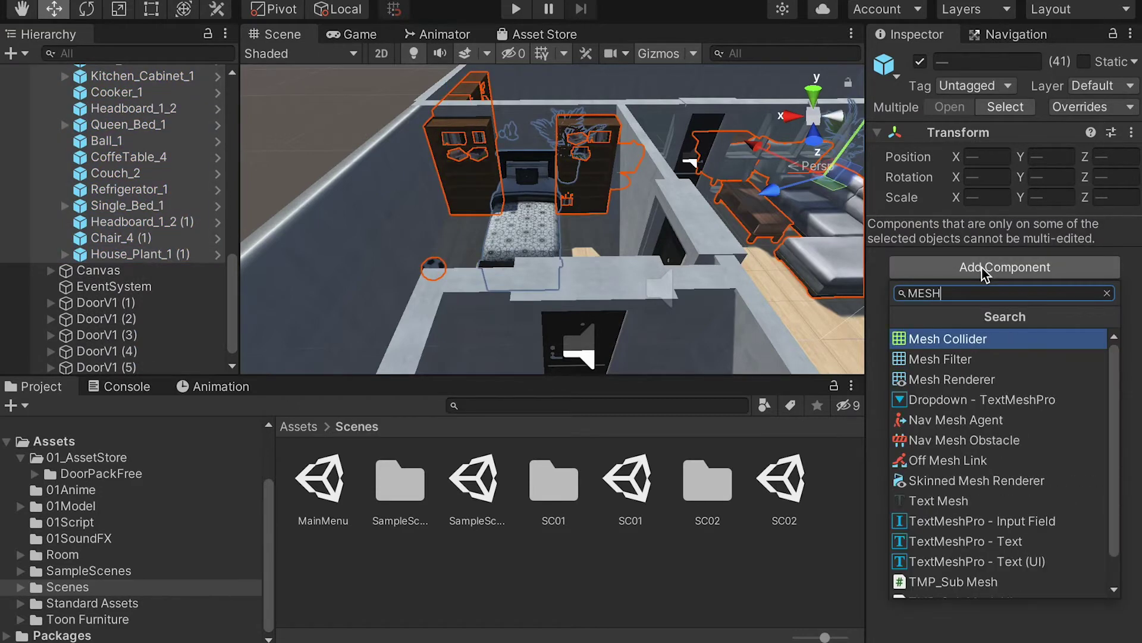
pyautogui.click(964, 338)
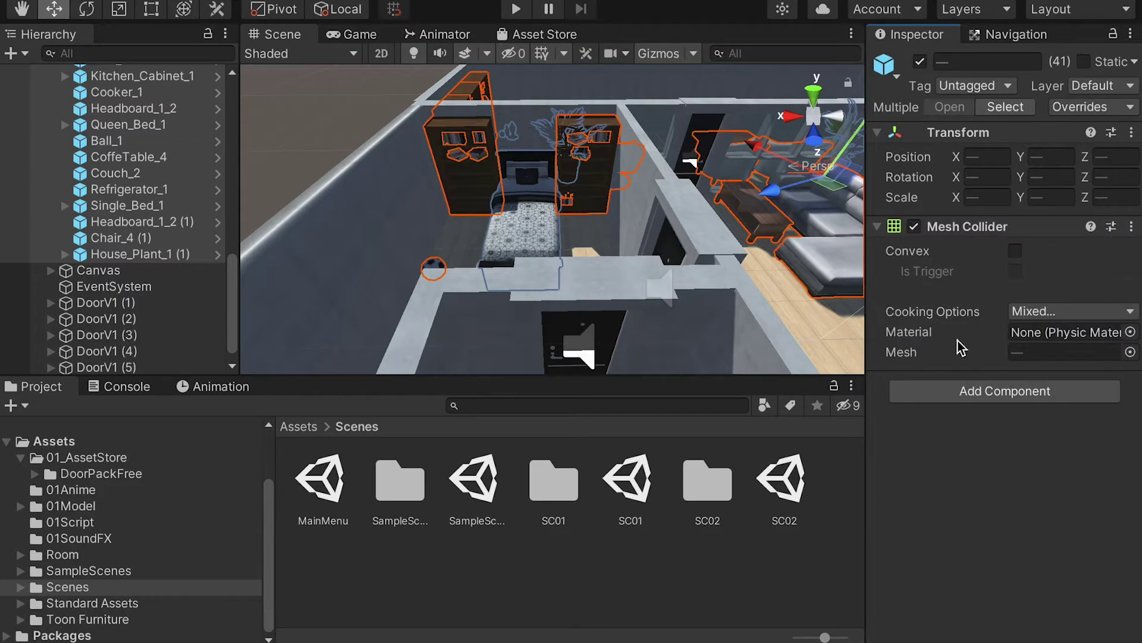
# Step: Add a Mesh Collider to the four parts of Queen_Bed_1, from Matress_1 through Pillow_1
pyautogui.click(113, 211)
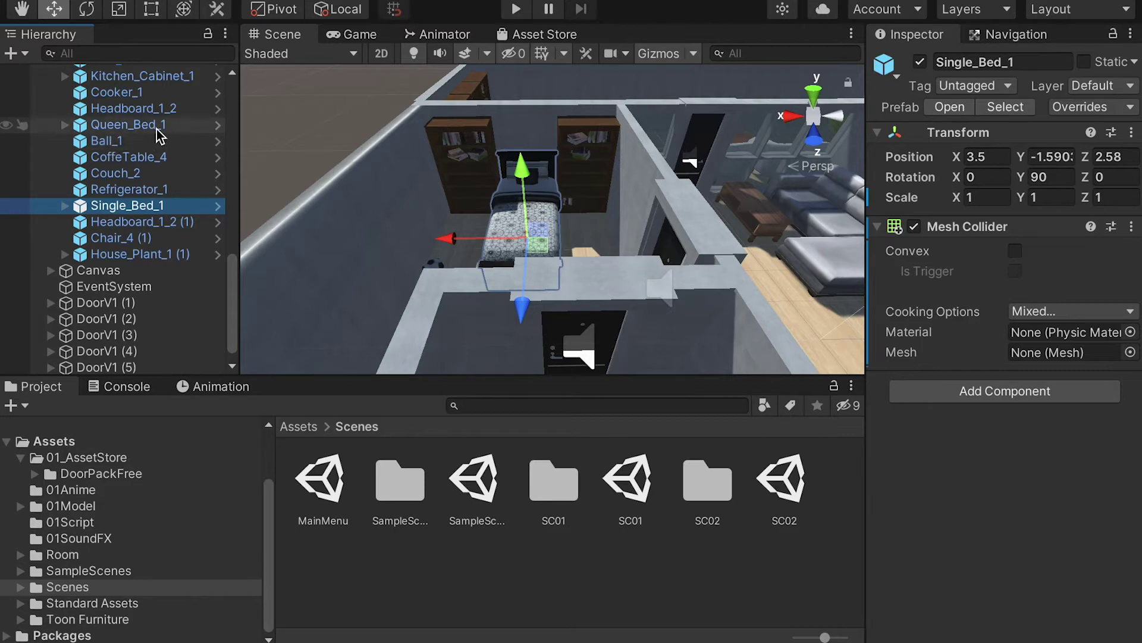
pyautogui.click(64, 125)
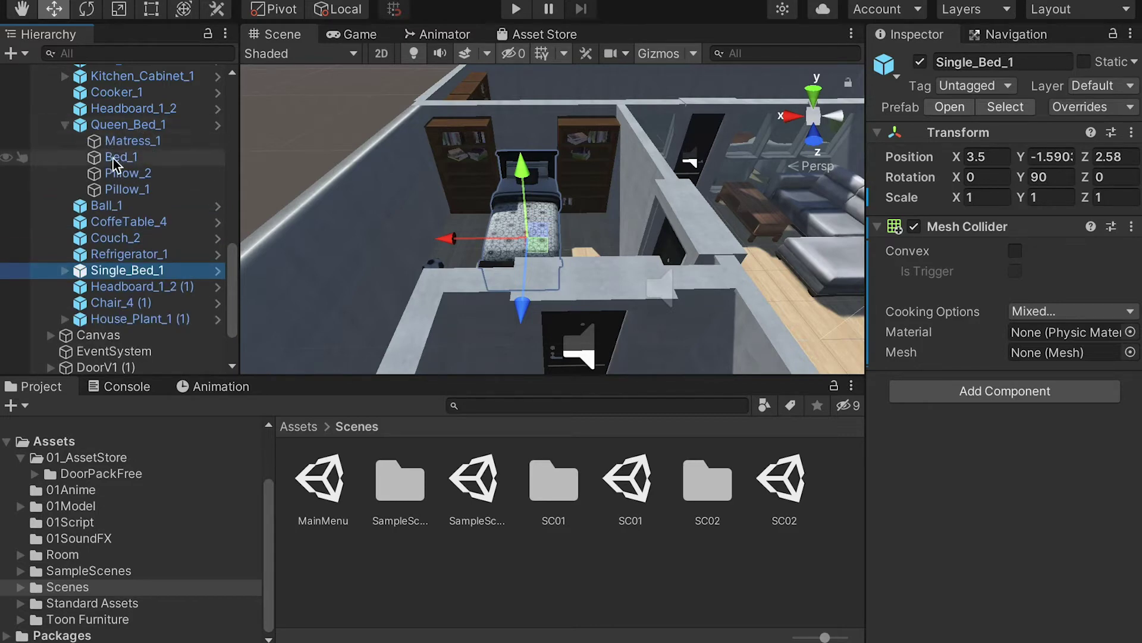
pyautogui.click(101, 125)
pyautogui.click(65, 126)
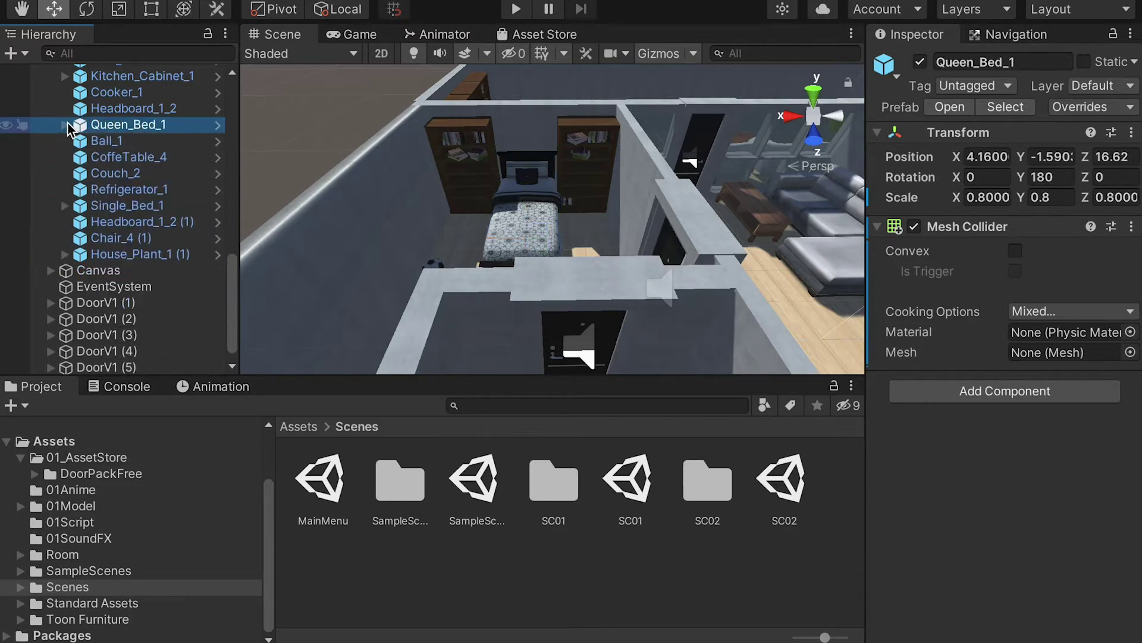
pyautogui.click(65, 125)
pyautogui.click(115, 142)
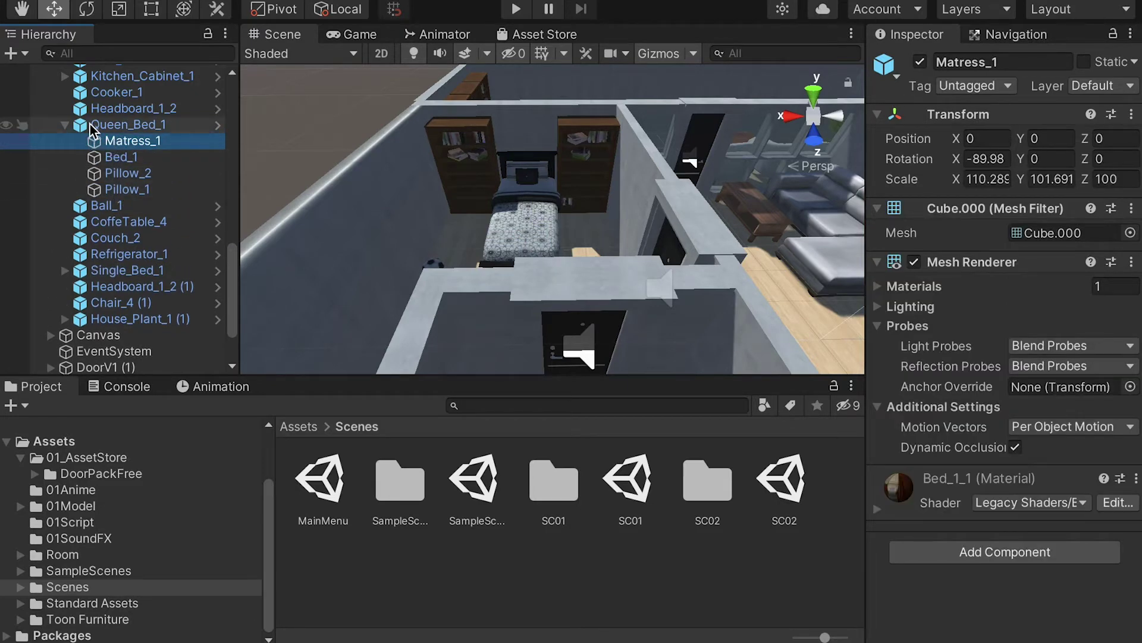
pyautogui.keyDown('shift'); pyautogui.click(119, 189); pyautogui.keyUp('shift')
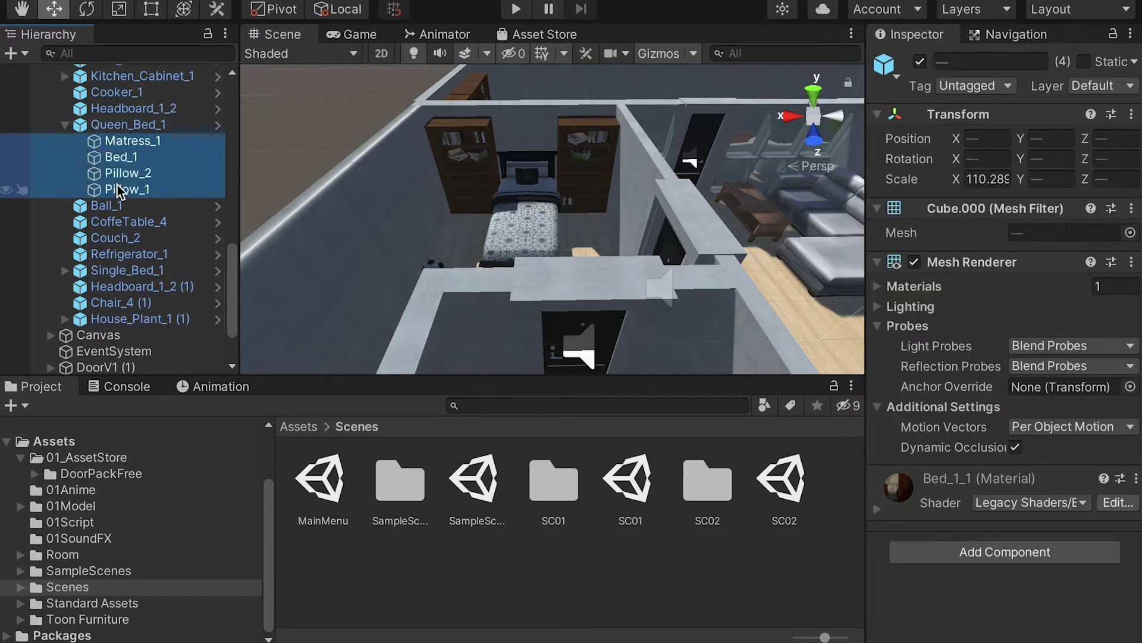
pyautogui.click(1000, 553)
pyautogui.click(981, 599)
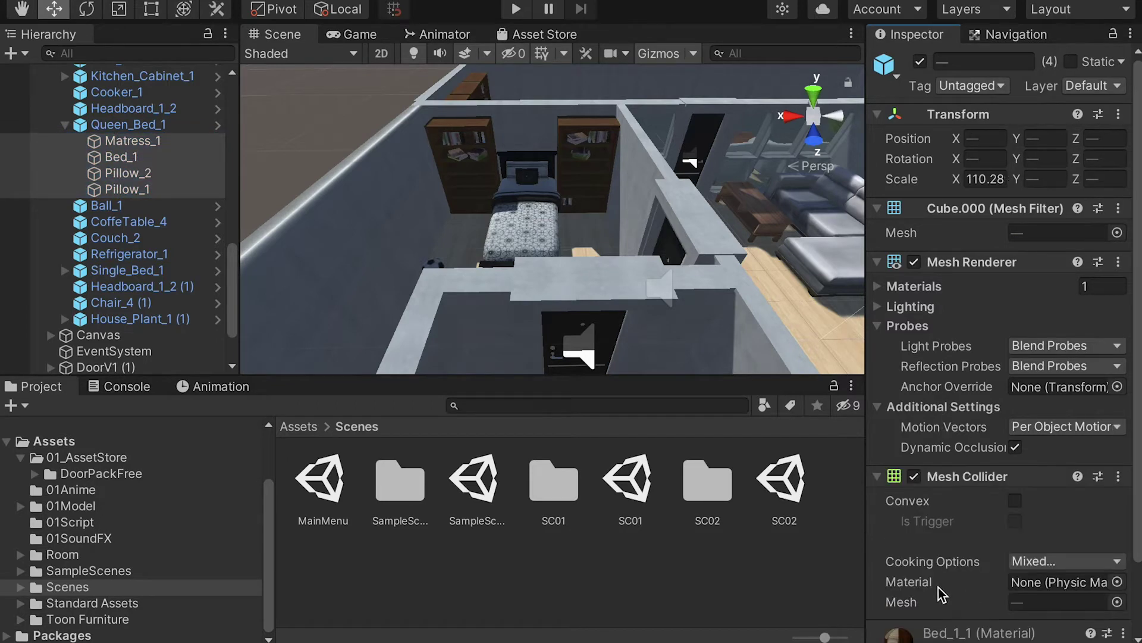
# Step: Add a Mesh Collider to the four parts of Single_Bed_1, from Matress_1 through Pillow_3
pyautogui.click(64, 270)
pyautogui.click(119, 286)
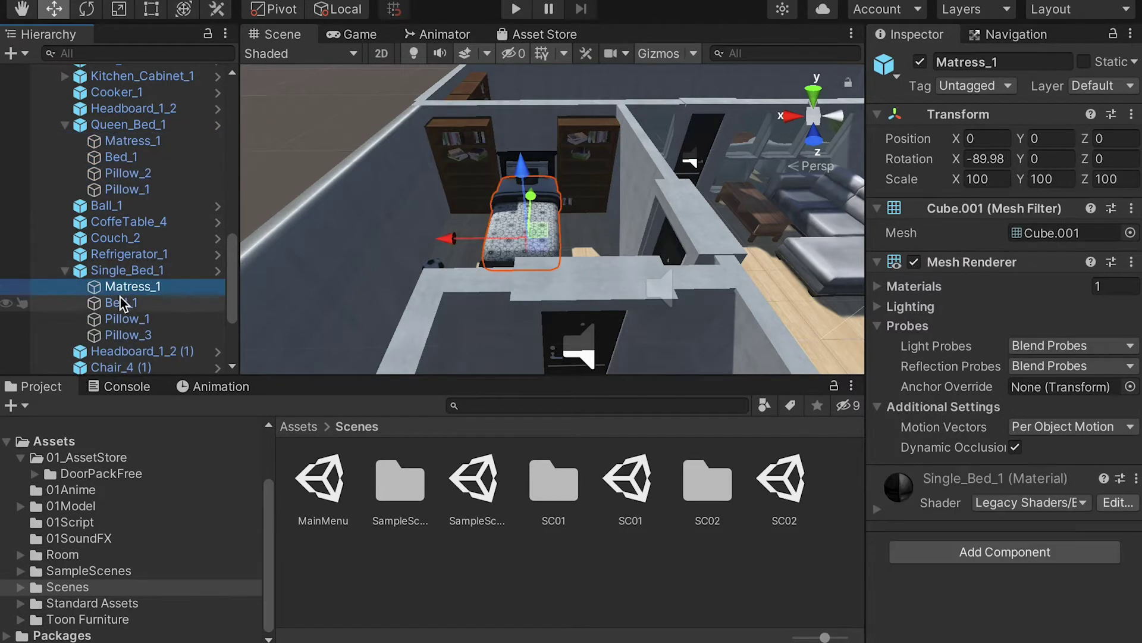
pyautogui.keyDown('shift'); pyautogui.click(127, 335); pyautogui.keyUp('shift')
pyautogui.click(960, 497)
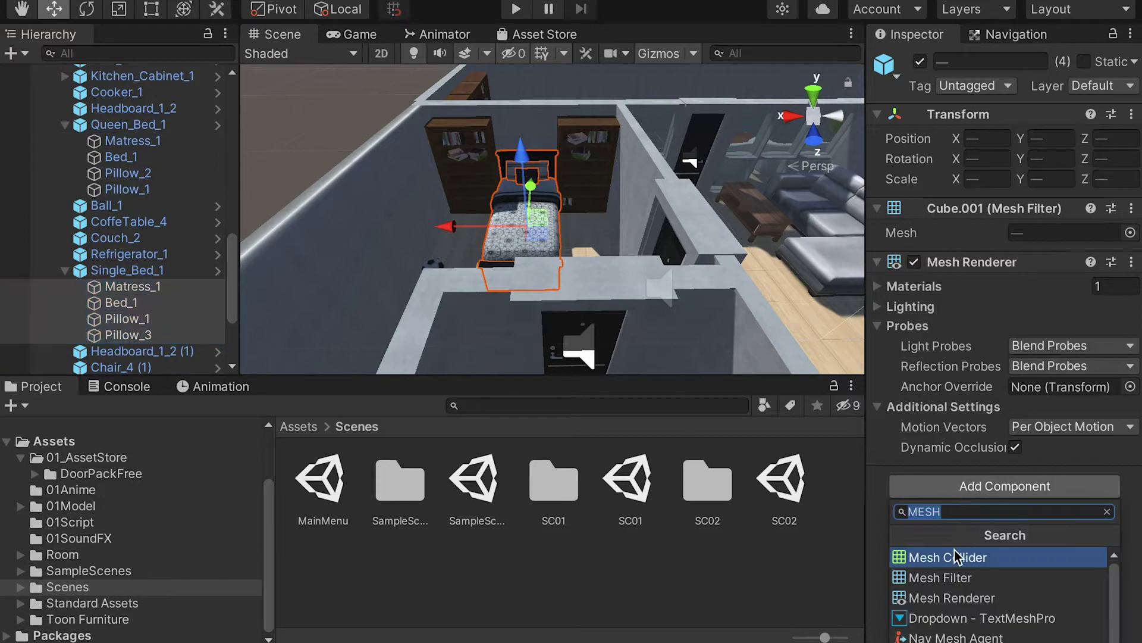
pyautogui.click(958, 553)
# Step: Add a Mesh Collider to Balcony_1 and Cabinet_1 inside Kitchen_Cabinet_1
pyautogui.scroll(3, 80, 153)
pyautogui.scroll(1, 81, 153)
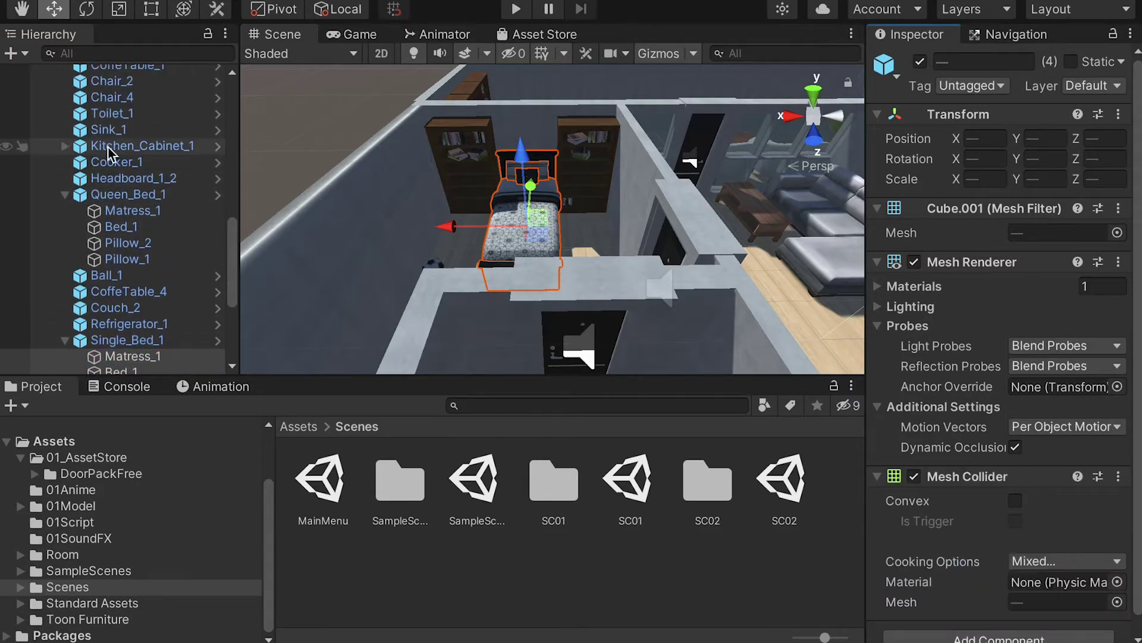
pyautogui.click(86, 148)
pyautogui.click(64, 146)
pyautogui.click(122, 164)
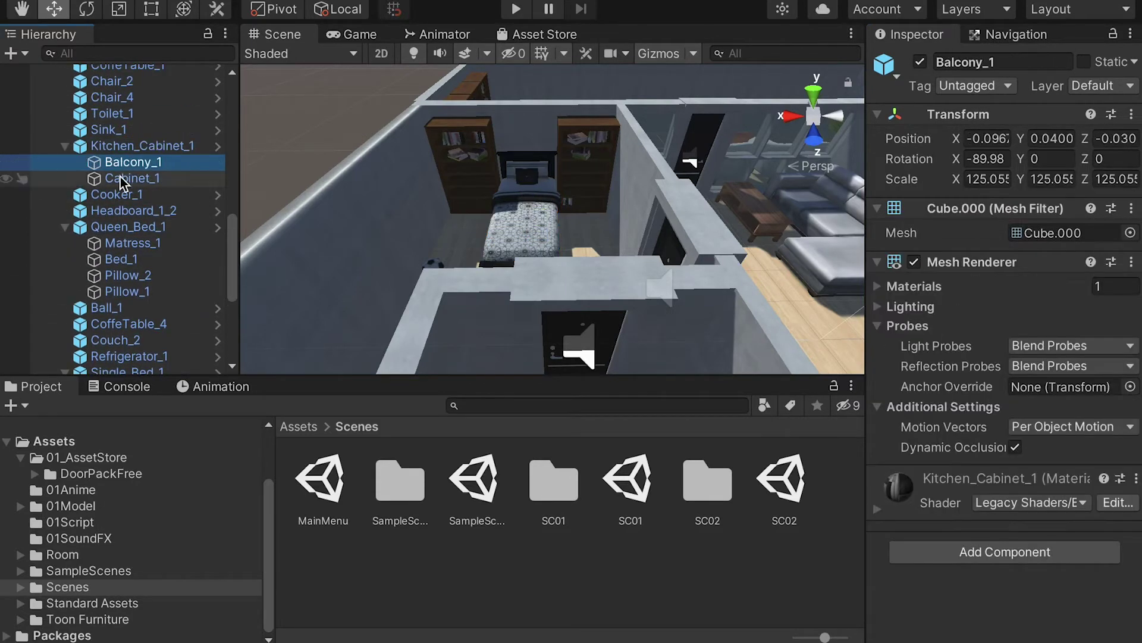
pyautogui.keyDown('shift'); pyautogui.click(119, 179); pyautogui.keyUp('shift')
pyautogui.click(997, 553)
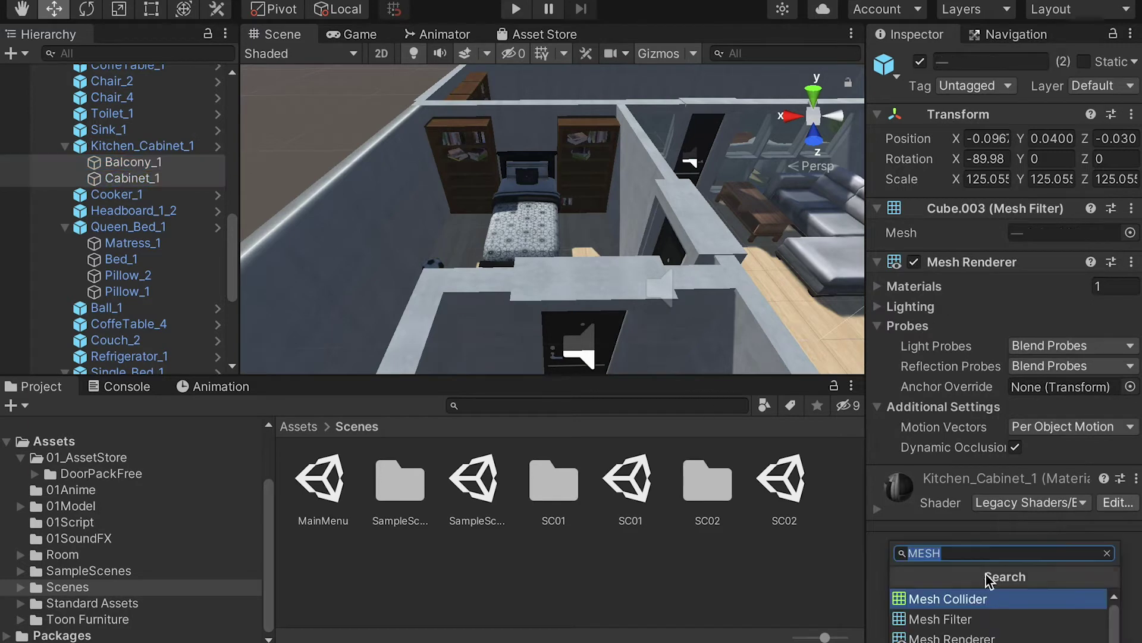
pyautogui.click(959, 598)
# Step: Add a Mesh Collider to the four vase objects inside the Vase_2 prefab
pyautogui.scroll(4, 84, 179)
pyautogui.click(84, 164)
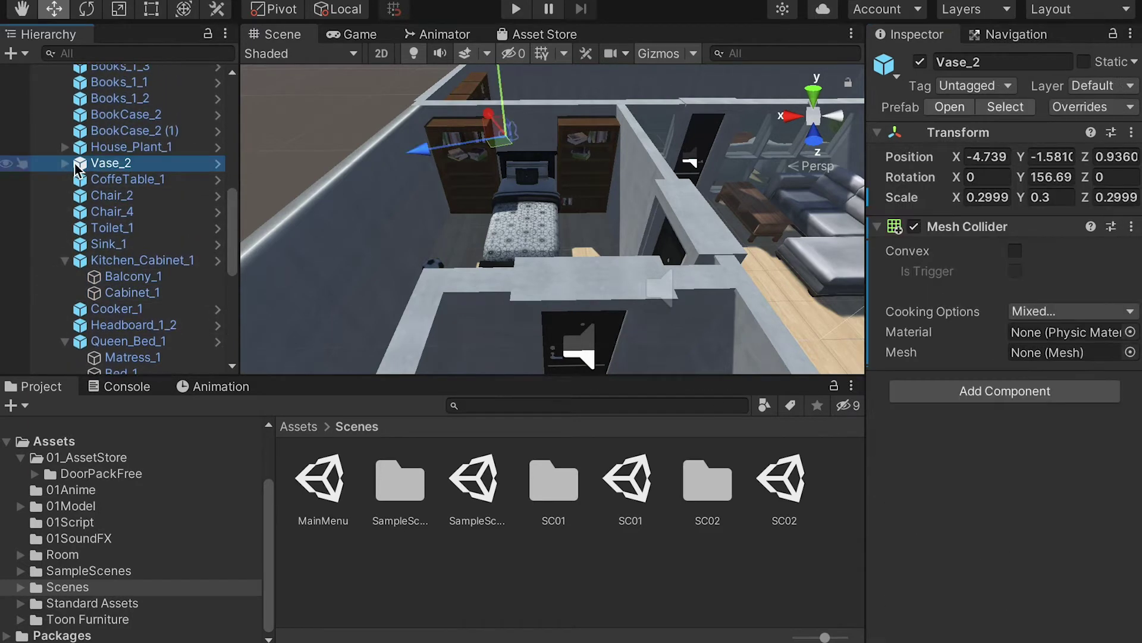
pyautogui.click(65, 163)
pyautogui.click(122, 179)
pyautogui.keyDown('shift'); pyautogui.click(126, 228); pyautogui.keyUp('shift')
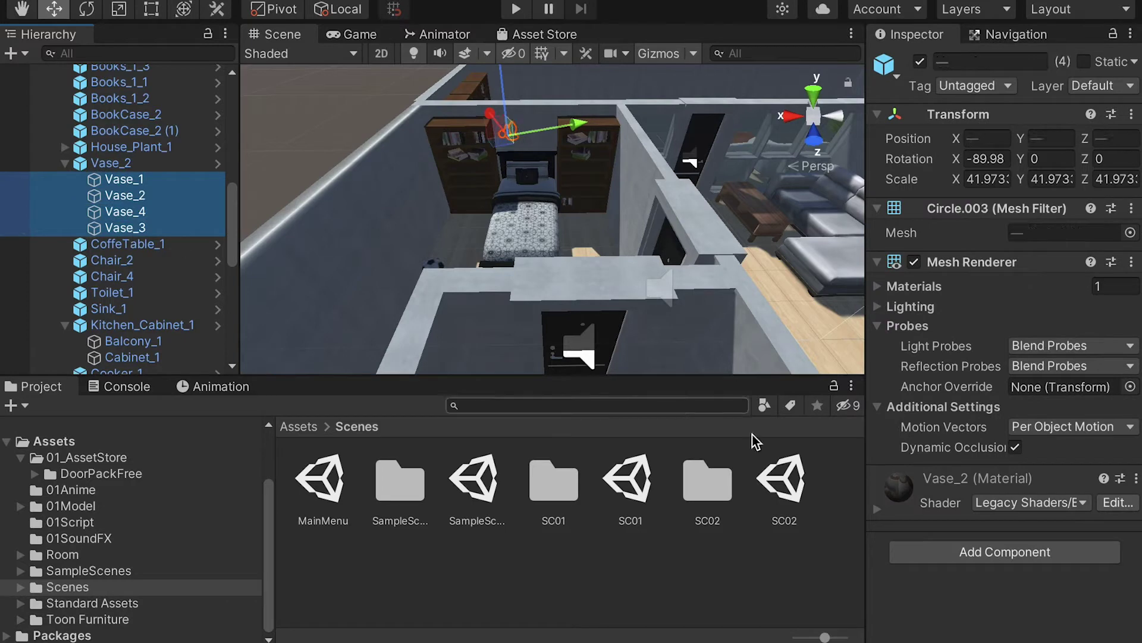
pyautogui.click(997, 553)
pyautogui.click(958, 599)
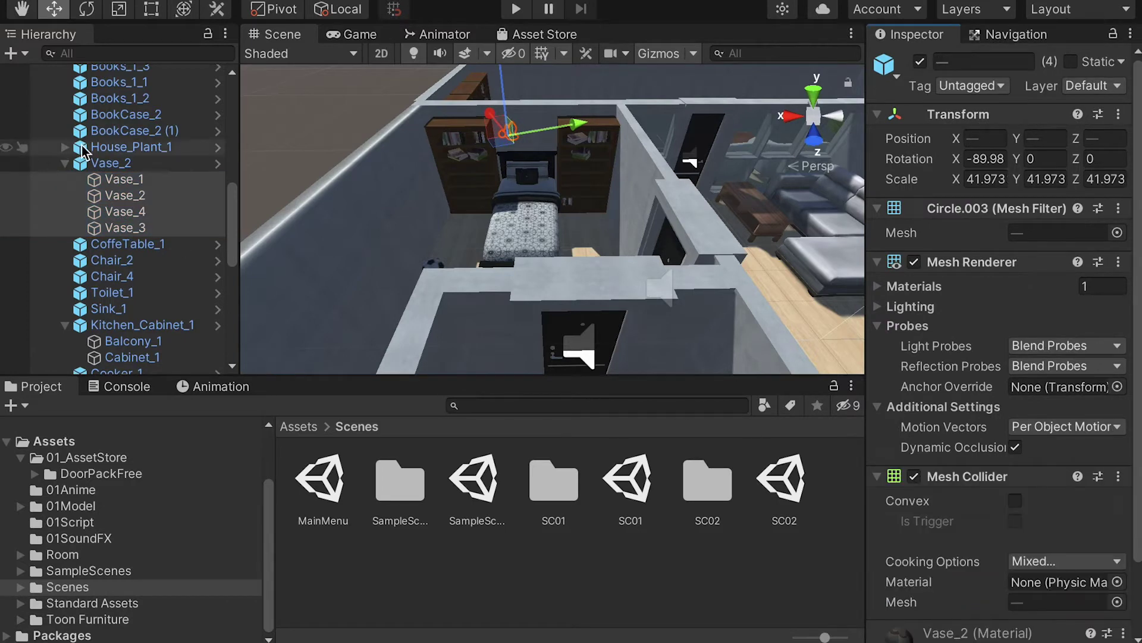
# Step: Add a Mesh Collider to the Vase and Plant objects inside House_Plant_1
pyautogui.click(64, 146)
pyautogui.click(119, 163)
pyautogui.keyDown('shift'); pyautogui.click(119, 179); pyautogui.keyUp('shift')
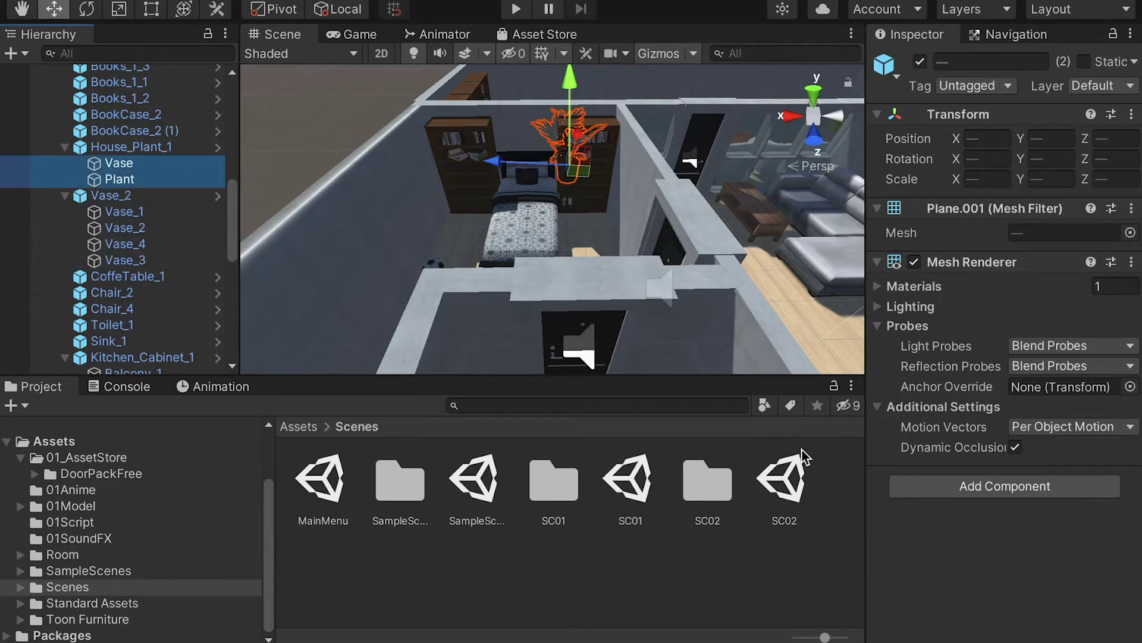
pyautogui.click(955, 486)
pyautogui.click(959, 552)
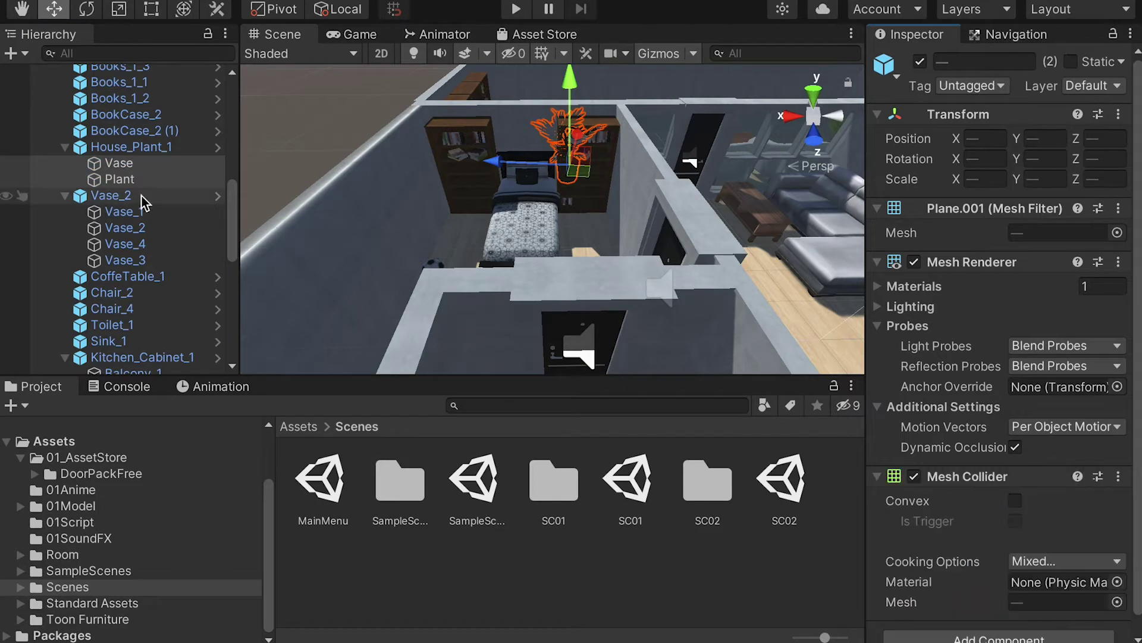
# Step: Collapse the Furnitures and ApartmentA groups in the scene hierarchy
pyautogui.scroll(10, 115, 191)
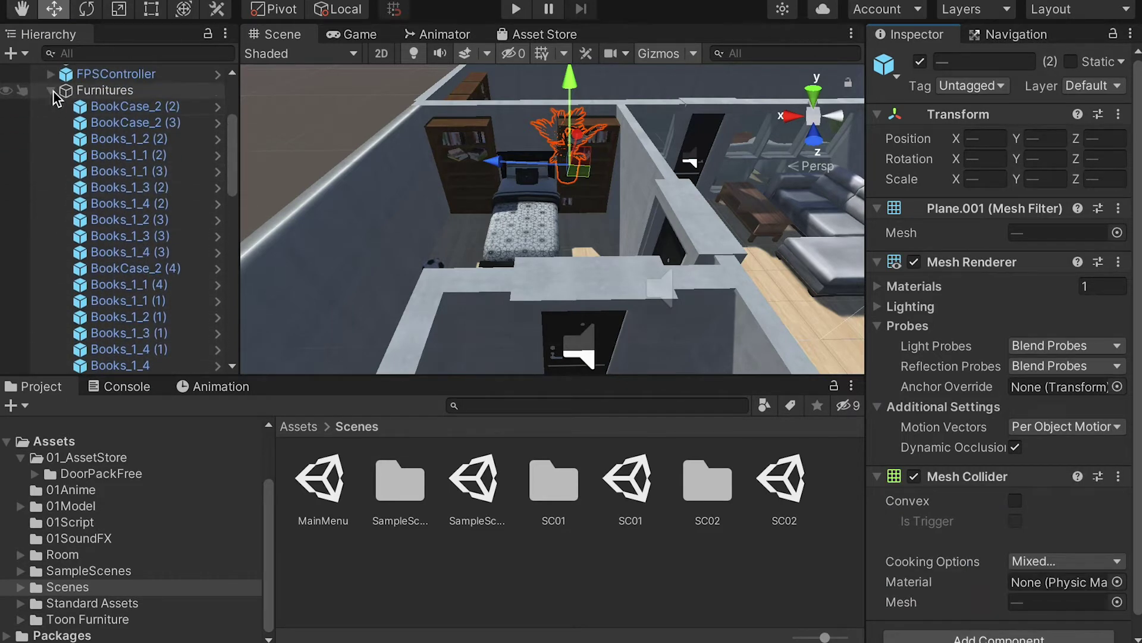
pyautogui.click(51, 91)
pyautogui.click(105, 236)
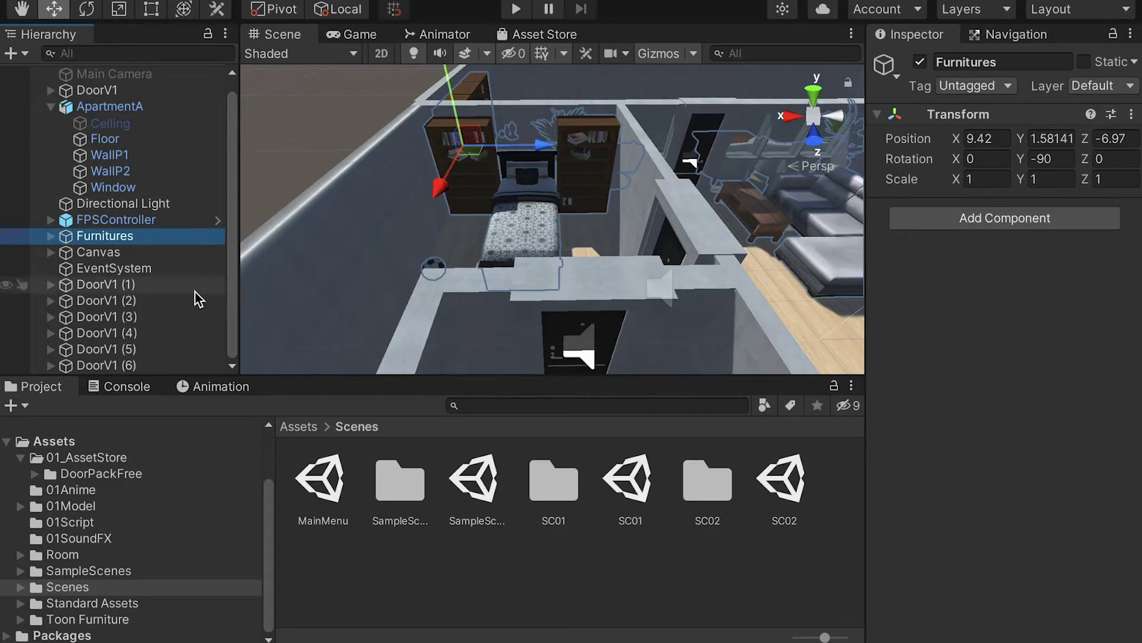
pyautogui.click(126, 287)
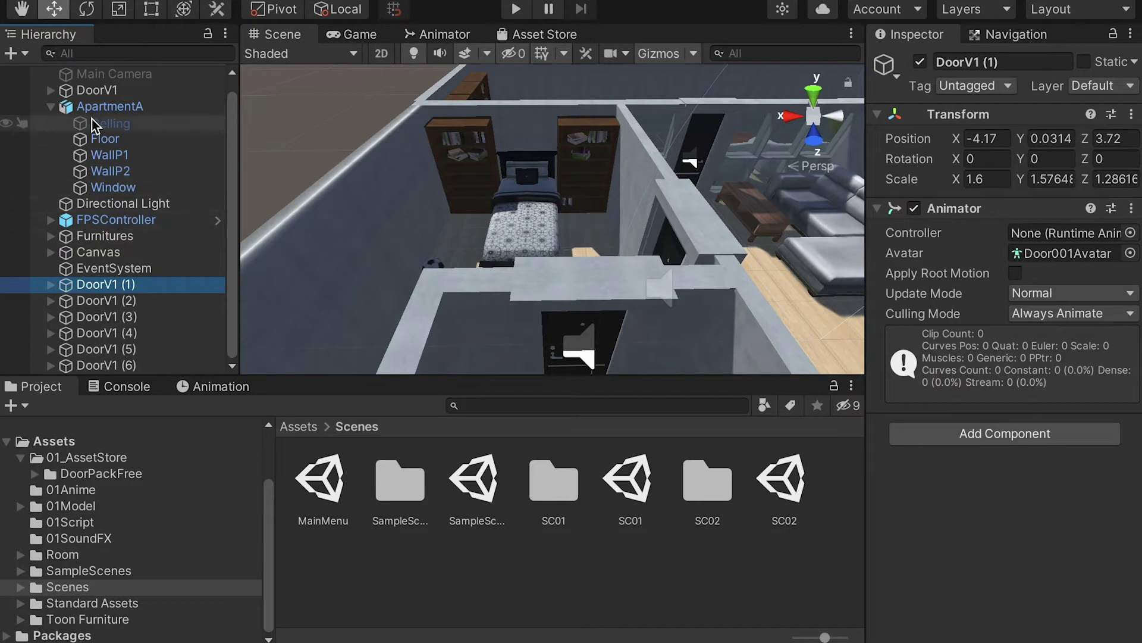
pyautogui.click(52, 107)
pyautogui.click(104, 106)
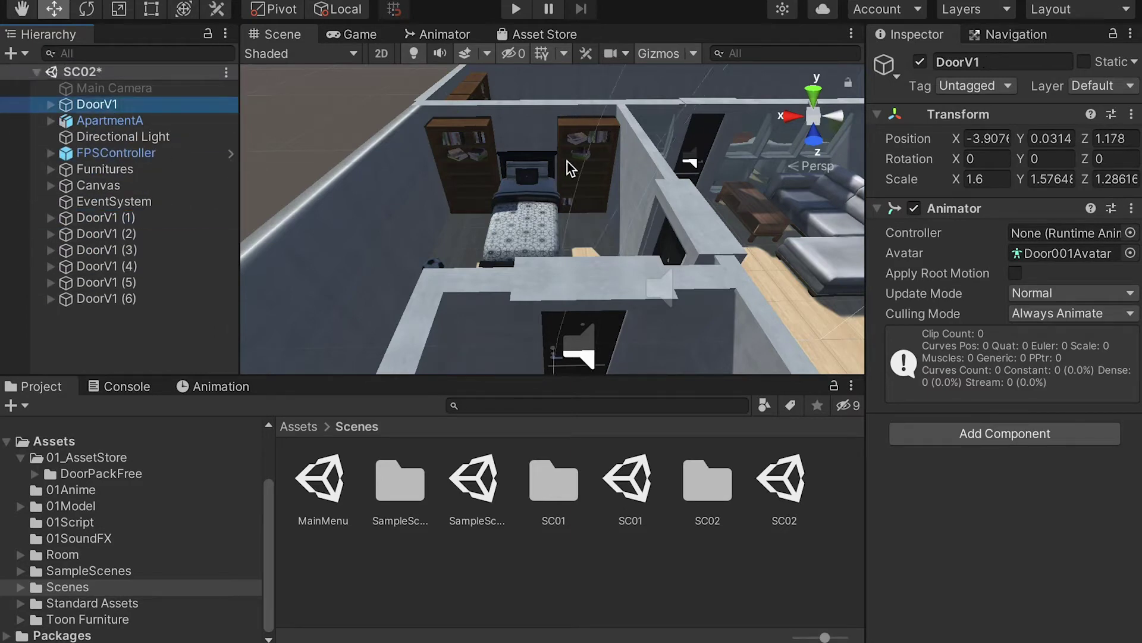
# Step: Create an empty game object at the scene's root level and name it DoorG
pyautogui.press('f')
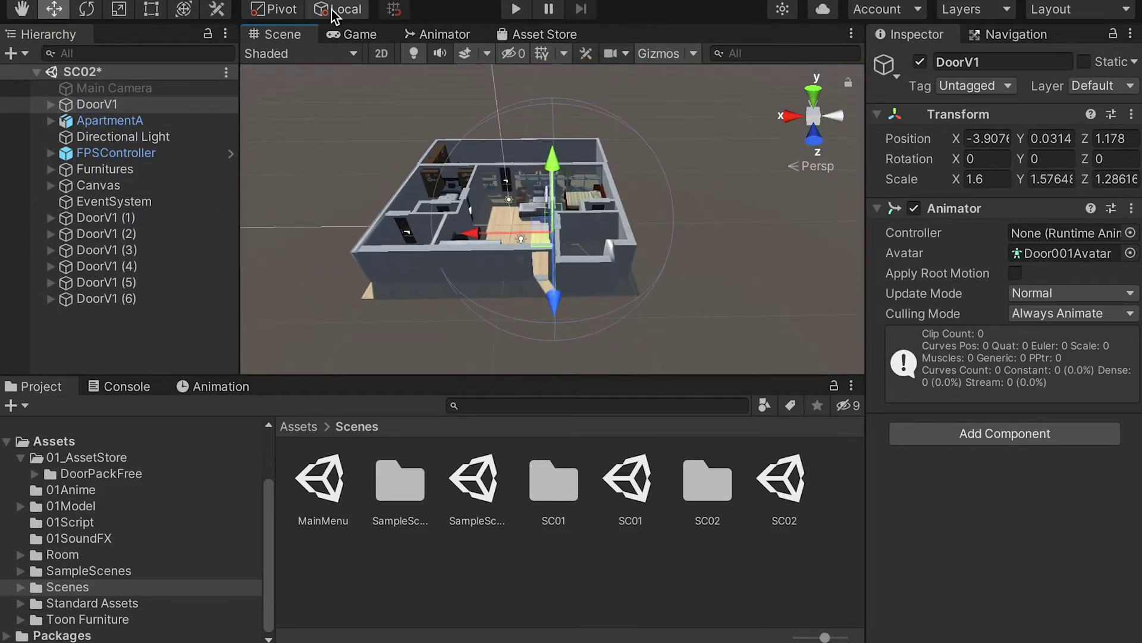
pyautogui.rightClick(247, 238)
pyautogui.press('super+shift+n')
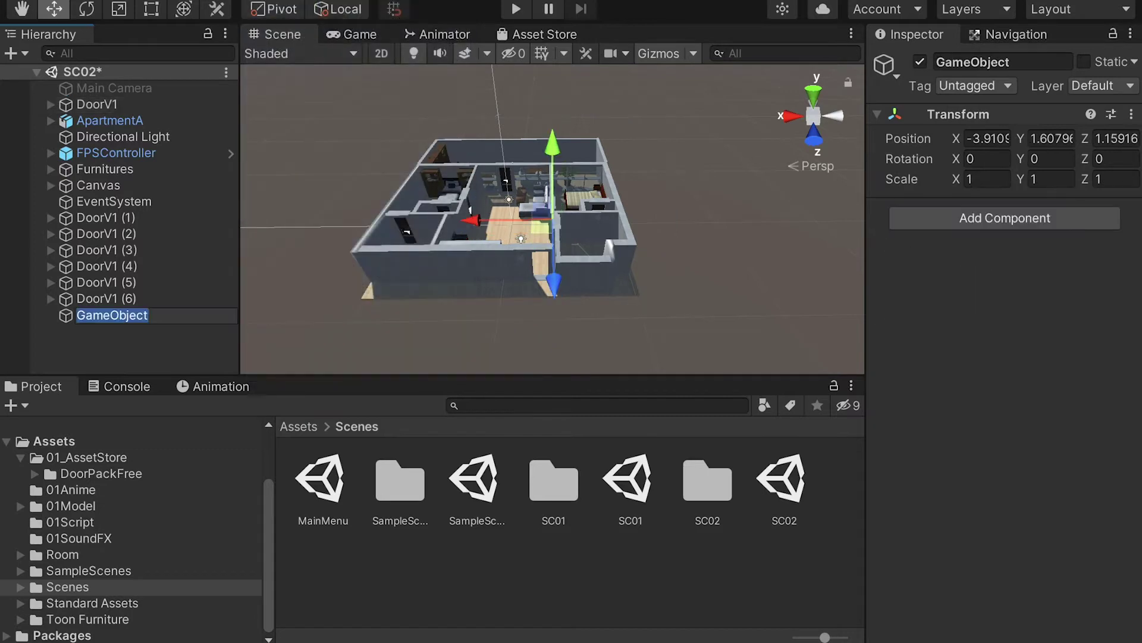
pyautogui.write('D')
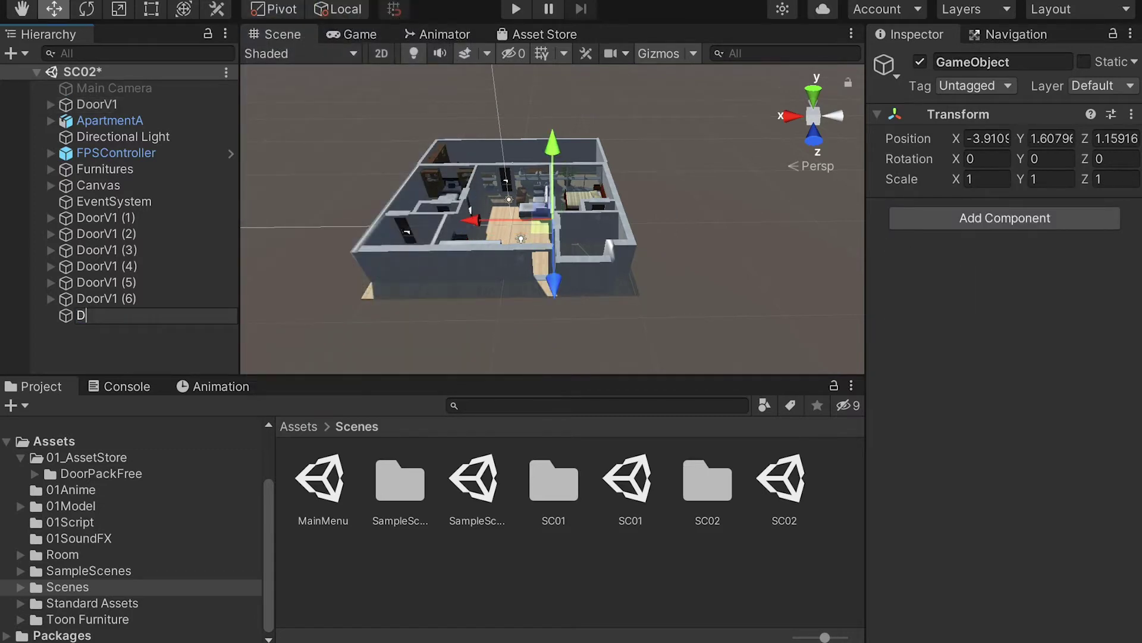
pyautogui.write('oorG')
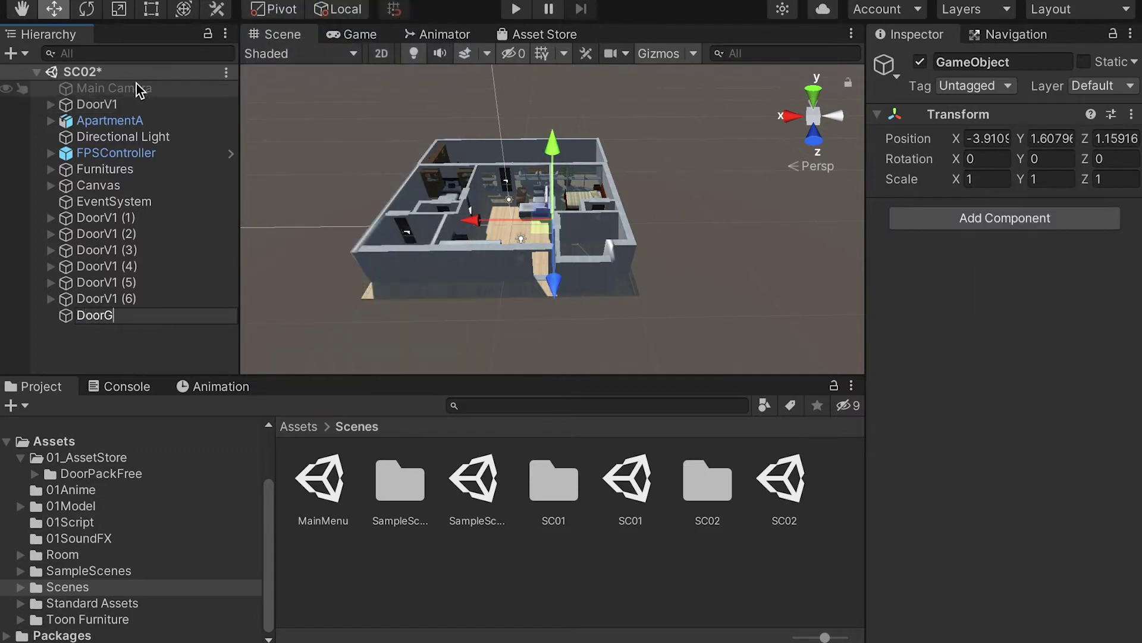
# Step: Parent DoorV1 and DoorV1 (1) through DoorV1 (6) under the DoorG object
pyautogui.click(149, 217)
pyautogui.keyDown('shift'); pyautogui.click(111, 303); pyautogui.keyUp('shift')
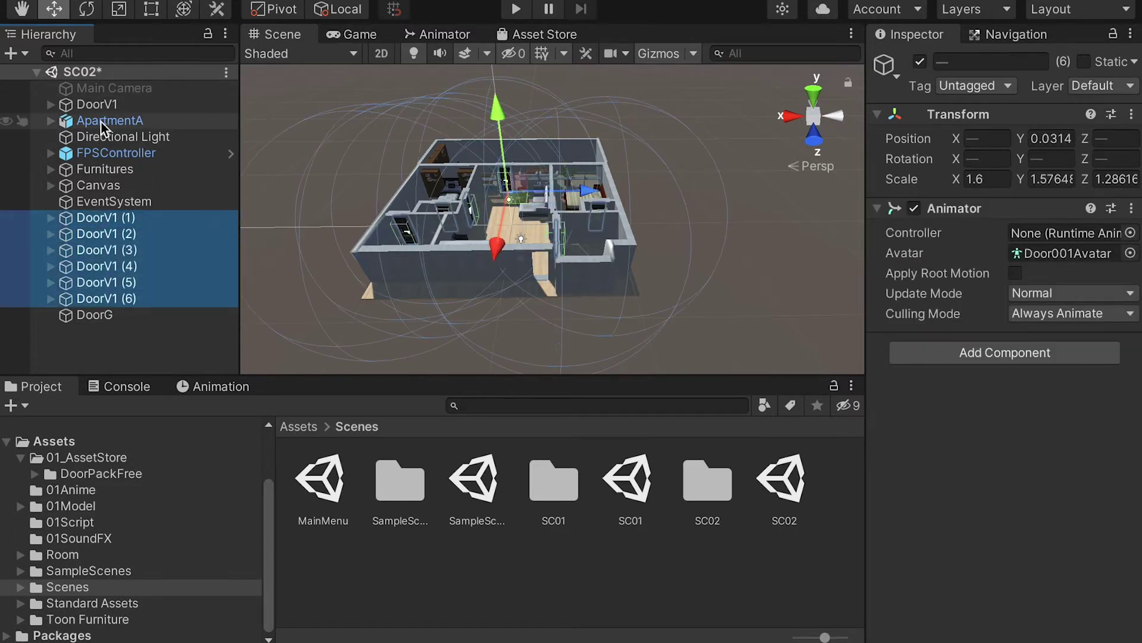
pyautogui.keyDown('ctrl'); pyautogui.click(97, 105); pyautogui.keyUp('ctrl')
pyautogui.moveTo(112, 215); pyautogui.dragTo(95, 314)
pyautogui.click(50, 201)
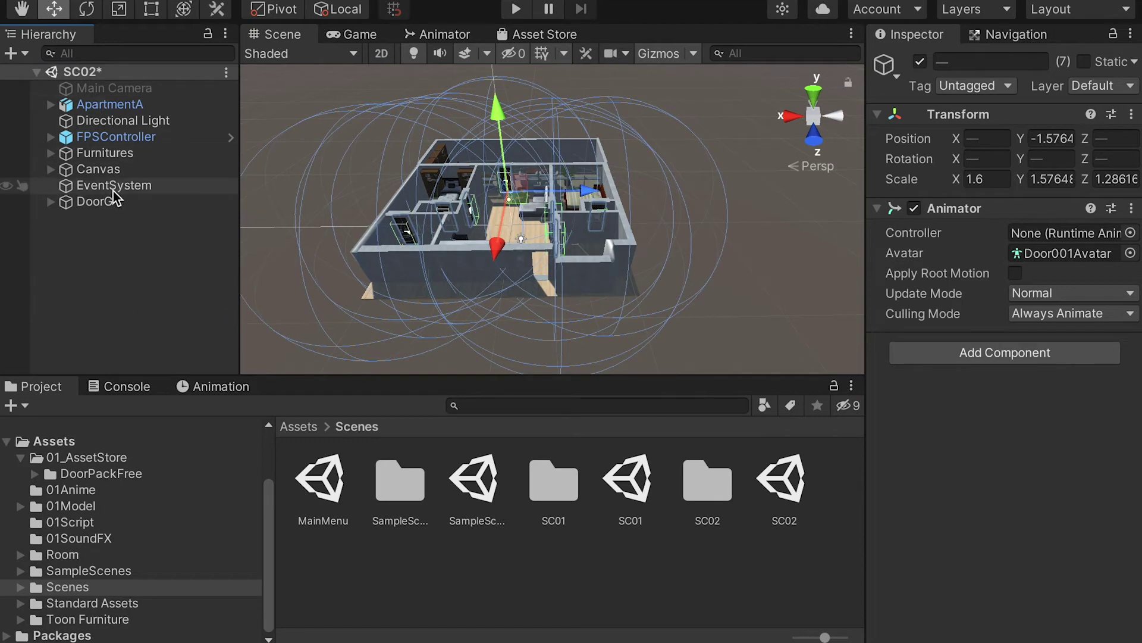
pyautogui.click(113, 245)
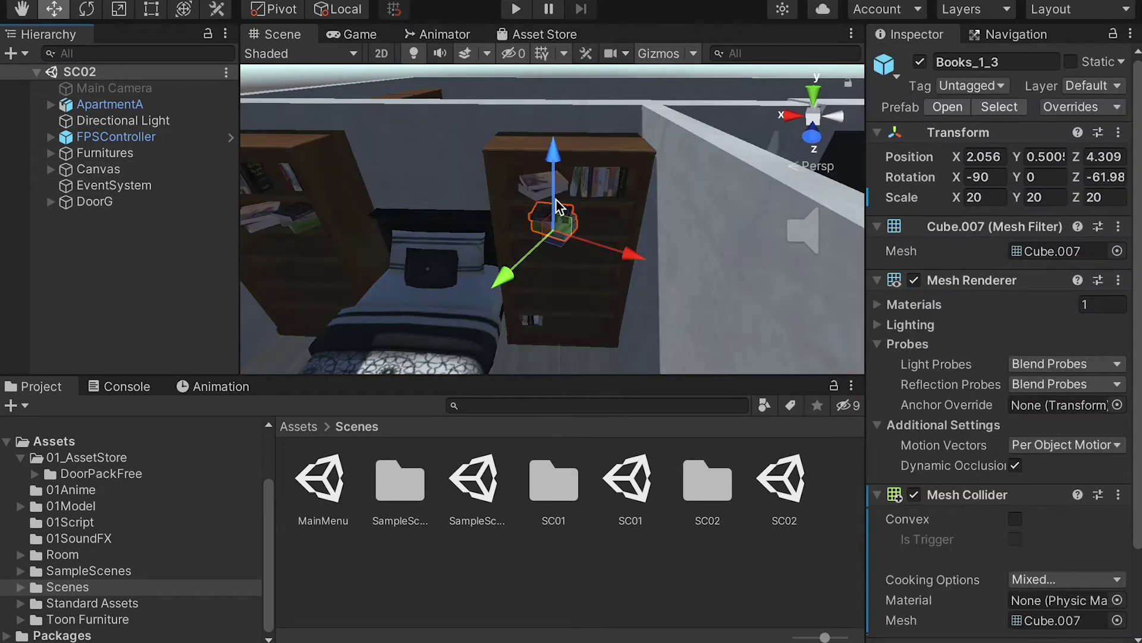
# Step: Lower the Books_1_2 (1) stack onto a lower shelf of the bookcase beside the bed, at about Y 0.036
pyautogui.click(545, 187)
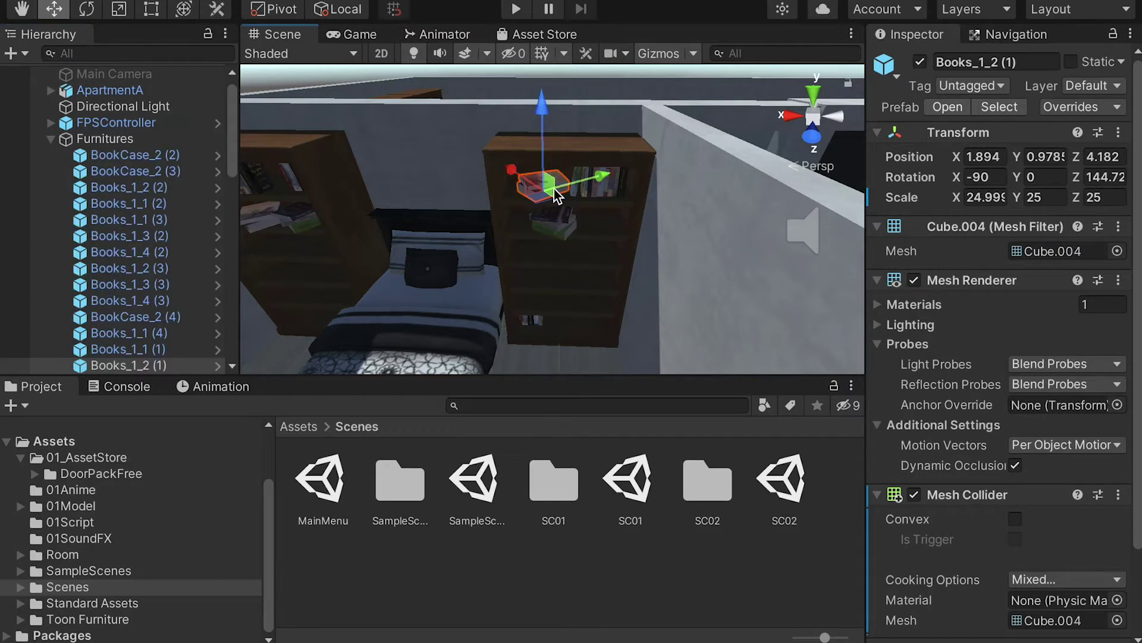
pyautogui.press('f')
pyautogui.scroll(-3, 798, 270)
pyautogui.moveTo(641, 224); pyautogui.dragTo(566, 149, button='middle')
pyautogui.keyDown('alt'); pyautogui.moveTo(566, 150); pyautogui.dragTo(563, 125); pyautogui.keyUp('alt')
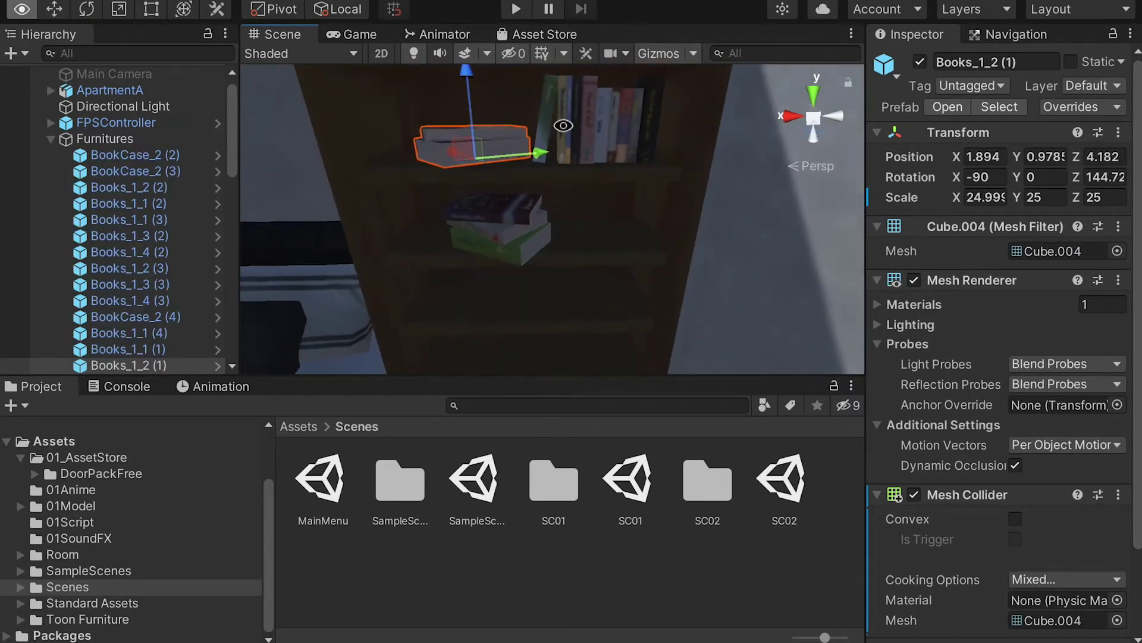
pyautogui.moveTo(465, 80); pyautogui.dragTo(497, 145)
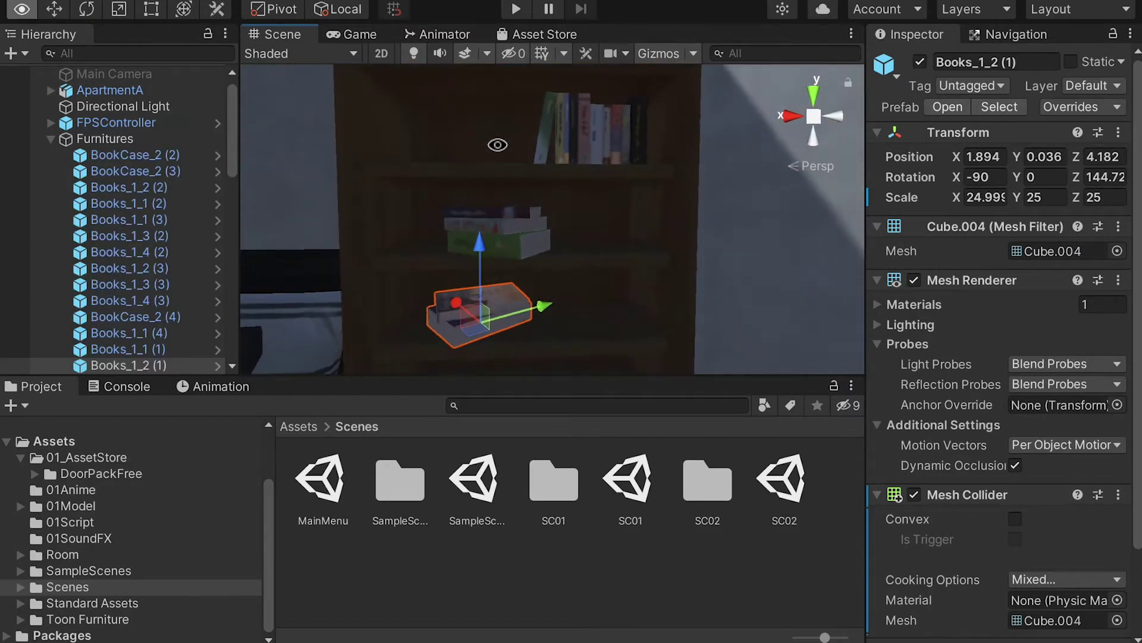
pyautogui.moveTo(545, 309); pyautogui.dragTo(405, 408)
pyautogui.hotkey('ctrl', 'z')
# Step: Import the BookA model folder from the file browser into the project's 01Model folder
pyautogui.click(70, 506)
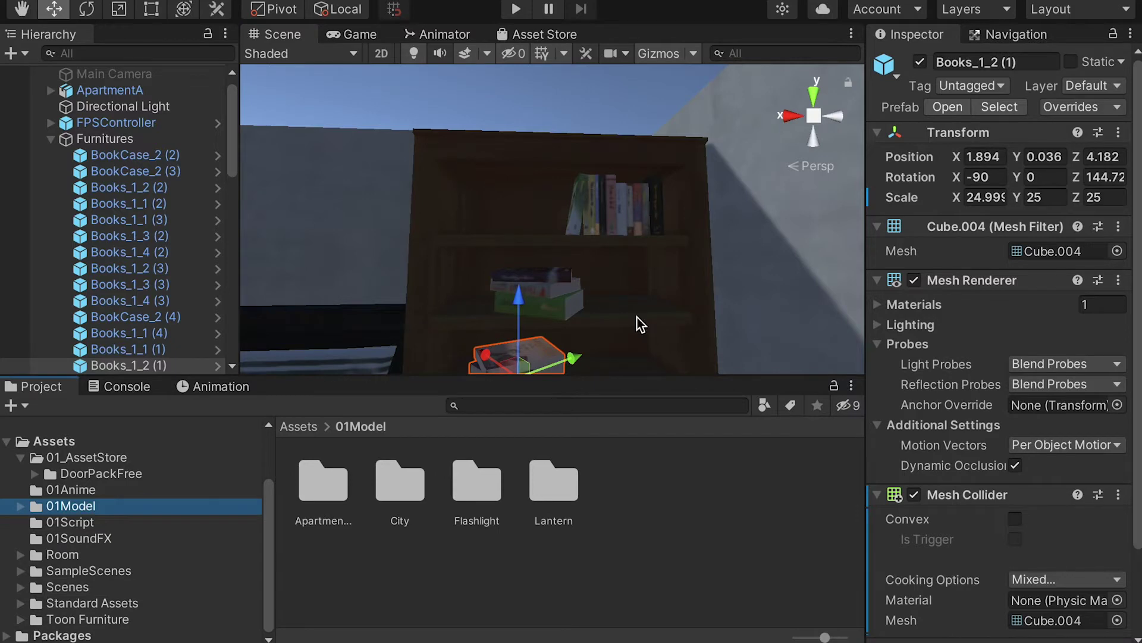
pyautogui.press('super+Tab')
pyautogui.moveTo(974, 141); pyautogui.dragTo(641, 535)
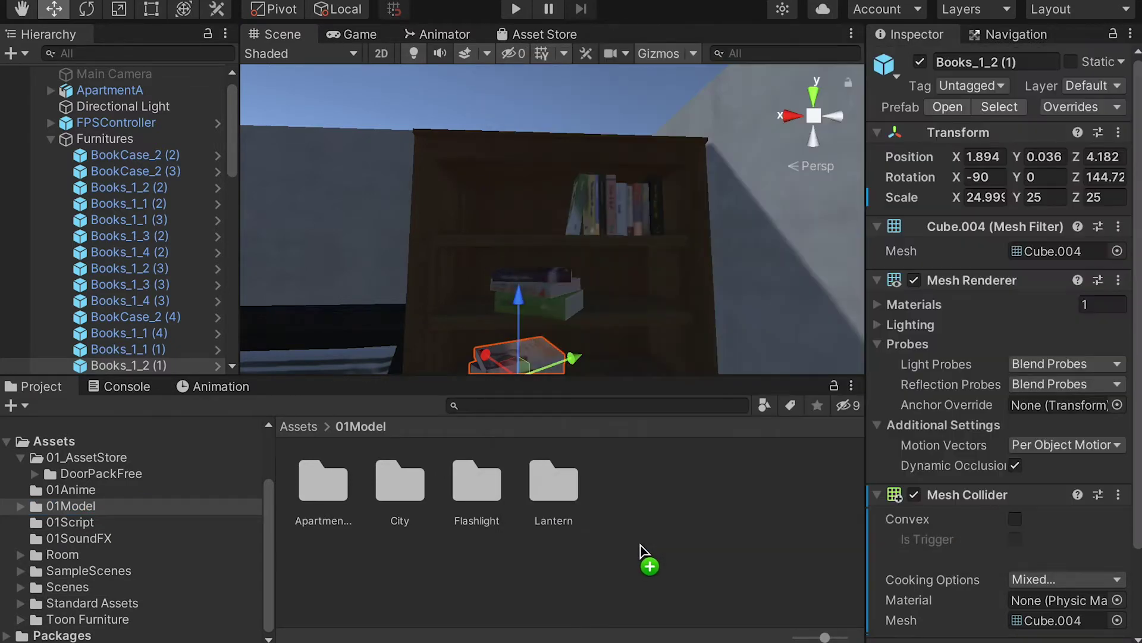
# Step: Place the BookA model from its folder on the bookcase's upper shelf and raise it to about Y 2.584
pyautogui.doubleClick(399, 495)
pyautogui.moveTo(477, 490); pyautogui.dragTo(521, 268)
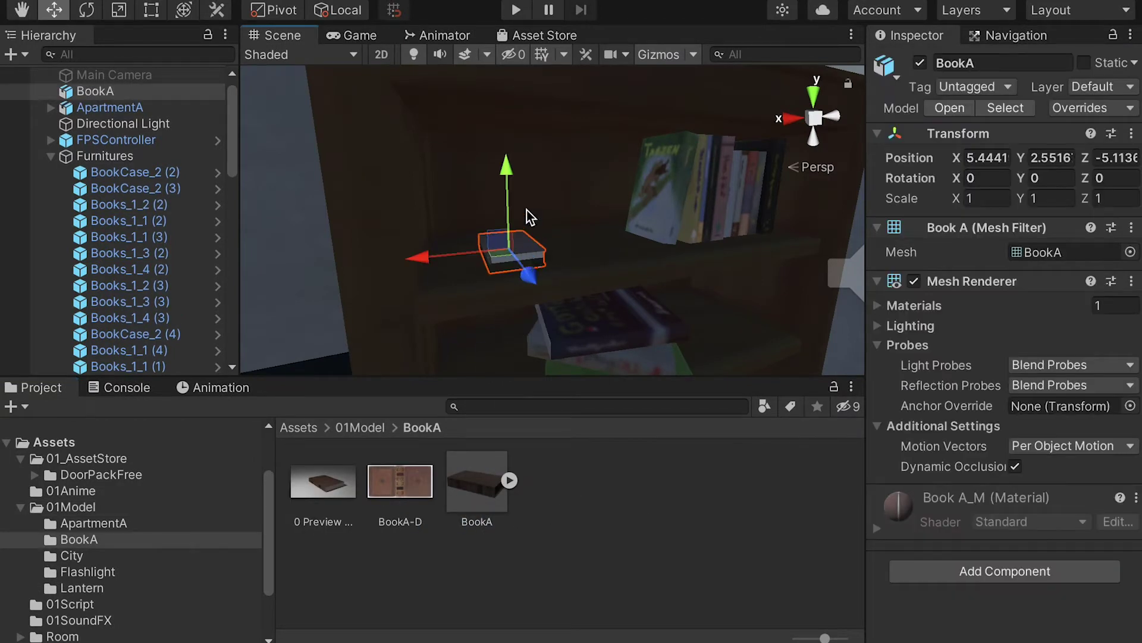
pyautogui.moveTo(505, 169); pyautogui.dragTo(512, 150)
# Step: Stand BookA upright with rotation X 90 and Z 90, and raise it to about Y 2.698
pyautogui.press('e')
pyautogui.moveTo(528, 216); pyautogui.dragTo(522, 253)
pyautogui.click(982, 179)
pyautogui.write('90')
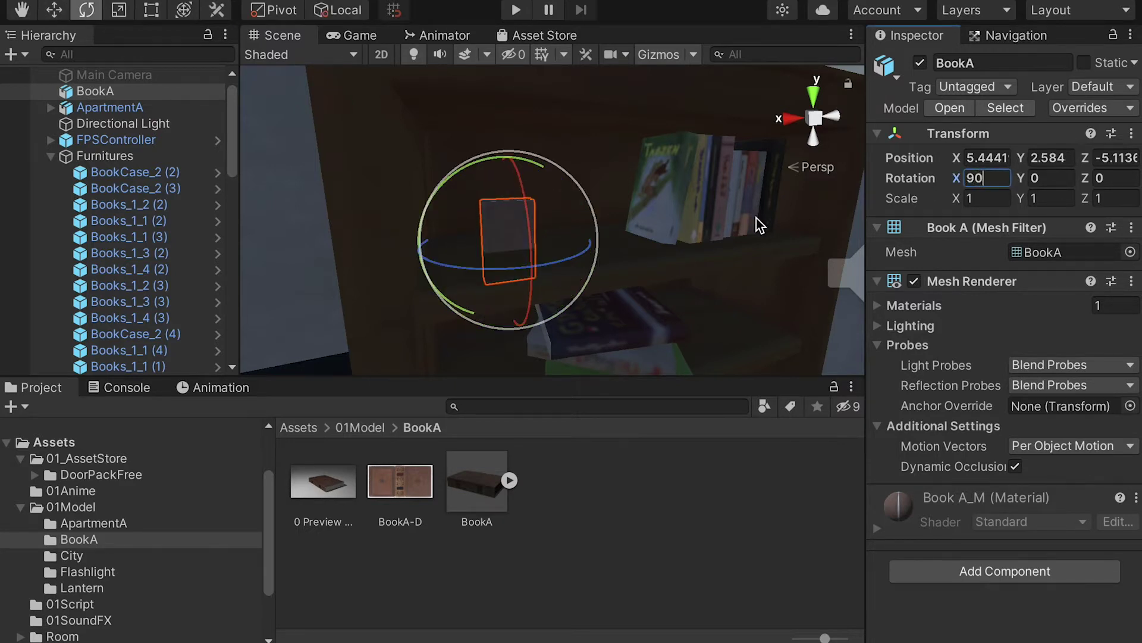
pyautogui.moveTo(484, 267); pyautogui.dragTo(433, 263)
pyautogui.click(1121, 181)
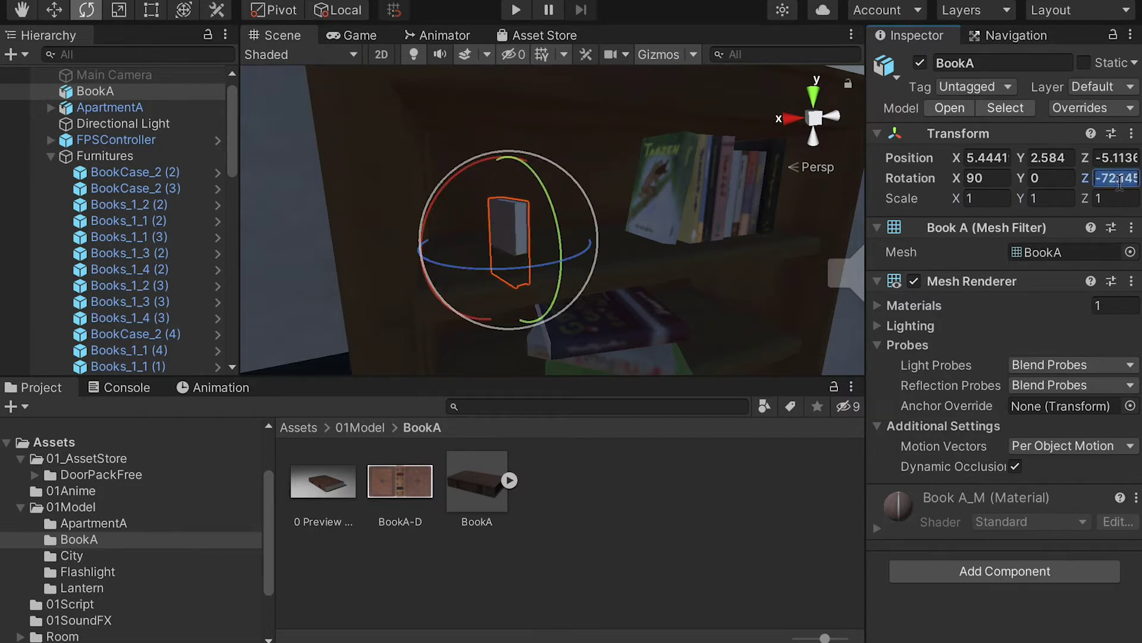
pyautogui.write('90')
pyautogui.click(120, 92)
pyautogui.press('w')
pyautogui.moveTo(522, 292)
pyautogui.mouseDown()
pyautogui.moveTo(512, 301)
pyautogui.moveTo(512, 284)
pyautogui.mouseUp()
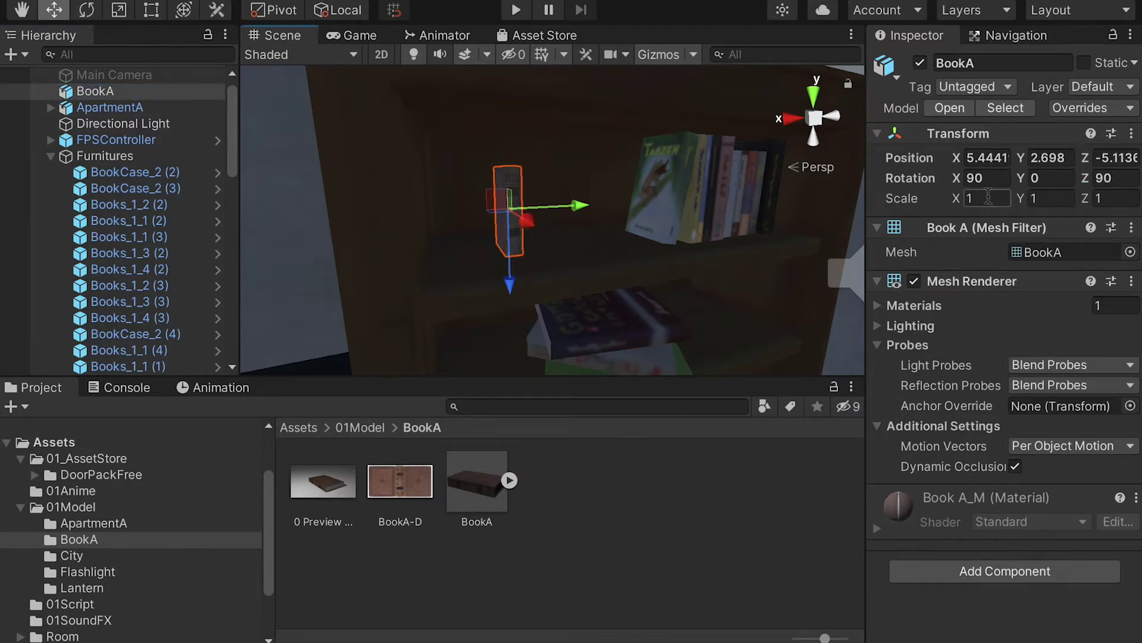
# Step: Scale BookA to 1.4 on all three axes and move it on the shelf to about X 5.639, Y 2.755
pyautogui.write('1.')
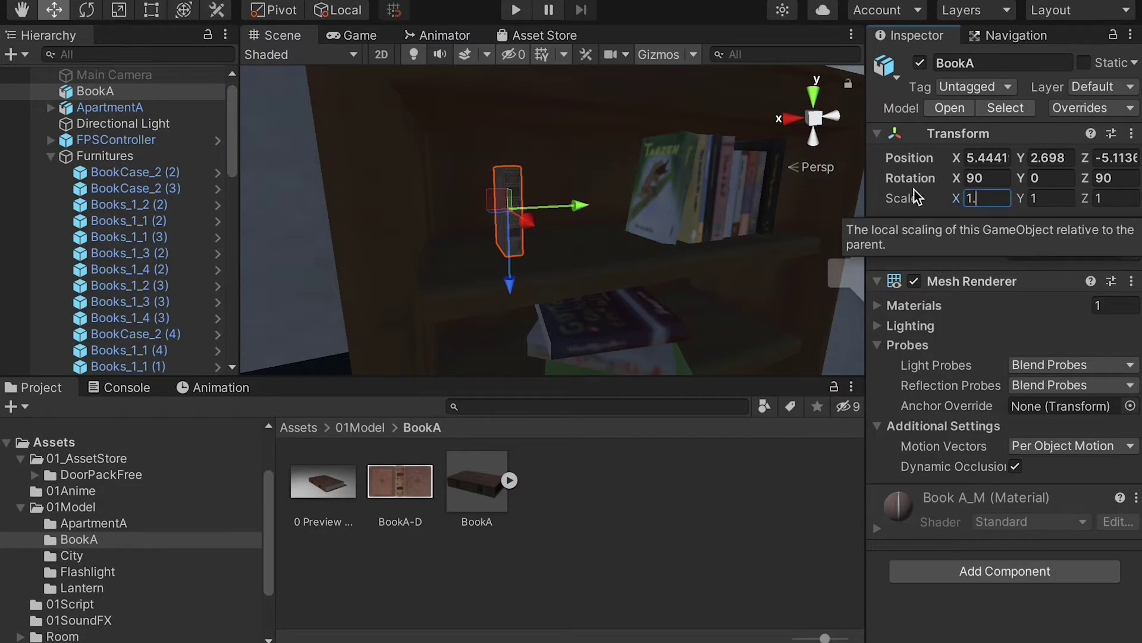
pyautogui.write('4')
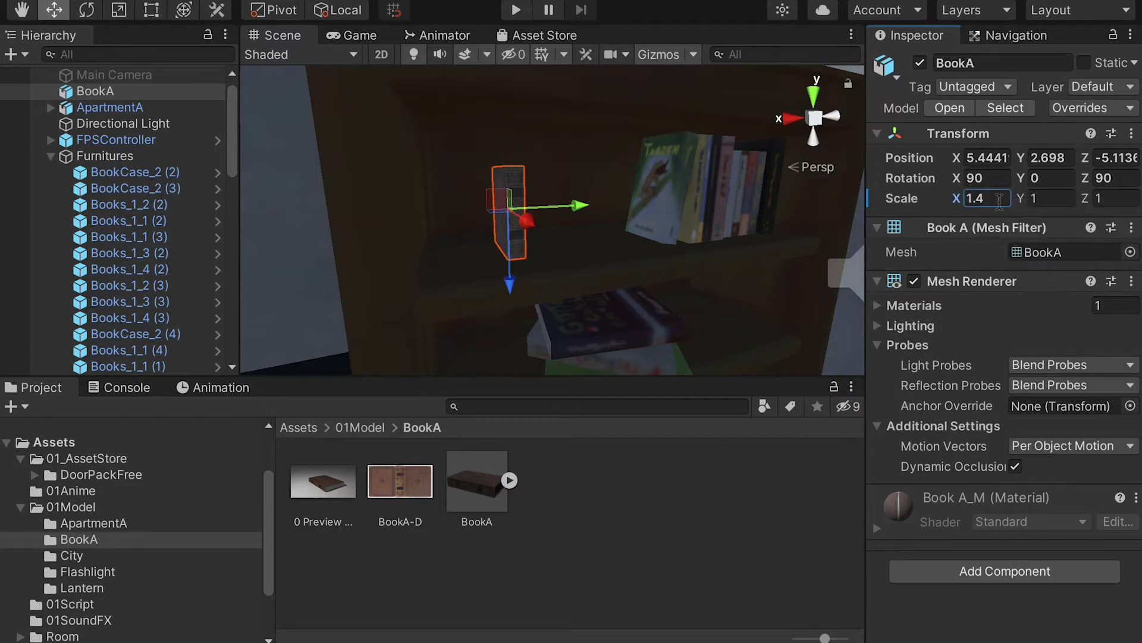
pyautogui.click(1038, 198)
pyautogui.write('1.4')
pyautogui.press('Tab')
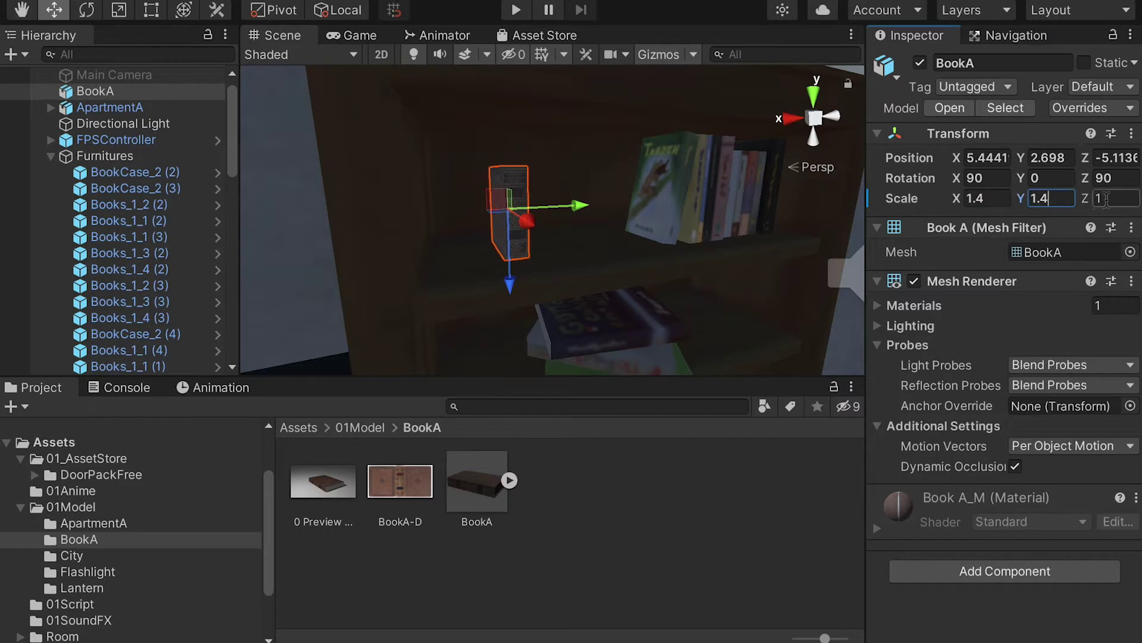
pyautogui.write('1.4')
pyautogui.moveTo(519, 284); pyautogui.dragTo(517, 271)
pyautogui.moveTo(572, 191); pyautogui.dragTo(517, 192)
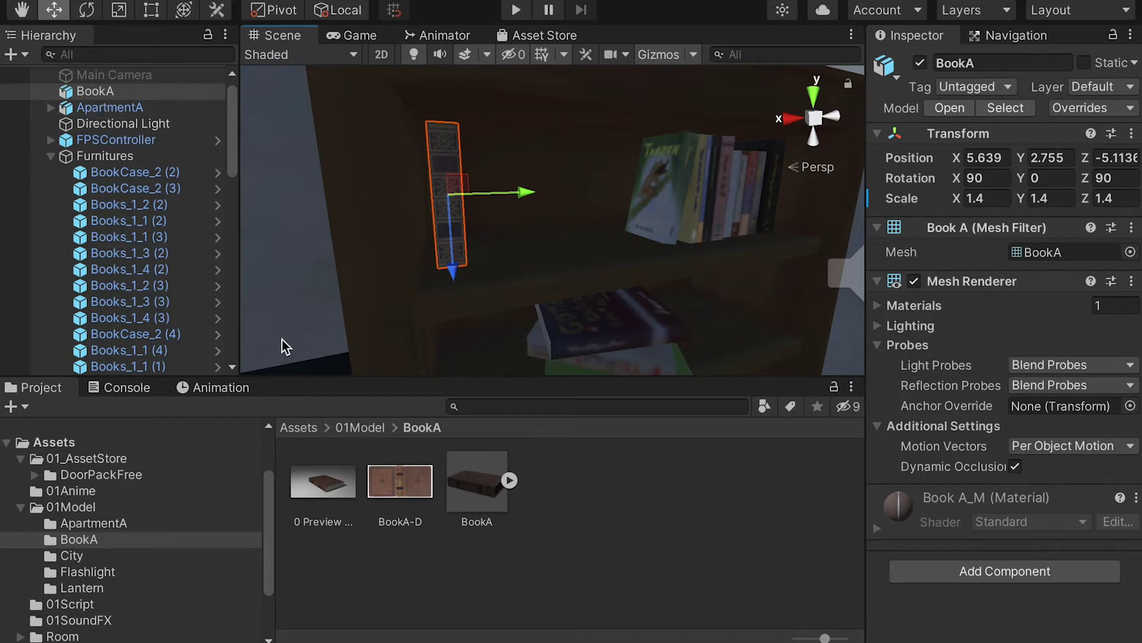
# Step: Frame BookA in the scene view and create a cube at its position
pyautogui.click(95, 92)
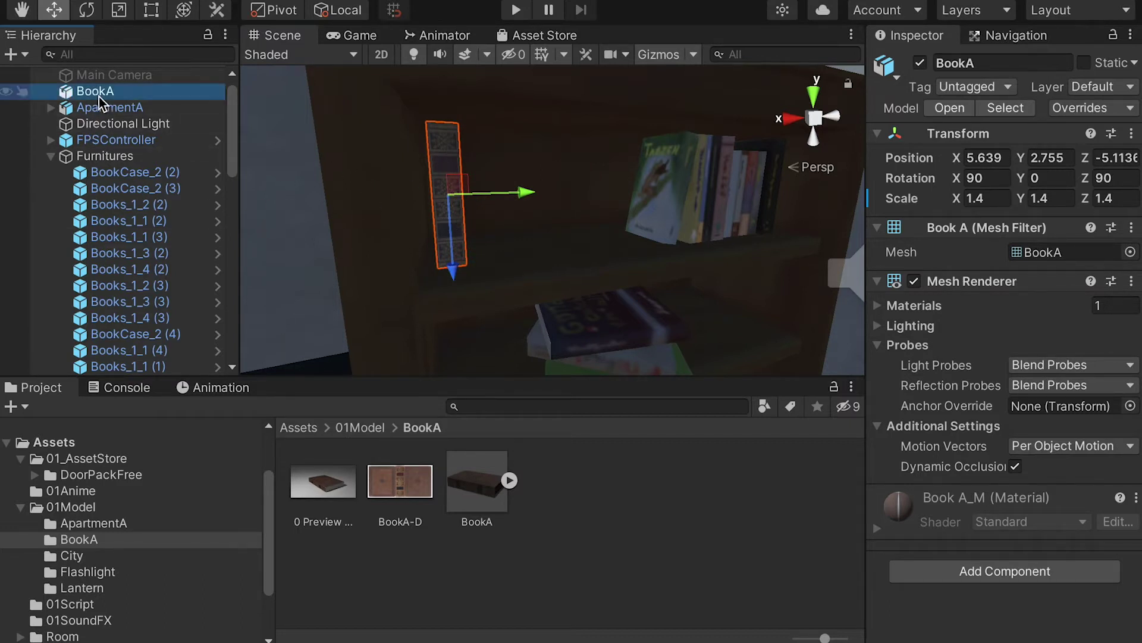
pyautogui.press('f')
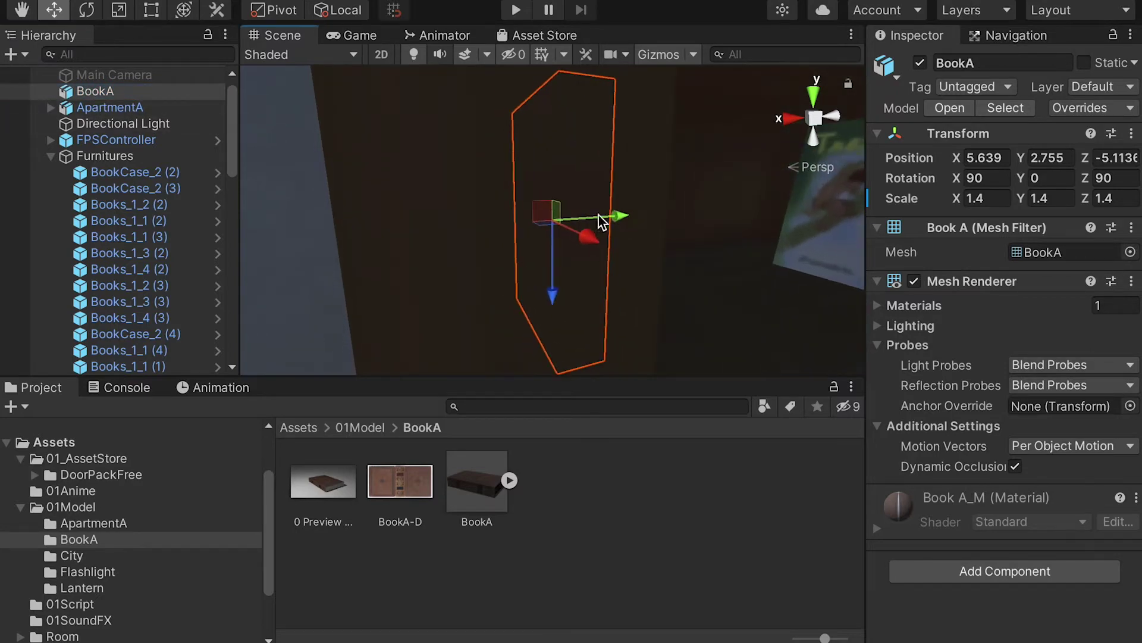
pyautogui.keyDown('alt'); pyautogui.moveTo(635, 227); pyautogui.dragTo(510, 228); pyautogui.keyUp('alt')
pyautogui.click(298, 1)
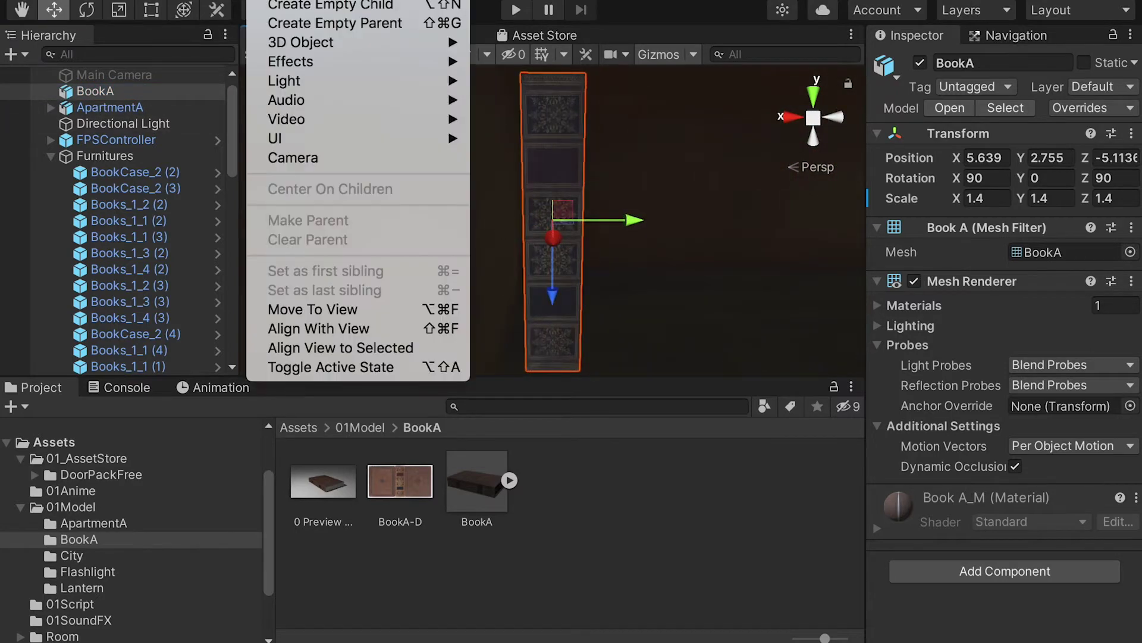
pyautogui.moveTo(319, 43)
pyautogui.click(502, 42)
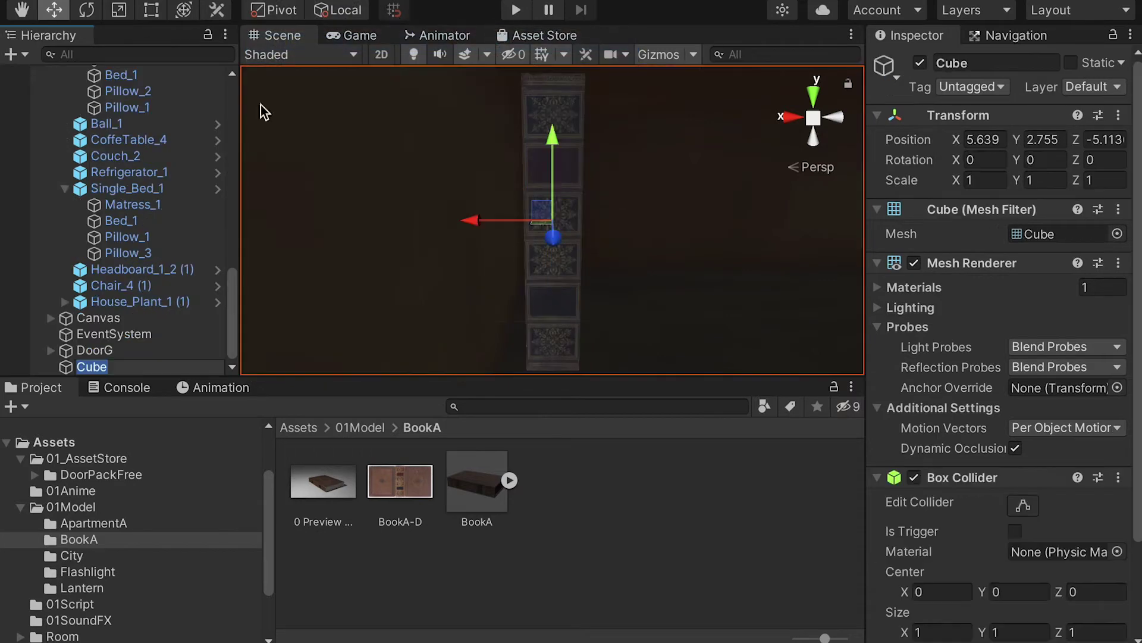
# Step: Place the new cube directly below BookA in the scene hierarchy and rename it BookAnime
pyautogui.click(65, 372)
pyautogui.moveTo(98, 372); pyautogui.dragTo(69, 115)
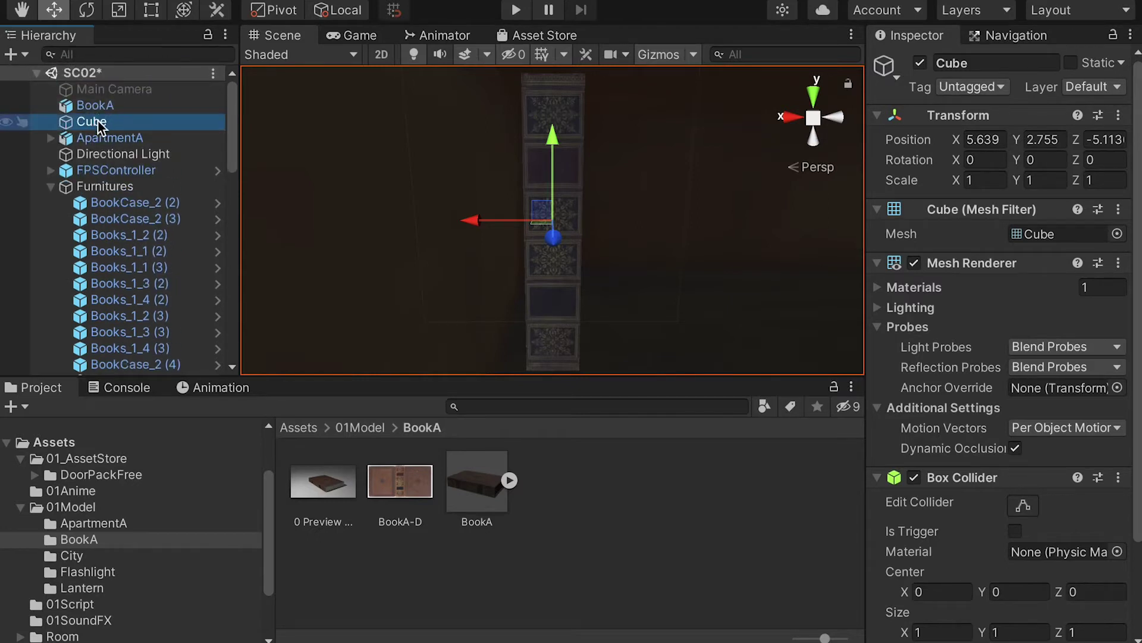
pyautogui.click(102, 126)
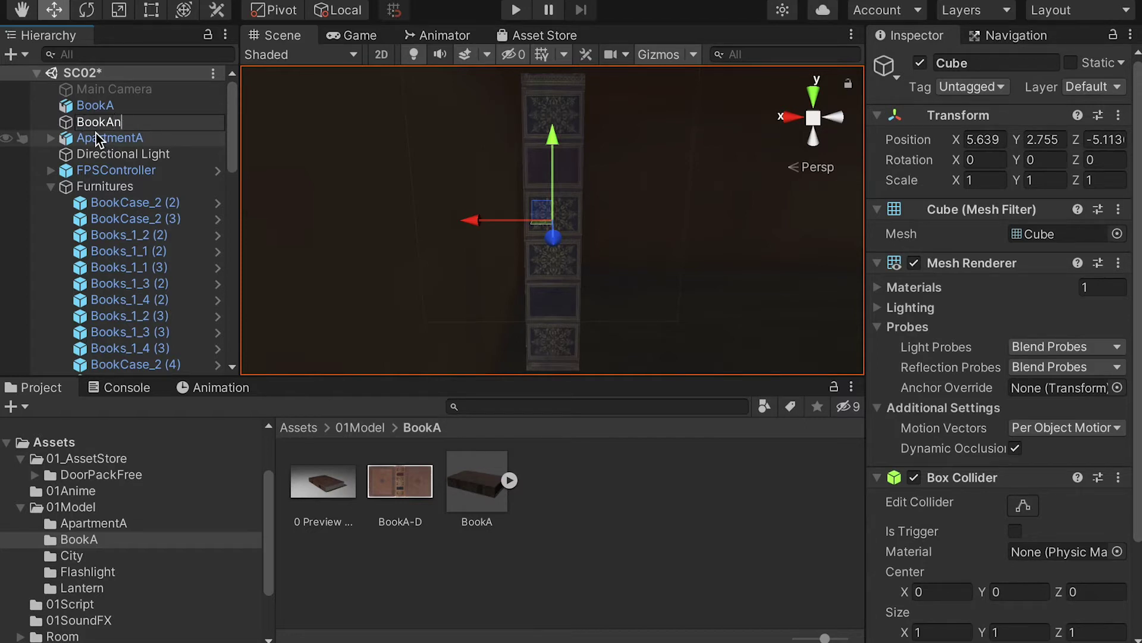
pyautogui.press('Return')
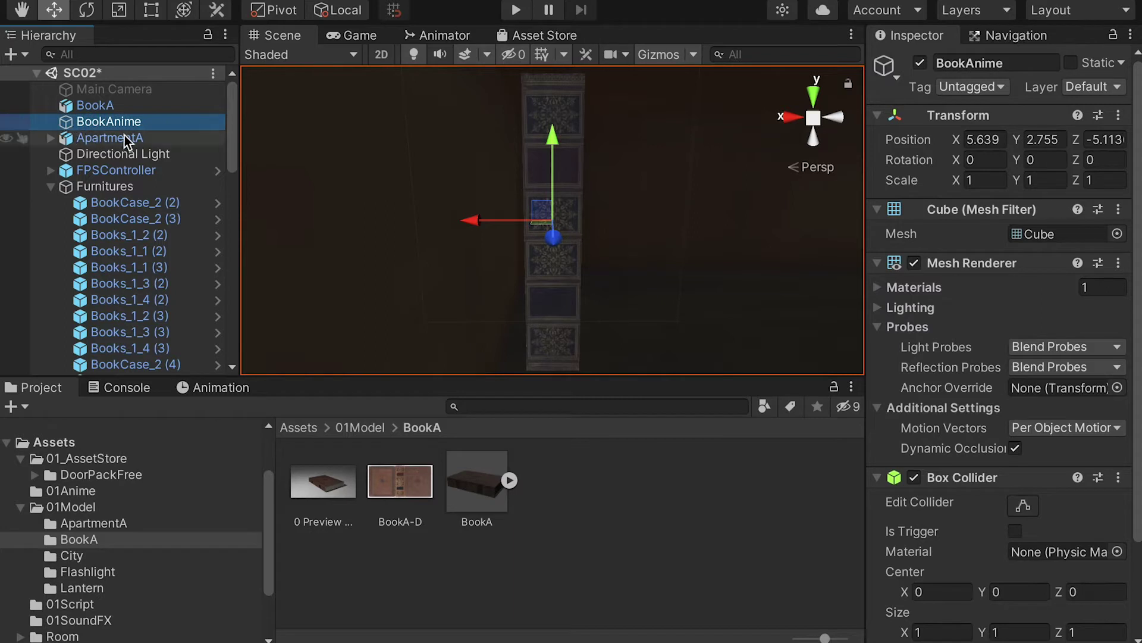
# Step: Shrink the BookAnime cube uniformly to a scale of about 0.0281
pyautogui.keyDown('alt'); pyautogui.moveTo(571, 216); pyautogui.dragTo(567, 252); pyautogui.keyUp('alt')
pyautogui.moveTo(473, 222)
pyautogui.mouseDown()
pyautogui.moveTo(423, 222)
pyautogui.moveTo(457, 221)
pyautogui.mouseUp()
pyautogui.keyDown('alt'); pyautogui.moveTo(500, 209); pyautogui.dragTo(534, 197, button='right'); pyautogui.keyUp('alt')
pyautogui.scroll(-2, 534, 197)
pyautogui.press('e')
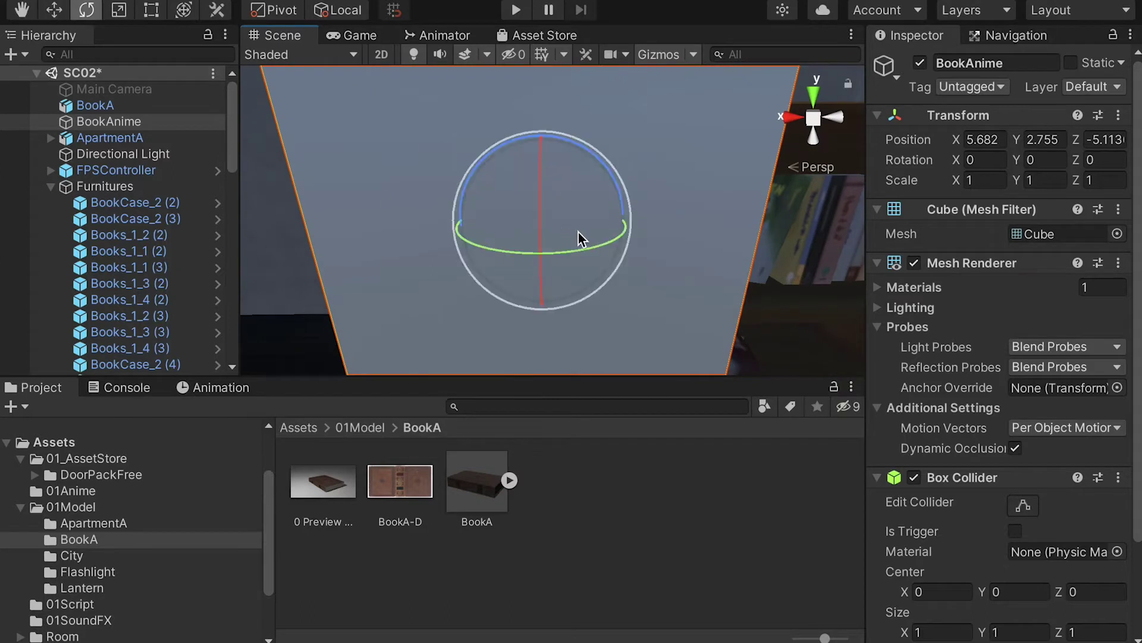
pyautogui.scroll(-1, 581, 238)
pyautogui.press('r')
pyautogui.moveTo(540, 220); pyautogui.dragTo(450, 207)
pyautogui.keyDown('alt'); pyautogui.moveTo(530, 213); pyautogui.dragTo(556, 262, button='right'); pyautogui.keyUp('alt')
pyautogui.moveTo(539, 220); pyautogui.dragTo(479, 210)
# Step: Move the BookAnime cube to the bottom corner of BookA's spine, at about X 5.592, Y 2.554
pyautogui.press('w')
pyautogui.moveTo(530, 130); pyautogui.dragTo(569, 248)
pyautogui.click(557, 197)
pyautogui.press('f')
pyautogui.keyDown('alt'); pyautogui.moveTo(667, 250); pyautogui.dragTo(520, 189, button='right'); pyautogui.keyUp('alt')
pyautogui.keyDown('alt'); pyautogui.moveTo(520, 188); pyautogui.dragTo(561, 190); pyautogui.keyUp('alt')
pyautogui.moveTo(555, 138)
pyautogui.mouseDown()
pyautogui.moveTo(555, 122)
pyautogui.moveTo(581, 136)
pyautogui.moveTo(558, 119)
pyautogui.mouseUp()
pyautogui.moveTo(478, 200); pyautogui.dragTo(523, 207)
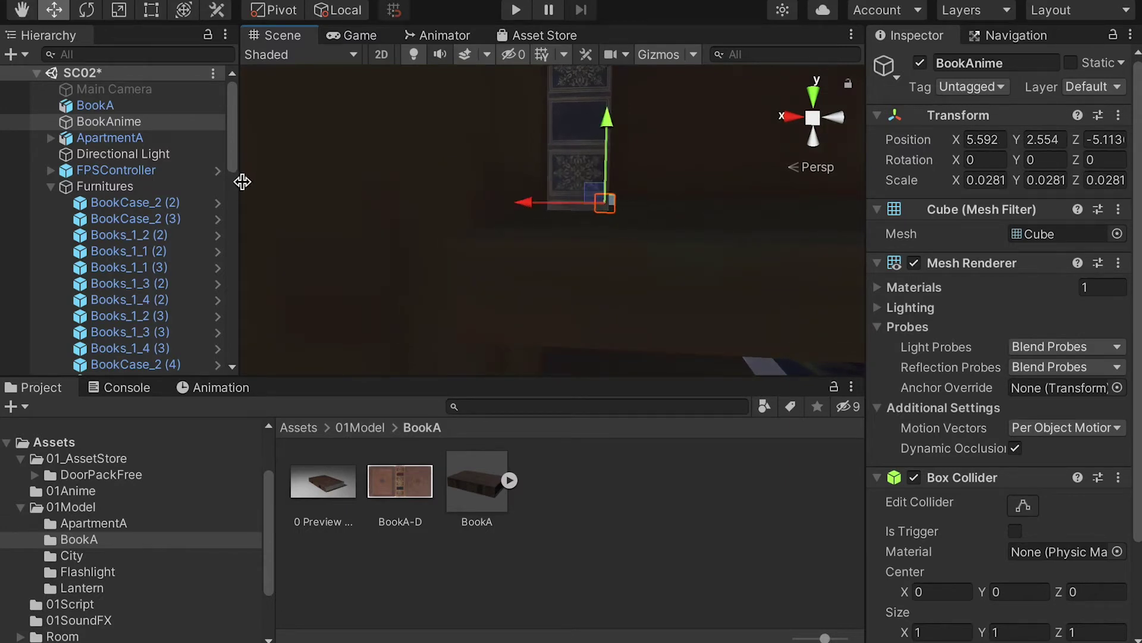
# Step: Make BookA a child of BookAnime and select the BookAnime parent
pyautogui.moveTo(109, 107); pyautogui.dragTo(95, 116)
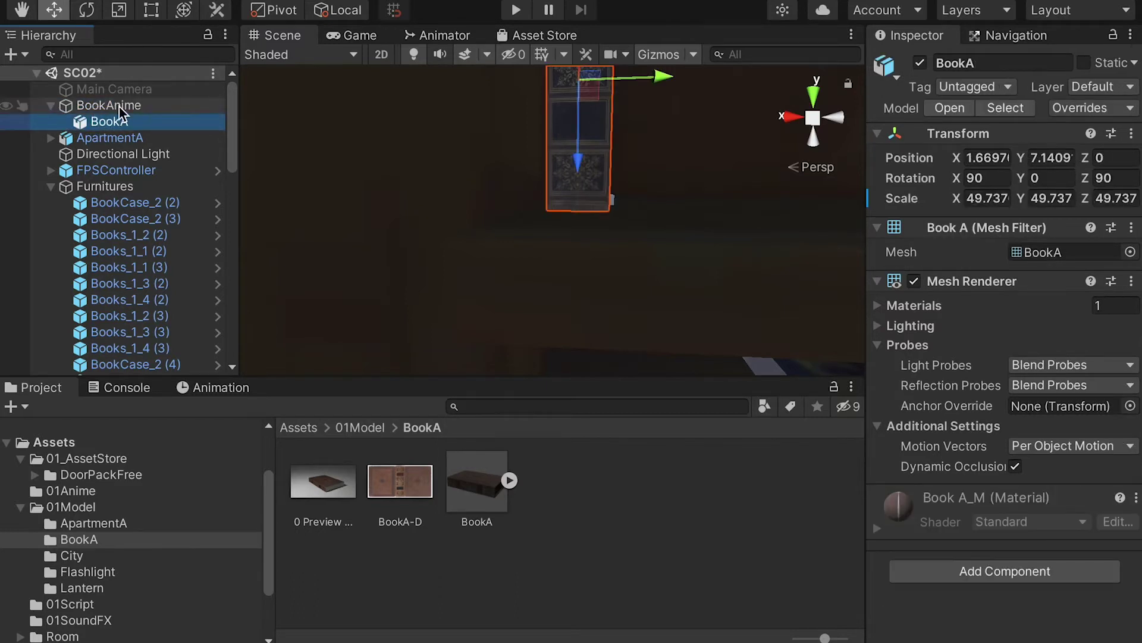
pyautogui.click(88, 107)
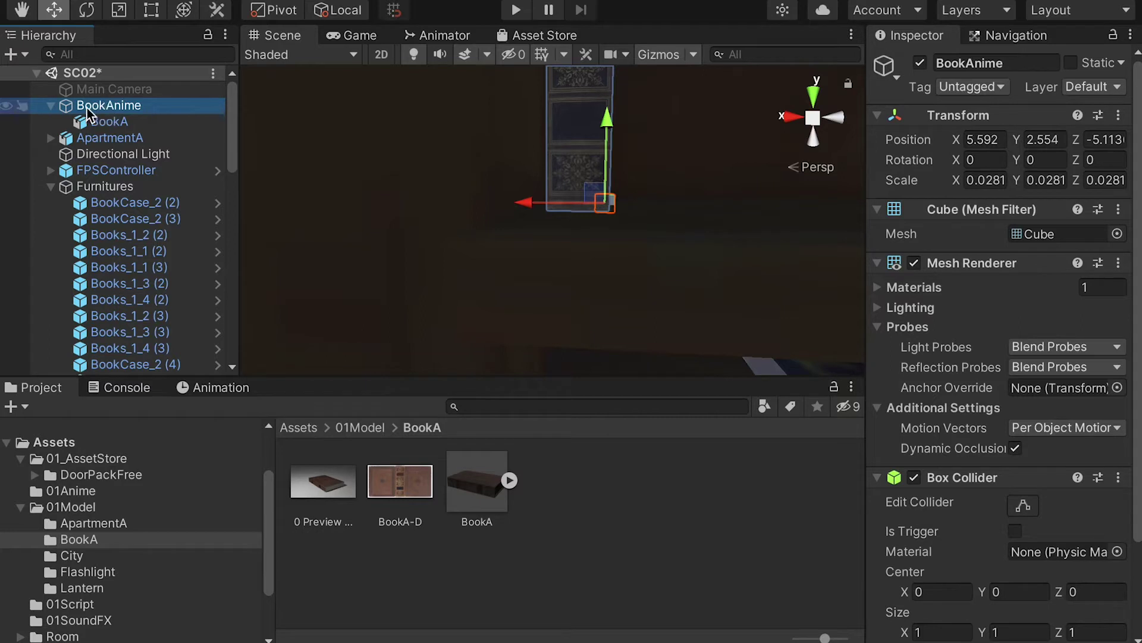
pyautogui.click(96, 106)
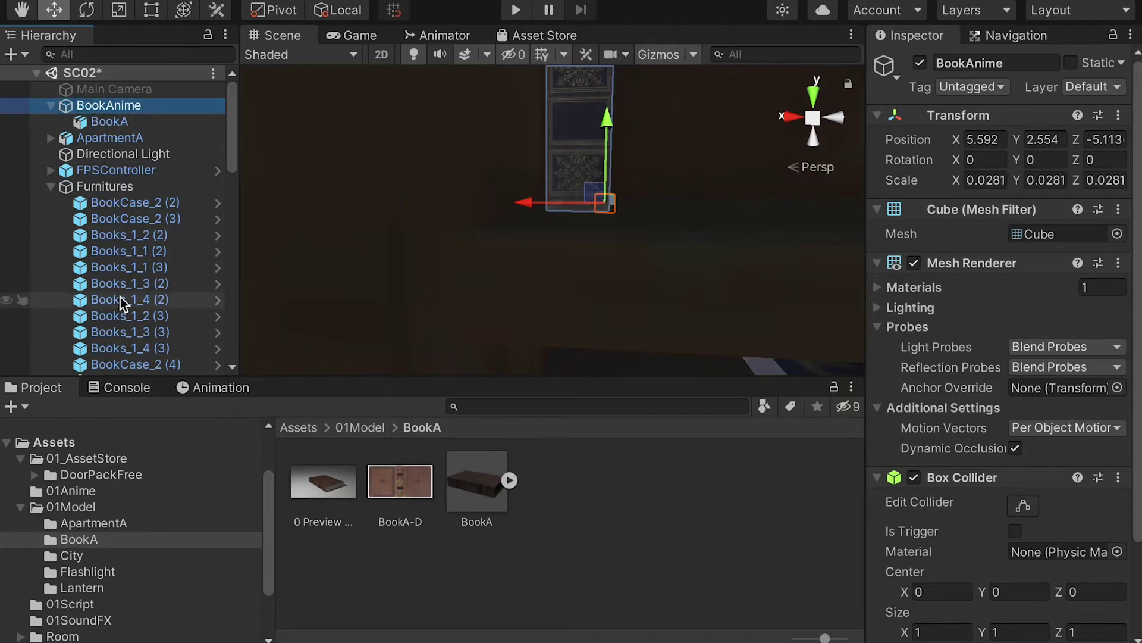
# Step: Create an animation clip named BookDrop for BookAnime and save it in the BookA folder
pyautogui.click(79, 539)
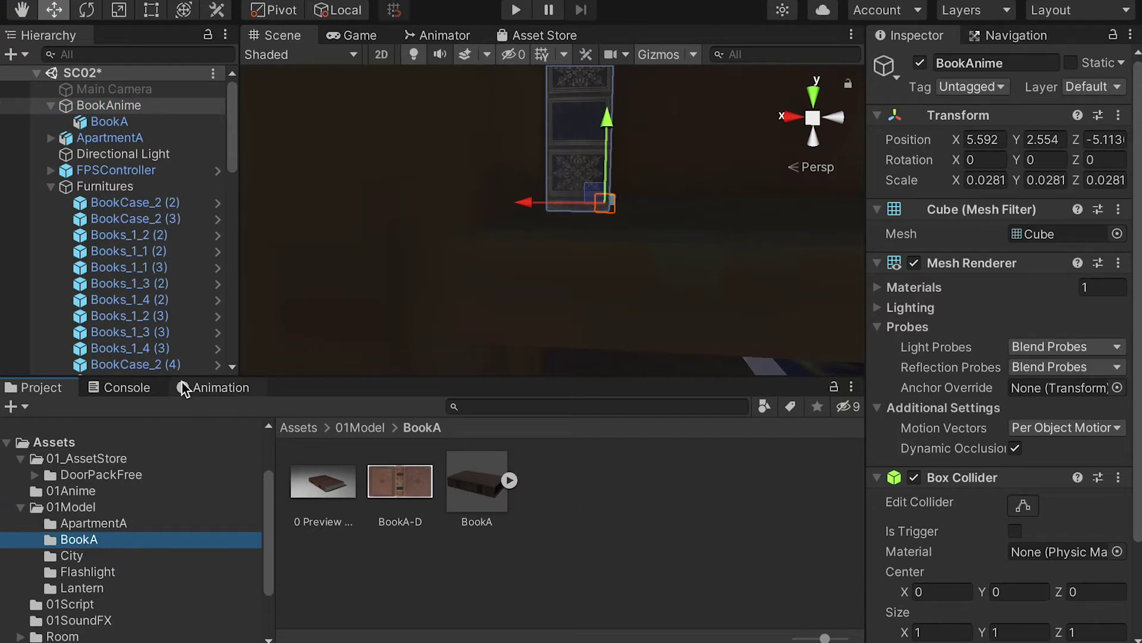
pyautogui.click(219, 389)
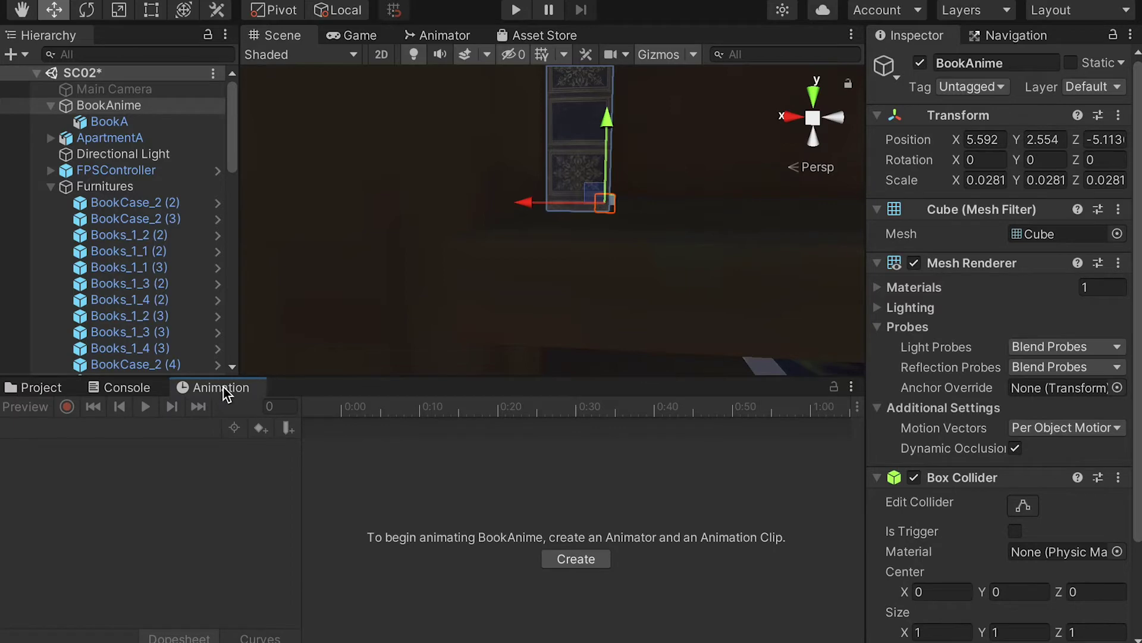
pyautogui.click(576, 559)
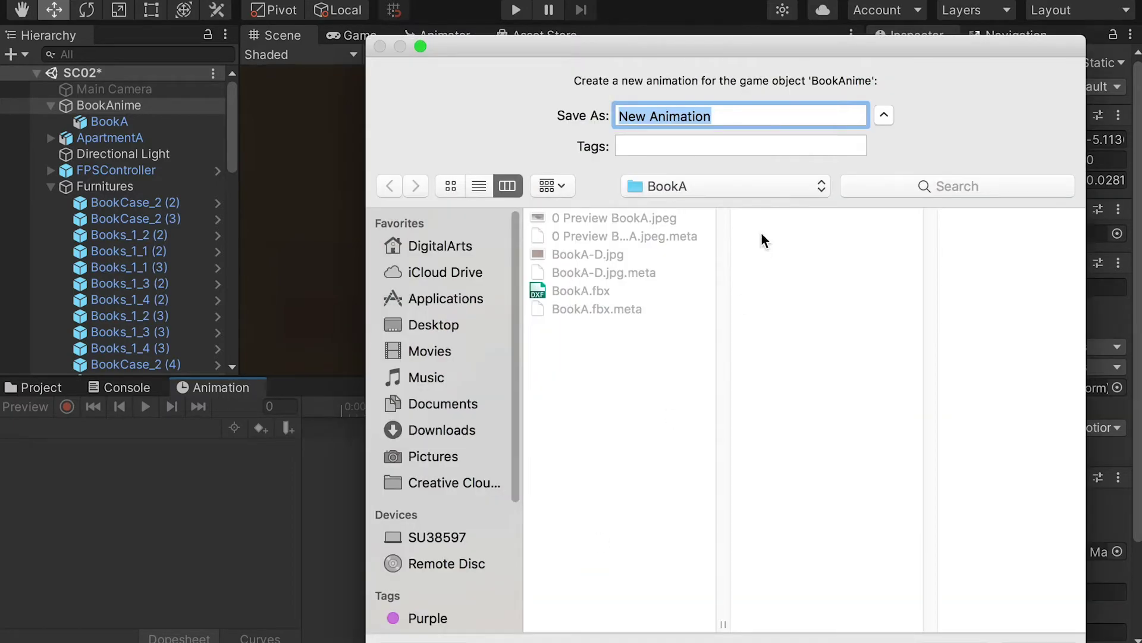
pyautogui.write('Drop')
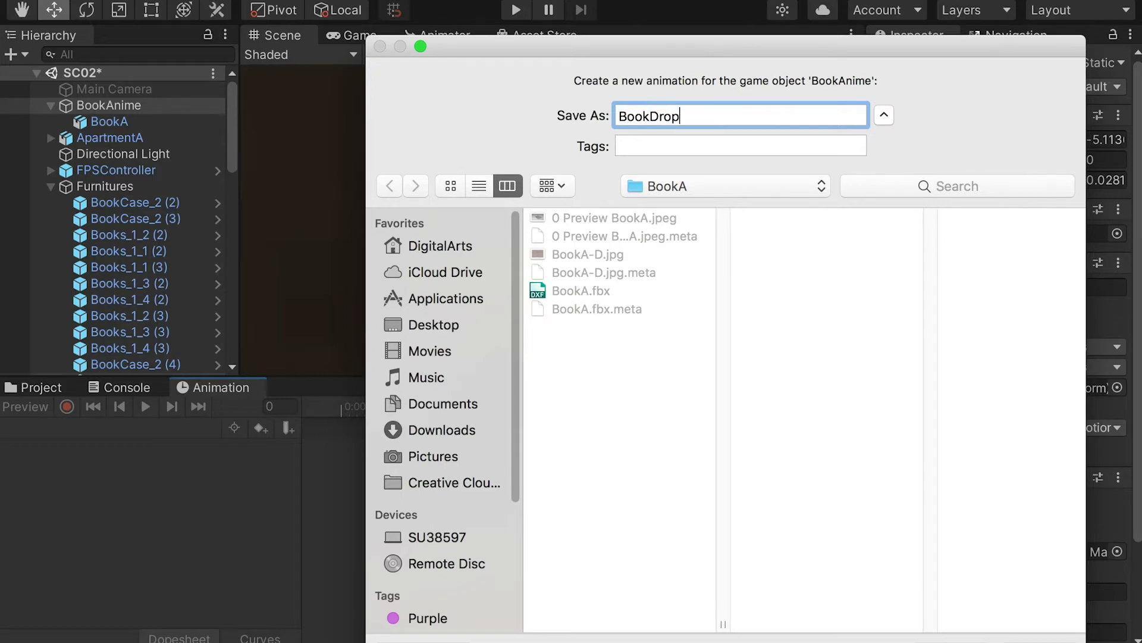
pyautogui.press('Return')
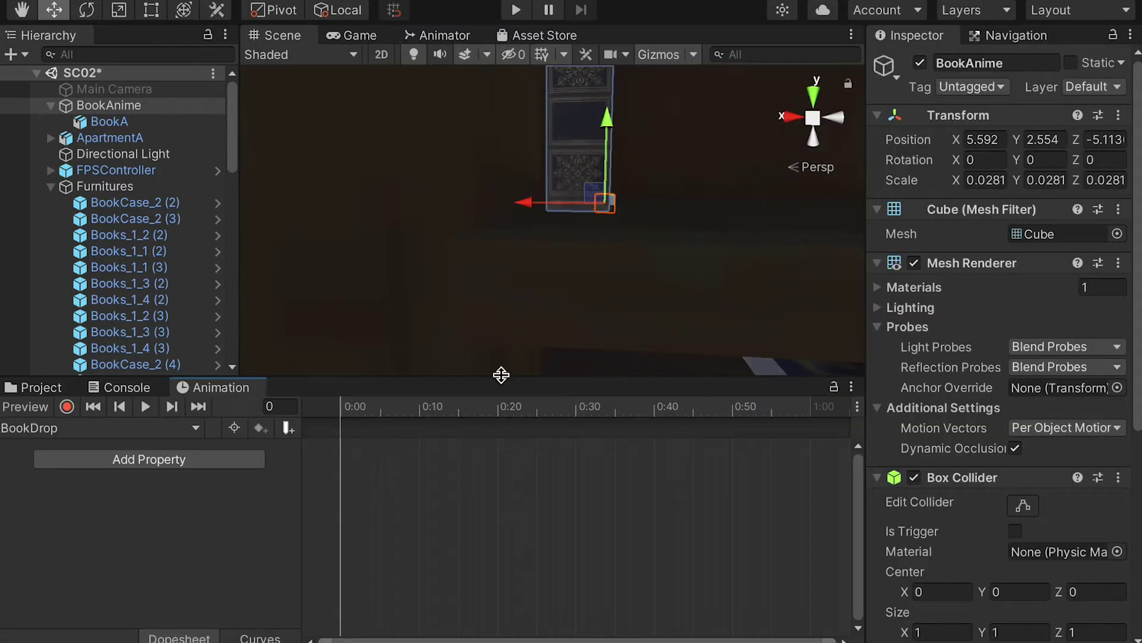
# Step: Start recording the BookDrop clip and key BookAnime's Z rotation at 90 on frame 50
pyautogui.click(67, 407)
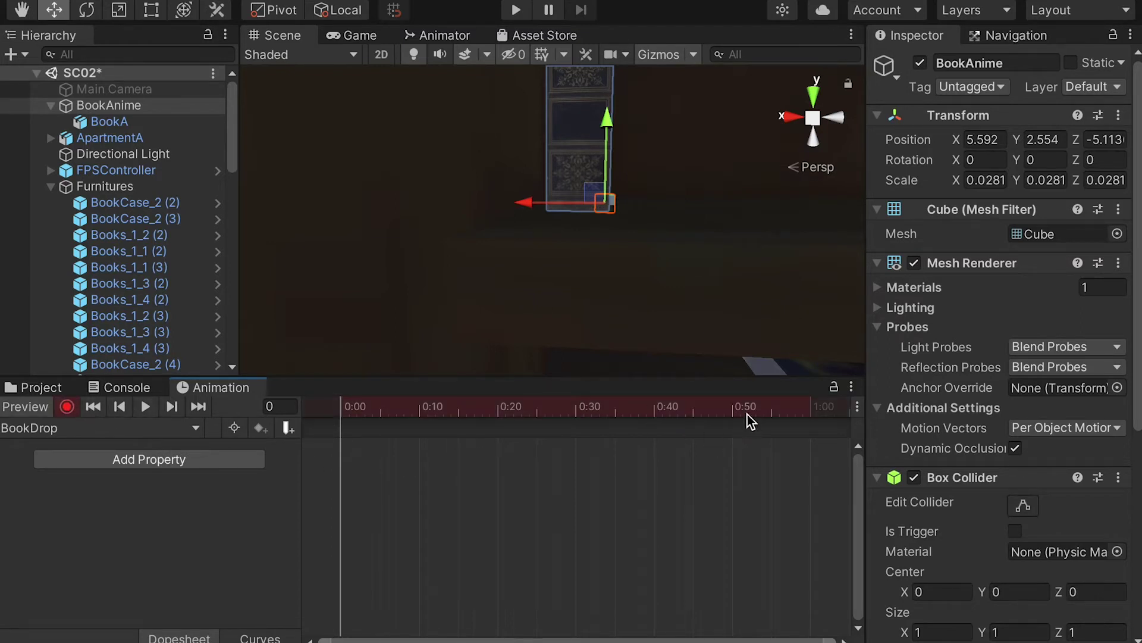
pyautogui.moveTo(704, 408); pyautogui.dragTo(734, 412)
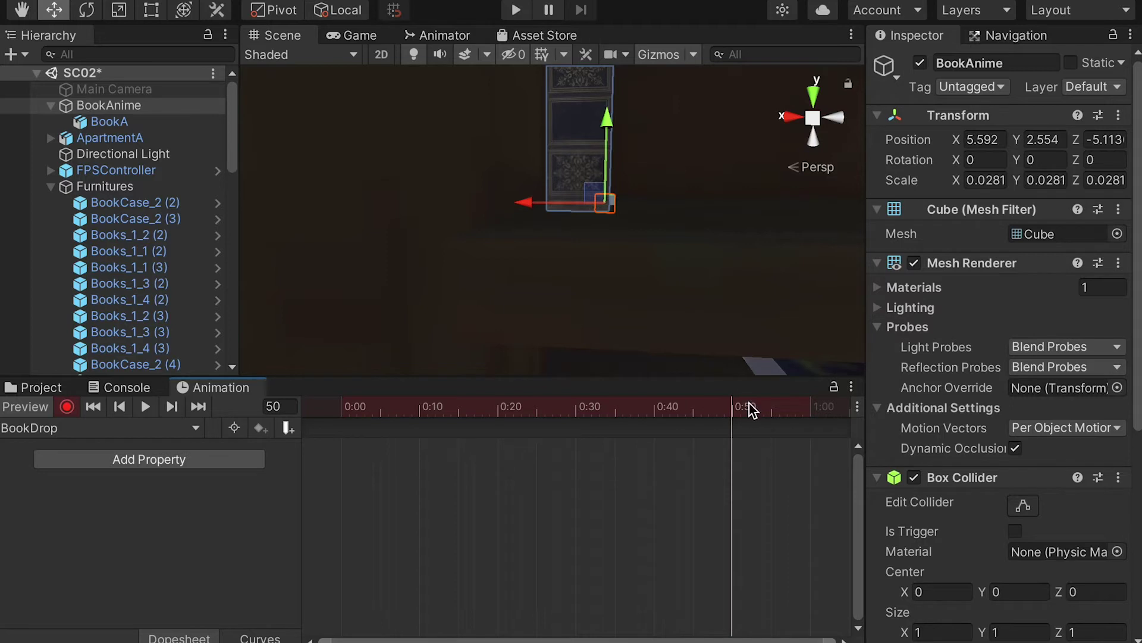
pyautogui.moveTo(697, 209); pyautogui.dragTo(676, 252, button='middle')
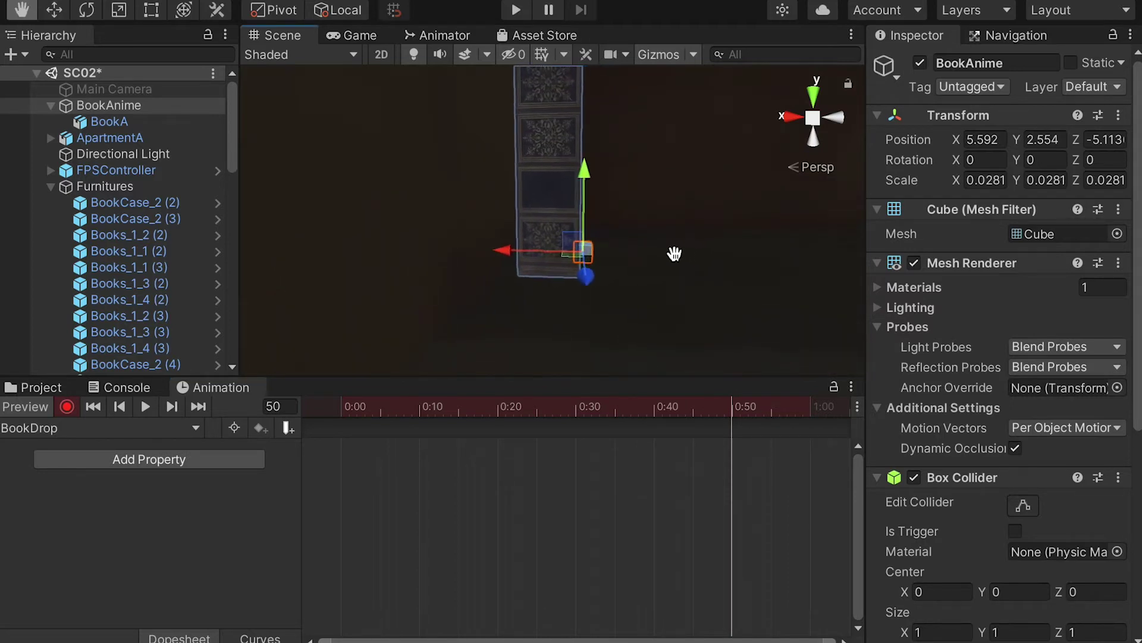
pyautogui.press('r')
pyautogui.press('e')
pyautogui.keyDown('alt'); pyautogui.moveTo(630, 194); pyautogui.dragTo(676, 243); pyautogui.keyUp('alt')
pyautogui.click(1100, 162)
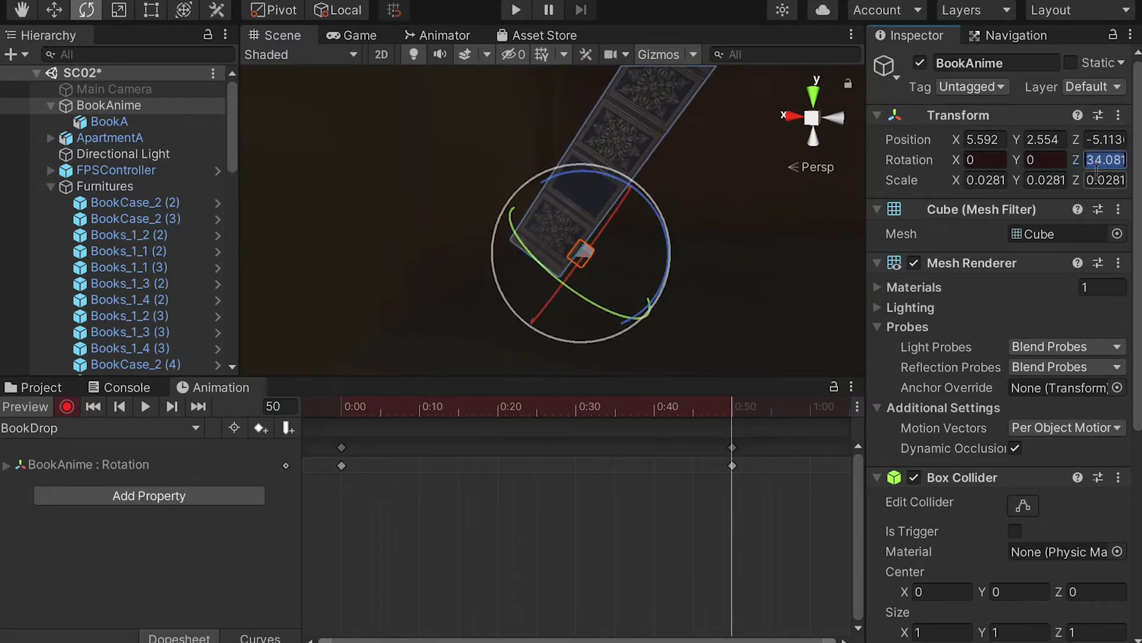
pyautogui.write('90')
# Step: Shift BookAnime slightly along the X axis at frame 50 to key the tipped book's position
pyautogui.moveTo(732, 256)
pyautogui.keyDown('alt'); pyautogui.mouseDown()
pyautogui.moveTo(778, 214)
pyautogui.moveTo(740, 263)
pyautogui.moveTo(716, 247)
pyautogui.moveTo(737, 255)
pyautogui.mouseUp(); pyautogui.keyUp('alt')
pyautogui.moveTo(737, 255)
pyautogui.keyDown('alt'); pyautogui.mouseDown(button='right')
pyautogui.moveTo(573, 219)
pyautogui.moveTo(722, 263)
pyautogui.mouseUp(button='right'); pyautogui.keyUp('alt')
pyautogui.moveTo(722, 262)
pyautogui.keyDown('alt'); pyautogui.mouseDown()
pyautogui.moveTo(687, 261)
pyautogui.moveTo(690, 248)
pyautogui.moveTo(705, 247)
pyautogui.mouseUp(); pyautogui.keyUp('alt')
pyautogui.press('e')
pyautogui.press('w')
# Step: Scrub back through the BookDrop timeline and play the clip to check the falling book
pyautogui.keyDown('alt'); pyautogui.moveTo(778, 247); pyautogui.dragTo(594, 210, button='right'); pyautogui.keyUp('alt')
pyautogui.moveTo(667, 409); pyautogui.dragTo(160, 409)
pyautogui.click(142, 410)
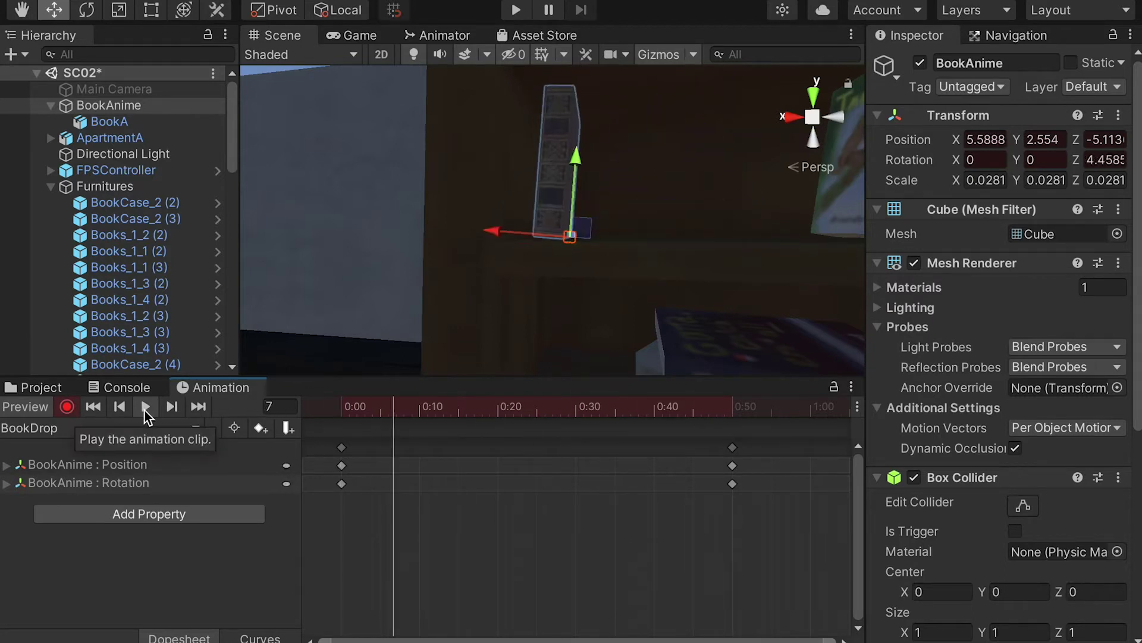
# Step: Move the final position and rotation keyframes of the BookDrop clip to frame 20 and play the shortened clip
pyautogui.moveTo(433, 406); pyautogui.dragTo(497, 408)
pyautogui.moveTo(724, 491); pyautogui.dragTo(498, 476)
pyautogui.click(145, 407)
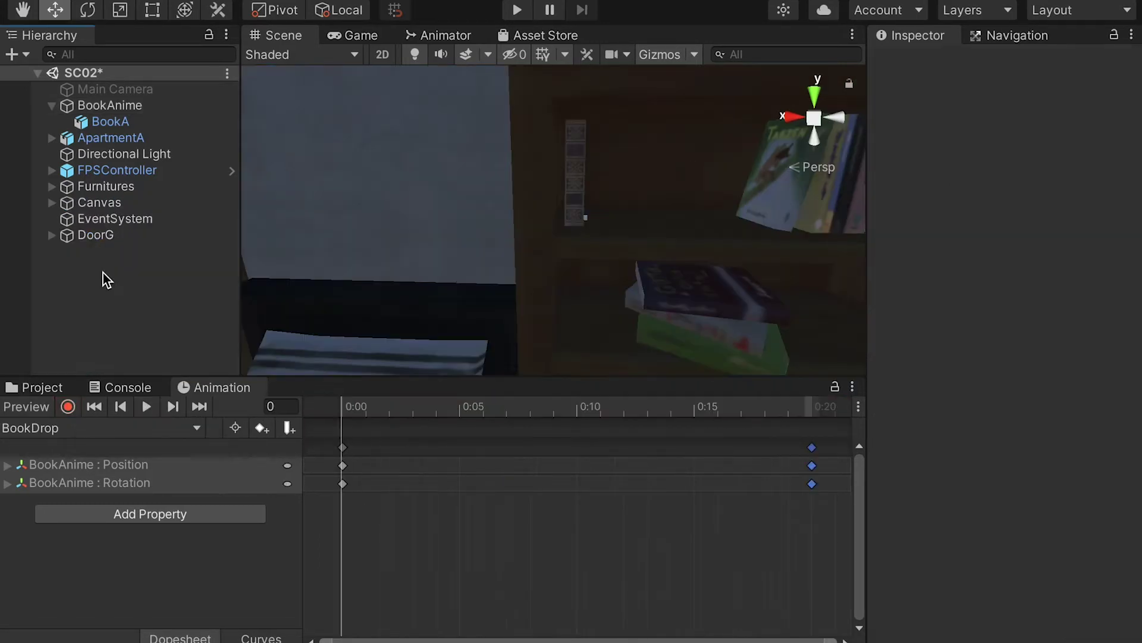
# Step: Add a Mesh Collider to the BookA object and collapse the BookAnime group
pyautogui.click(114, 123)
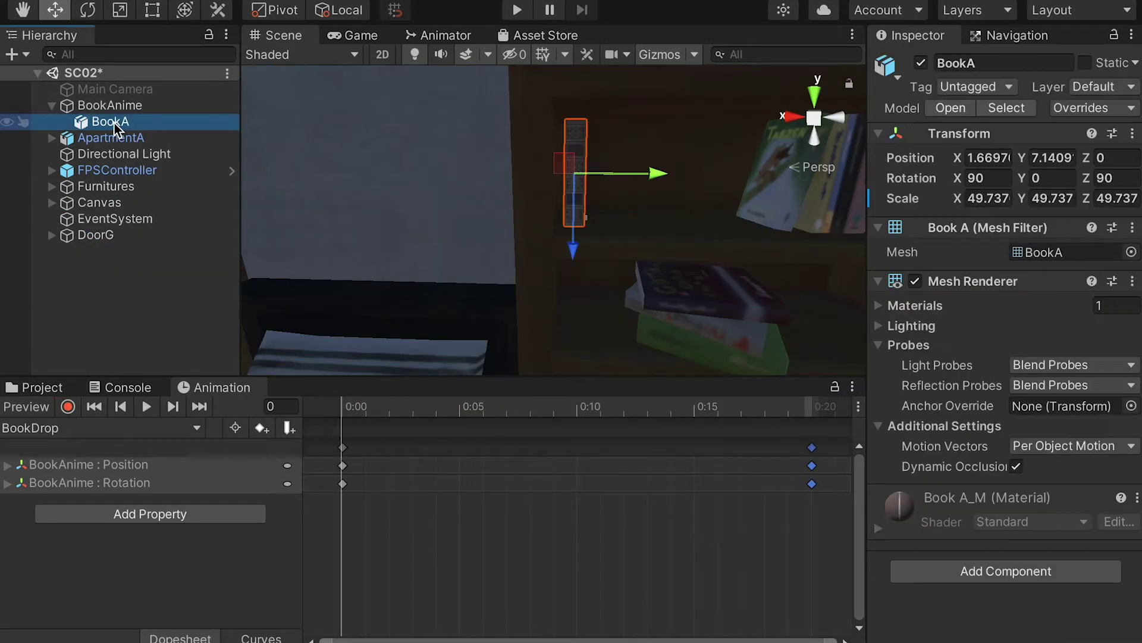
pyautogui.click(1022, 570)
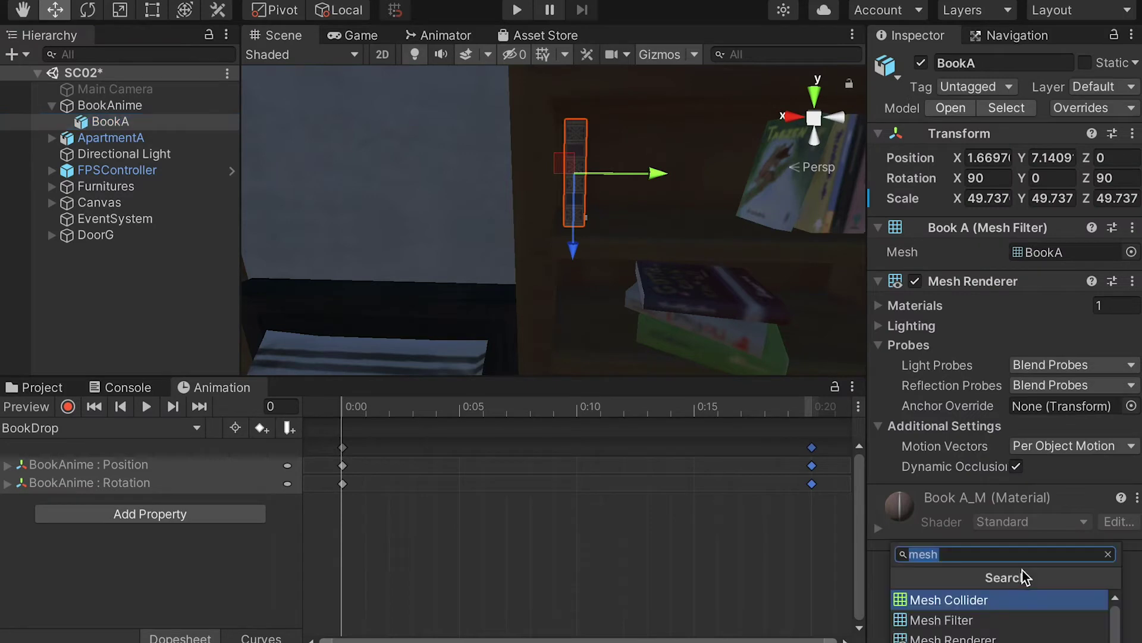
pyautogui.click(977, 599)
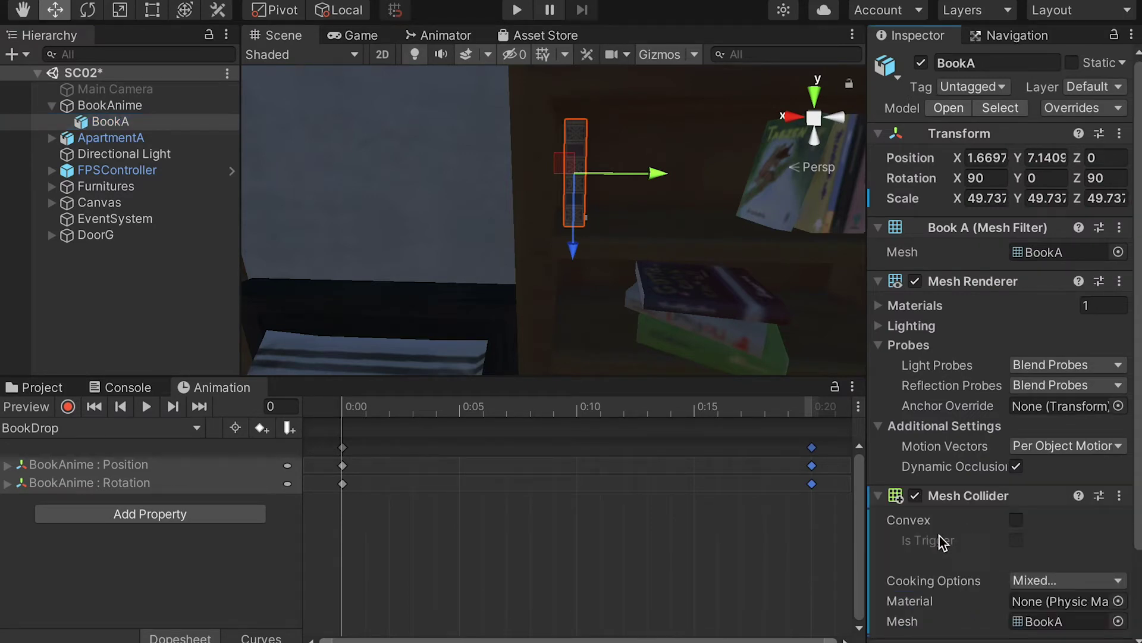
pyautogui.click(51, 106)
# Step: Add a cube on the floor between the bed and the wall and stretch it to about 2.54 along Y
pyautogui.scroll(-6, 601, 253)
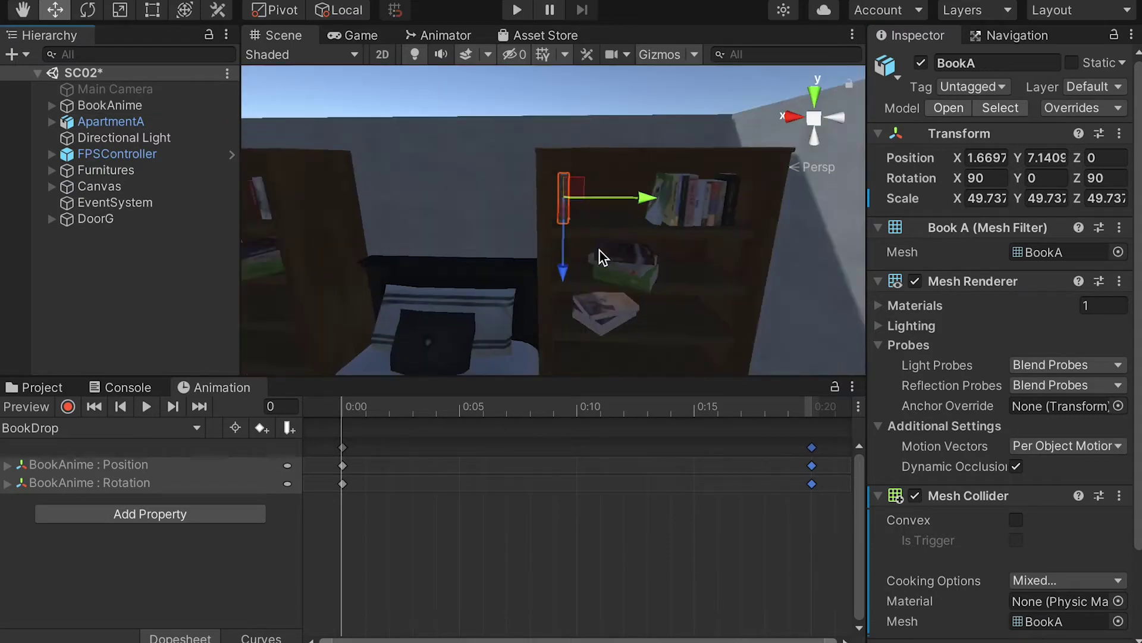
pyautogui.keyDown('alt'); pyautogui.moveTo(637, 299); pyautogui.dragTo(625, 333); pyautogui.keyUp('alt')
pyautogui.moveTo(623, 302); pyautogui.dragTo(589, 224, button='middle')
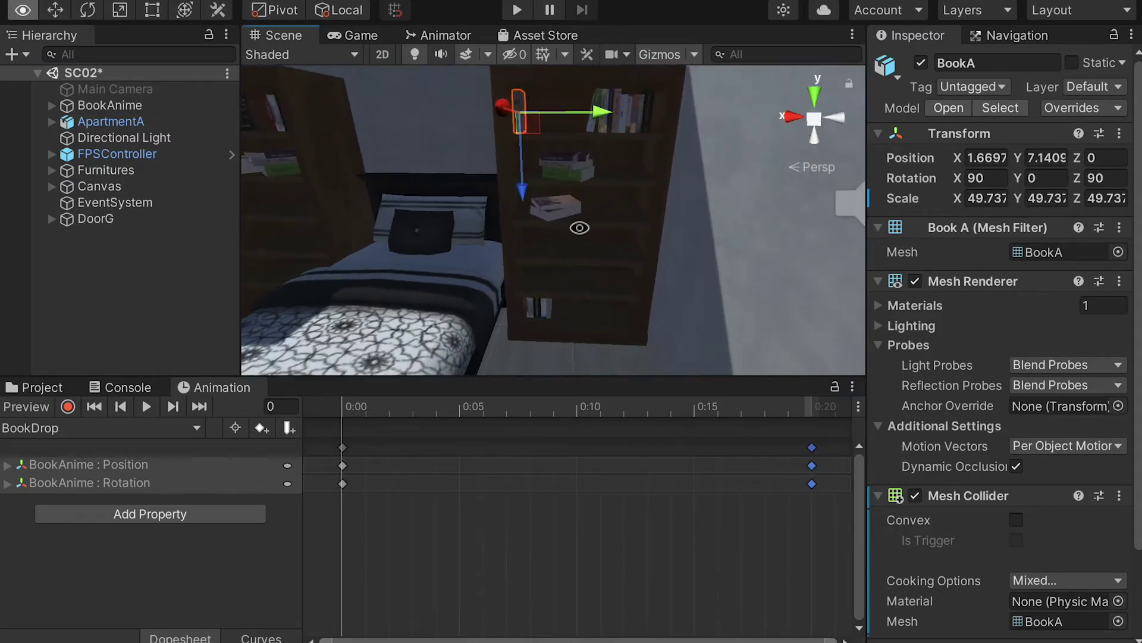
pyautogui.keyDown('alt'); pyautogui.moveTo(584, 291); pyautogui.dragTo(519, 290); pyautogui.keyUp('alt')
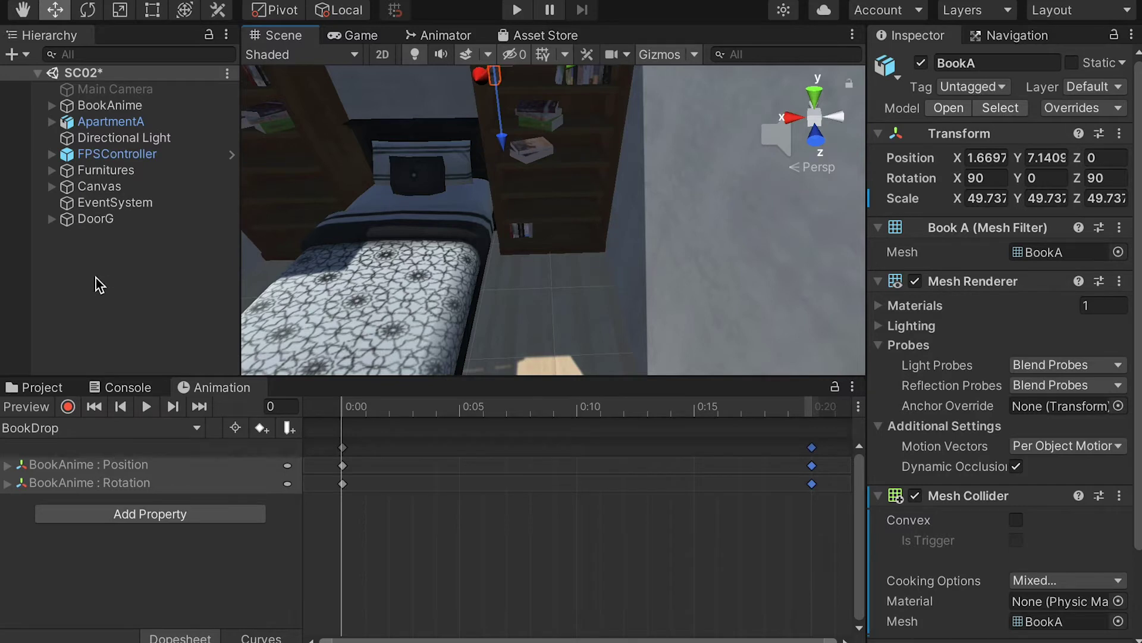
pyautogui.click(280, 0)
pyautogui.moveTo(288, 43)
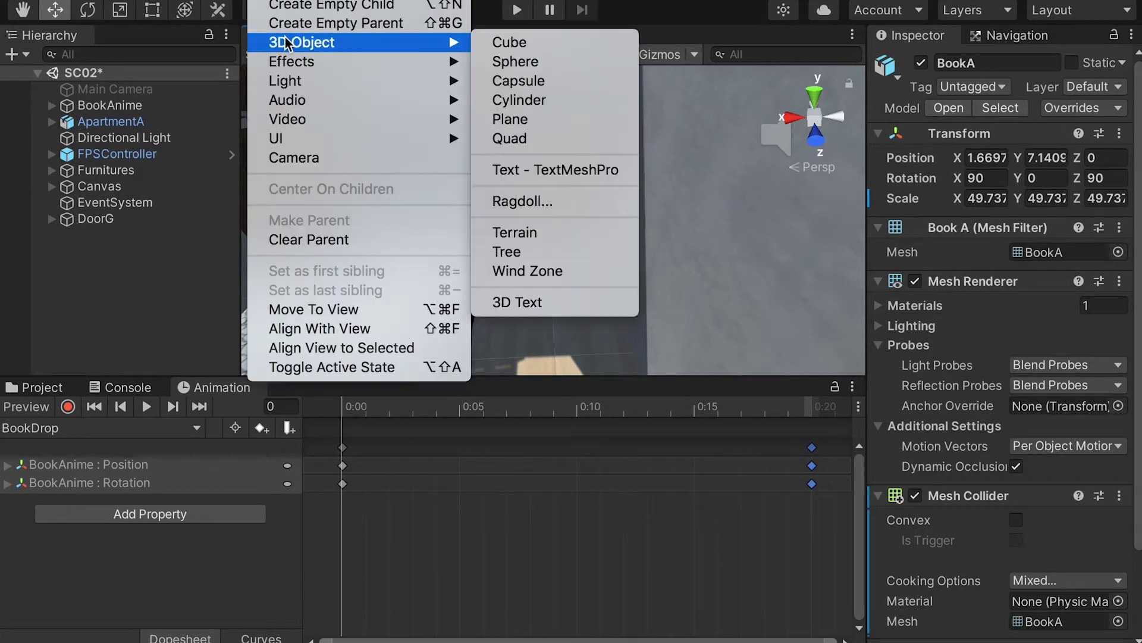
pyautogui.click(509, 42)
pyautogui.keyDown('alt'); pyautogui.moveTo(720, 280); pyautogui.dragTo(520, 302); pyautogui.keyUp('alt')
pyautogui.moveTo(533, 304)
pyautogui.keyDown('alt'); pyautogui.mouseDown()
pyautogui.moveTo(583, 313)
pyautogui.moveTo(547, 316)
pyautogui.mouseUp(); pyautogui.keyUp('alt')
pyautogui.moveTo(552, 177); pyautogui.dragTo(552, 231)
pyautogui.keyDown('alt'); pyautogui.moveTo(640, 204); pyautogui.dragTo(553, 184); pyautogui.keyUp('alt')
# Step: Widen the cube to about 1.25 along X and position it at about X 5.11, Y 0.77
pyautogui.press('r')
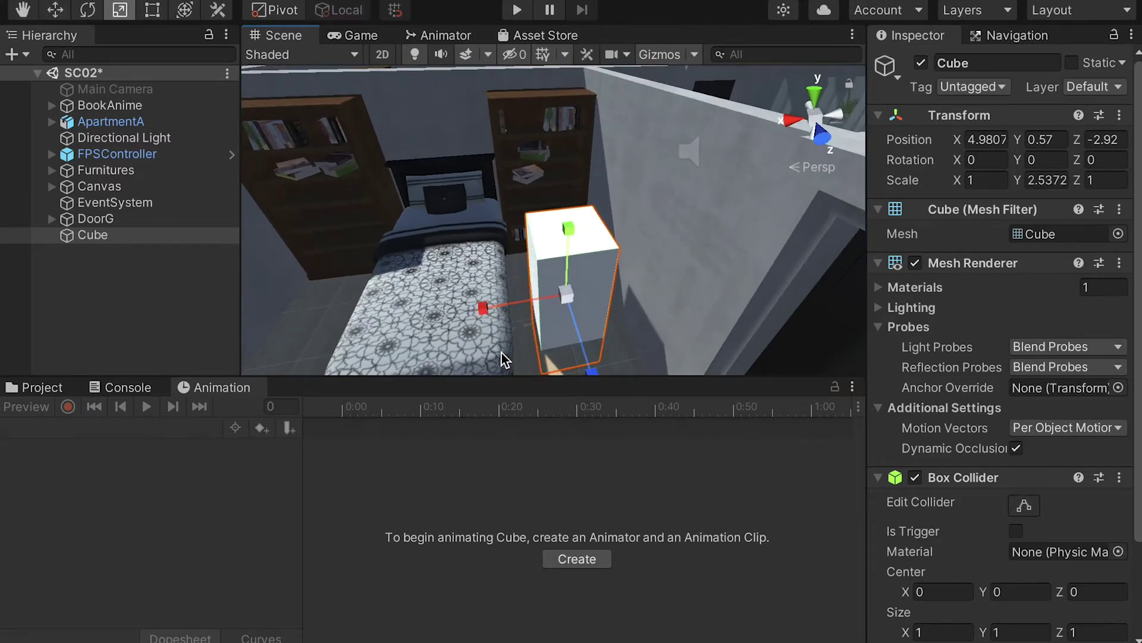
pyautogui.moveTo(482, 307); pyautogui.dragTo(526, 285)
pyautogui.press('w')
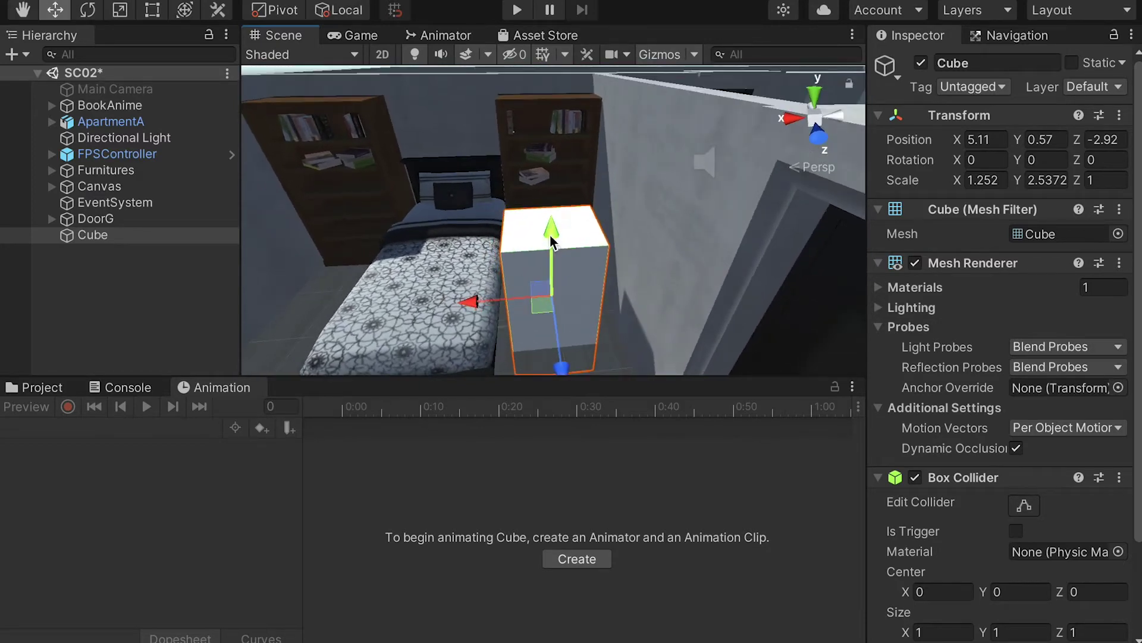
pyautogui.moveTo(550, 234); pyautogui.dragTo(550, 222)
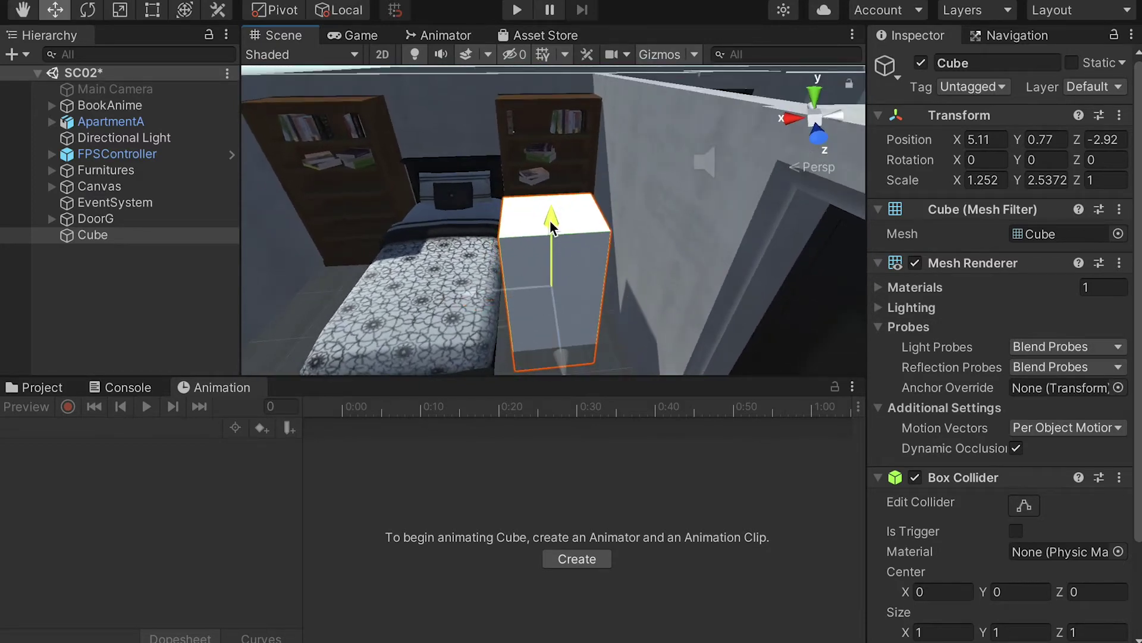
# Step: Disable the cube's Mesh Renderer and set its Box Collider as a trigger
pyautogui.click(915, 263)
pyautogui.scroll(-5, 942, 354)
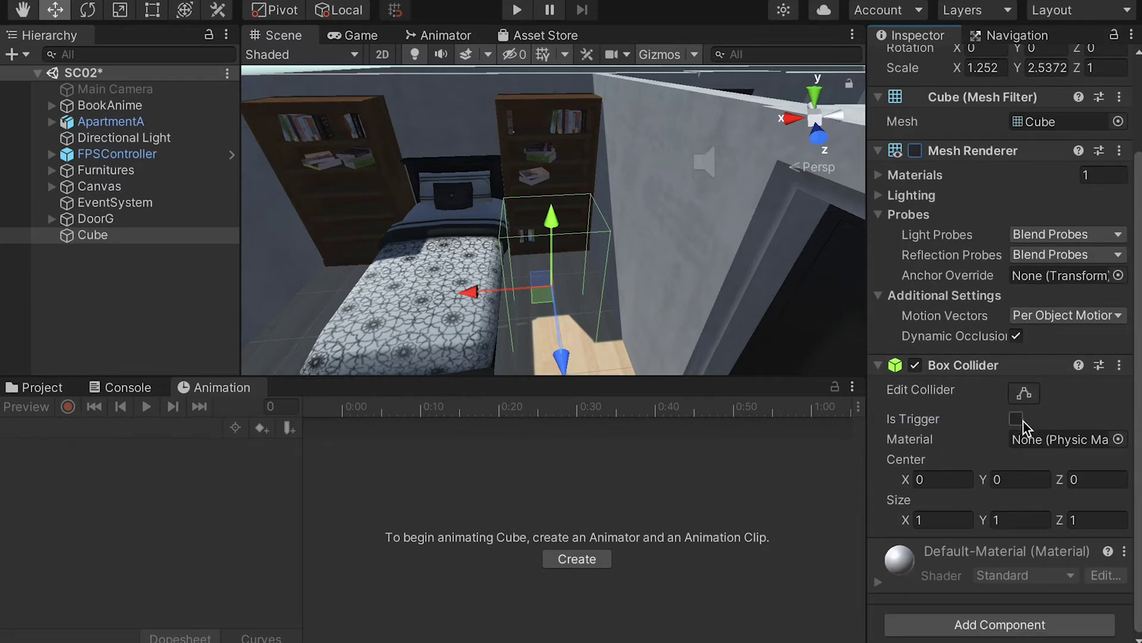
# Step: Rename the cube as TriggerBookDrop
pyautogui.click(93, 235)
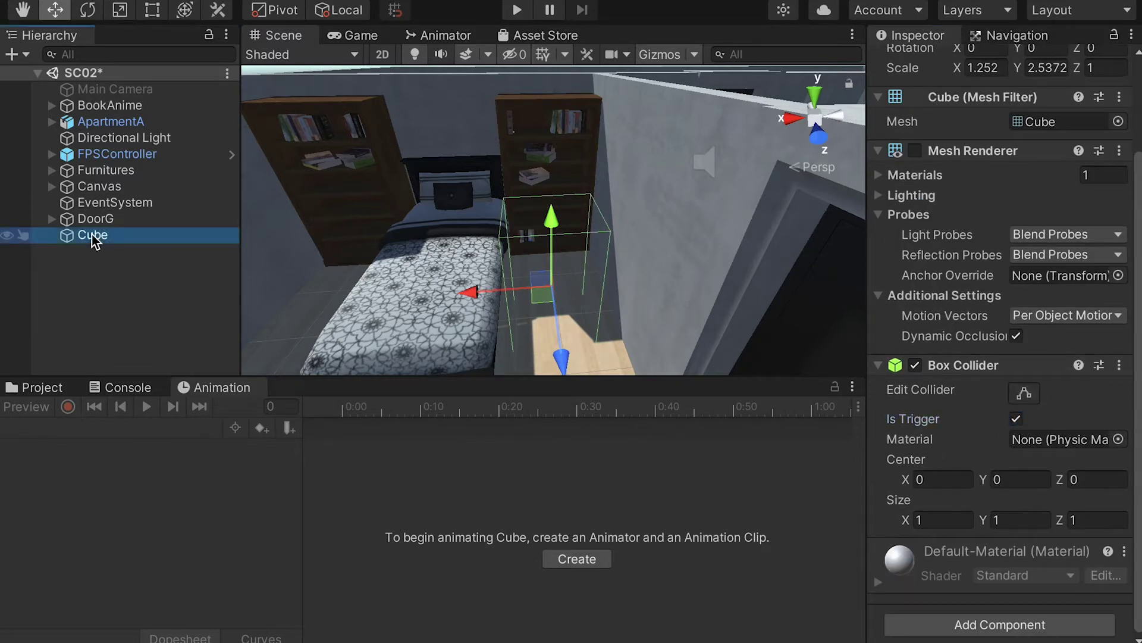
pyautogui.click(92, 235)
pyautogui.write('TriggerBoo')
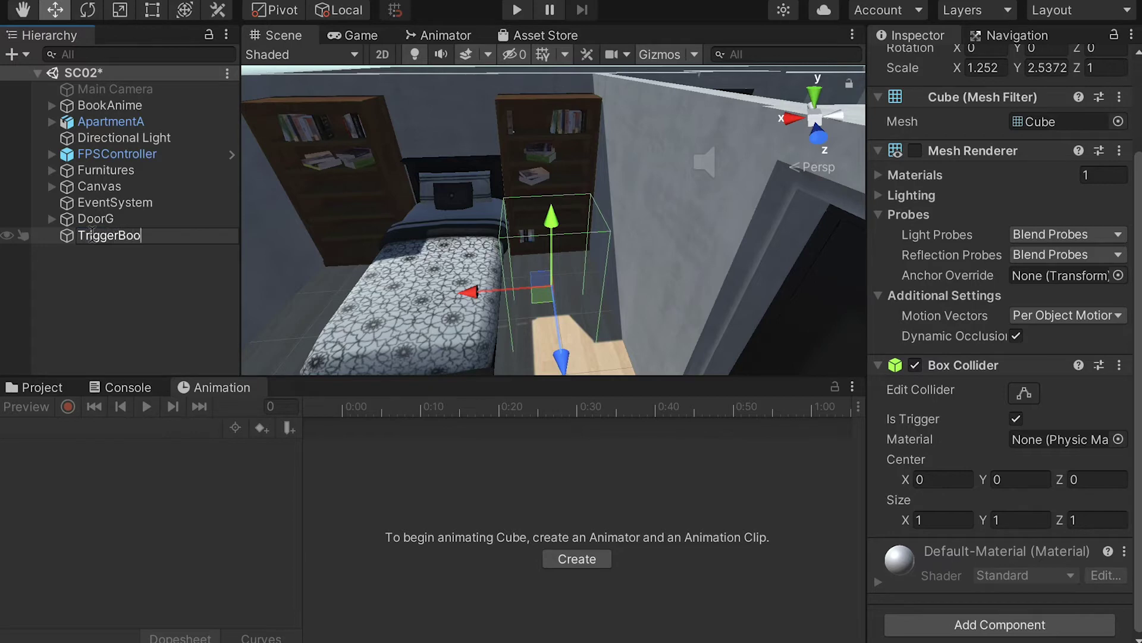
pyautogui.write('kDrop')
pyautogui.click(138, 280)
# Step: Create an empty object named BookDropSound at the location of TriggerBookDrop
pyautogui.click(122, 235)
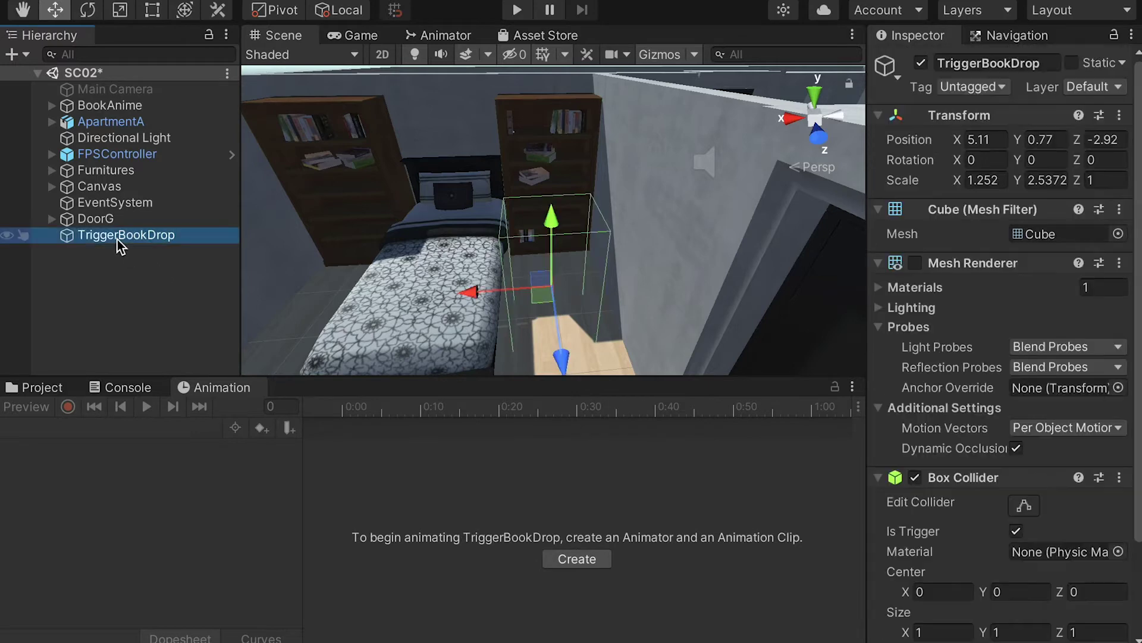
pyautogui.press('f')
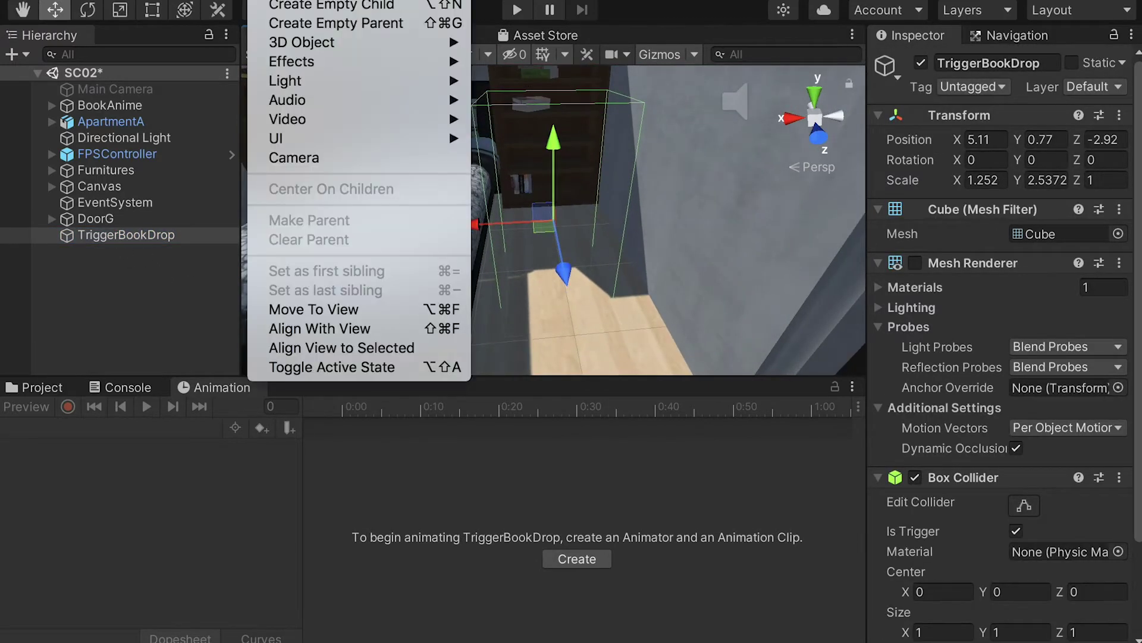
pyautogui.click(303, 0)
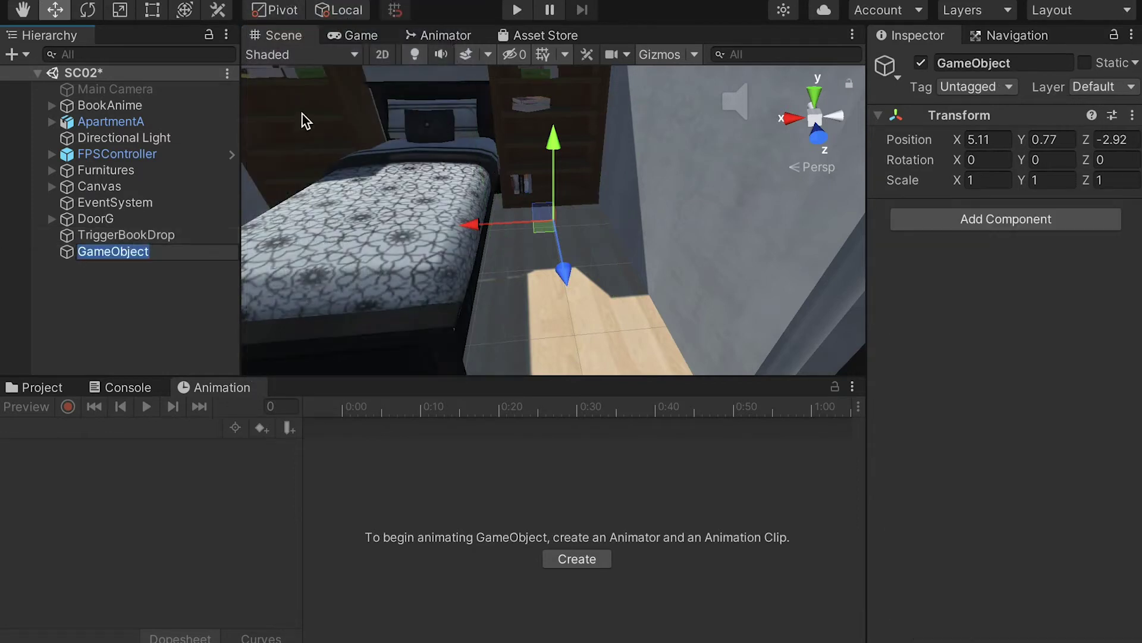
pyautogui.write('BookDrop')
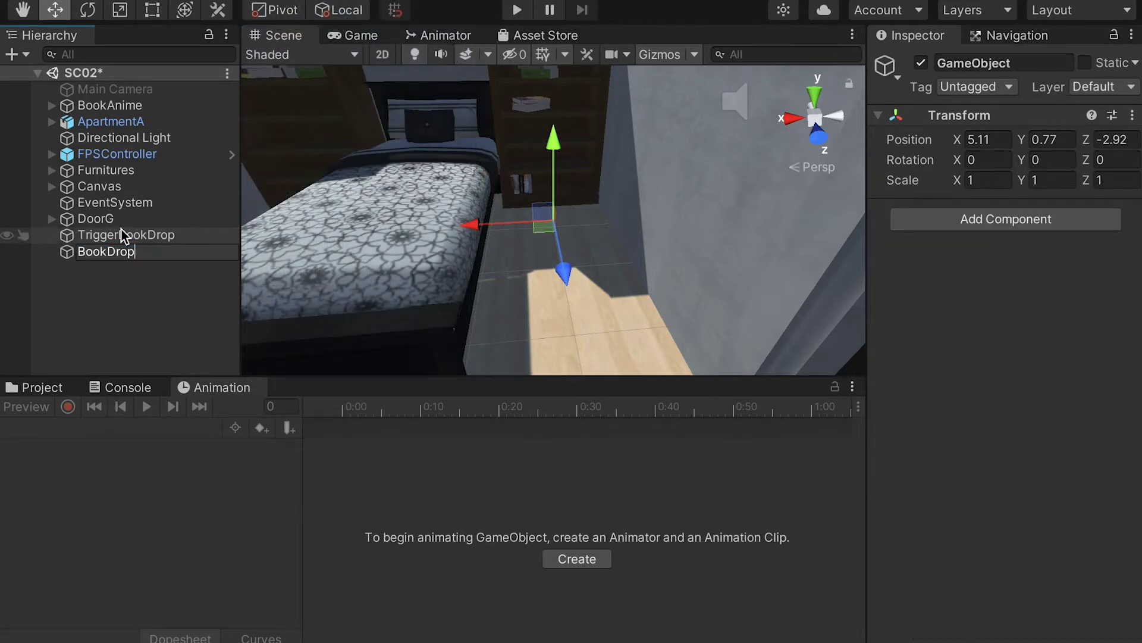
pyautogui.write('Sound')
pyautogui.press('Return')
# Step: Add an Audio Source component to BookDropSound
pyautogui.click(1029, 219)
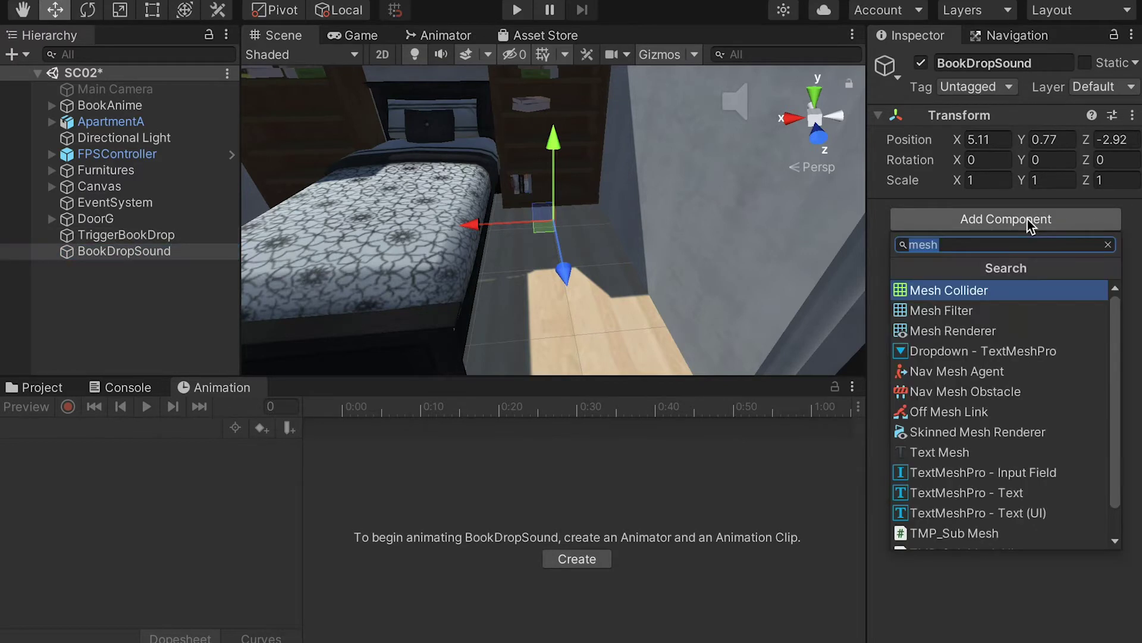
pyautogui.write('Audio')
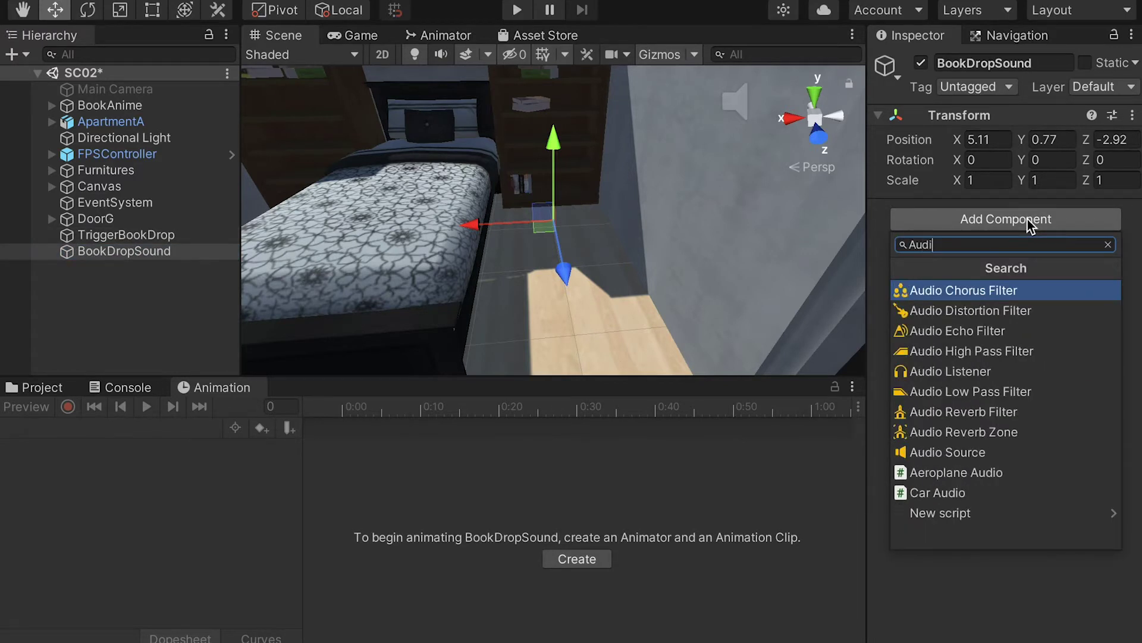
pyautogui.click(980, 451)
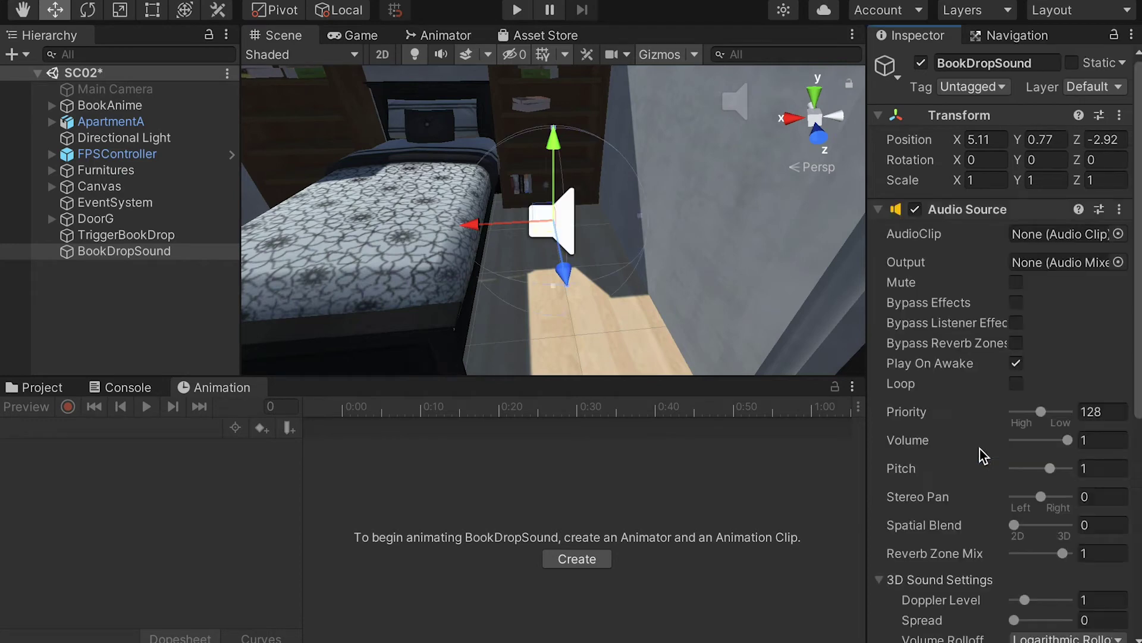
# Step: Switch to Finder and import BookDropFX.wav from its SoundFX folder into the project's 01SoundFX folder
pyautogui.click(41, 388)
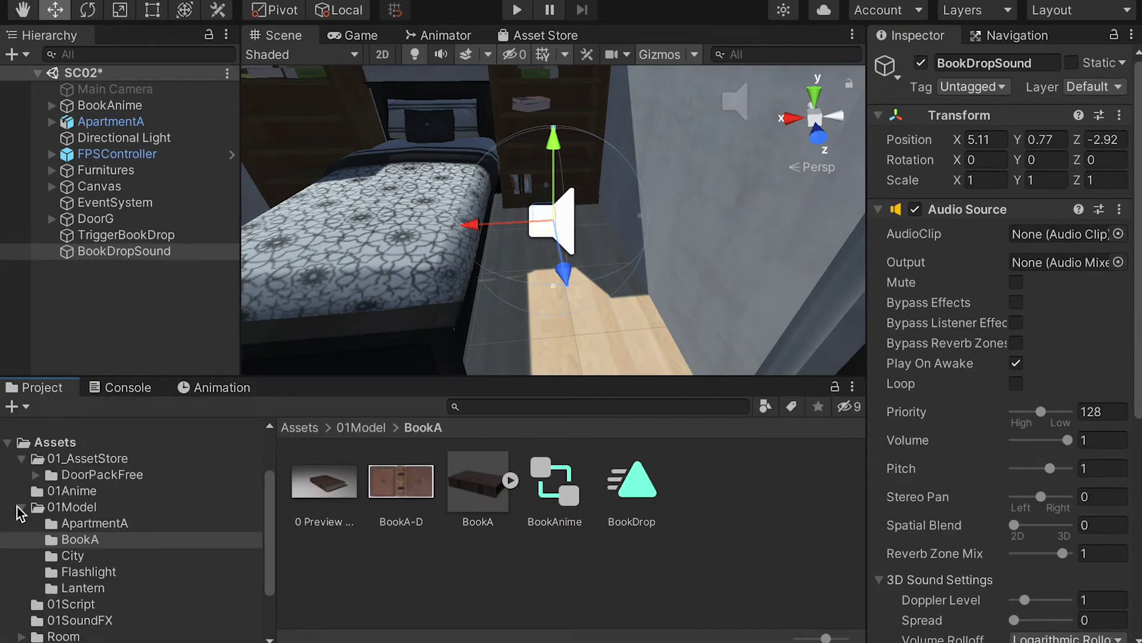
pyautogui.click(20, 507)
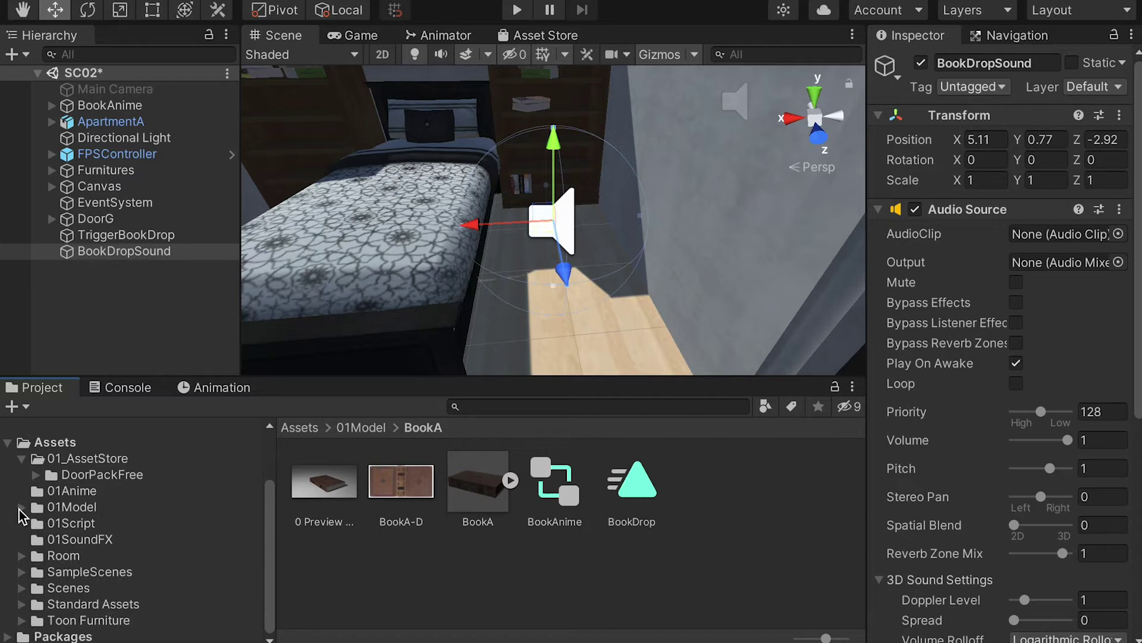
pyautogui.click(82, 540)
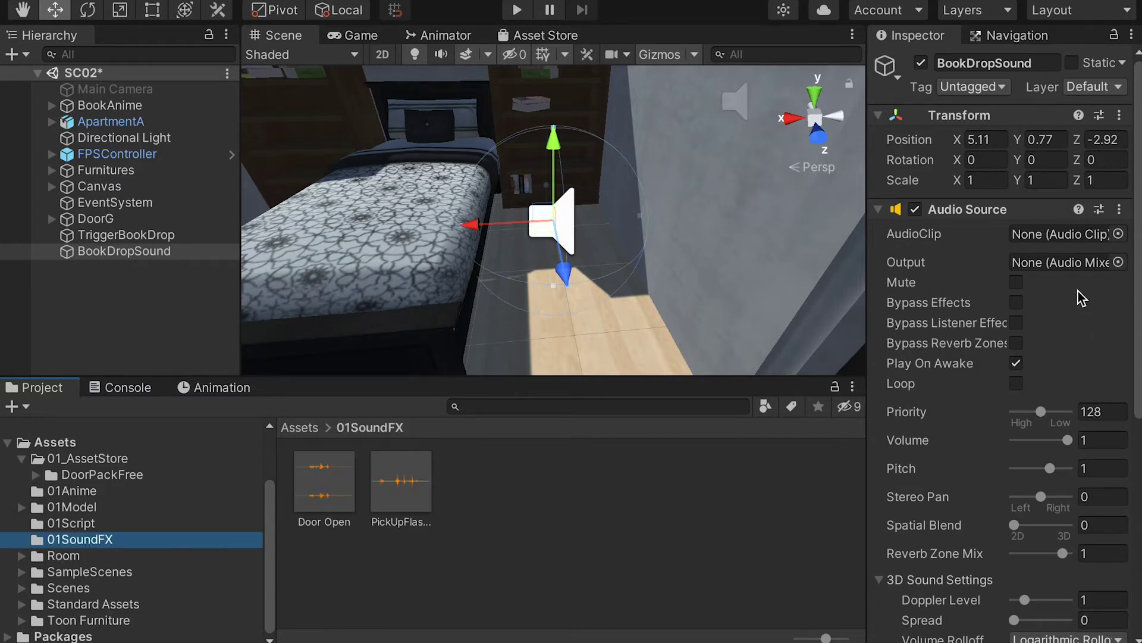
pyautogui.press('super+Tab')
pyautogui.click(752, 156)
pyautogui.click(747, 173)
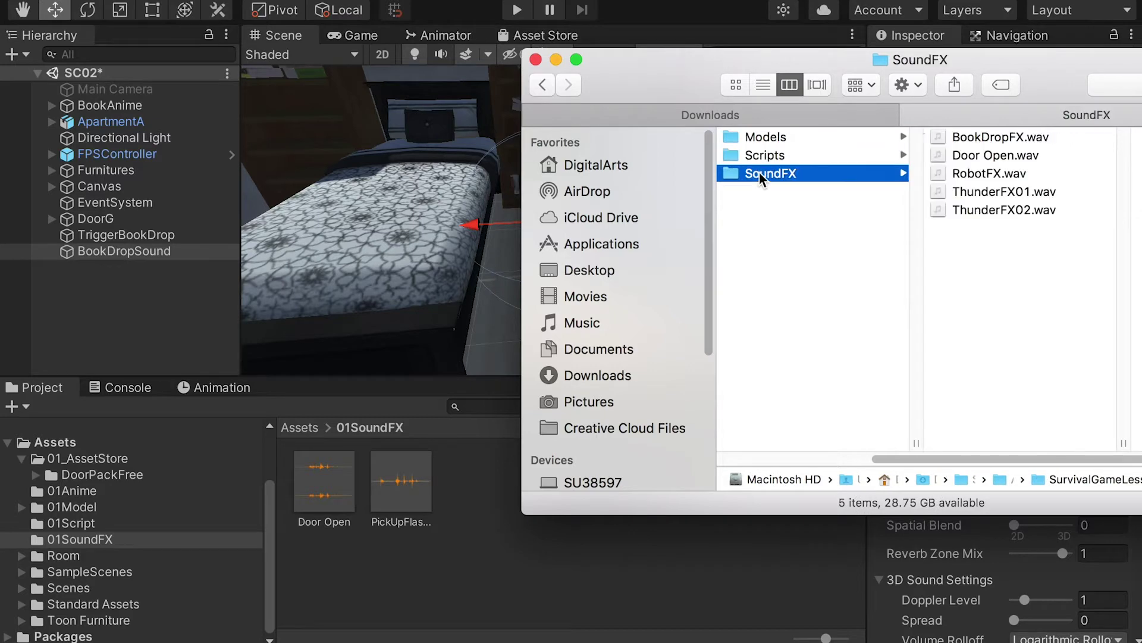
pyautogui.moveTo(1048, 81); pyautogui.dragTo(1023, 88)
pyautogui.click(977, 143)
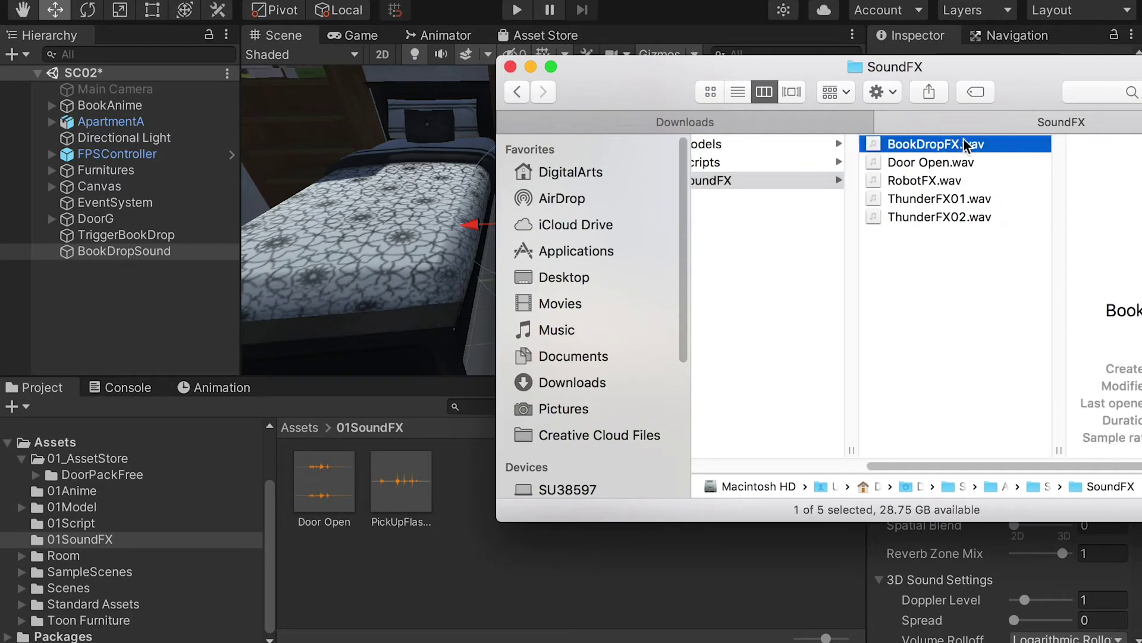
pyautogui.moveTo(931, 146); pyautogui.dragTo(470, 529)
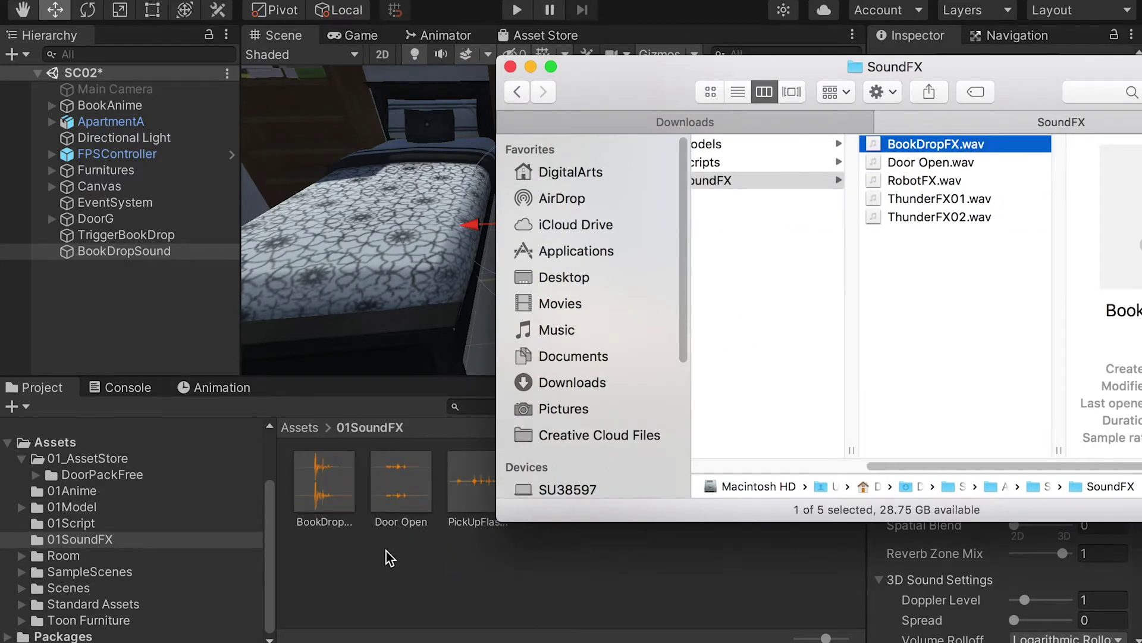
pyautogui.click(318, 503)
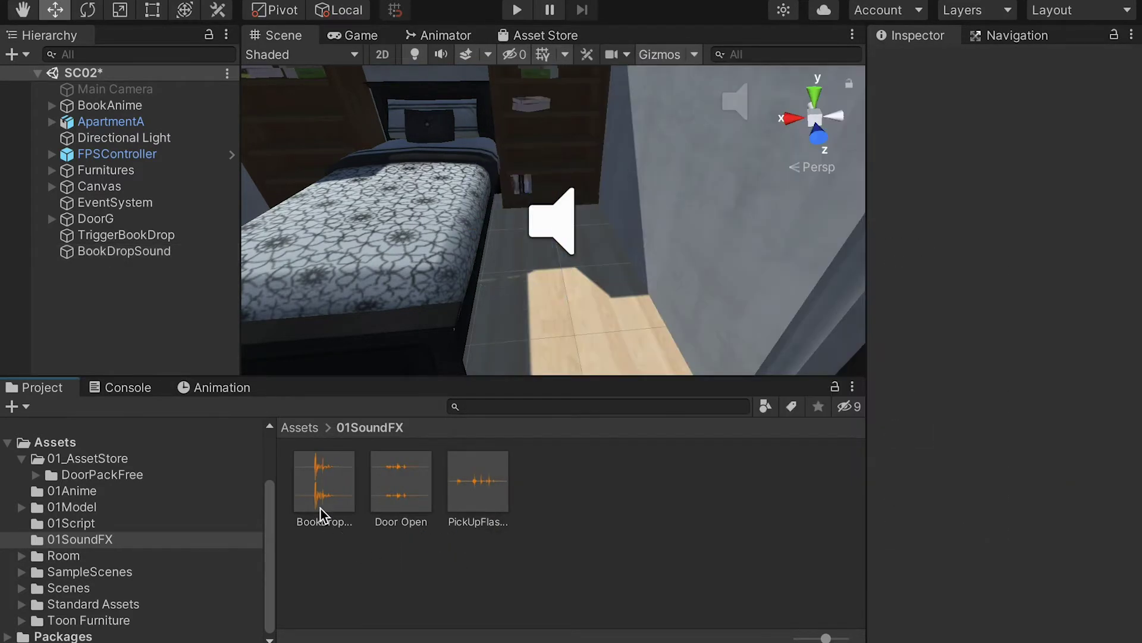
# Step: Assign BookDropFX as the audio clip of BookDropSound and disable Play On Awake
pyautogui.click(125, 253)
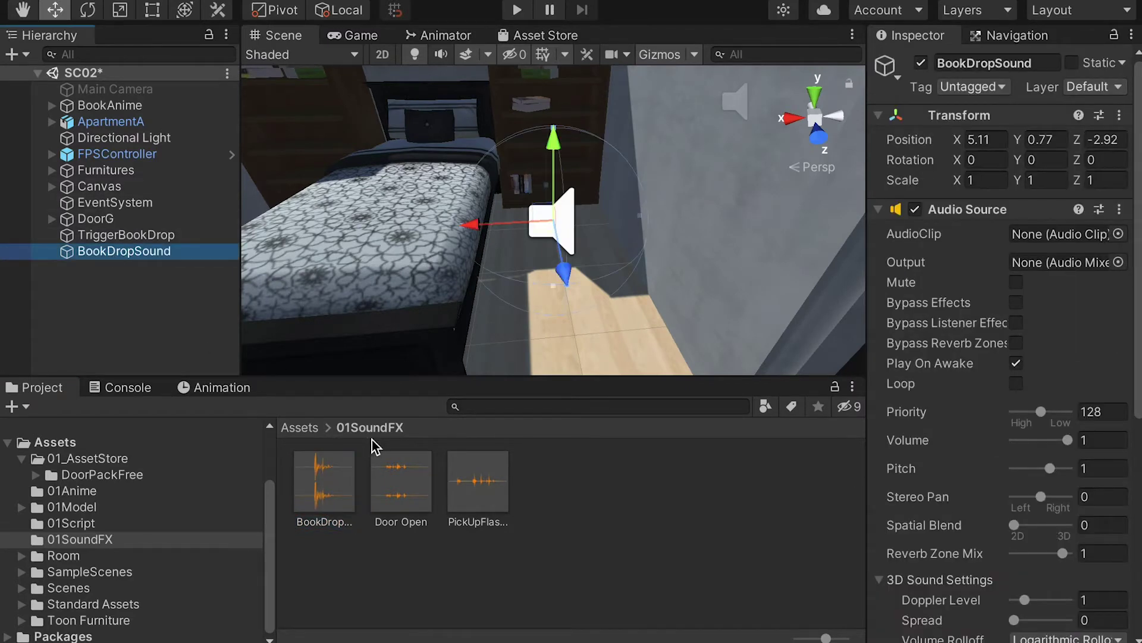
pyautogui.moveTo(320, 499); pyautogui.dragTo(1031, 241)
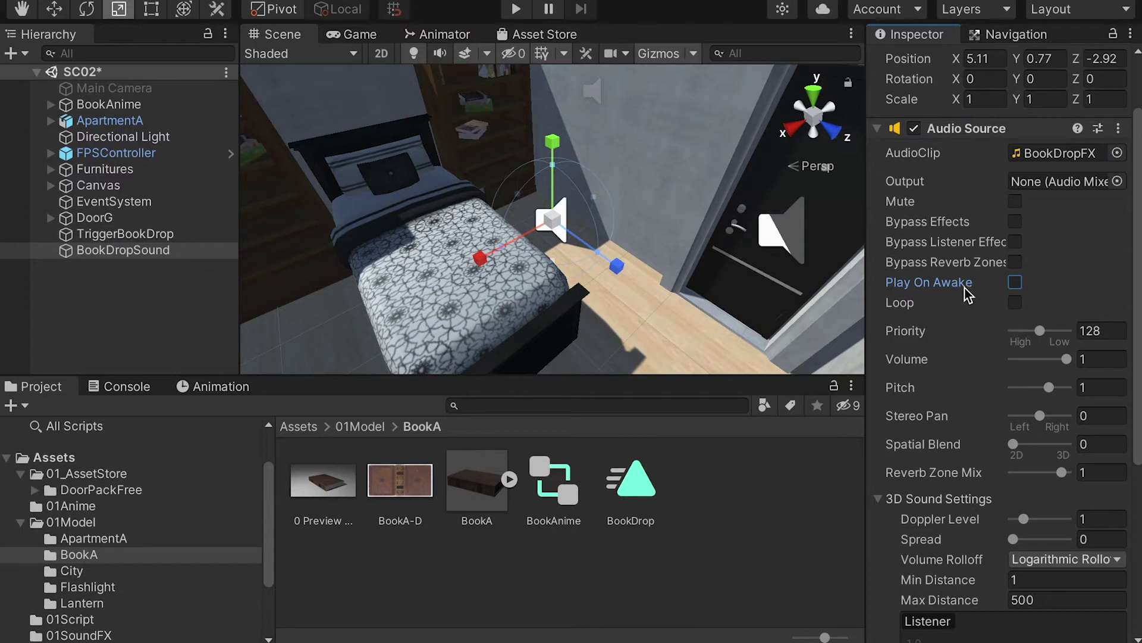
pyautogui.keyDown('alt'); pyautogui.moveTo(676, 270); pyautogui.dragTo(573, 266); pyautogui.keyUp('alt')
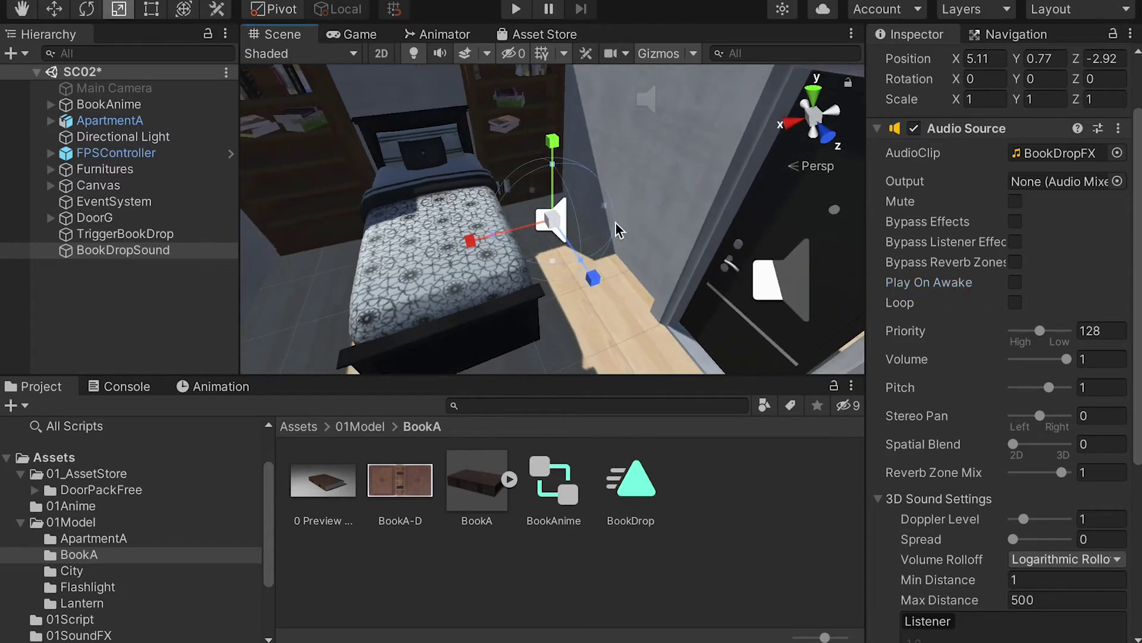
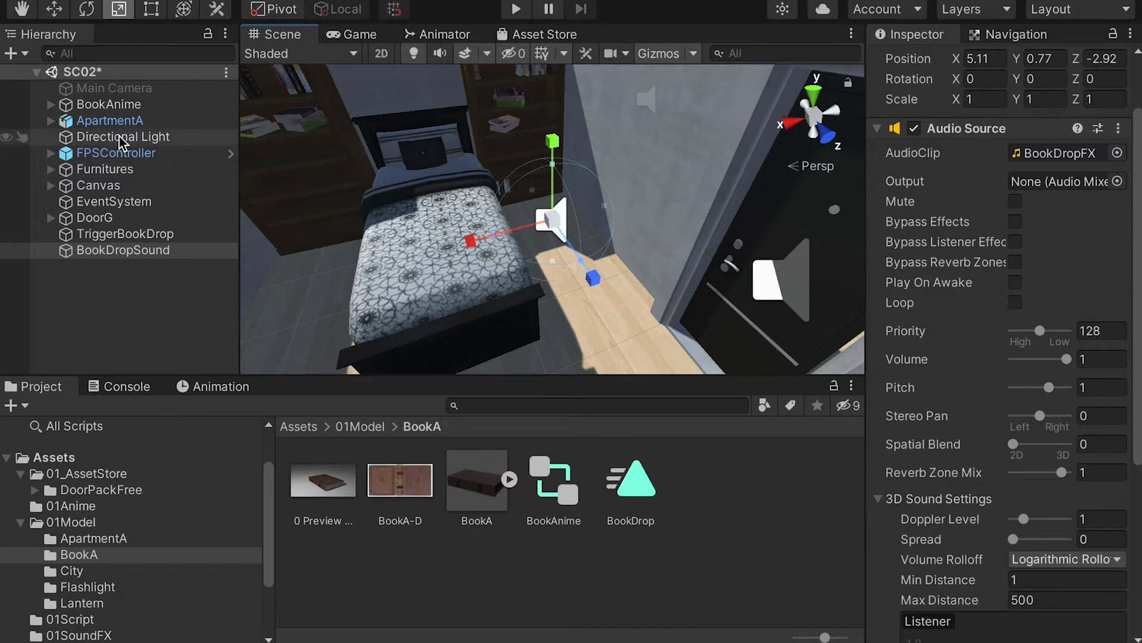
# Step: Locate the BookAnime controller used by the BookAnime object's Animator and open its state graph
pyautogui.click(109, 107)
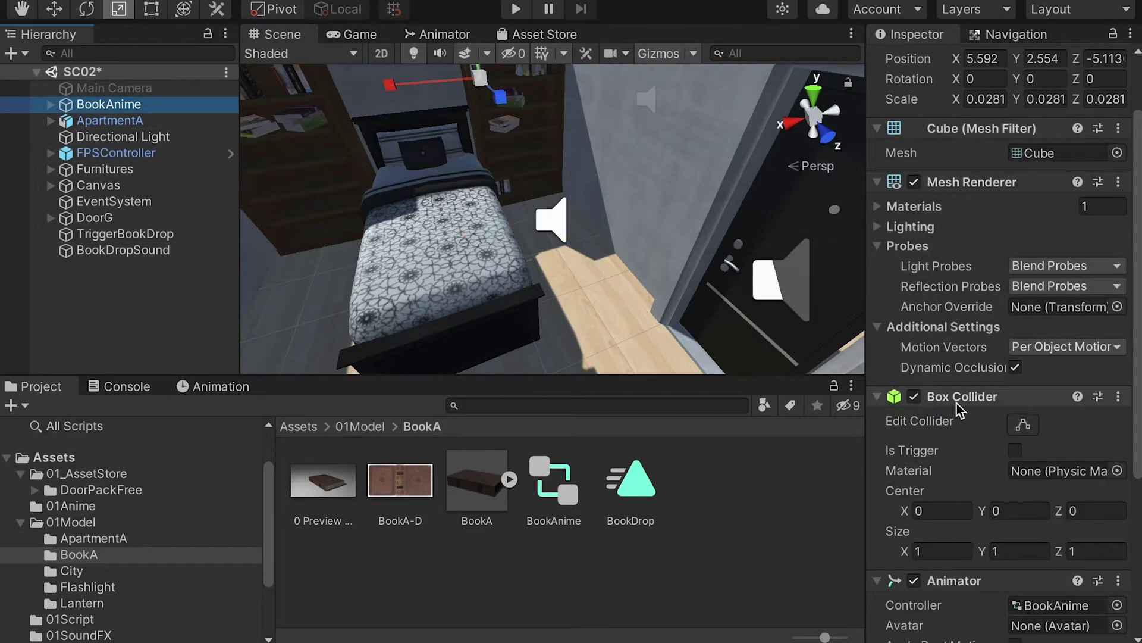
pyautogui.scroll(-5, 955, 416)
pyautogui.click(1050, 359)
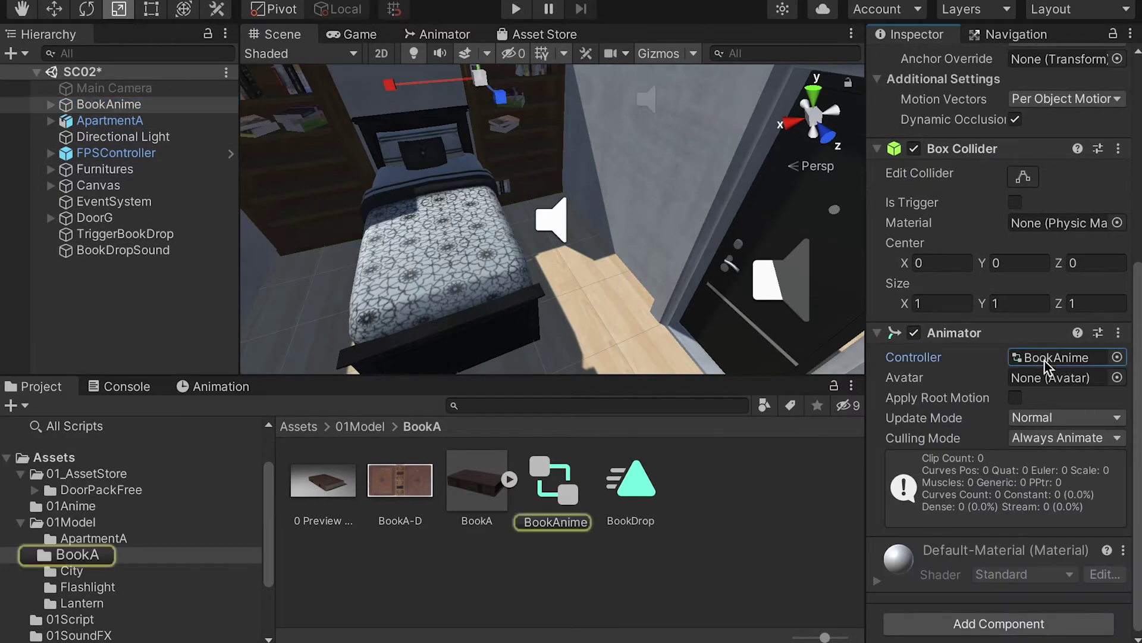
pyautogui.doubleClick(569, 498)
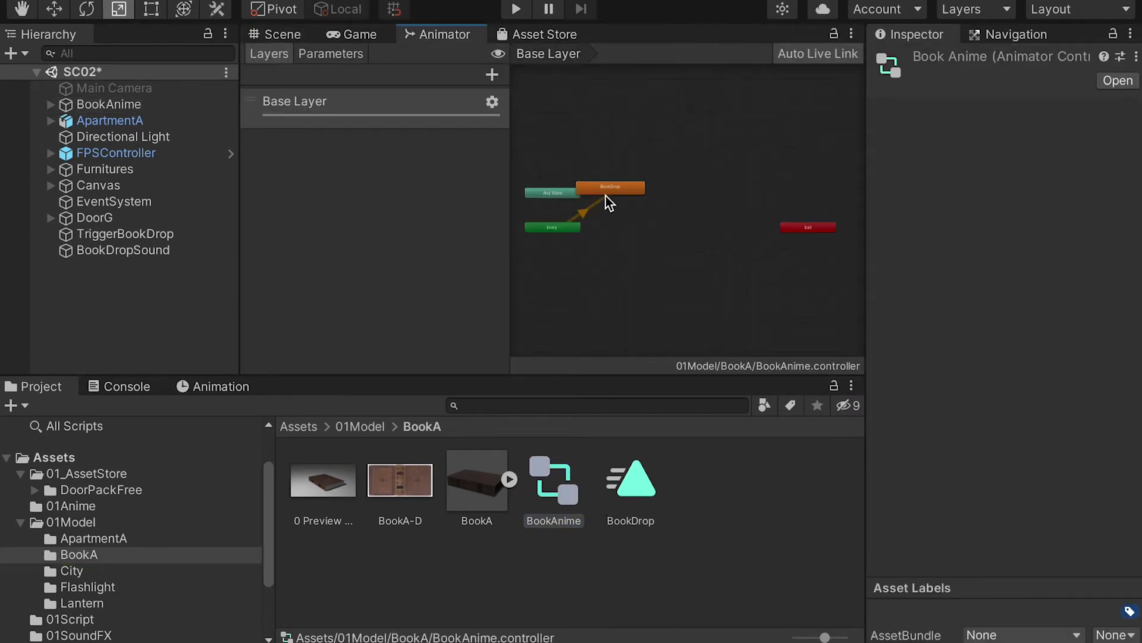
# Step: Move the BookDrop state clear of the Any State node in the BookAnime controller's state graph
pyautogui.moveTo(606, 194); pyautogui.dragTo(633, 234)
pyautogui.scroll(10, 637, 250)
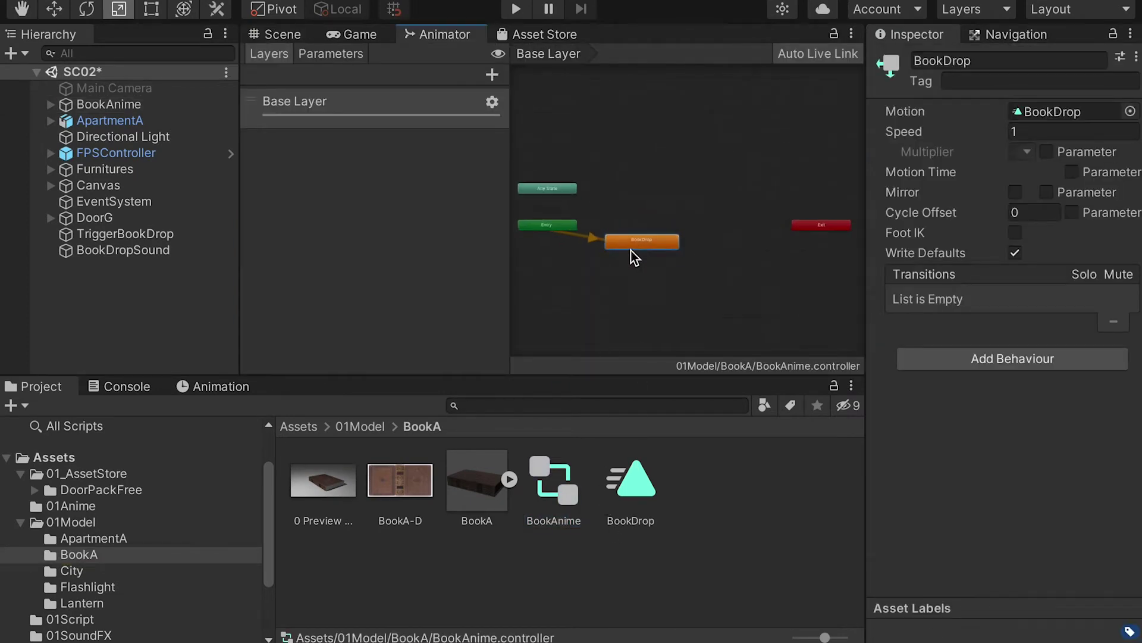
pyautogui.scroll(-5, 661, 256)
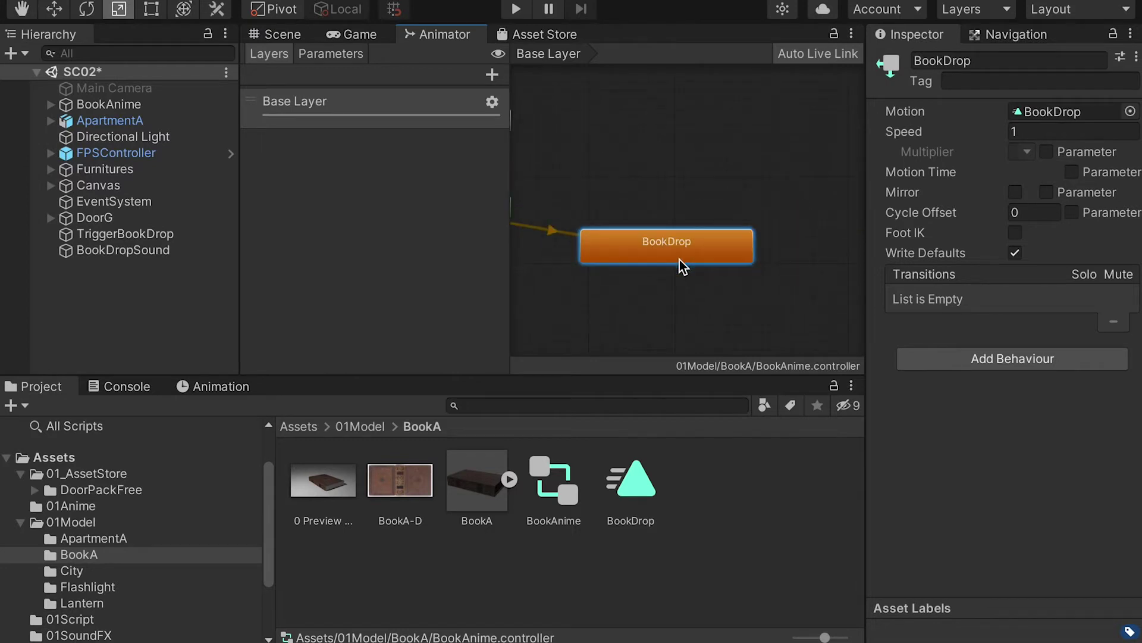
pyautogui.scroll(2, 690, 292)
# Step: Create an empty state above BookDrop and set it as the layer default state
pyautogui.rightClick(684, 214)
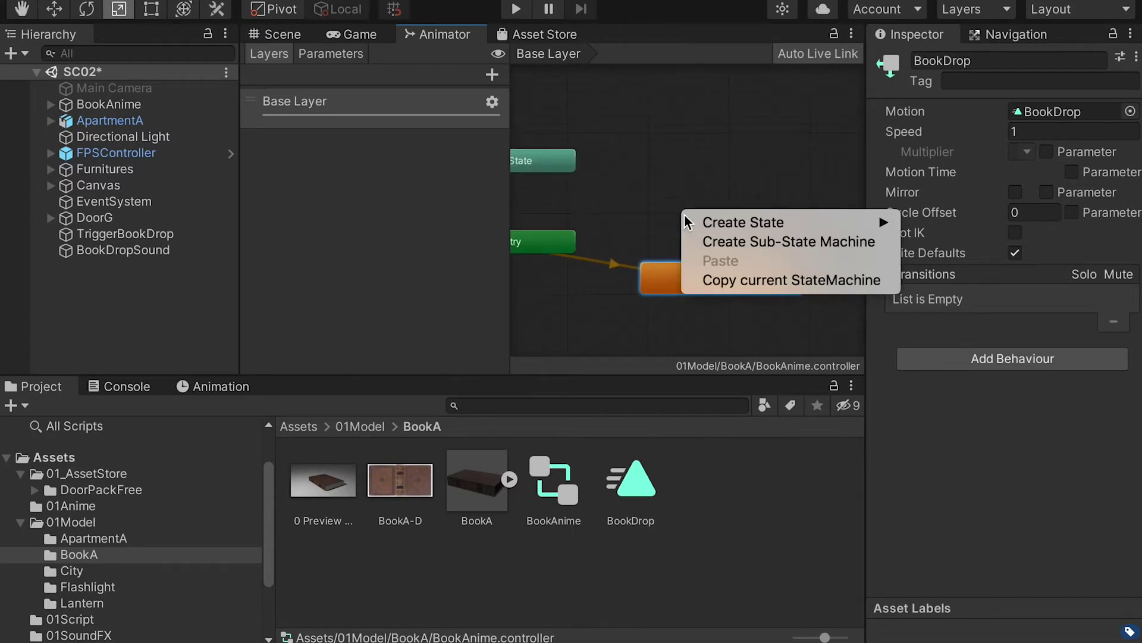
pyautogui.moveTo(742, 221)
pyautogui.click(940, 223)
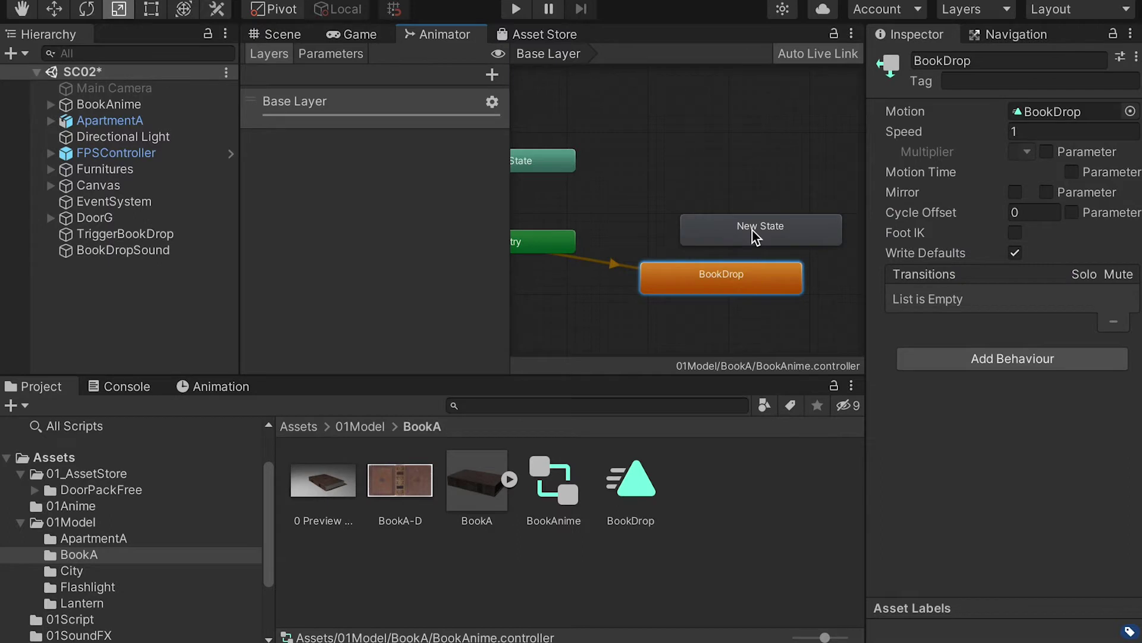
pyautogui.click(699, 229)
pyautogui.rightClick(687, 221)
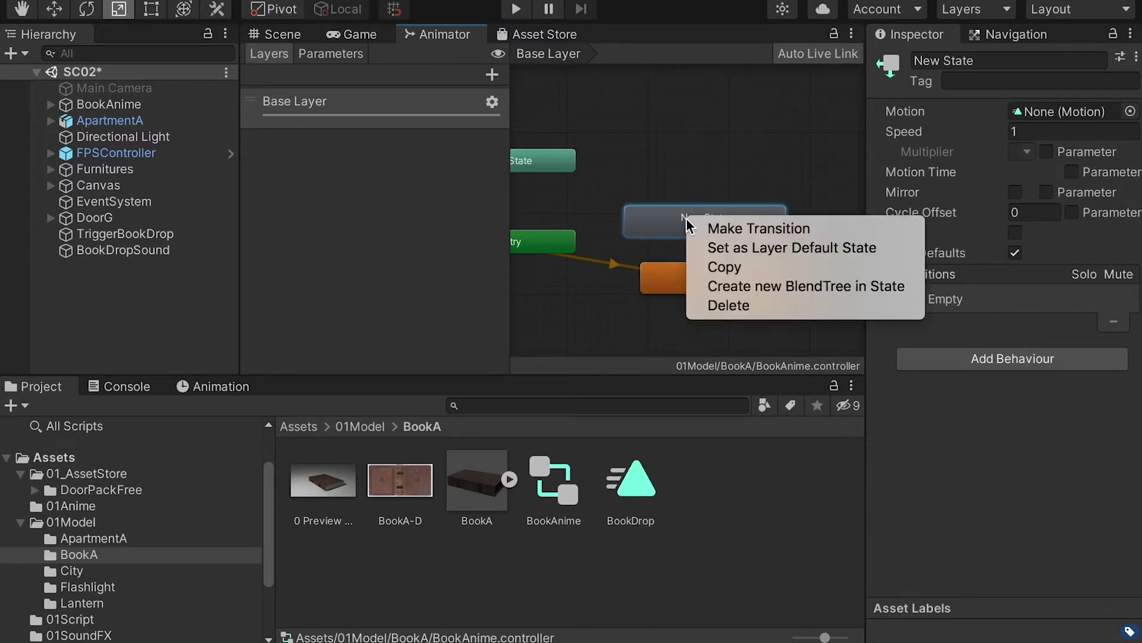
pyautogui.click(753, 250)
pyautogui.moveTo(650, 243); pyautogui.dragTo(691, 231, button='middle')
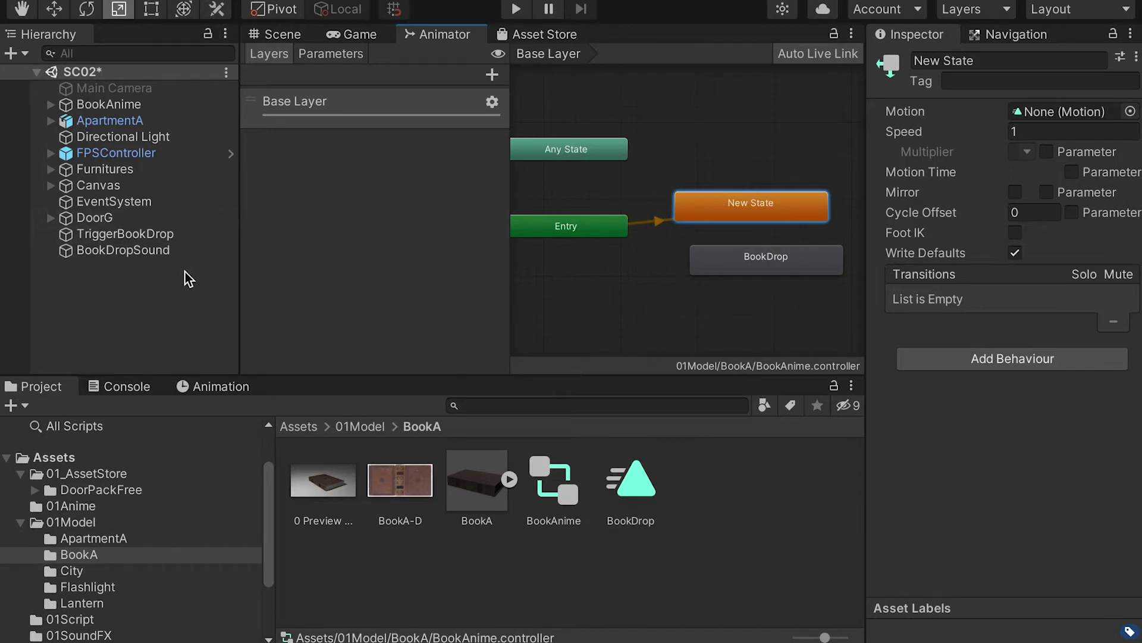
# Step: Return to the Scene view and find the BookDrop script in the 01Script folder, checking its source file in Finder's Scripts folder
pyautogui.click(275, 34)
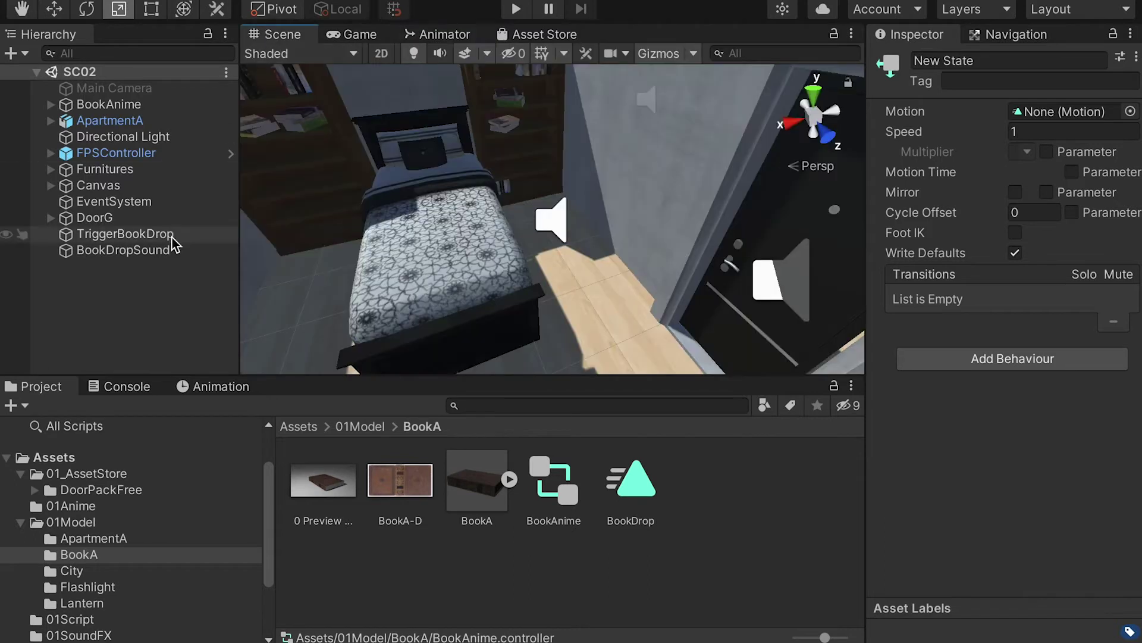
pyautogui.click(122, 235)
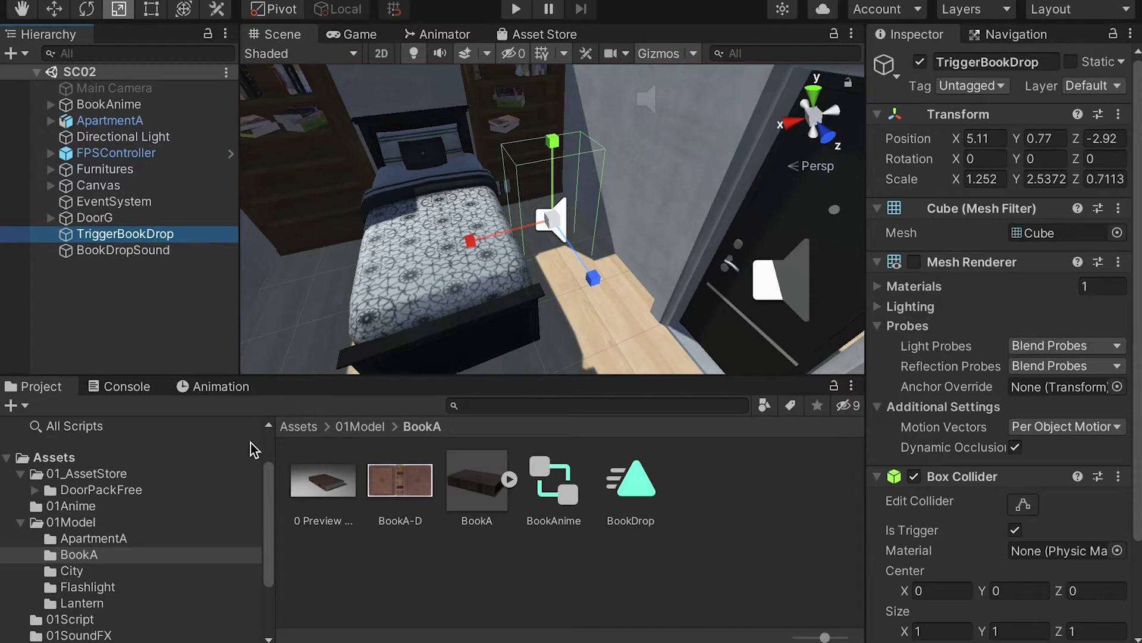
pyautogui.click(30, 522)
pyautogui.click(19, 523)
pyautogui.click(71, 538)
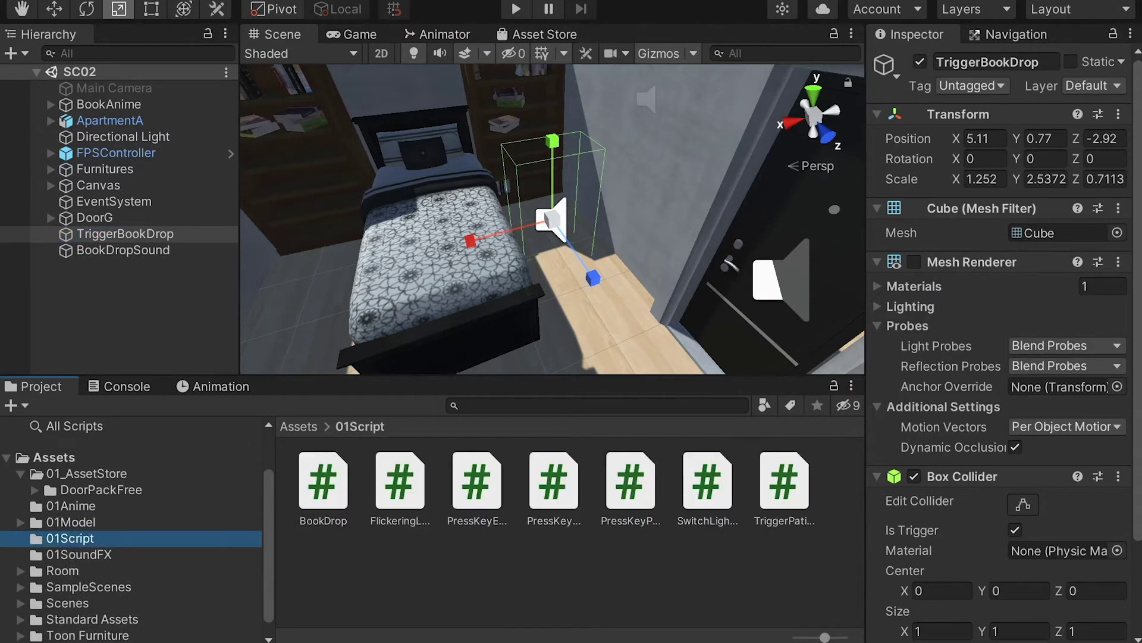
pyautogui.press('super+Tab')
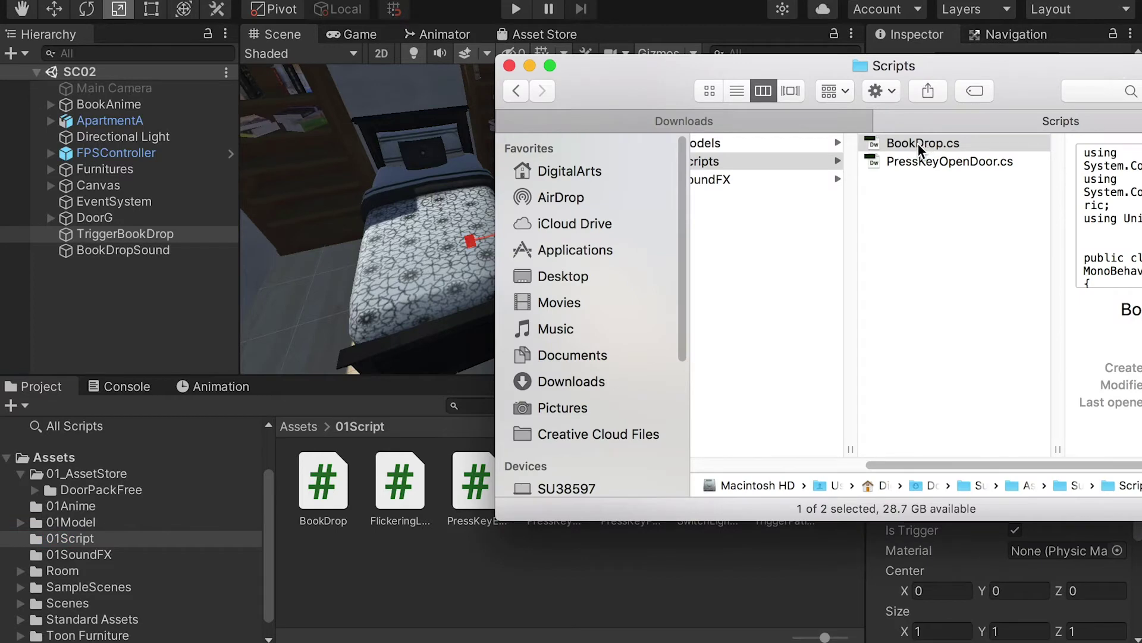
pyautogui.click(370, 466)
pyautogui.click(344, 522)
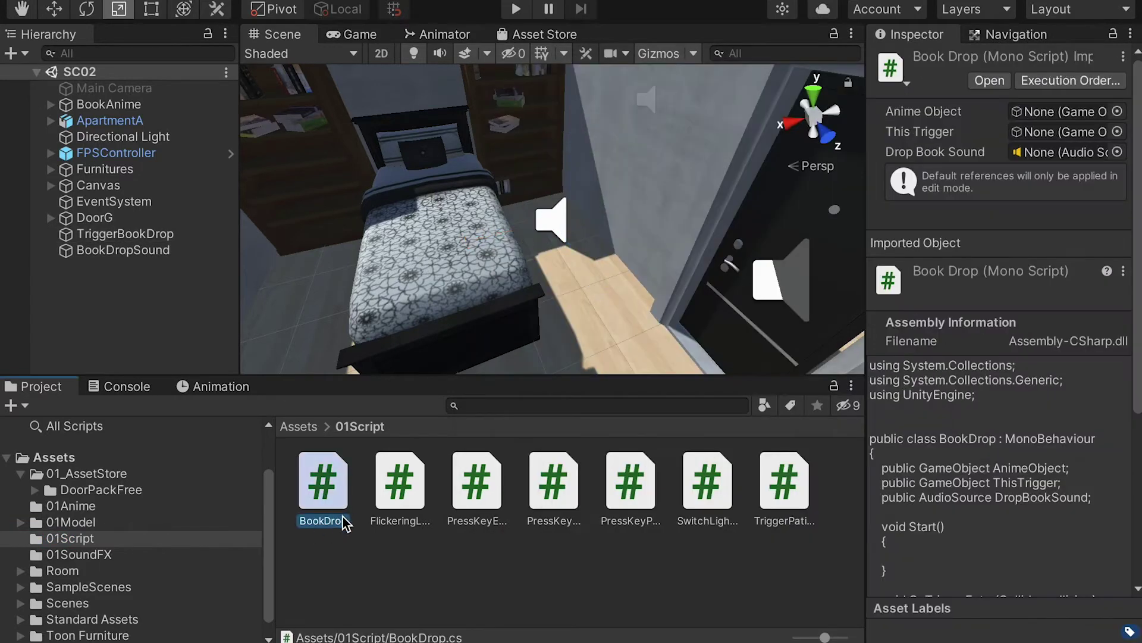
# Step: Add the Book Drop script component to the TriggerBookDrop object
pyautogui.click(127, 234)
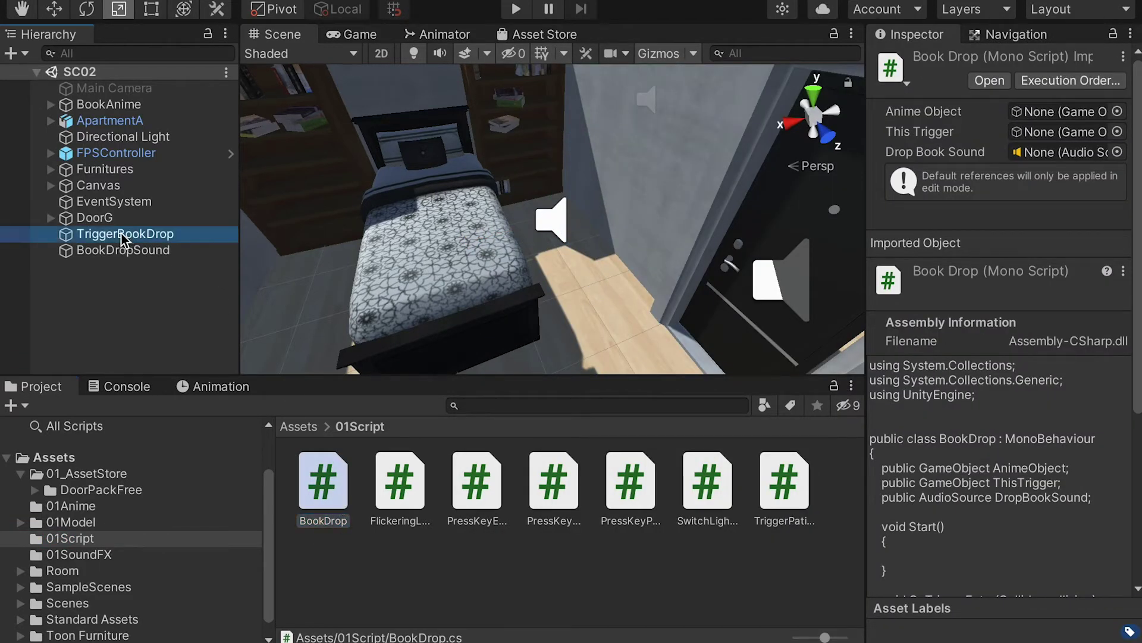
pyautogui.scroll(-3, 949, 409)
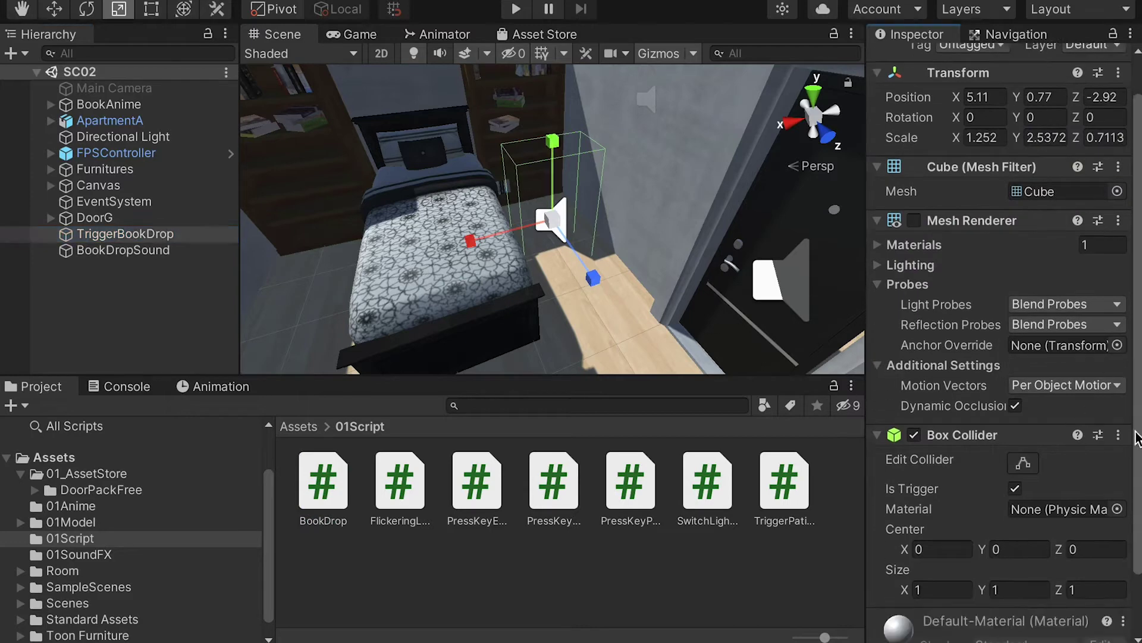
pyautogui.click(1026, 630)
pyautogui.write('book')
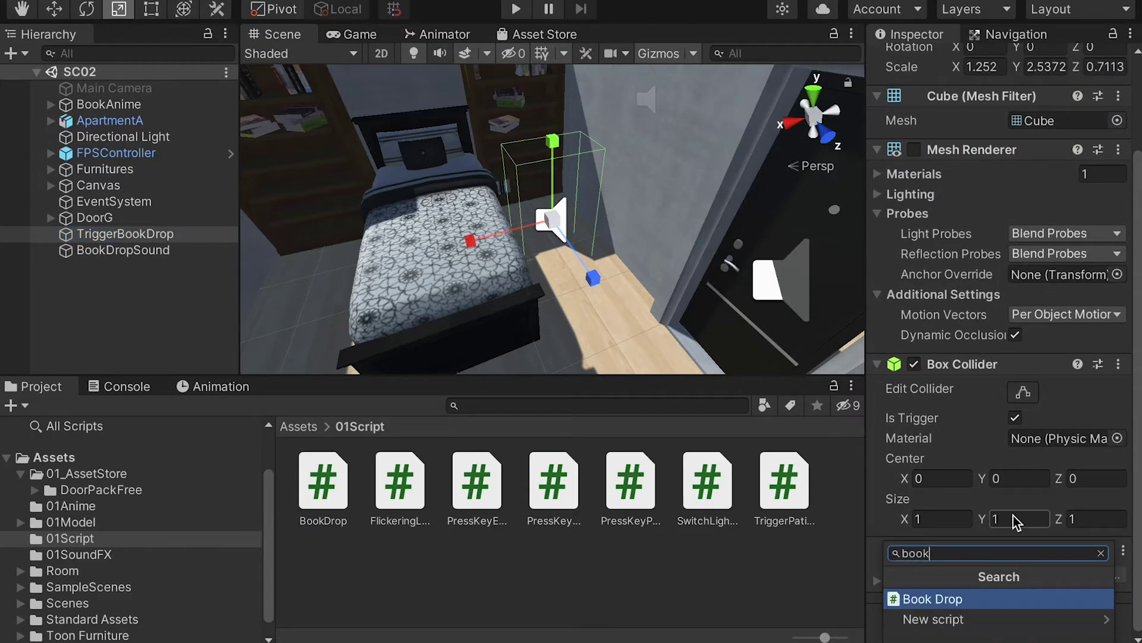
pyautogui.click(959, 601)
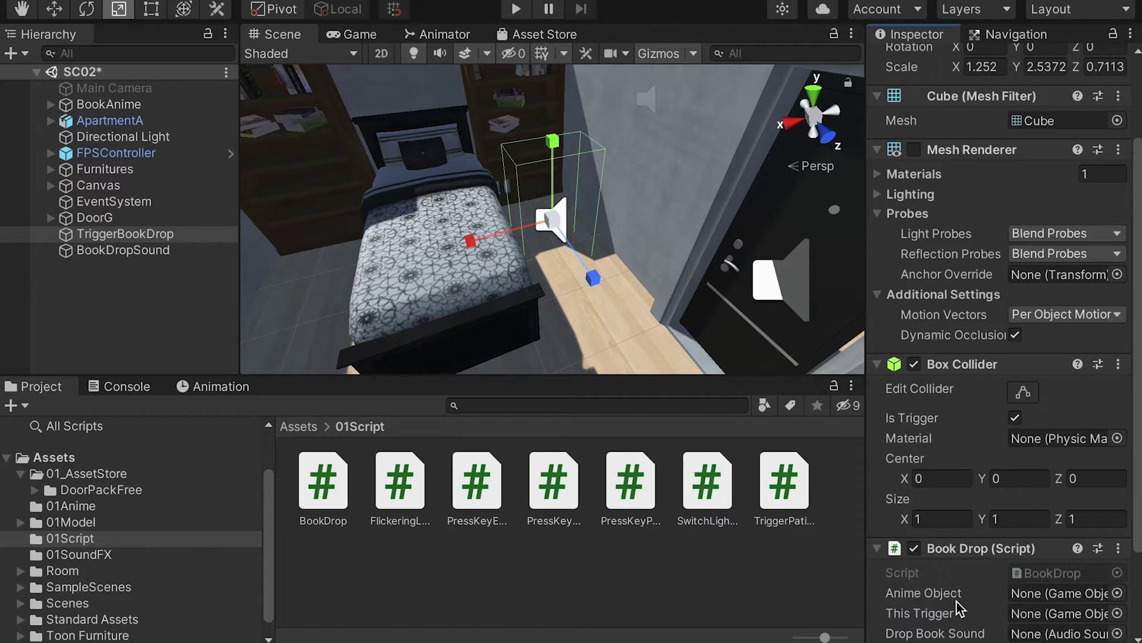
pyautogui.scroll(-3, 1131, 384)
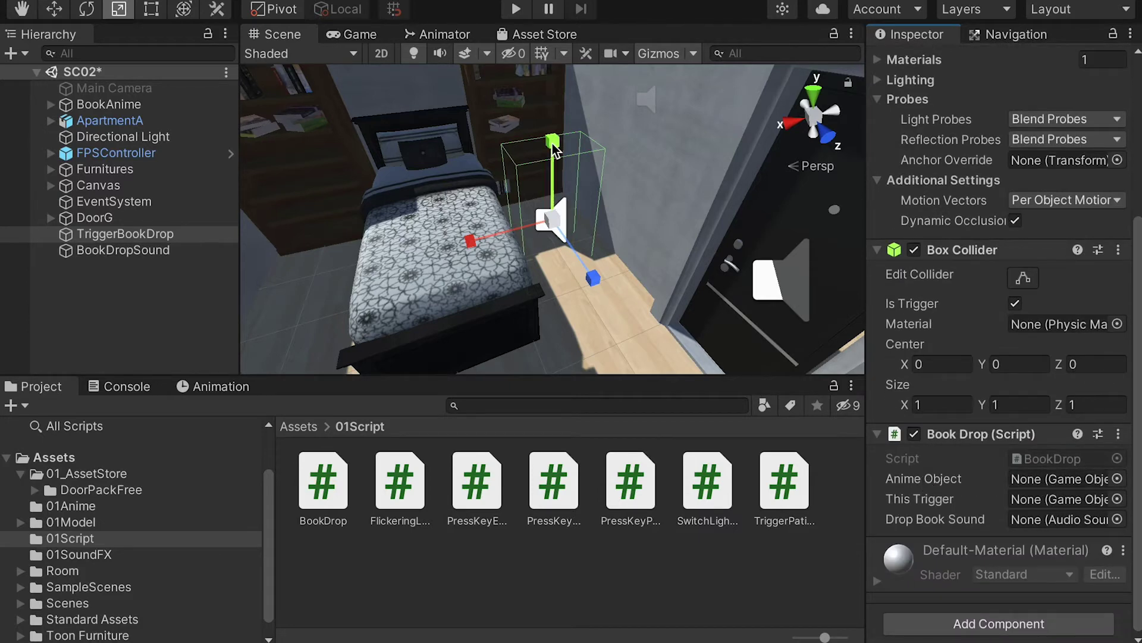
# Step: In the Book Drop script, assign BookAnime as Anime Object, TriggerBookDrop as This Trigger and BookDropSound as Drop Book Sound
pyautogui.moveTo(107, 104); pyautogui.dragTo(1058, 483)
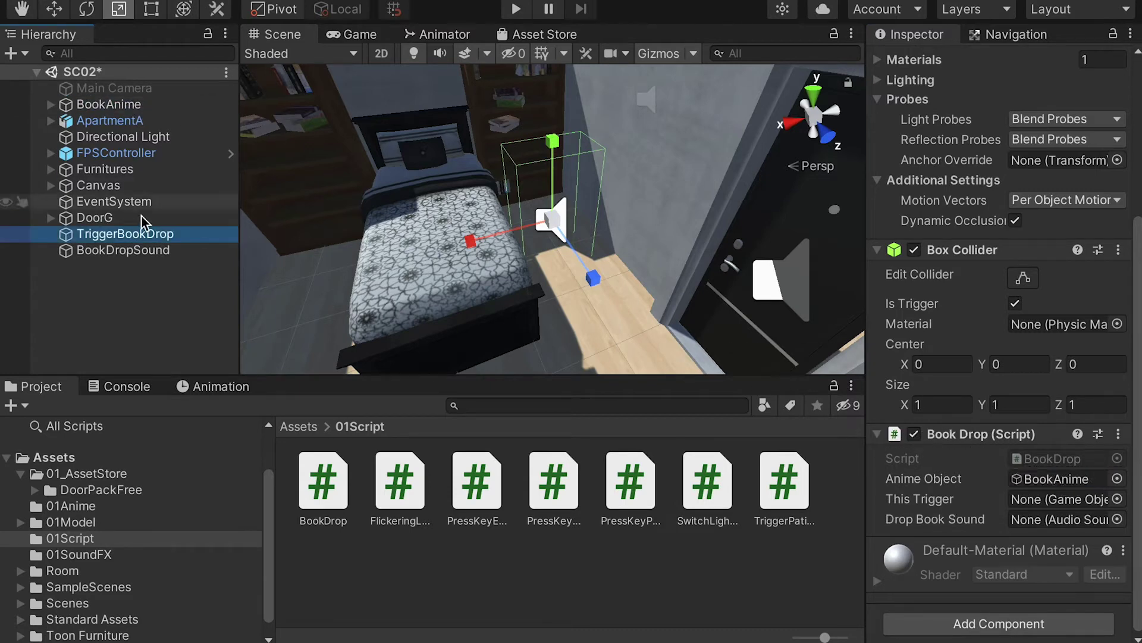
pyautogui.moveTo(127, 237); pyautogui.dragTo(1065, 498)
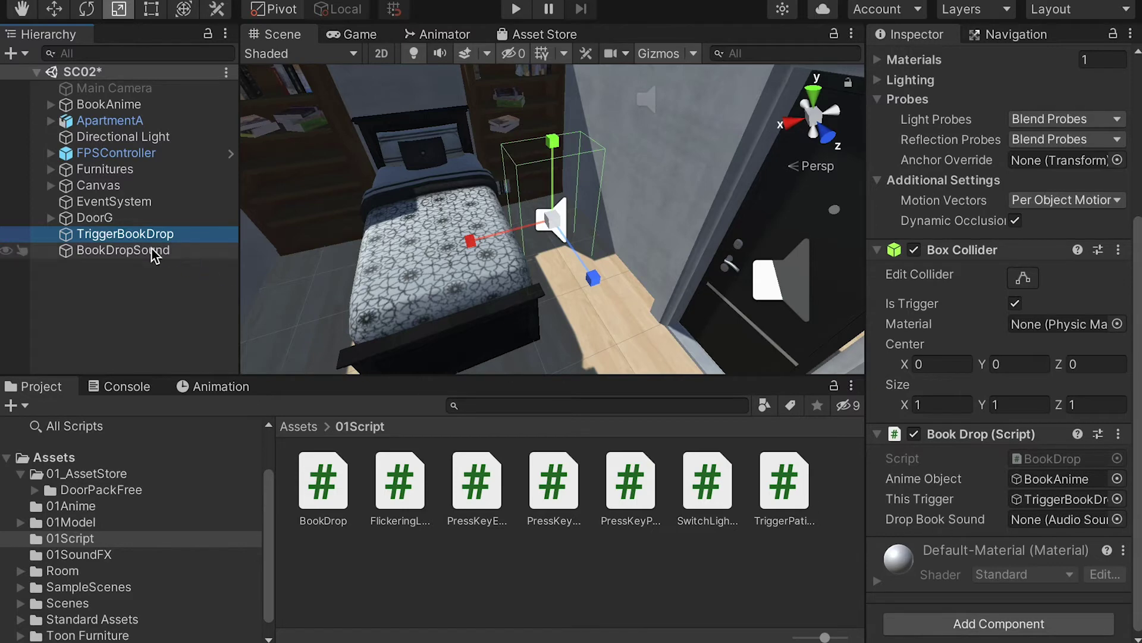
pyautogui.moveTo(98, 253); pyautogui.dragTo(1040, 518)
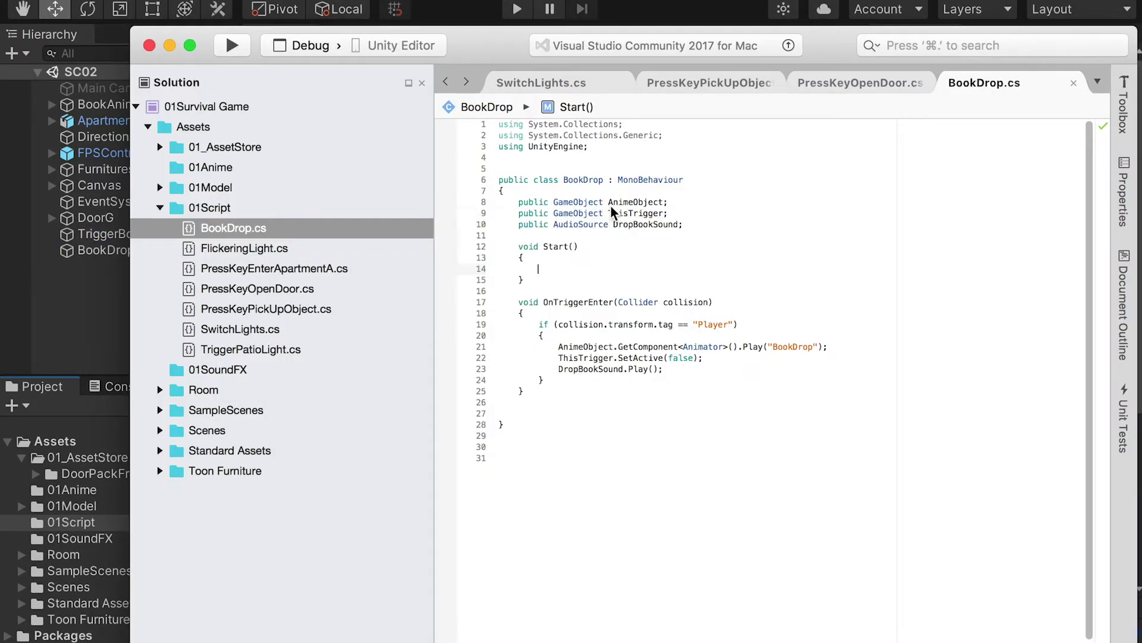
# Step: Review BookDrop.cs in Visual Studio, examining its three public fields and the animation and trigger calls in OnTriggerEnter
pyautogui.moveTo(662, 202); pyautogui.dragTo(650, 203)
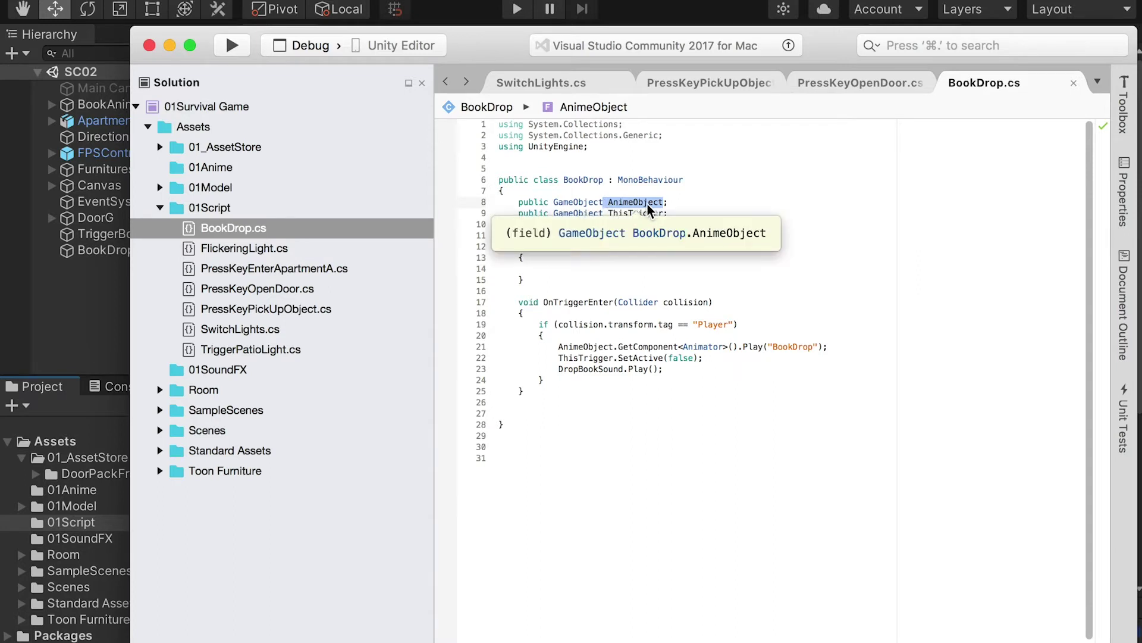
pyautogui.moveTo(608, 213); pyautogui.dragTo(671, 214)
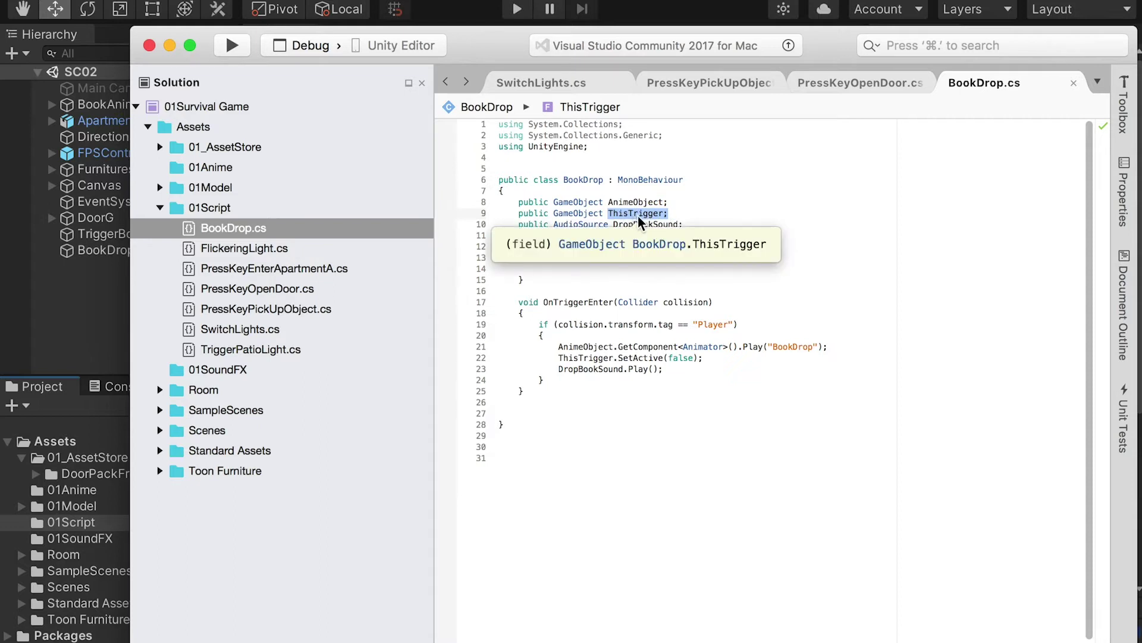
pyautogui.moveTo(696, 224); pyautogui.dragTo(652, 223)
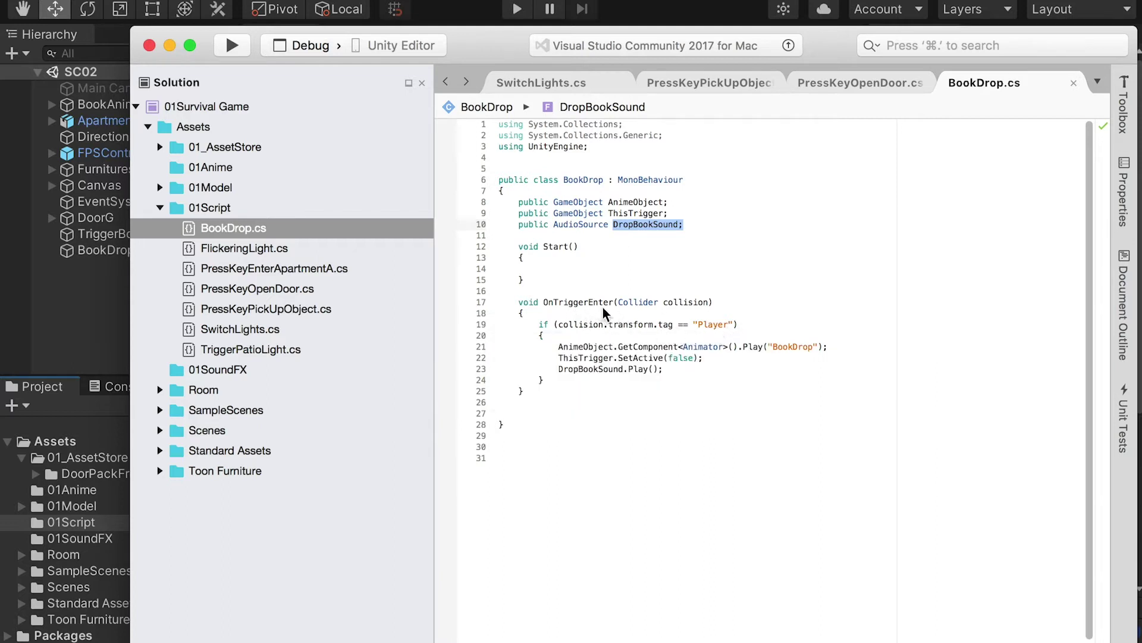
pyautogui.click(610, 346)
pyautogui.moveTo(719, 347); pyautogui.dragTo(694, 348)
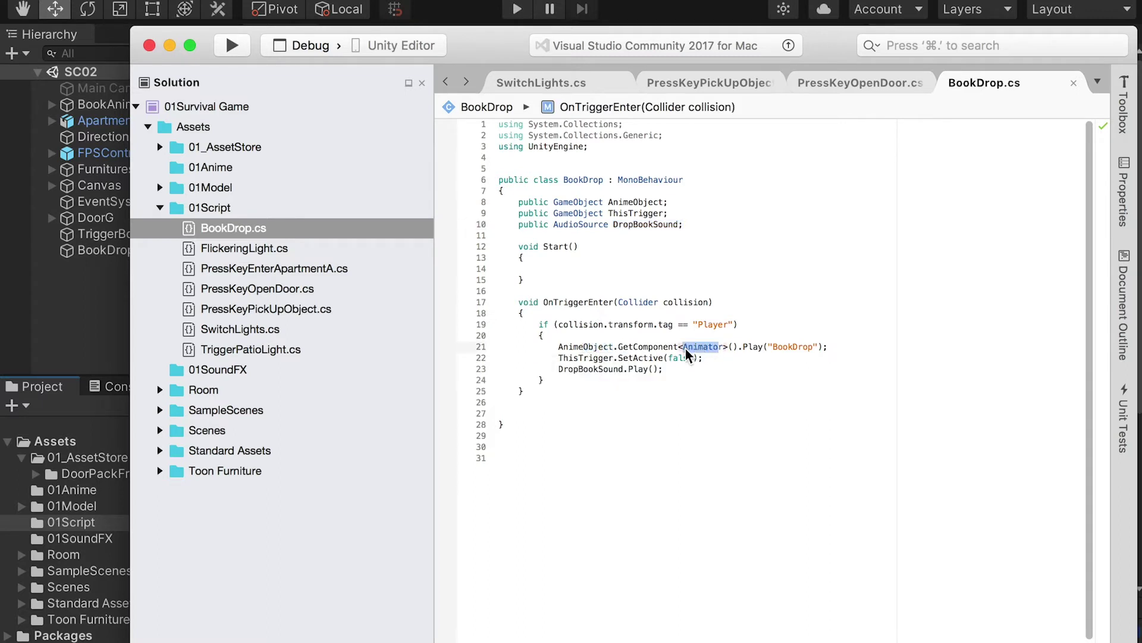
pyautogui.moveTo(838, 346); pyautogui.dragTo(758, 346)
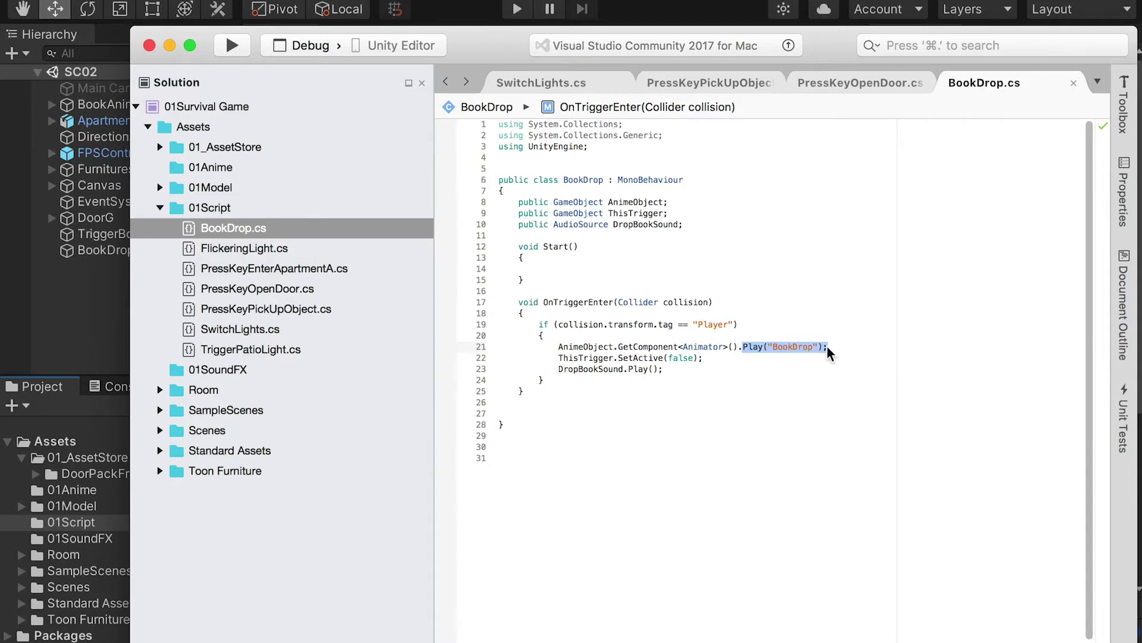
pyautogui.moveTo(552, 356); pyautogui.dragTo(637, 359)
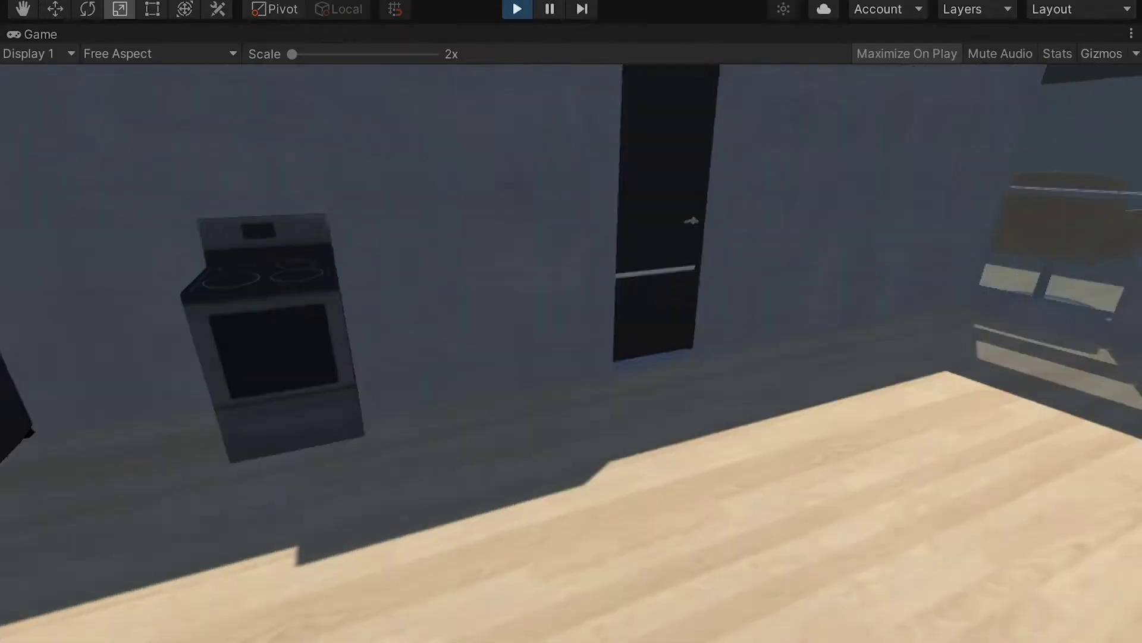
# Step: Playtest the scene by opening the bedroom door, walking in to set off the book drop, and stop play mode
pyautogui.press('e')
pyautogui.press('w')
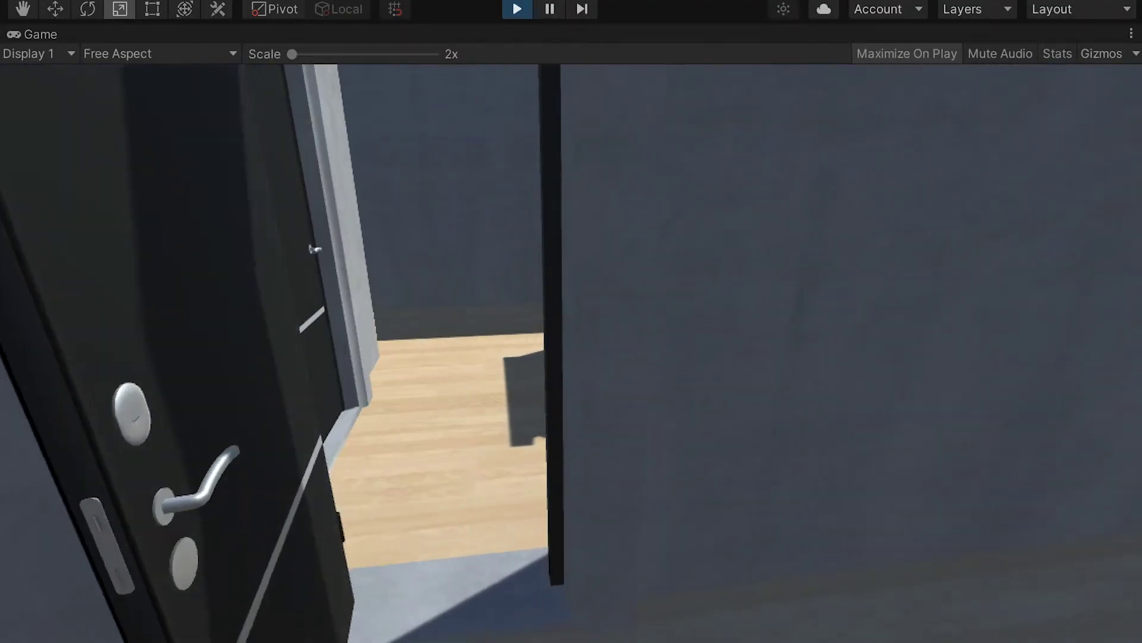
pyautogui.press('w')
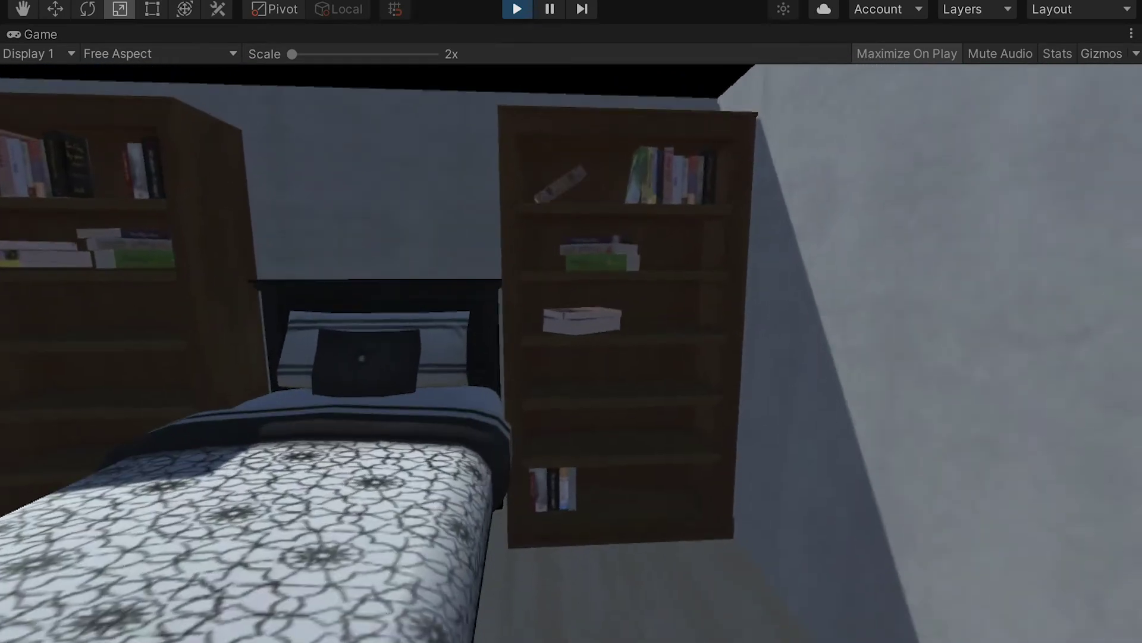
pyautogui.press('s')
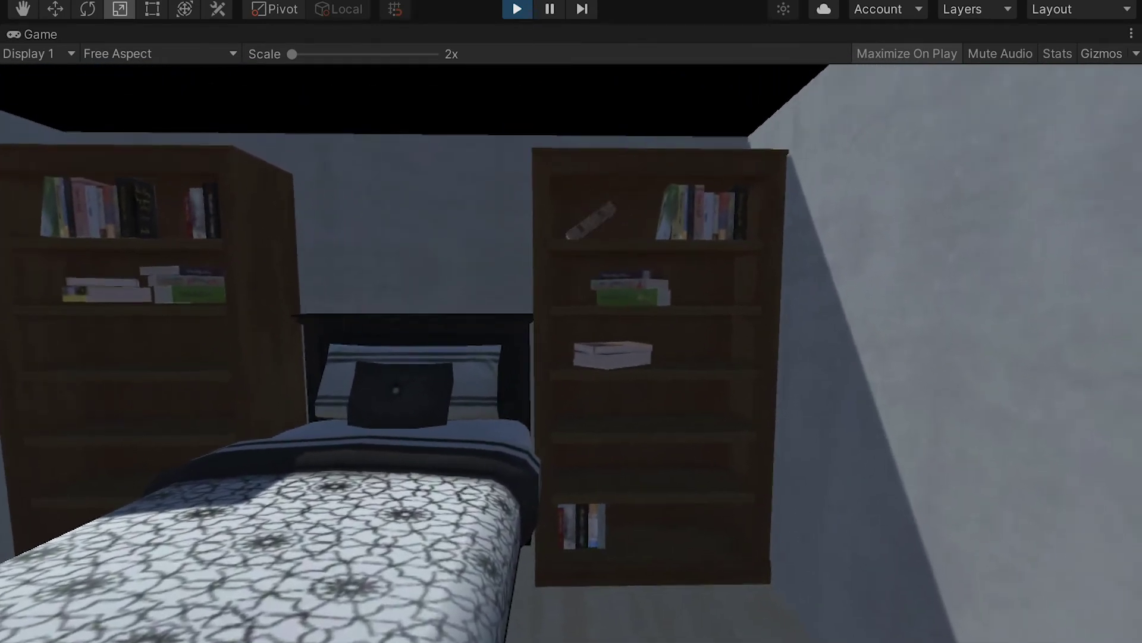
pyautogui.press('Escape')
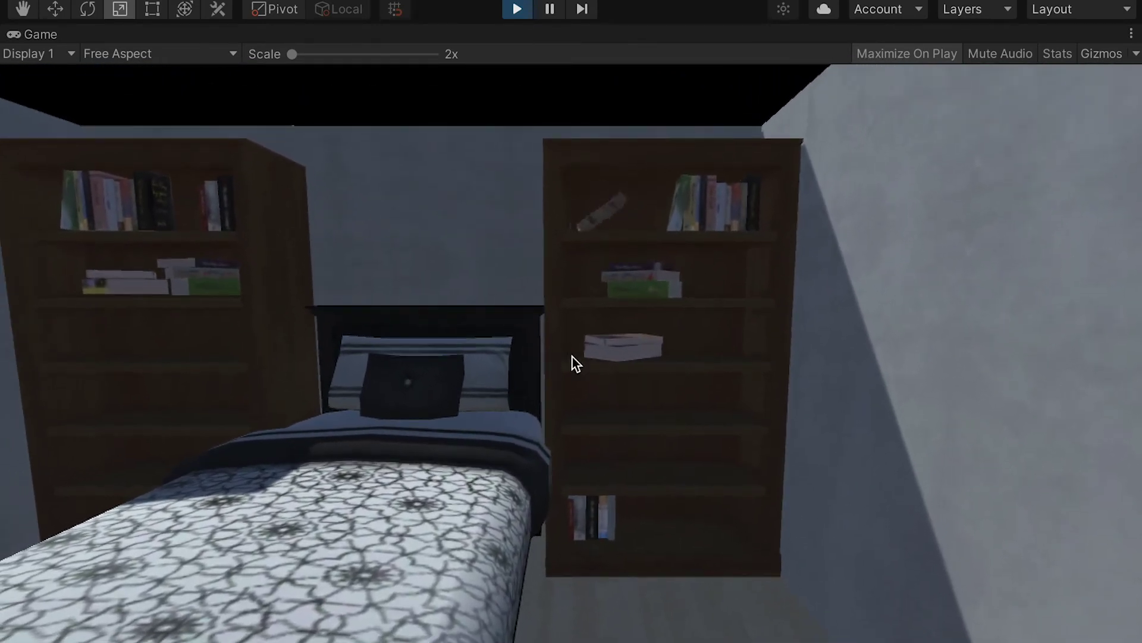
pyautogui.click(516, 12)
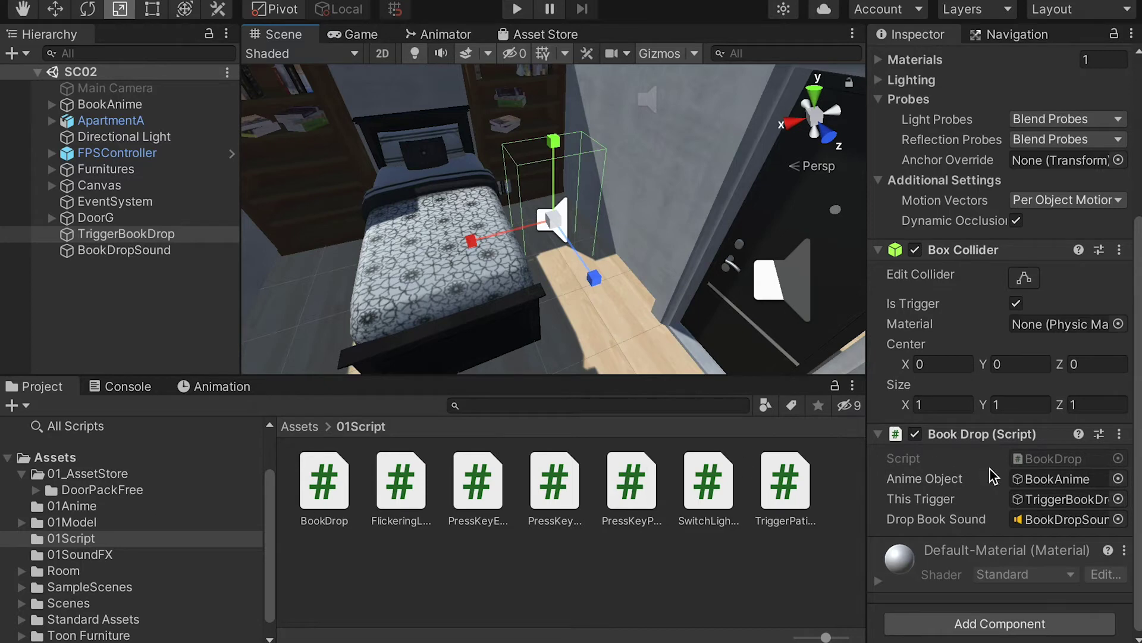
# Step: Locate the BookDrop clip through BookAnime's Animator controller and disable the clip's Loop Time
pyautogui.click(110, 105)
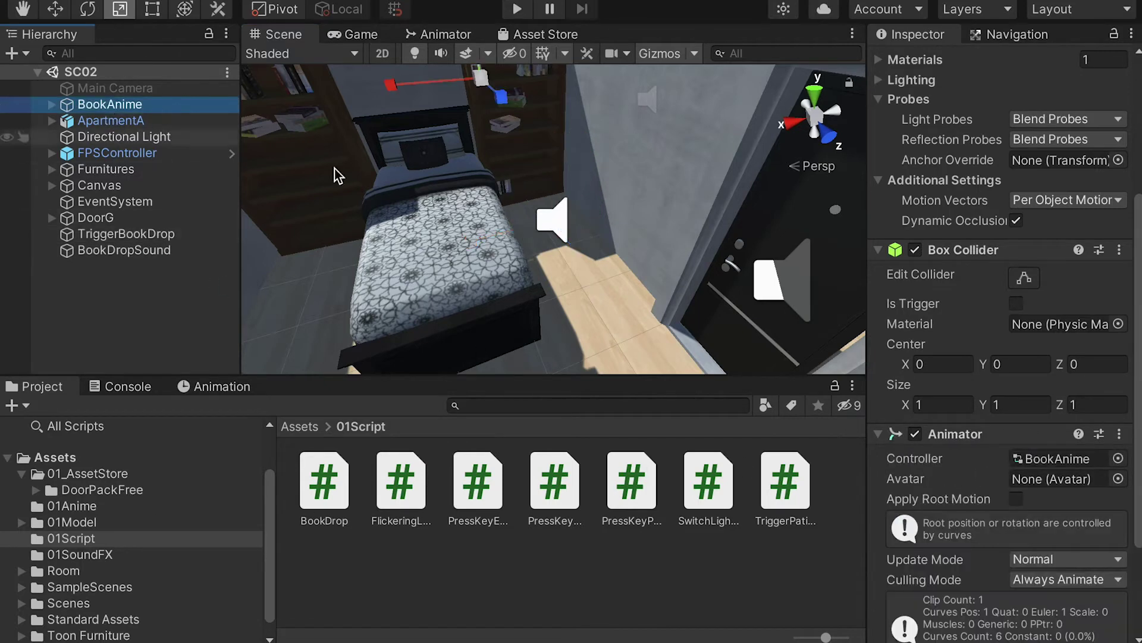
pyautogui.click(1062, 458)
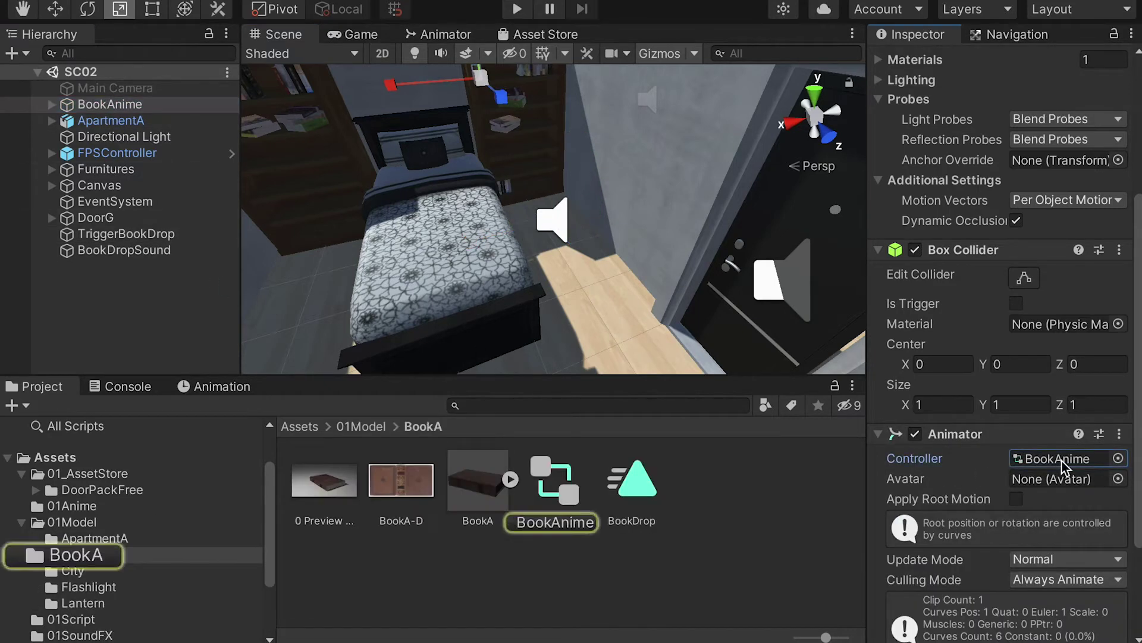
pyautogui.click(633, 485)
pyautogui.click(1017, 128)
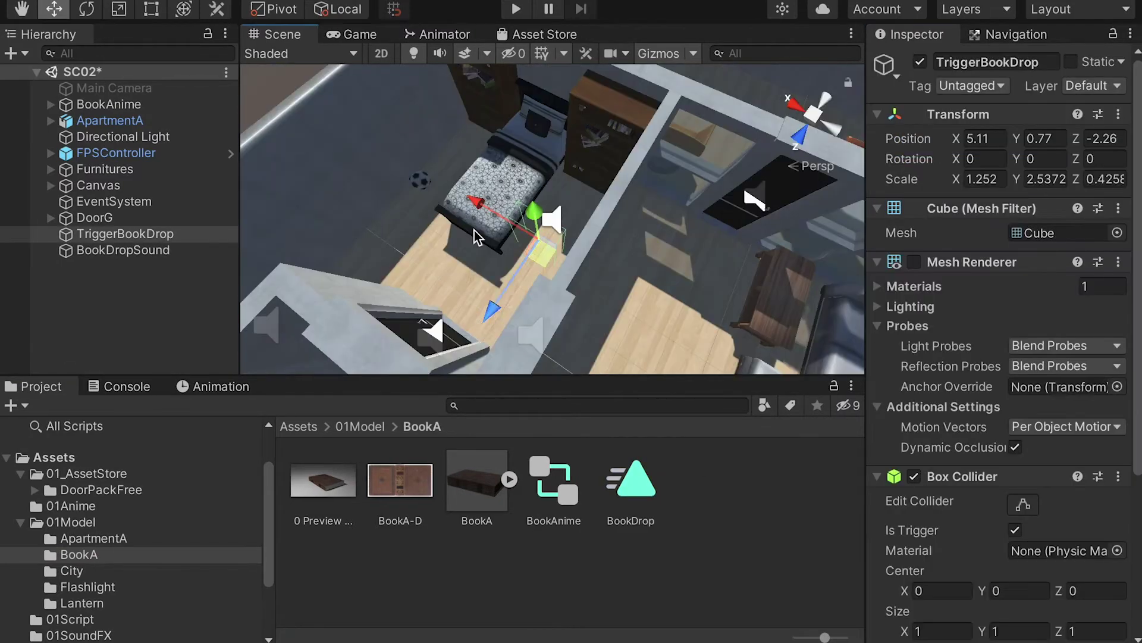
# Step: Move the TriggerBookDrop volume along Z toward the bookshelf beside the bed and playtest the book drop in the bedroom
pyautogui.moveTo(492, 308); pyautogui.dragTo(529, 257)
pyautogui.click(515, 9)
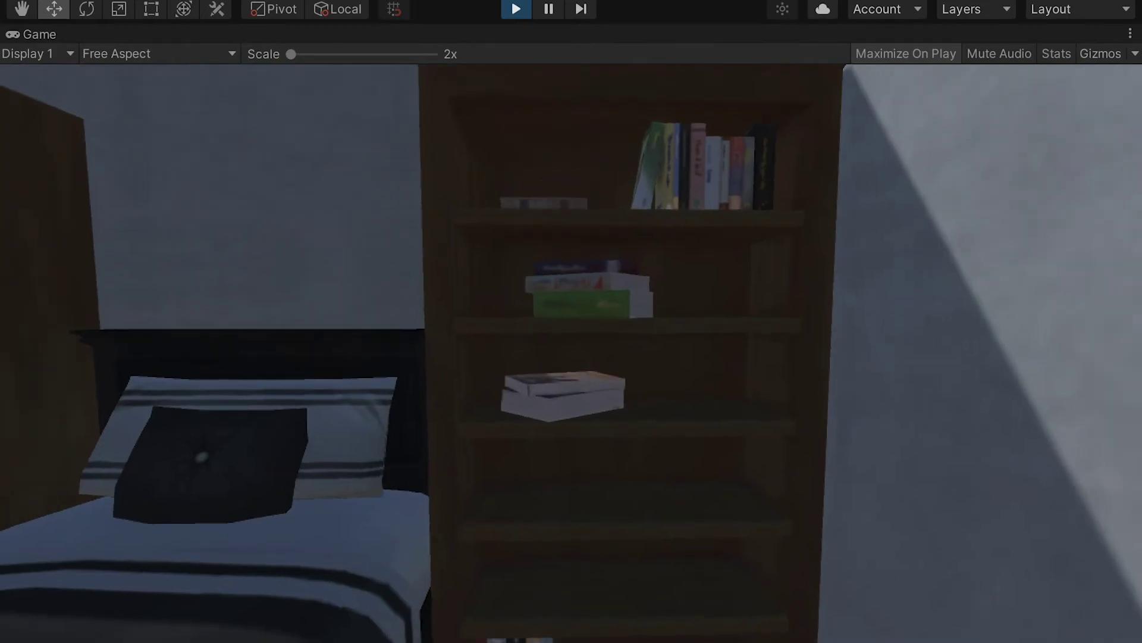
pyautogui.press('w')
pyautogui.press('s')
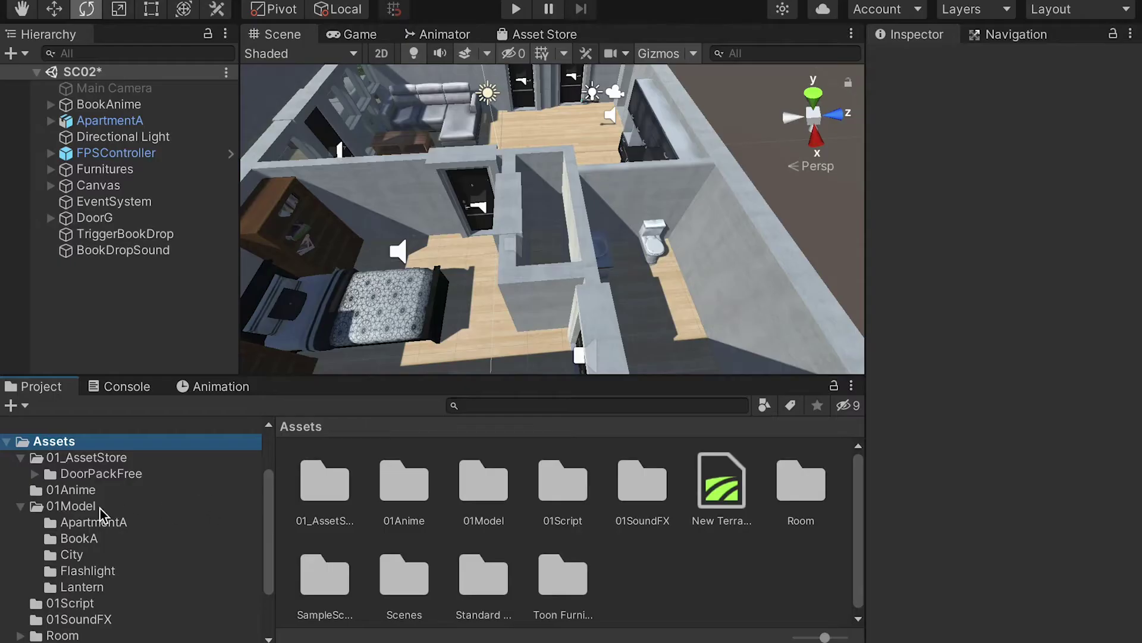
# Step: Import the ToyRobot model folder from Finder into the project's 01Model folder
pyautogui.click(80, 506)
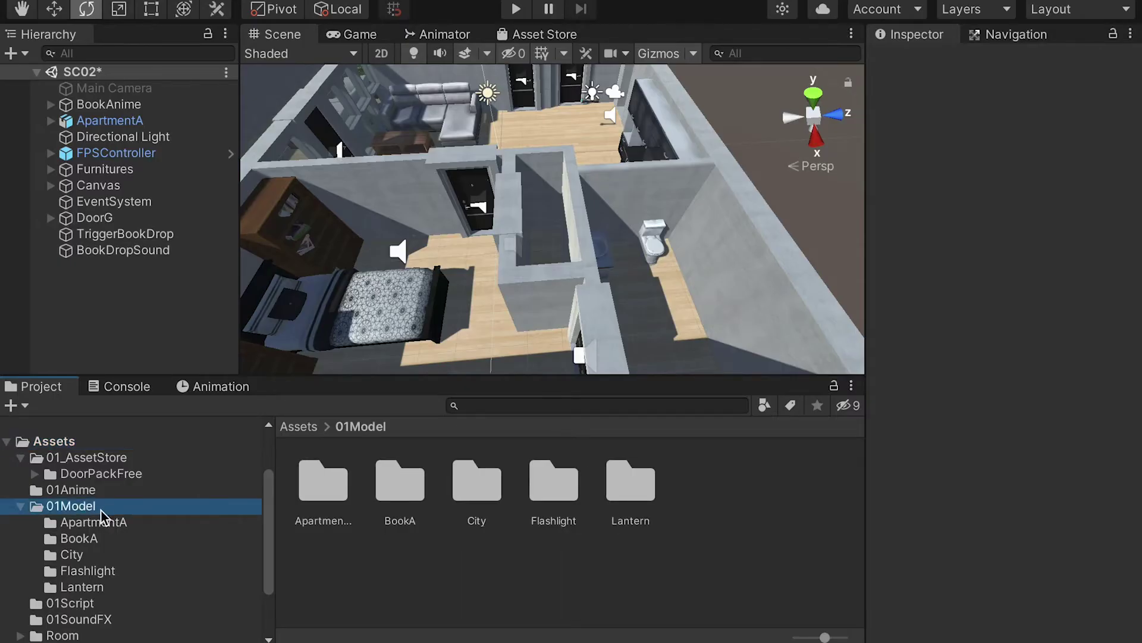
pyautogui.press('super+Tab')
pyautogui.moveTo(992, 173); pyautogui.dragTo(515, 578)
# Step: Place the ToyRobot model from its imported folder on the sink counter in the apartment's bathroom
pyautogui.keyDown('alt'); pyautogui.moveTo(613, 226); pyautogui.dragTo(535, 250); pyautogui.keyUp('alt')
pyautogui.scroll(3, 584, 301)
pyautogui.moveTo(632, 318); pyautogui.dragTo(595, 267, button='middle')
pyautogui.keyDown('alt'); pyautogui.moveTo(595, 268); pyautogui.dragTo(574, 241); pyautogui.keyUp('alt')
pyautogui.moveTo(573, 242); pyautogui.dragTo(532, 259, button='right')
pyautogui.doubleClick(714, 494)
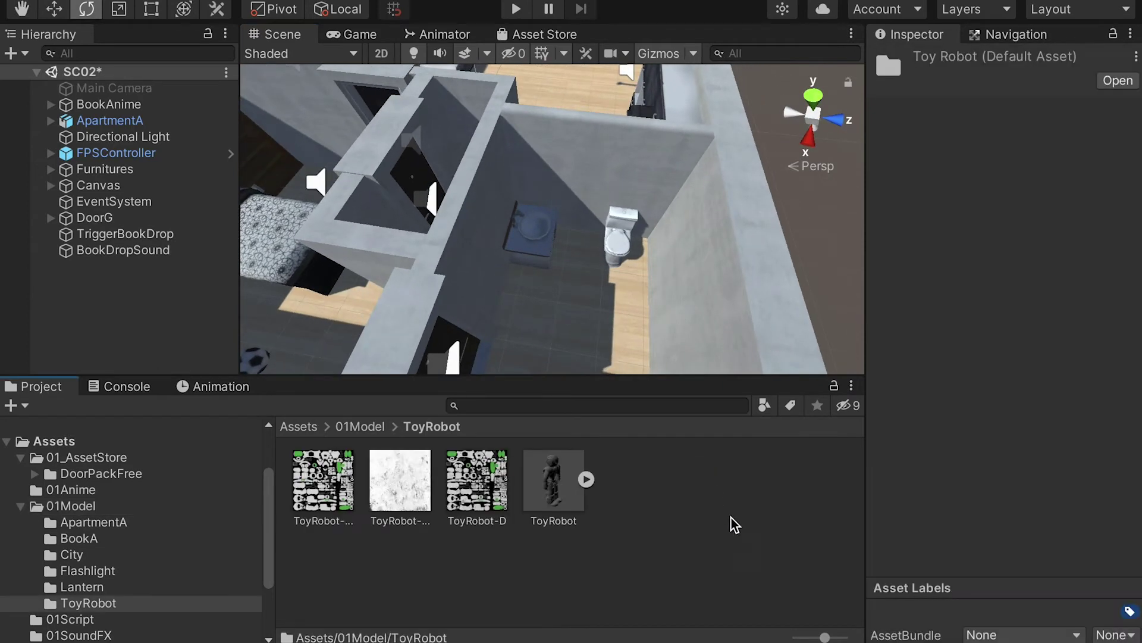
pyautogui.moveTo(553, 482); pyautogui.dragTo(548, 273)
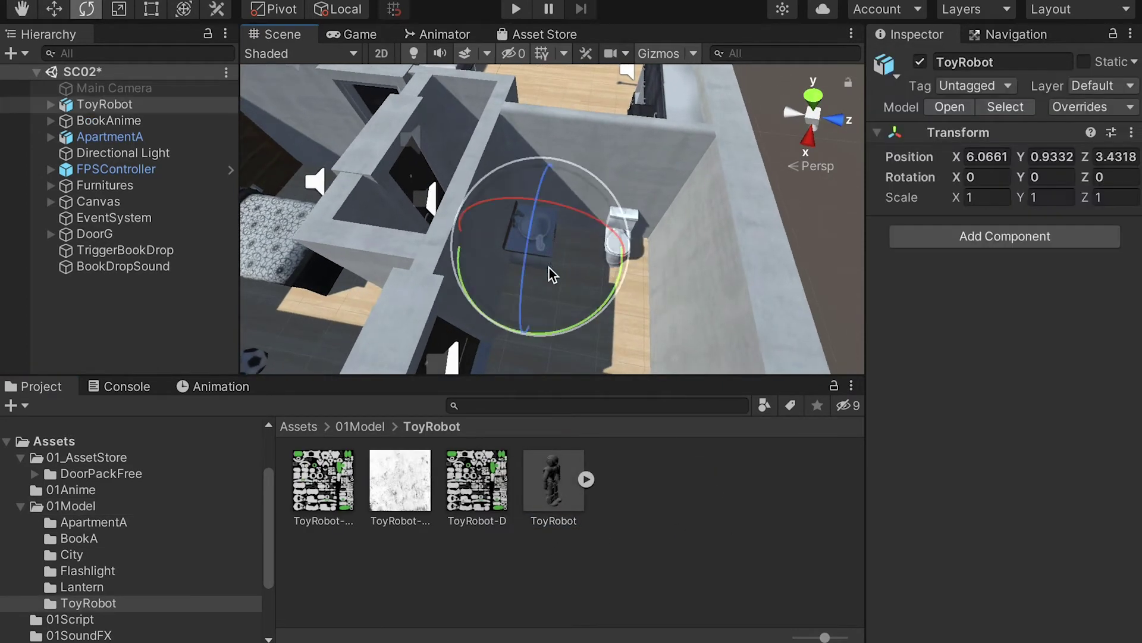
pyautogui.press('f')
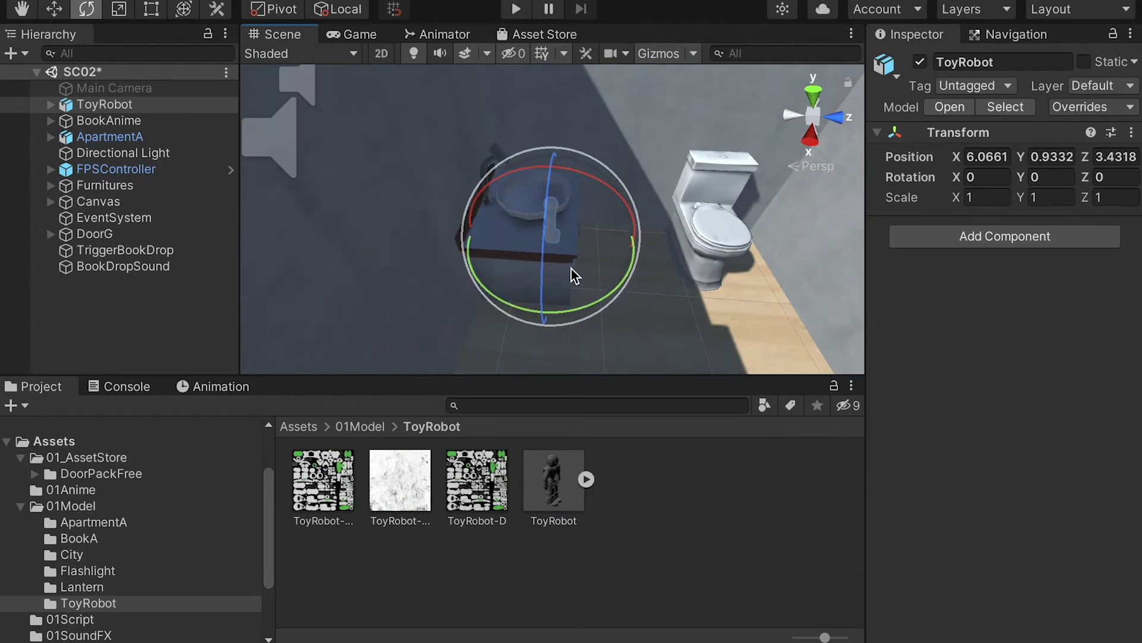
# Step: Scale the ToyRobot to 1.8 on the X, Y and Z axes
pyautogui.press('r')
pyautogui.moveTo(551, 237); pyautogui.dragTo(632, 249)
pyautogui.click(991, 199)
pyautogui.write('1.8')
pyautogui.click(1055, 200)
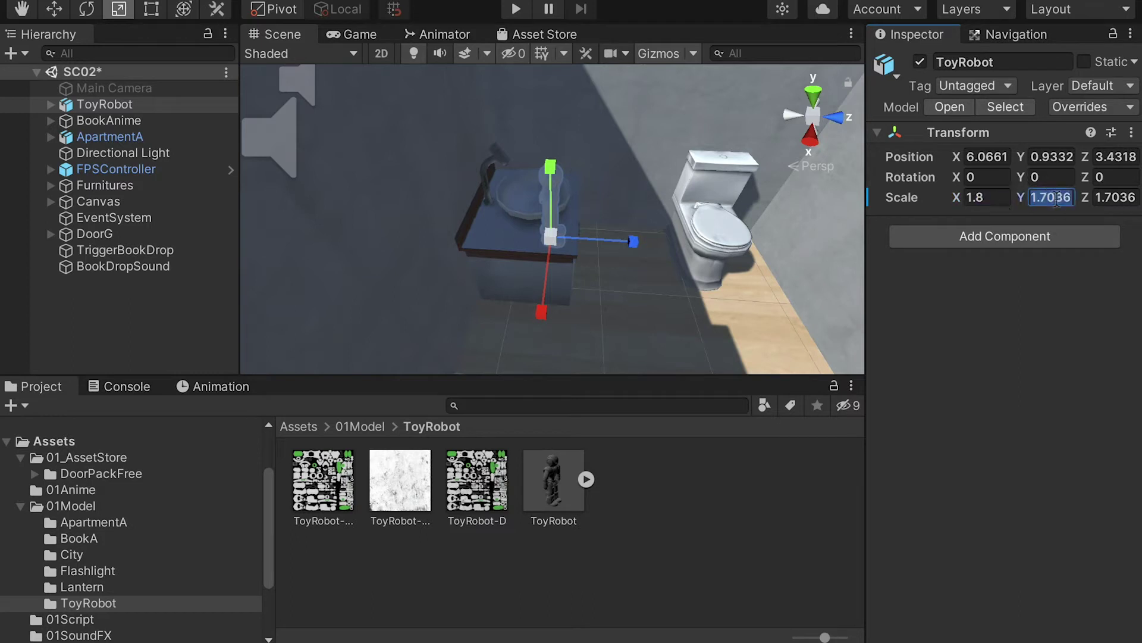
pyautogui.write('1.8')
pyautogui.click(1119, 197)
pyautogui.write('1.8')
pyautogui.press('Return')
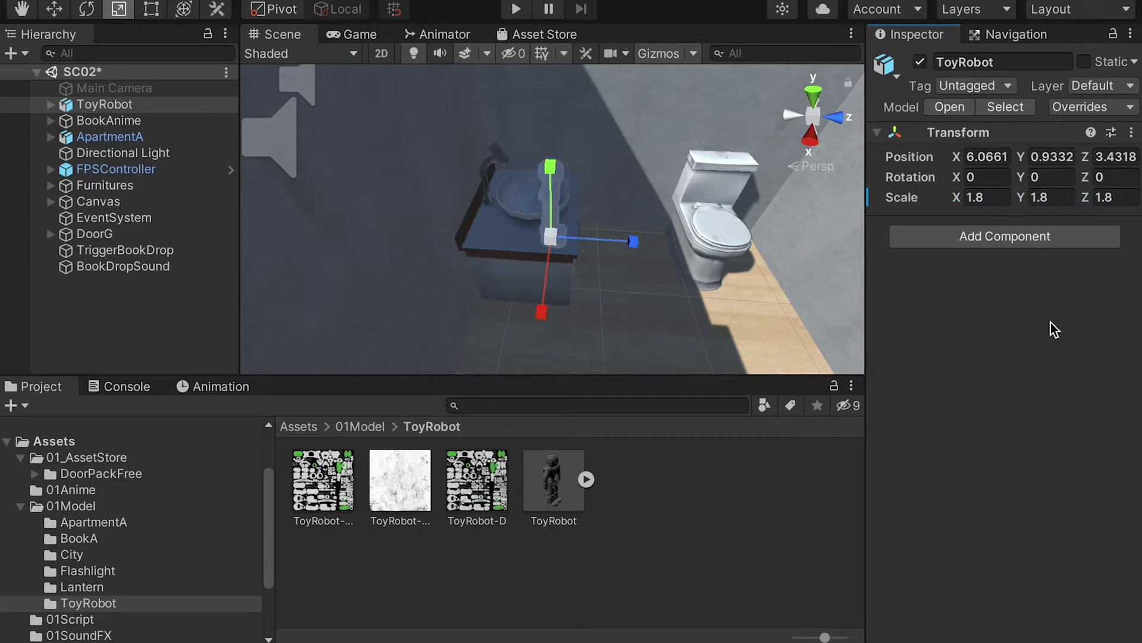
# Step: Set the ToyRobot's Y rotation to 90 so it faces out from the sink
pyautogui.press('e')
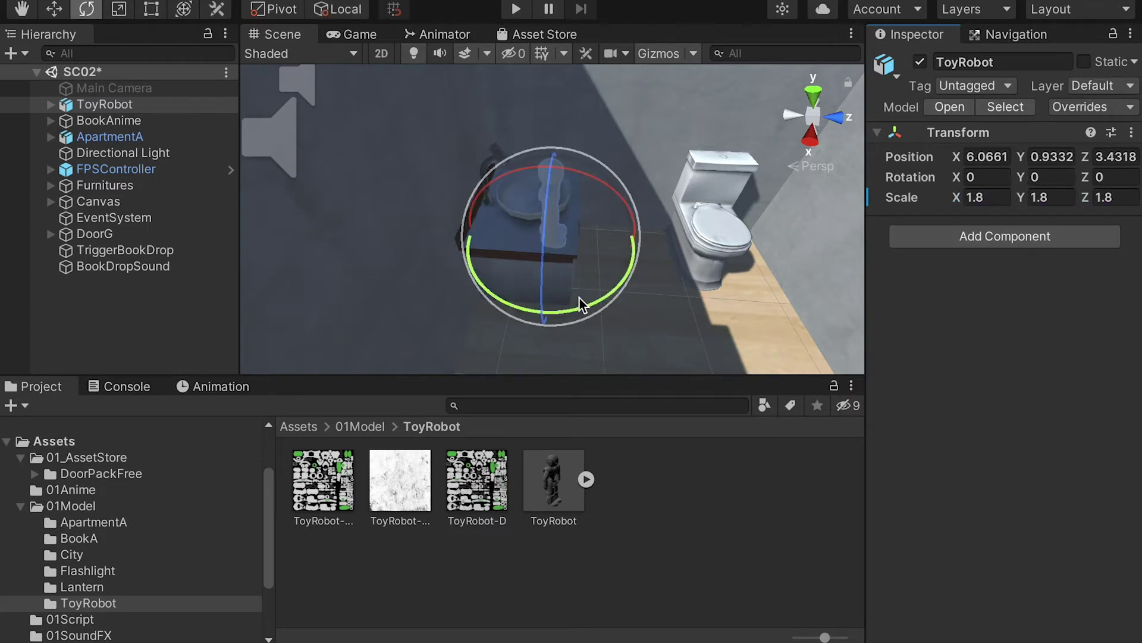
pyautogui.moveTo(564, 314); pyautogui.dragTo(443, 301)
pyautogui.click(1049, 177)
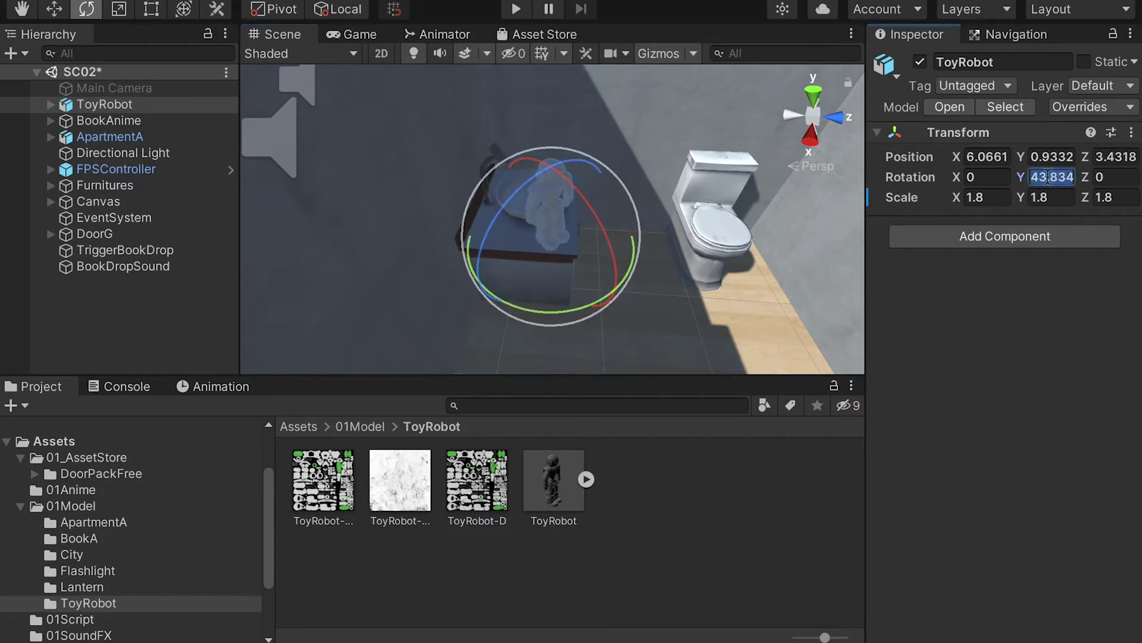
pyautogui.write('90')
pyautogui.press('Return')
pyautogui.keyDown('alt'); pyautogui.moveTo(499, 163); pyautogui.dragTo(626, 273); pyautogui.keyUp('alt')
# Step: Create a new material named ToyRobot-M in the ToyRobot folder
pyautogui.click(669, 486)
pyautogui.rightClick(629, 480)
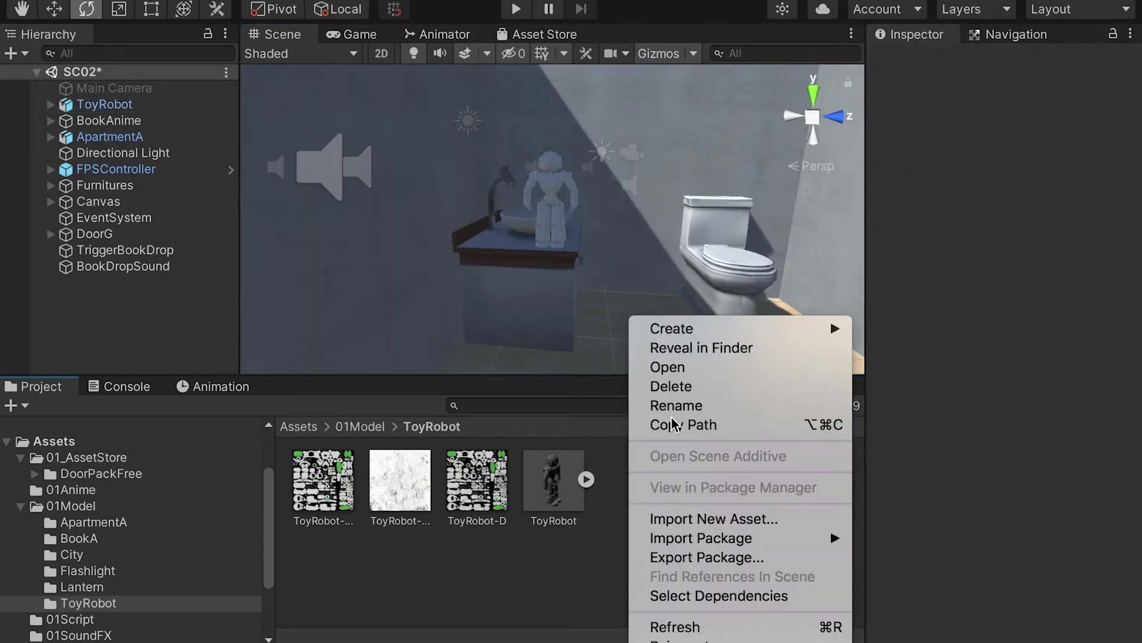
pyautogui.moveTo(679, 339)
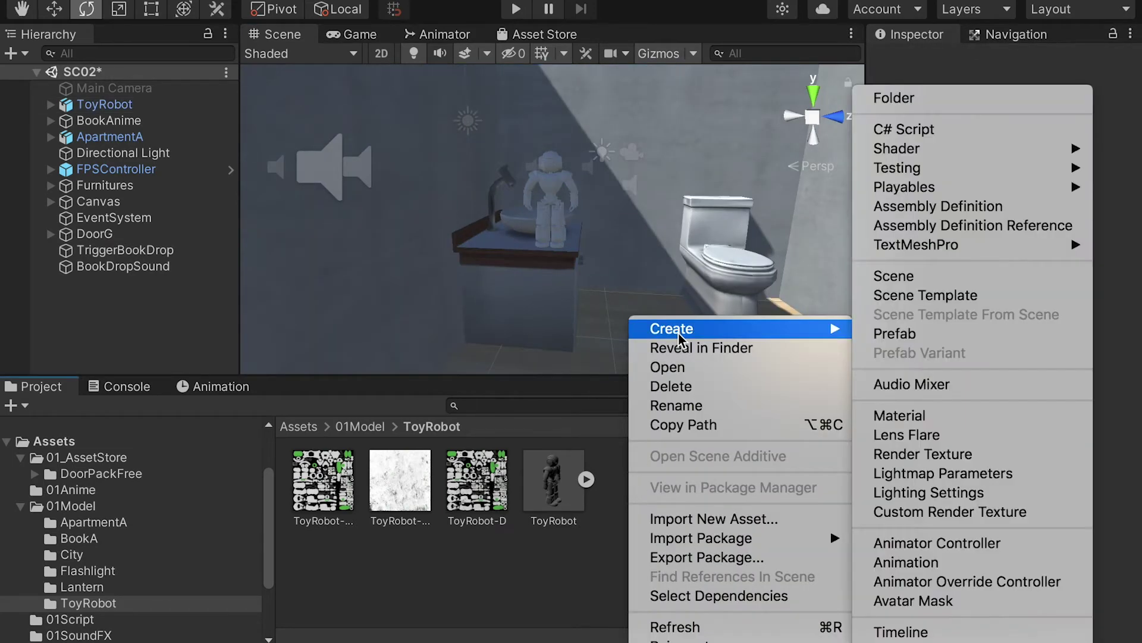
pyautogui.click(940, 415)
pyautogui.write('T')
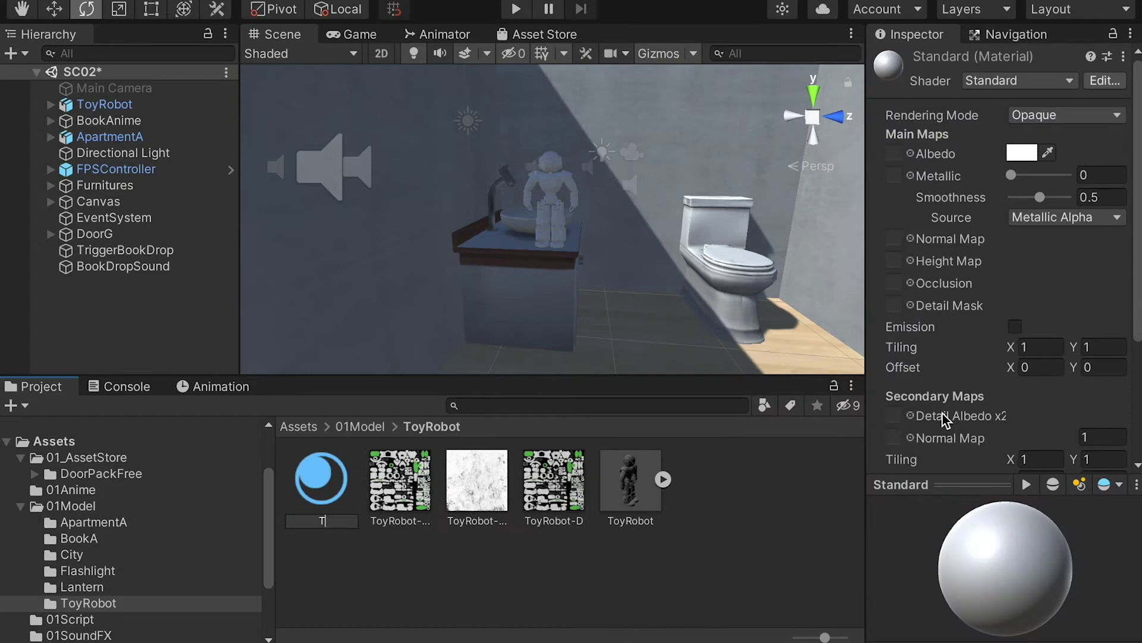
pyautogui.write('oyRobot-M')
pyautogui.press('Return')
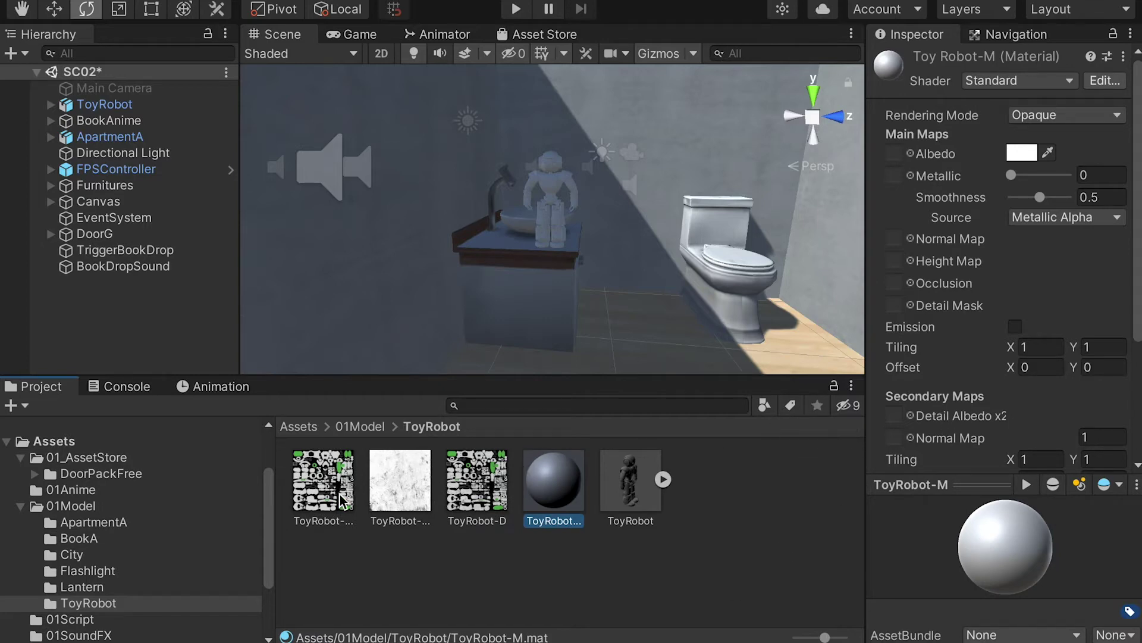
# Step: Assign the ToyRobot-D texture as the Albedo map of ToyRobot-M and check the similar texture assets
pyautogui.moveTo(470, 505); pyautogui.dragTo(894, 154)
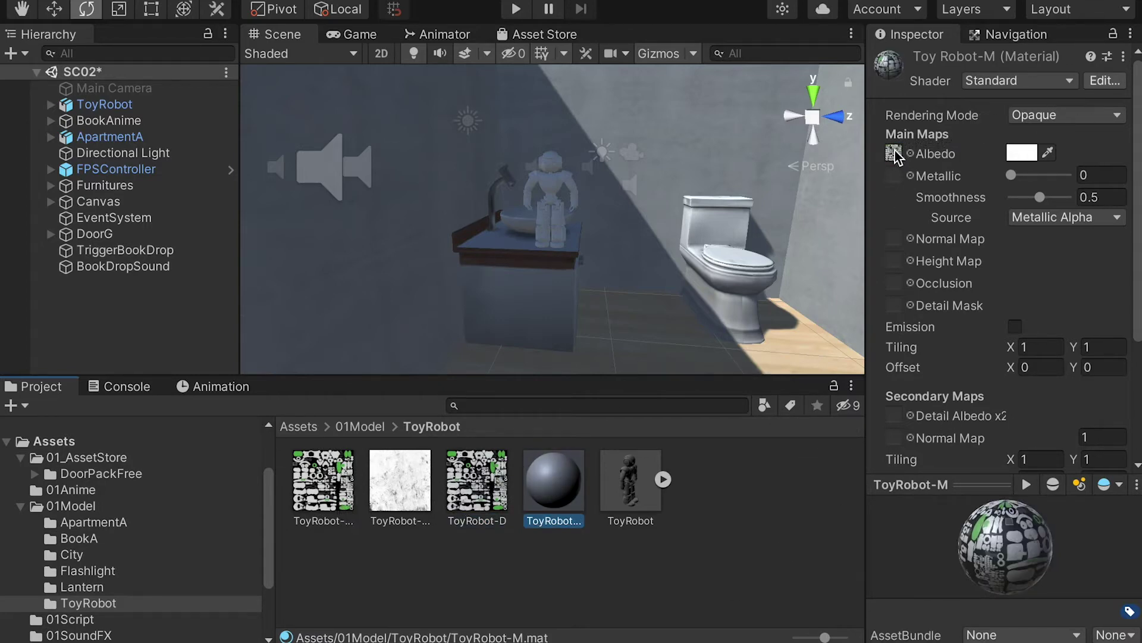
pyautogui.click(499, 523)
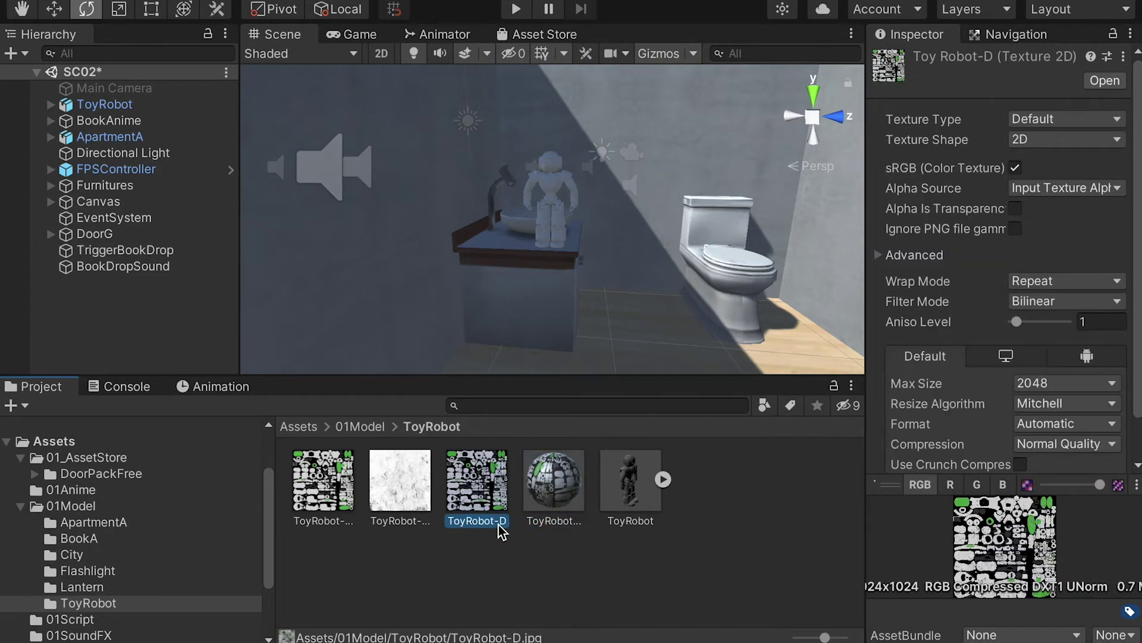
pyautogui.click(336, 524)
pyautogui.click(479, 507)
# Step: Apply the ToyRobot-M material to the robot's body and head in the scene
pyautogui.moveTo(554, 488); pyautogui.dragTo(551, 188)
pyautogui.scroll(5, 551, 188)
pyautogui.scroll(-5, 551, 188)
pyautogui.moveTo(551, 188); pyautogui.dragTo(541, 205, button='middle')
pyautogui.scroll(5, 541, 205)
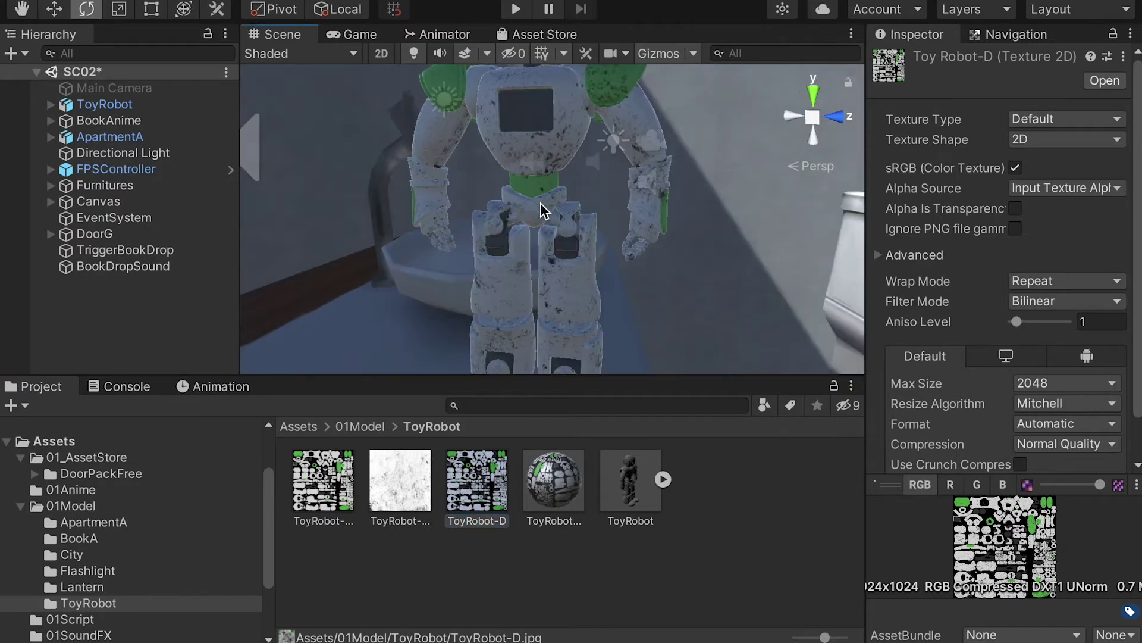
pyautogui.moveTo(552, 147)
pyautogui.mouseDown(button='middle')
pyautogui.moveTo(539, 199)
pyautogui.moveTo(568, 153)
pyautogui.moveTo(541, 275)
pyautogui.mouseUp(button='middle')
pyautogui.moveTo(476, 479); pyautogui.dragTo(500, 194)
pyautogui.press('alt')
pyautogui.keyDown('alt'); pyautogui.moveTo(544, 181); pyautogui.dragTo(603, 136); pyautogui.keyUp('alt')
pyautogui.scroll(-5, 634, 259)
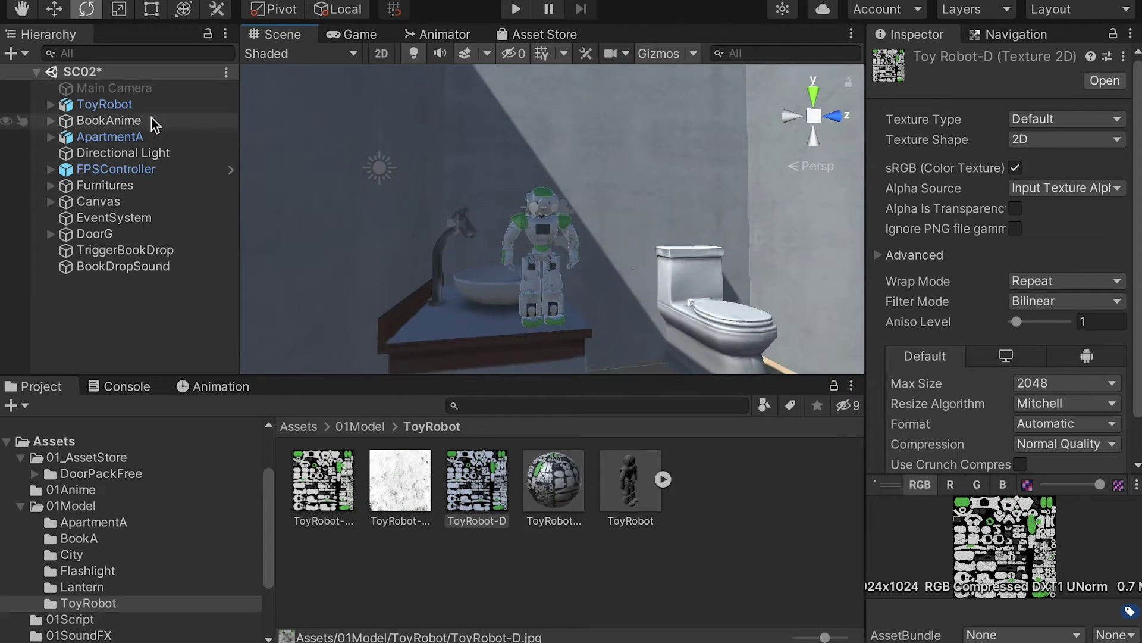
# Step: Examine the ToyRobot object and its separate Body and Head child meshes in the scene
pyautogui.click(103, 104)
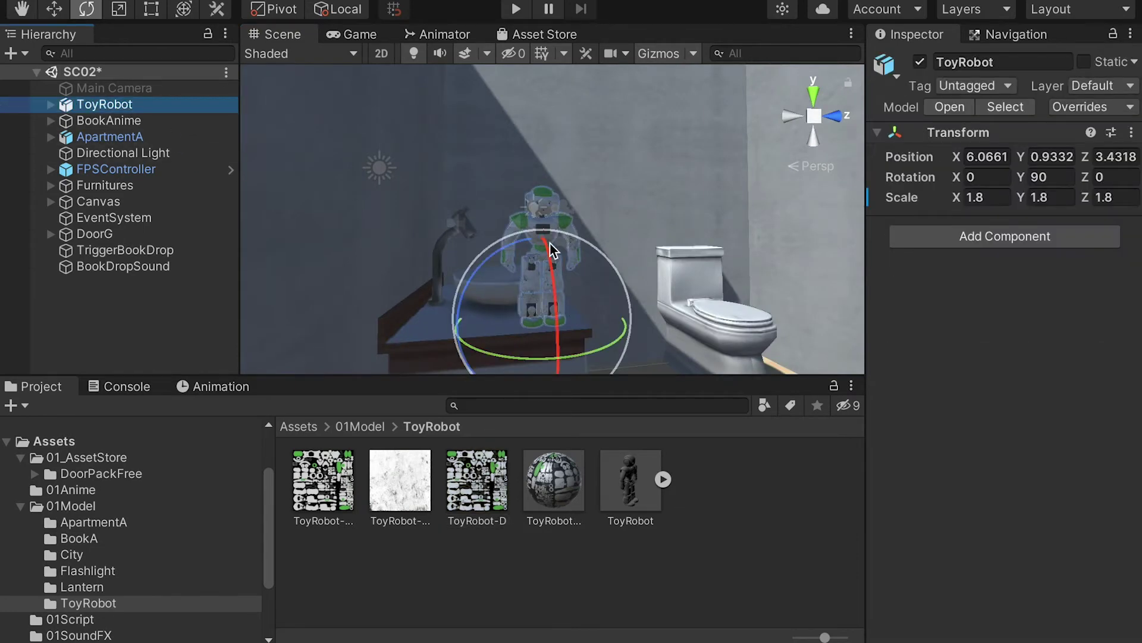
pyautogui.scroll(4, 559, 241)
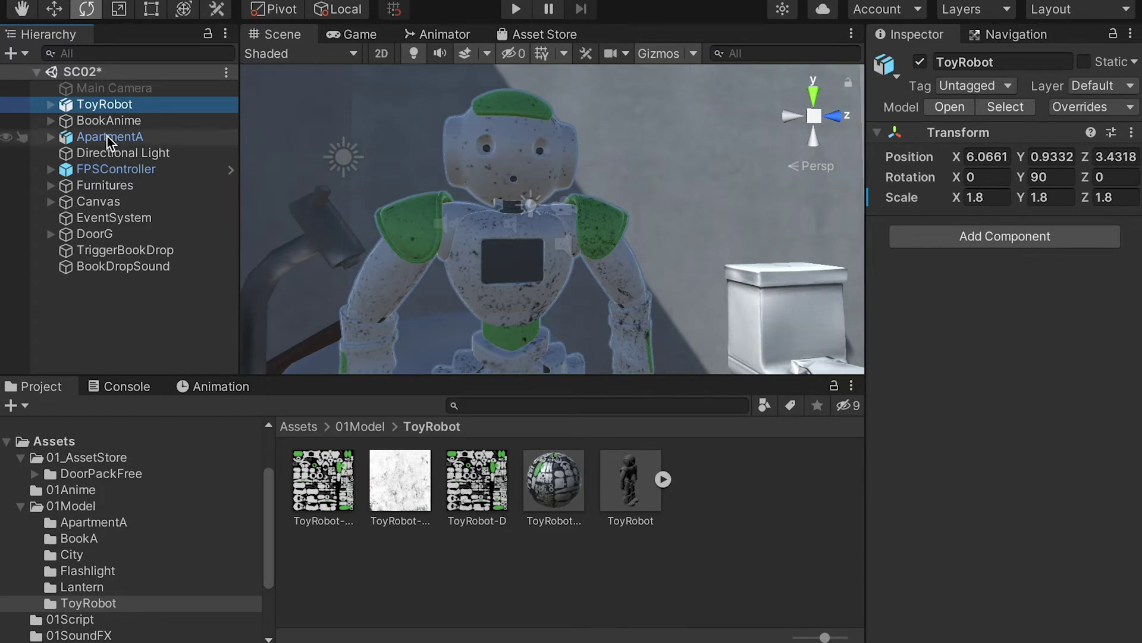
pyautogui.click(51, 104)
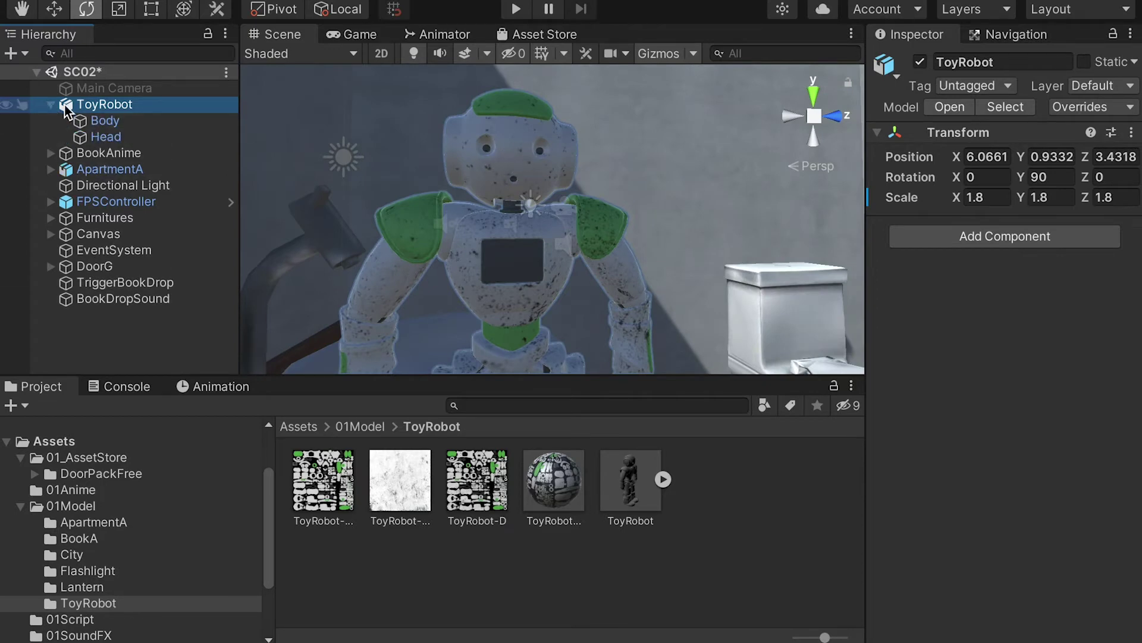
pyautogui.click(105, 121)
pyautogui.click(109, 138)
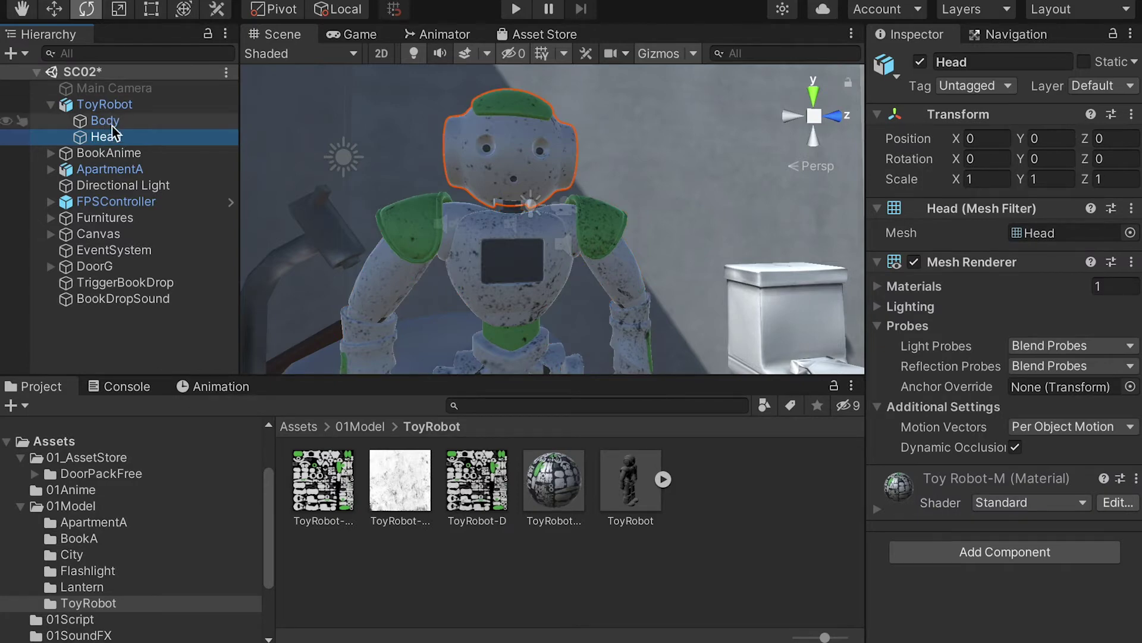
pyautogui.press('r')
pyautogui.scroll(-5, 416, 216)
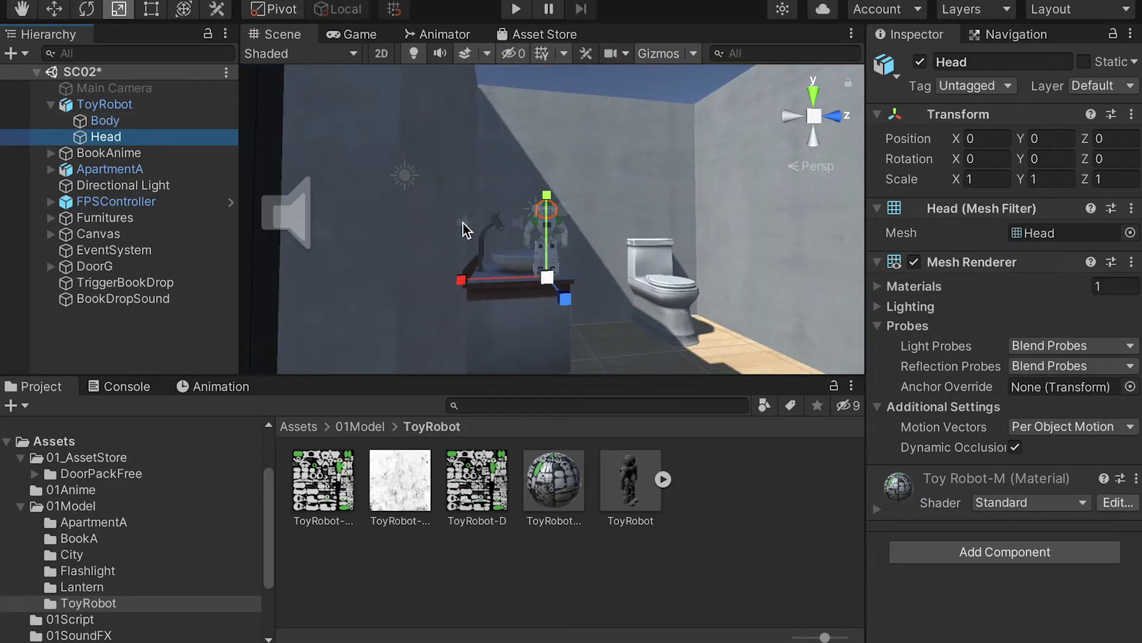
pyautogui.scroll(5, 463, 223)
pyautogui.click(116, 119)
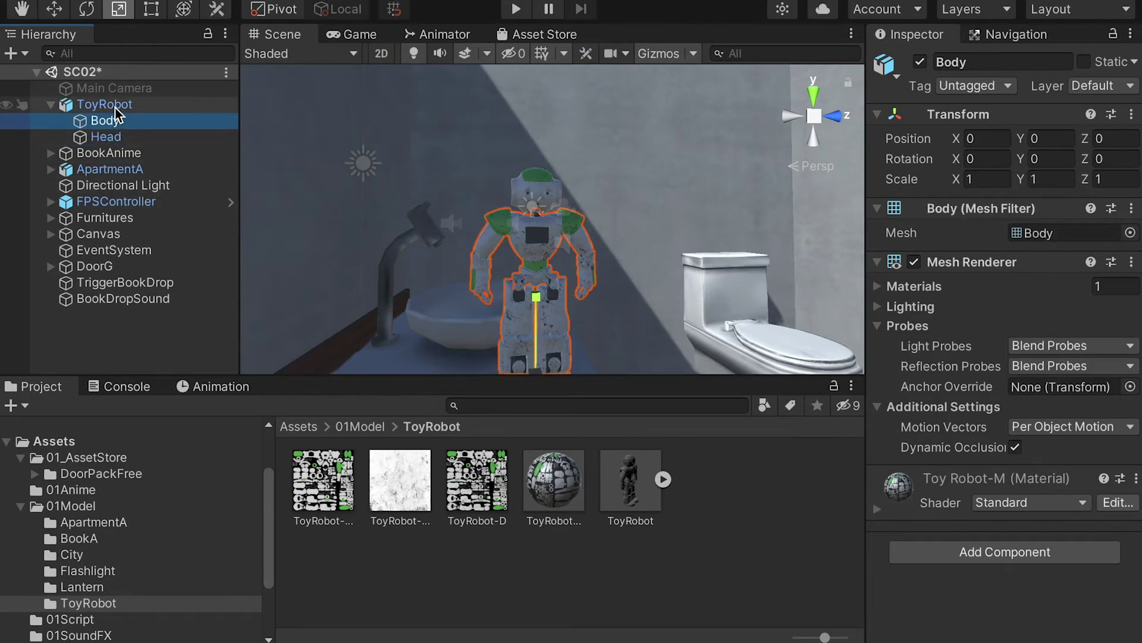
pyautogui.scroll(5, 545, 205)
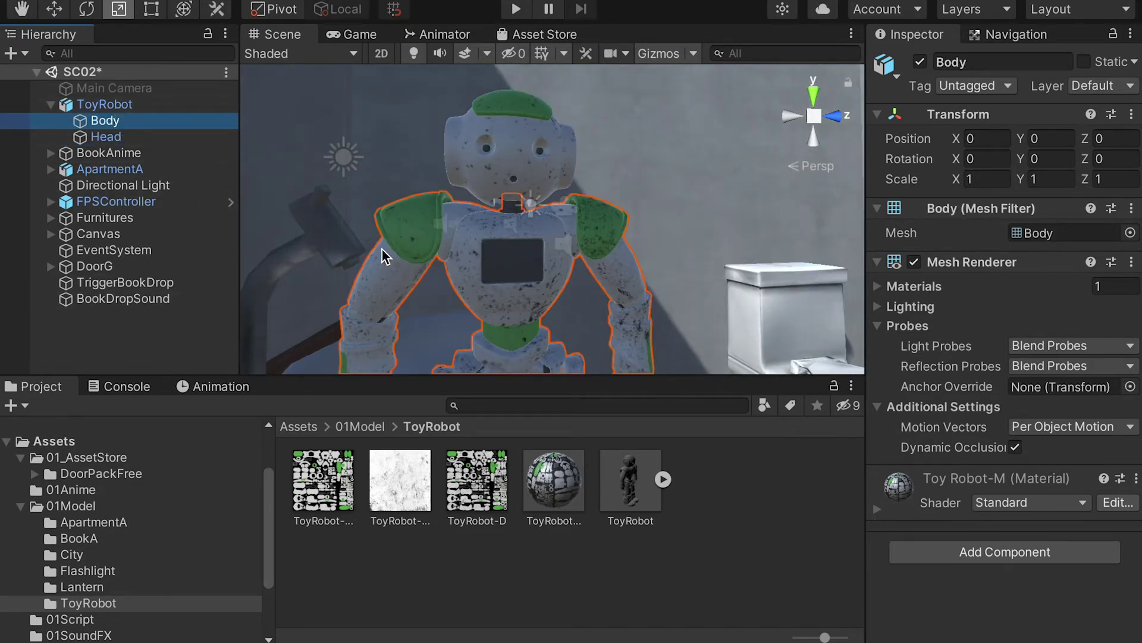
pyautogui.click(110, 136)
pyautogui.click(113, 124)
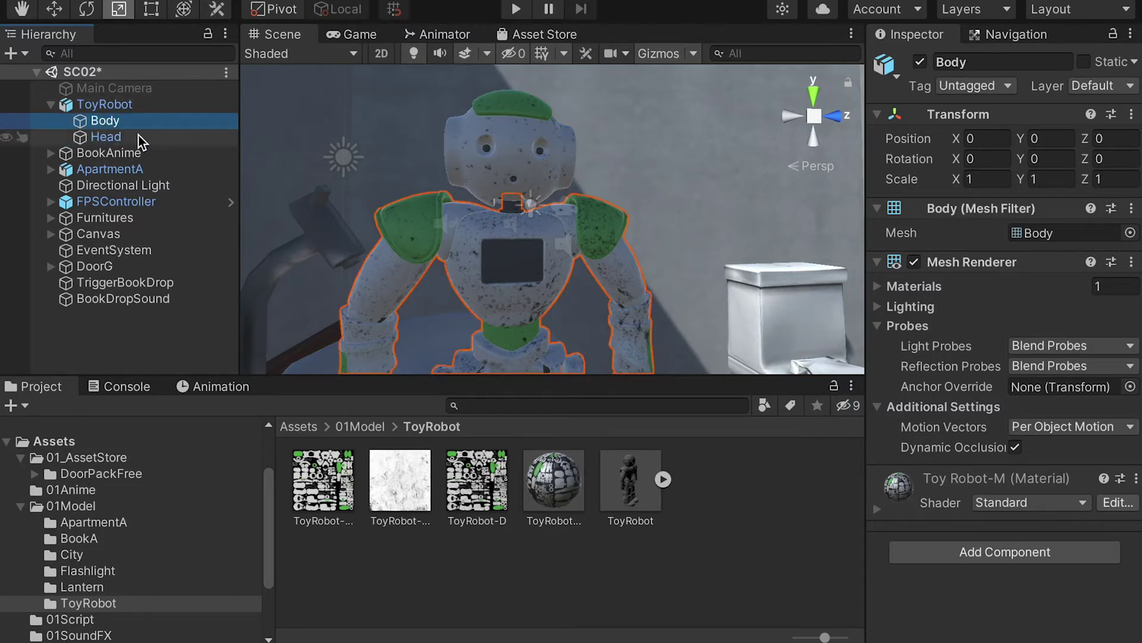
# Step: Add a 3D plane at the robot's position and name it R
pyautogui.press('f')
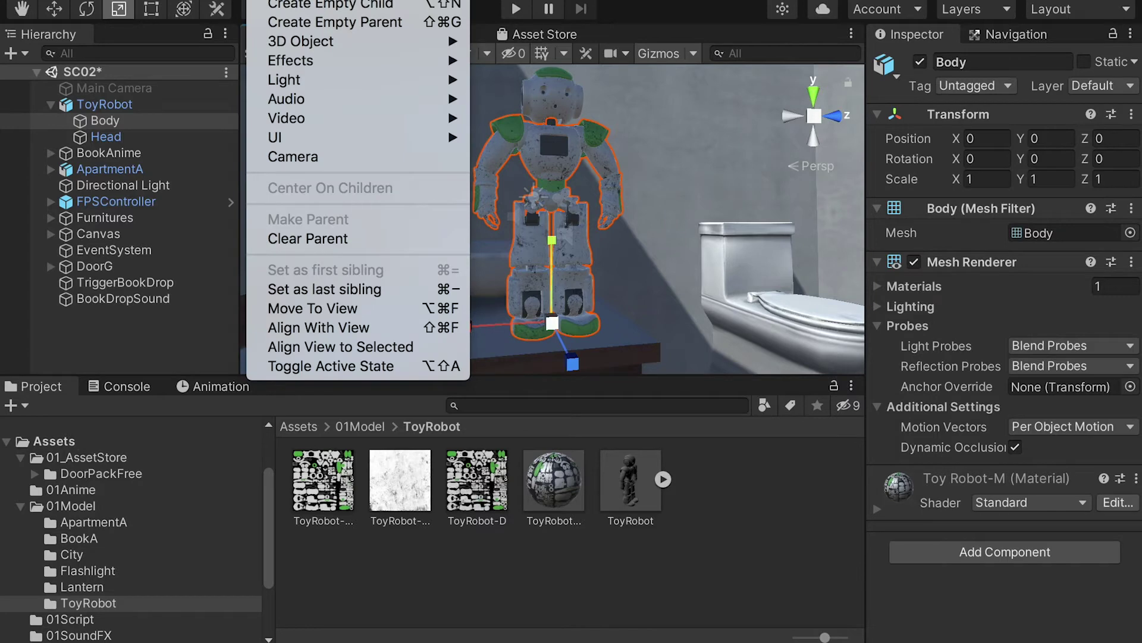
pyautogui.moveTo(300, 47)
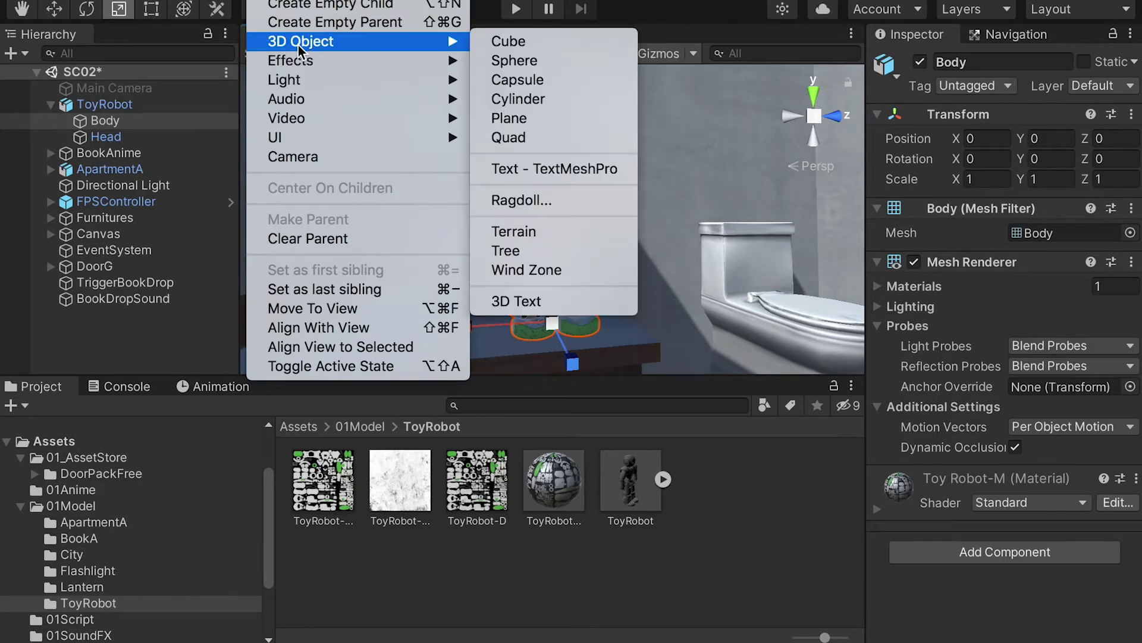
pyautogui.click(539, 117)
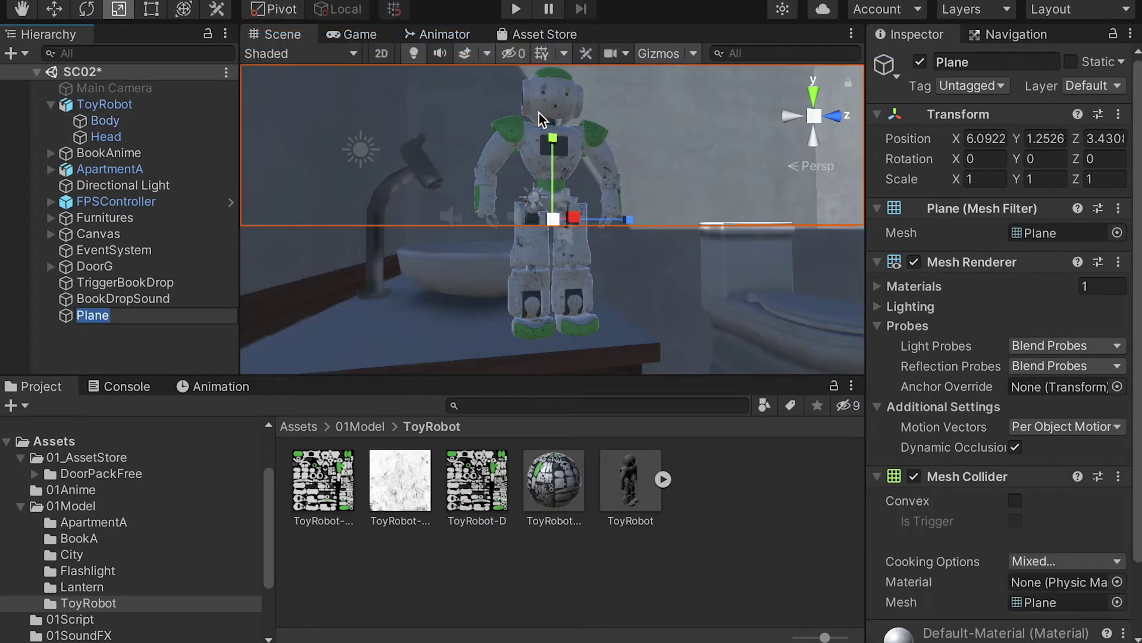
pyautogui.scroll(-5, 477, 238)
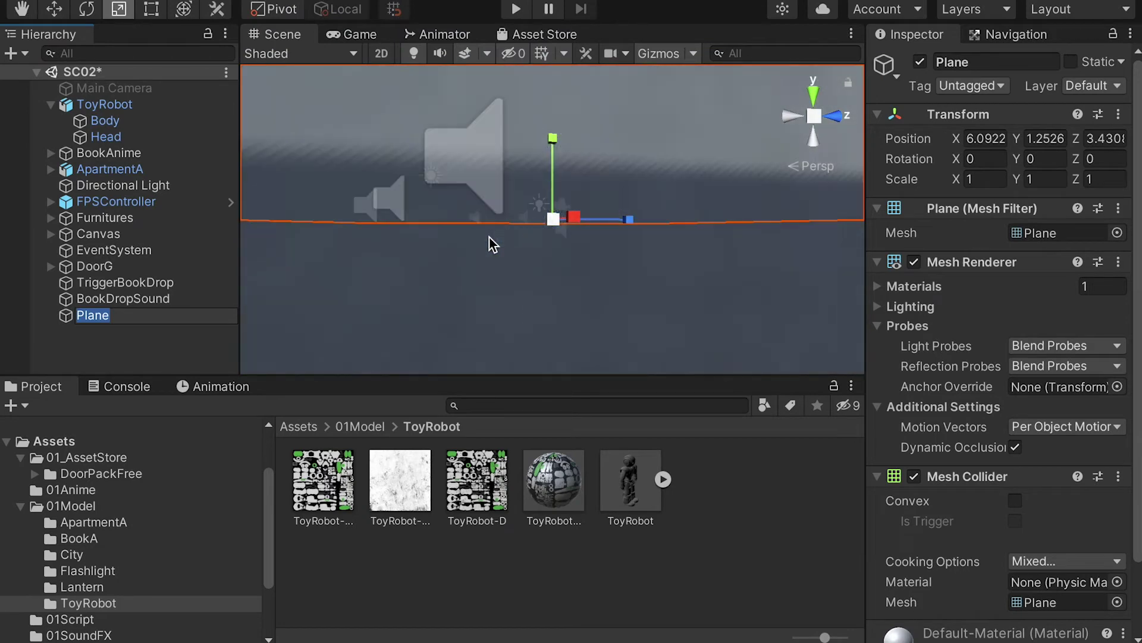
pyautogui.scroll(5, 488, 236)
pyautogui.write('R')
# Step: Shrink plane R uniformly to a scale of about 0.0244 and raise it to about Y 1.473 at the robot's chest
pyautogui.keyDown('alt'); pyautogui.moveTo(554, 235); pyautogui.dragTo(458, 202); pyautogui.keyUp('alt')
pyautogui.press('r')
pyautogui.scroll(5, 543, 226)
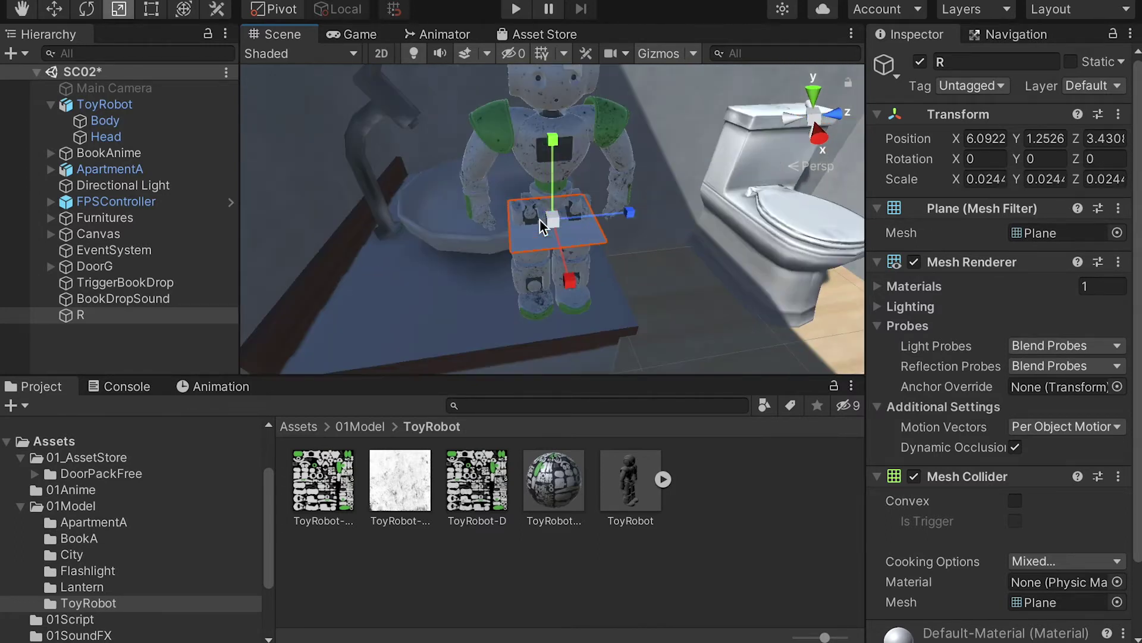
pyautogui.press('w')
pyautogui.moveTo(551, 144); pyautogui.dragTo(540, 50)
# Step: Stand plane R upright by setting its Z rotation to -90
pyautogui.press('r')
pyautogui.press('e')
pyautogui.moveTo(562, 128); pyautogui.dragTo(564, 329)
pyautogui.moveTo(571, 152); pyautogui.dragTo(569, 209)
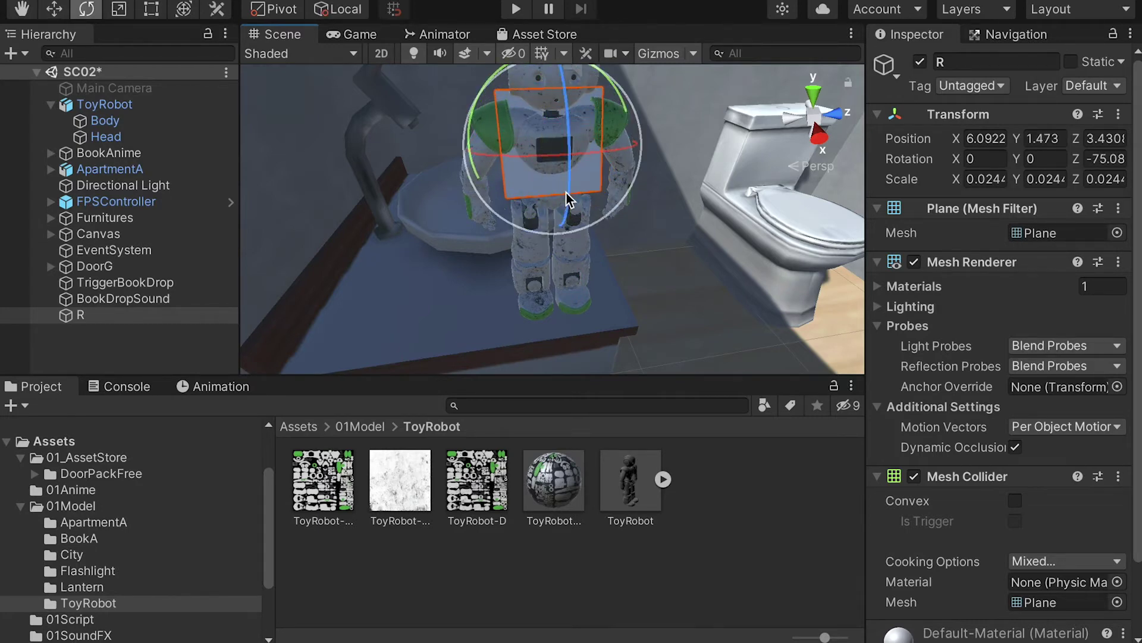
pyautogui.click(1105, 160)
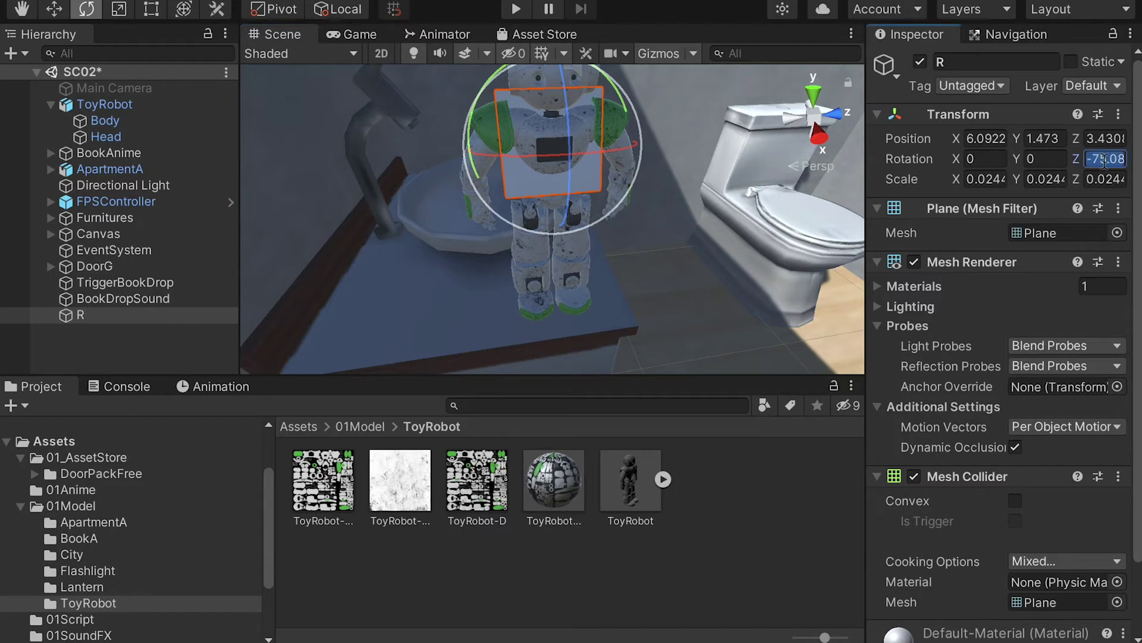
pyautogui.write('-90')
pyautogui.click(108, 316)
# Step: Move plane R forward along X to about 6.121, in front of the robot's chest
pyautogui.press('w')
pyautogui.keyDown('alt'); pyautogui.moveTo(556, 178); pyautogui.dragTo(750, 186); pyautogui.keyUp('alt')
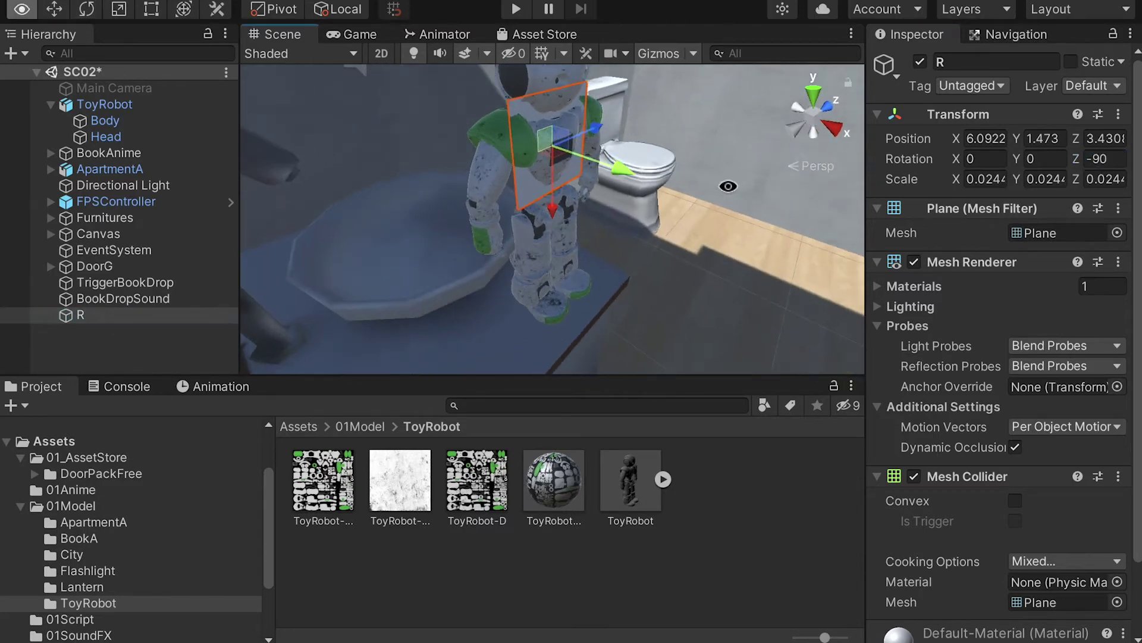
pyautogui.moveTo(613, 178); pyautogui.dragTo(384, 60)
pyautogui.press('f')
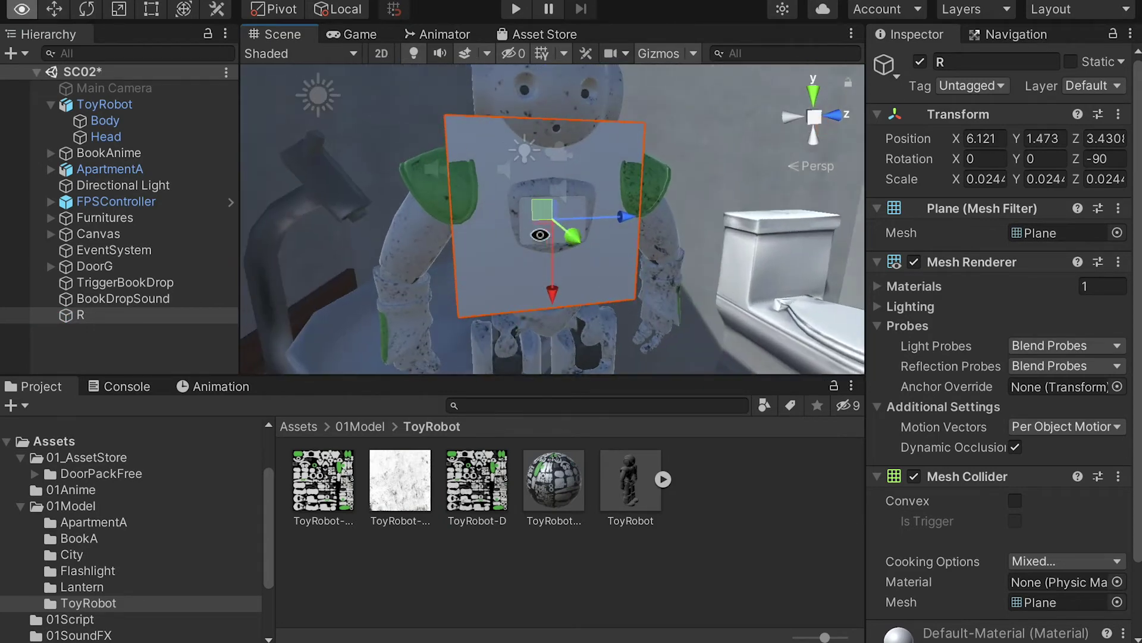
# Step: Scale plane R to about 0.0055 in X and 0.0082 in Z to match the robot's chest screen
pyautogui.keyDown('alt'); pyautogui.moveTo(546, 240); pyautogui.dragTo(494, 190); pyautogui.keyUp('alt')
pyautogui.press('e')
pyautogui.press('r')
pyautogui.moveTo(554, 299); pyautogui.dragTo(544, 240)
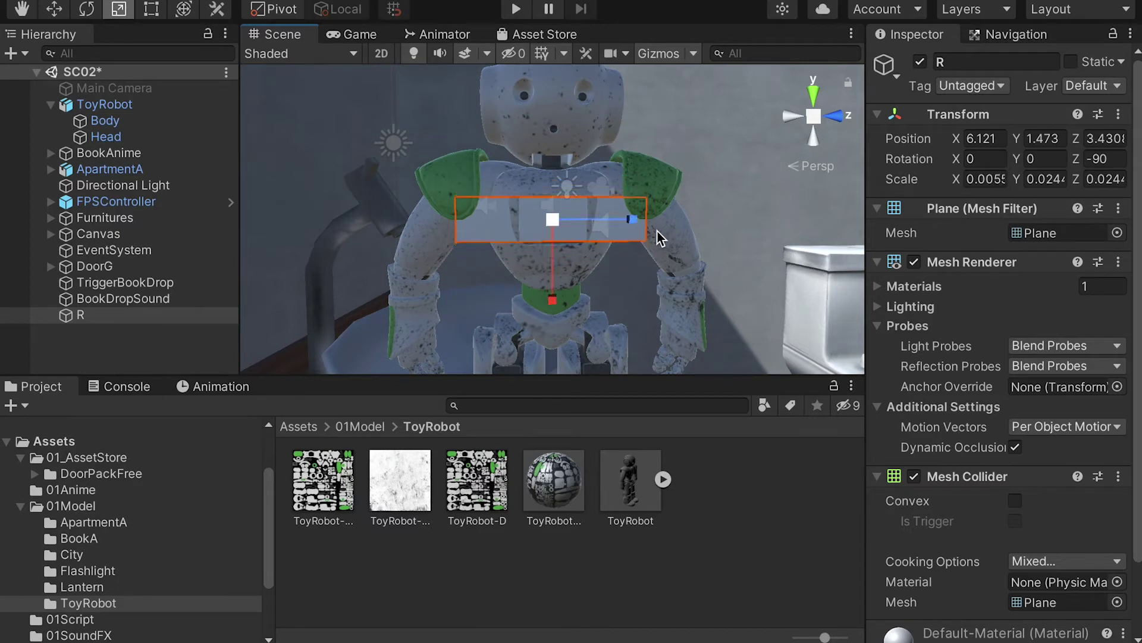
pyautogui.moveTo(630, 219); pyautogui.dragTo(599, 216)
pyautogui.press('w')
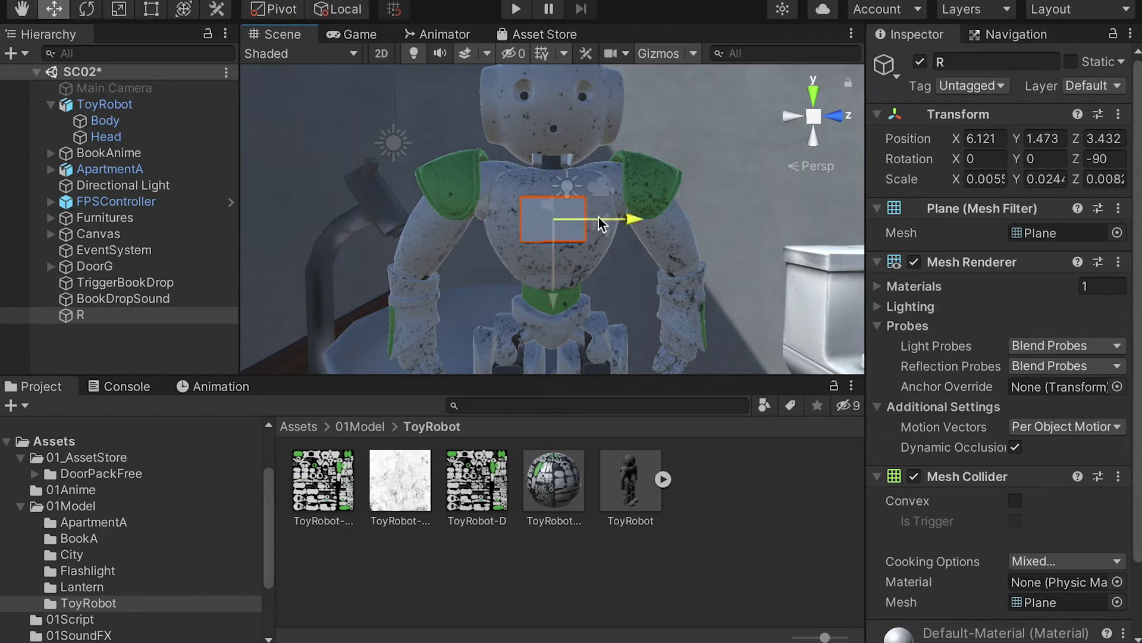
# Step: Nudge plane R along X to about 6.1225 so it sits just in front of the robot's chest
pyautogui.keyDown('alt'); pyautogui.moveTo(553, 196); pyautogui.dragTo(627, 257, button='right'); pyautogui.keyUp('alt')
pyautogui.keyDown('alt'); pyautogui.moveTo(627, 258); pyautogui.dragTo(832, 191); pyautogui.keyUp('alt')
pyautogui.keyDown('alt'); pyautogui.moveTo(527, 150); pyautogui.dragTo(773, 336, button='right'); pyautogui.keyUp('alt')
pyautogui.keyDown('alt'); pyautogui.moveTo(579, 199); pyautogui.dragTo(357, 255); pyautogui.keyUp('alt')
# Step: Rename plane R as RobotLight1
pyautogui.click(110, 314)
pyautogui.click(113, 314)
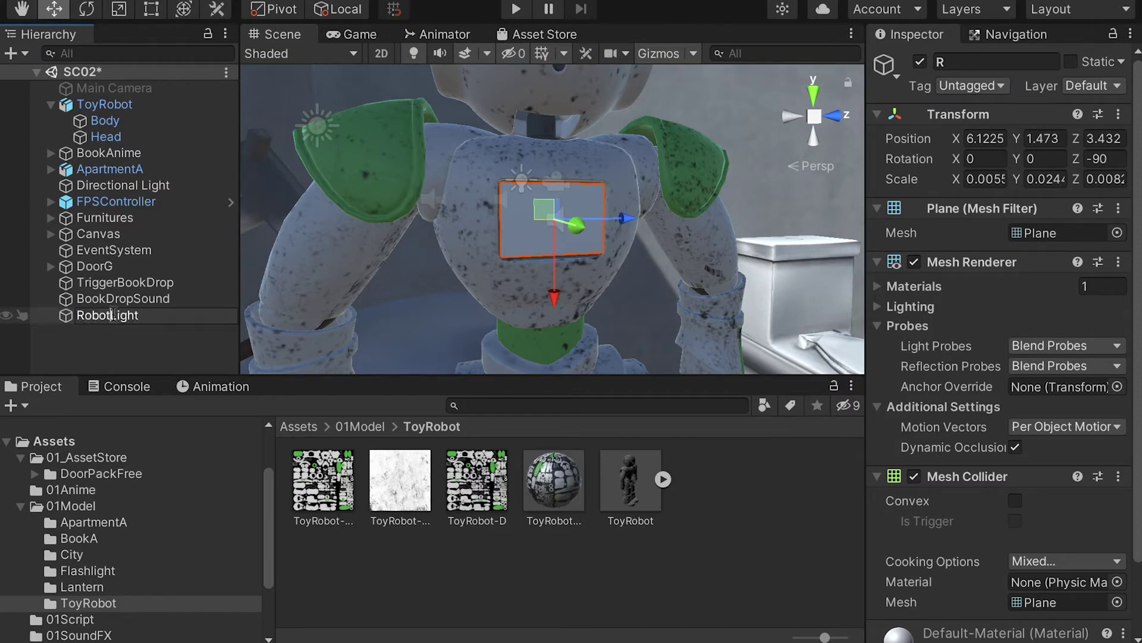
pyautogui.write('RobotLight1')
pyautogui.press('Return')
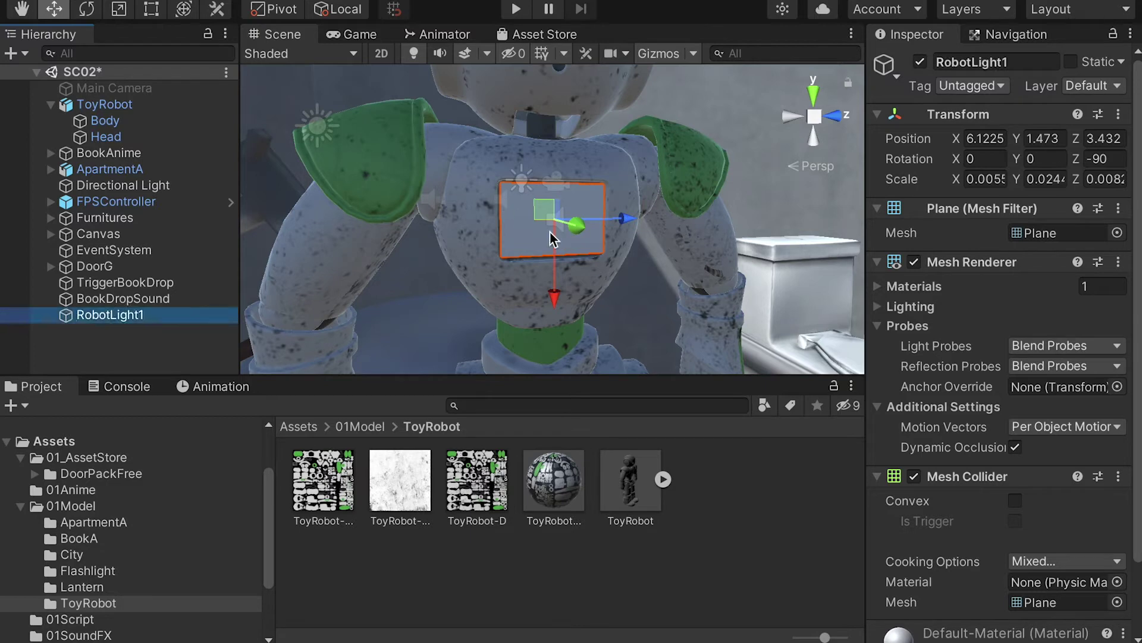
# Step: Add a 3D sphere to the scene near the robot's head
pyautogui.scroll(-3, 580, 241)
pyautogui.scroll(5, 562, 197)
pyautogui.moveTo(562, 198); pyautogui.dragTo(571, 231, button='middle')
pyautogui.scroll(-2, 571, 231)
pyautogui.scroll(-5, 559, 220)
pyautogui.scroll(5, 549, 217)
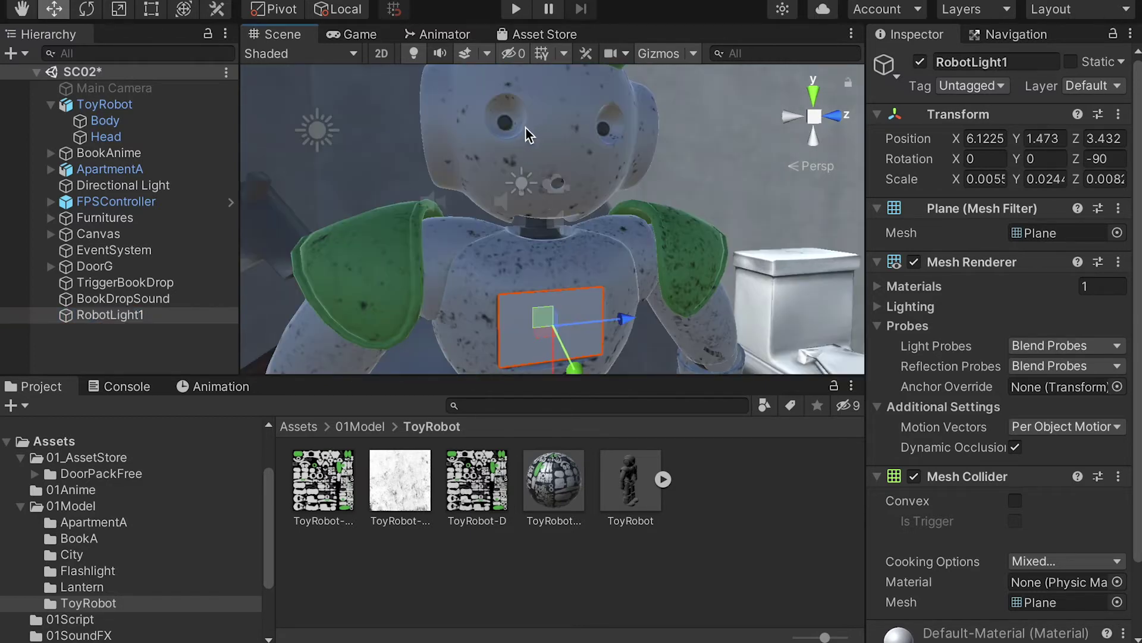
pyautogui.keyDown('alt'); pyautogui.moveTo(528, 128); pyautogui.dragTo(587, 152); pyautogui.keyUp('alt')
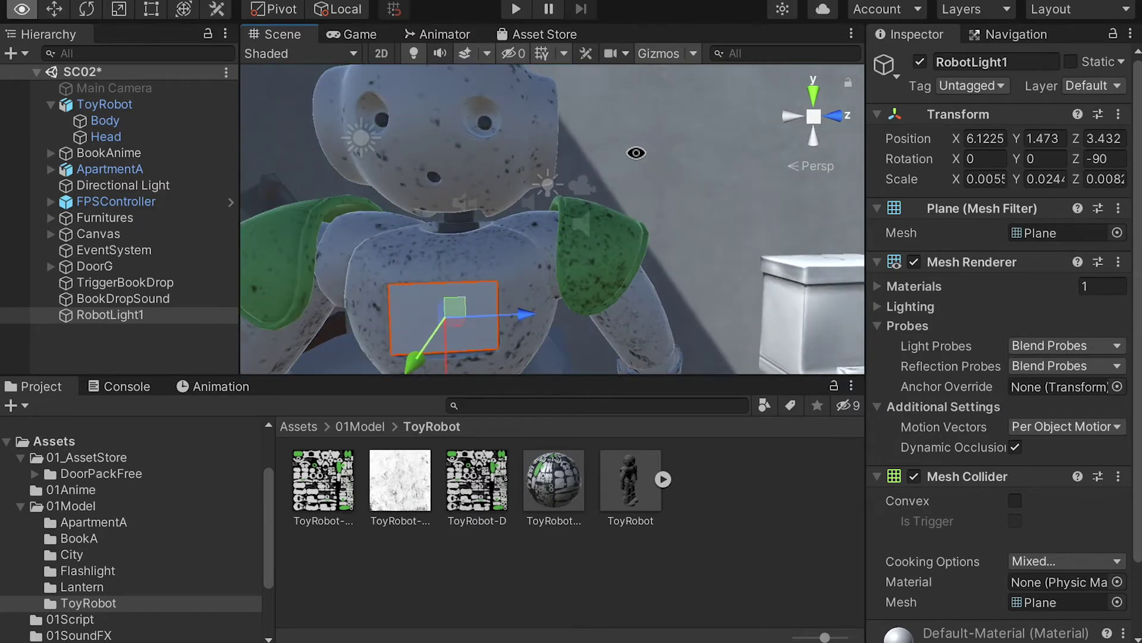
pyautogui.keyDown('alt'); pyautogui.moveTo(487, 143); pyautogui.dragTo(525, 171); pyautogui.keyUp('alt')
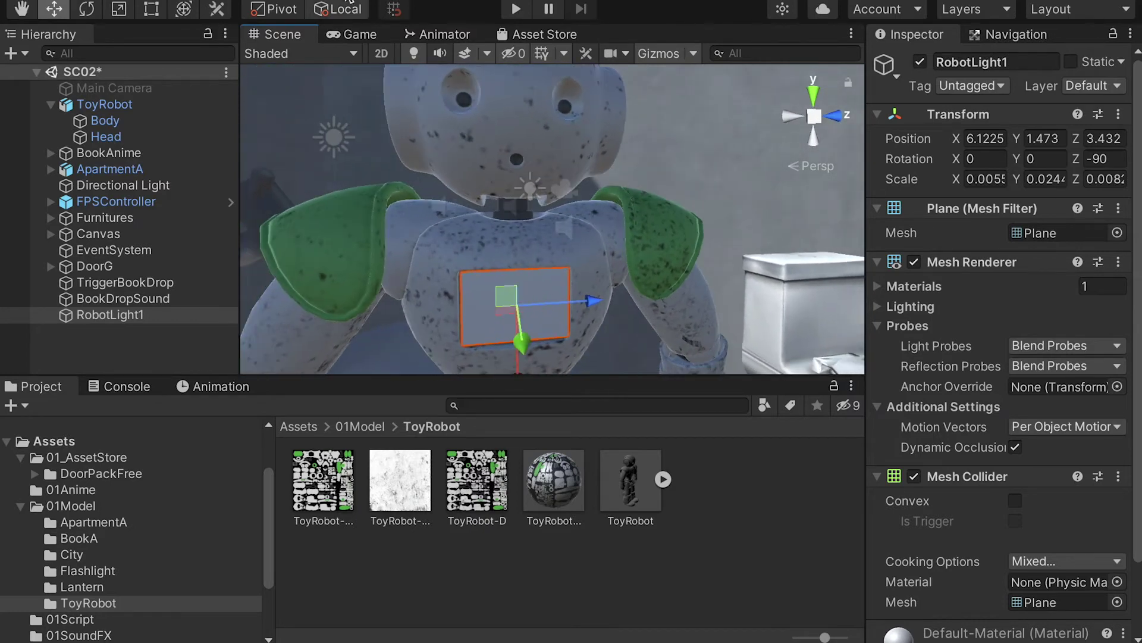
pyautogui.click(285, 0)
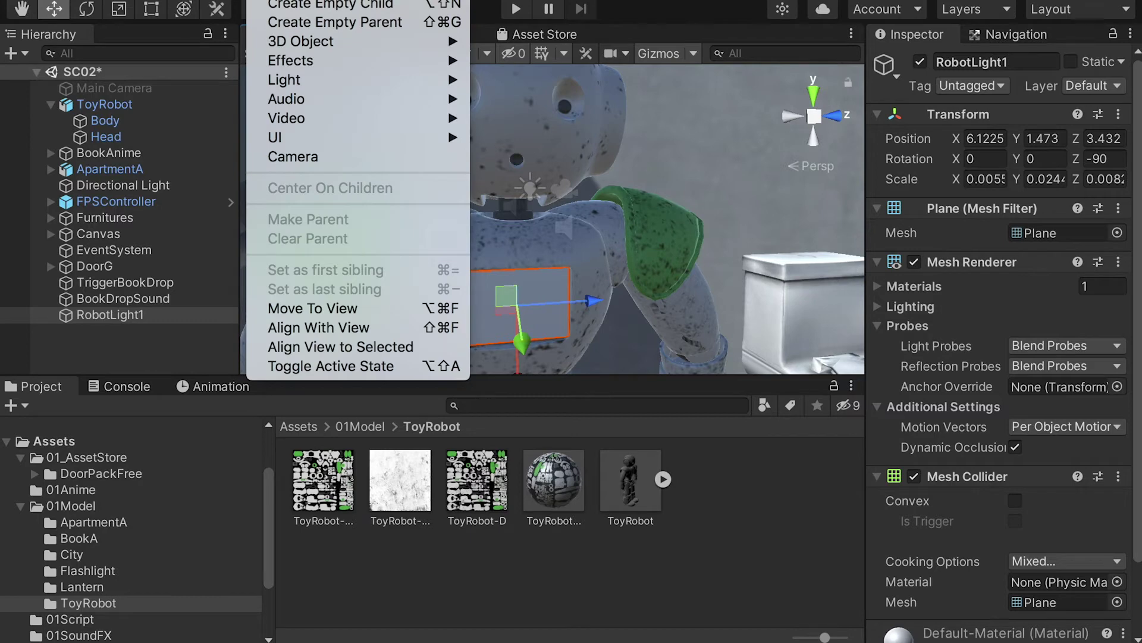
pyautogui.moveTo(416, 41)
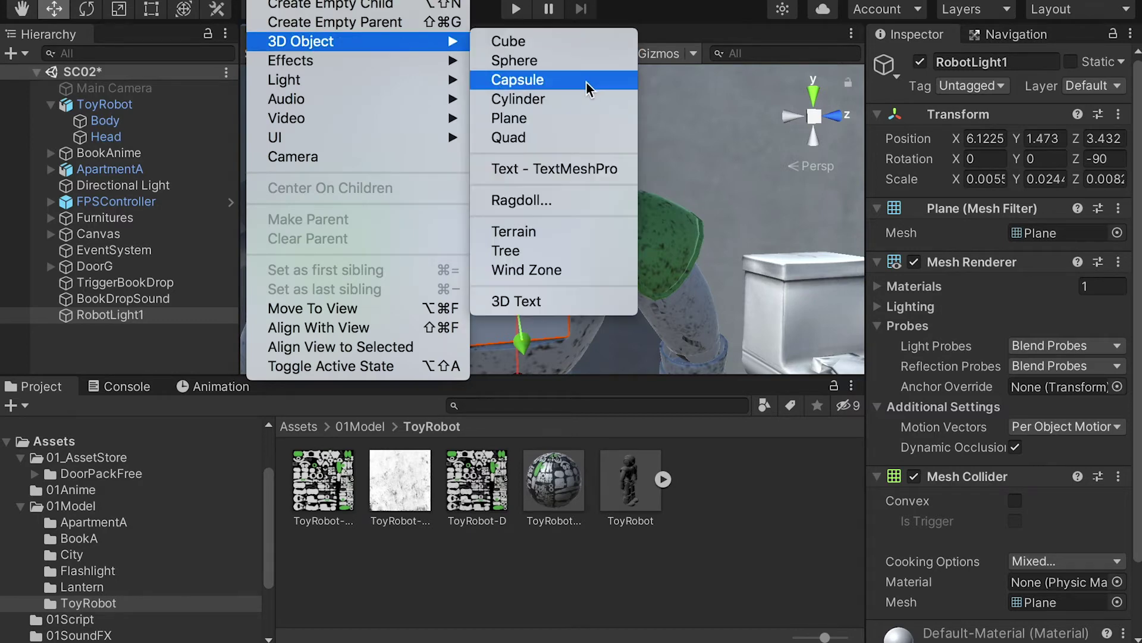
pyautogui.click(534, 61)
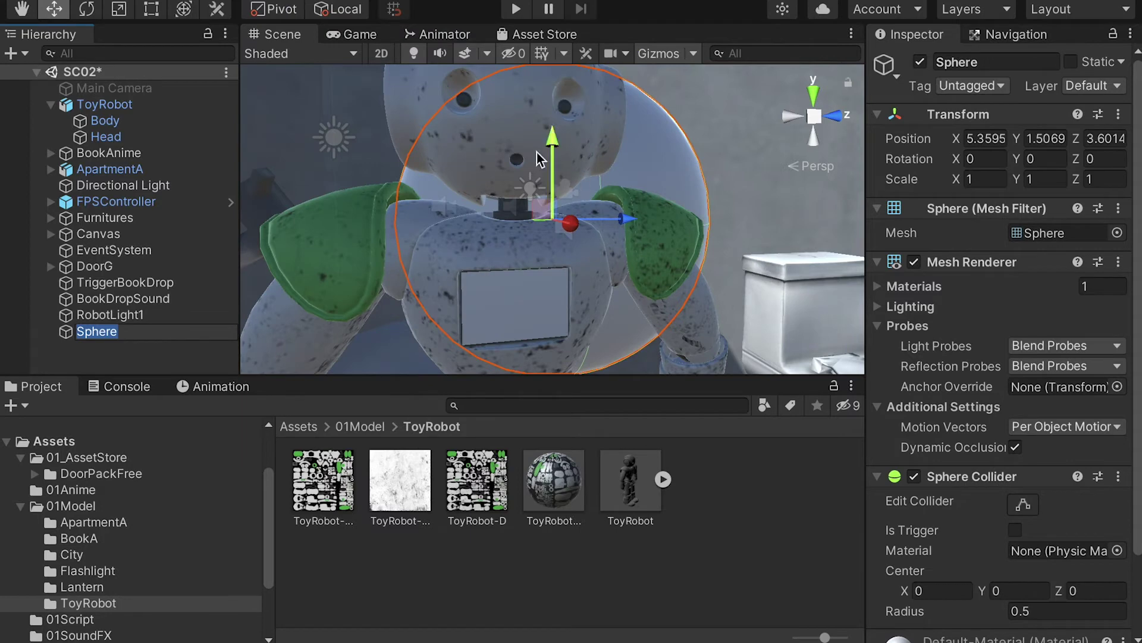
# Step: Shrink the sphere uniformly to about 0.0096 and move it to the robot's eye, about X 6.148, Y 1.6253, Z 3.3926
pyautogui.click(88, 315)
pyautogui.click(79, 330)
pyautogui.press('r')
pyautogui.moveTo(554, 220); pyautogui.dragTo(465, 222)
pyautogui.press('w')
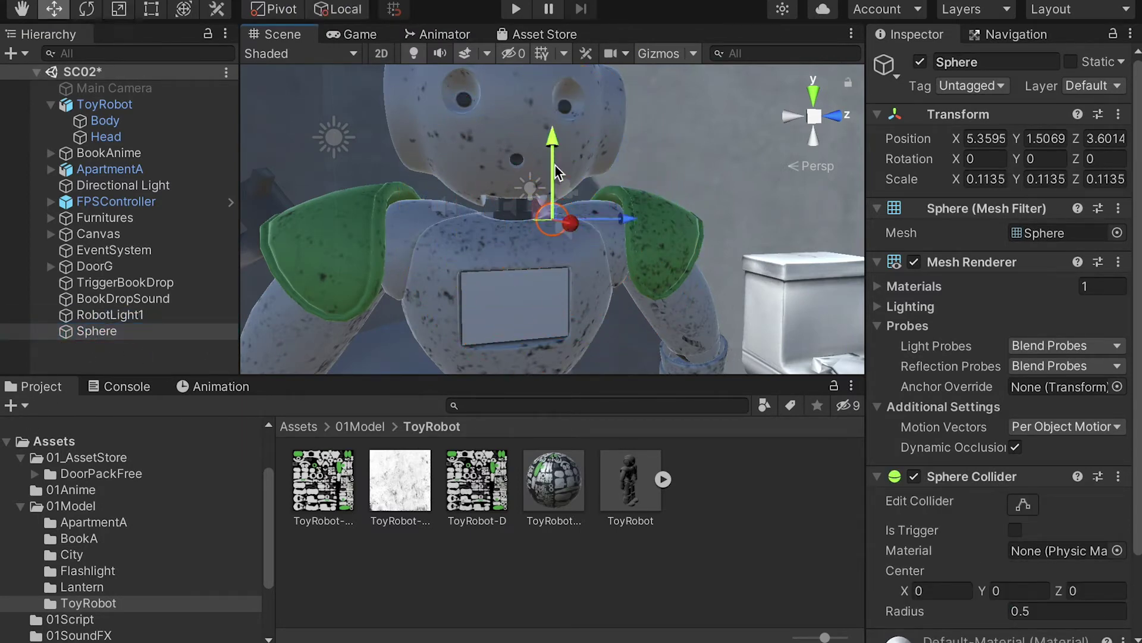
pyautogui.moveTo(556, 174); pyautogui.dragTo(537, 26)
pyautogui.moveTo(623, 110); pyautogui.dragTo(546, 102)
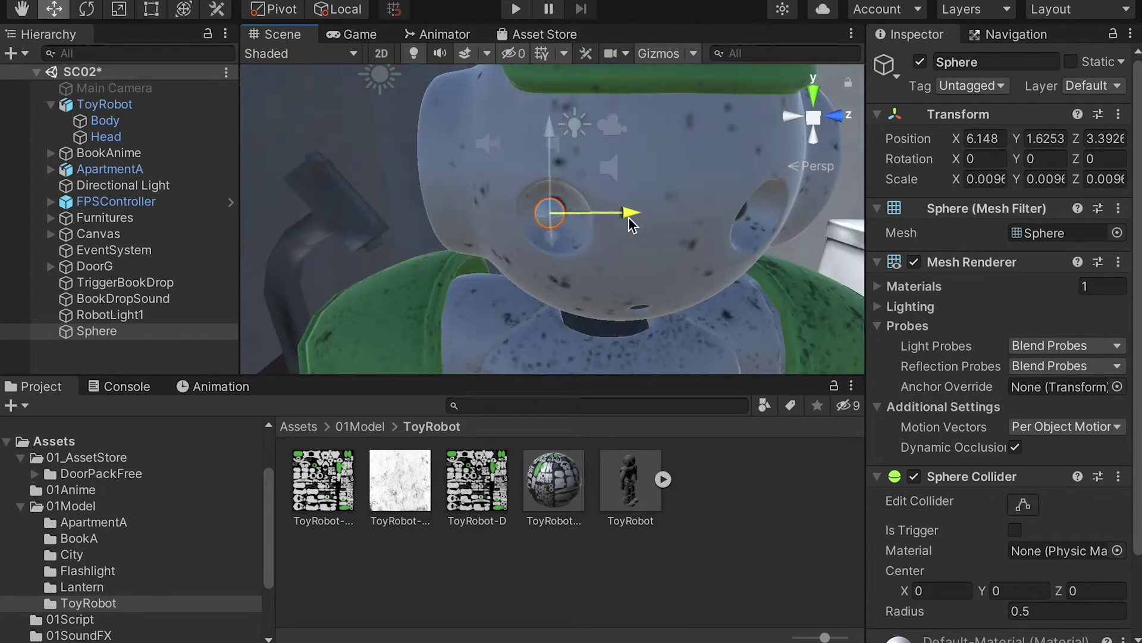
# Step: Fit the sphere into the robot's eye socket at about X 6.1368, Y 1.6233, Z 3.3961
pyautogui.moveTo(629, 219); pyautogui.dragTo(618, 141)
pyautogui.moveTo(584, 89); pyautogui.dragTo(586, 102)
pyautogui.keyDown('alt'); pyautogui.moveTo(669, 172); pyautogui.dragTo(589, 286); pyautogui.keyUp('alt')
pyautogui.moveTo(636, 238); pyautogui.dragTo(711, 282)
pyautogui.keyDown('alt'); pyautogui.moveTo(710, 280); pyautogui.dragTo(581, 162); pyautogui.keyUp('alt')
pyautogui.keyDown('alt'); pyautogui.moveTo(715, 203); pyautogui.dragTo(627, 216); pyautogui.keyUp('alt')
pyautogui.keyDown('alt'); pyautogui.moveTo(697, 211); pyautogui.dragTo(612, 171, button='right'); pyautogui.keyUp('alt')
pyautogui.press('f')
pyautogui.scroll(-5, 665, 184)
pyautogui.scroll(6, 642, 191)
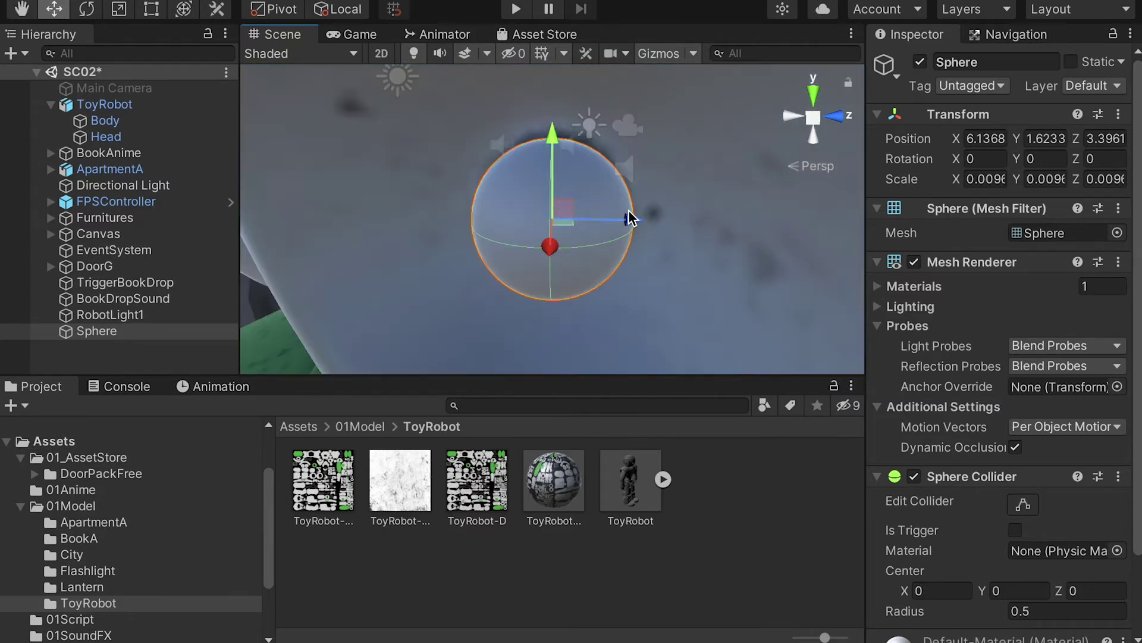
pyautogui.scroll(-5, 632, 217)
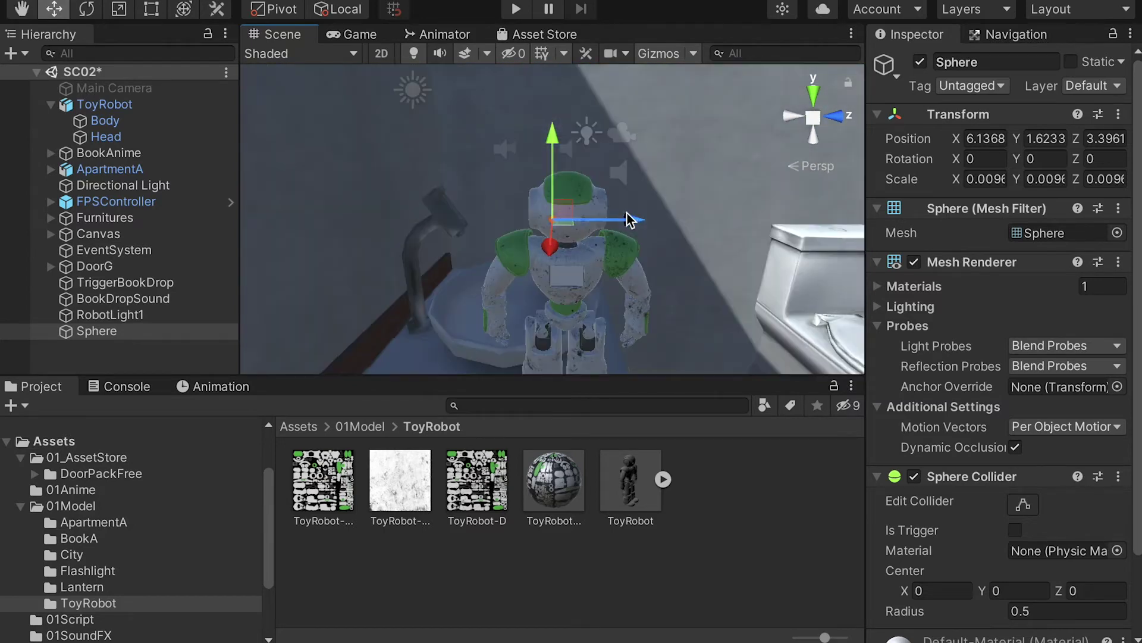
# Step: Rename the eye sphere as RobotLight2, reusing the name of the chest plane
pyautogui.click(119, 314)
pyautogui.click(137, 315)
pyautogui.hotkey('ctrl', 'c')
pyautogui.click(120, 331)
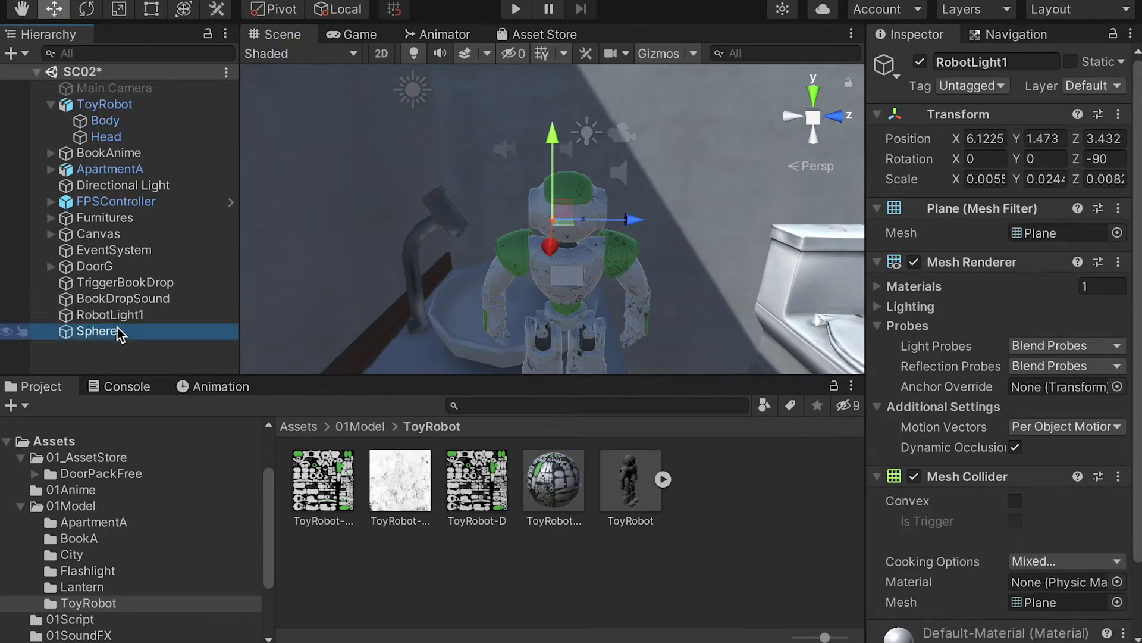
pyautogui.click(122, 328)
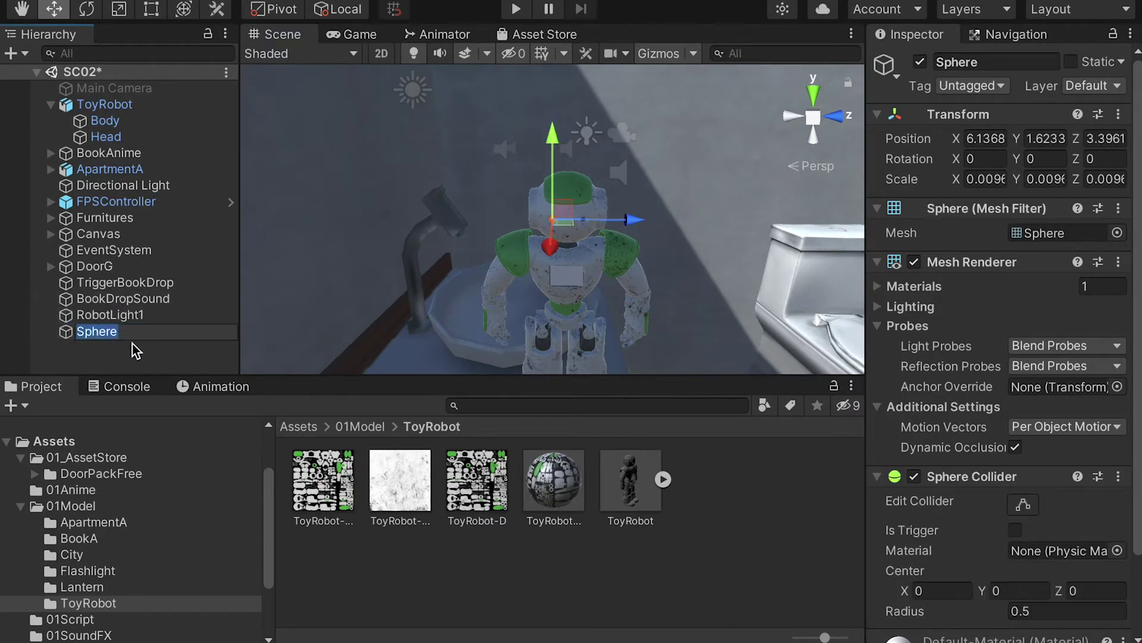
pyautogui.hotkey('ctrl', 'v')
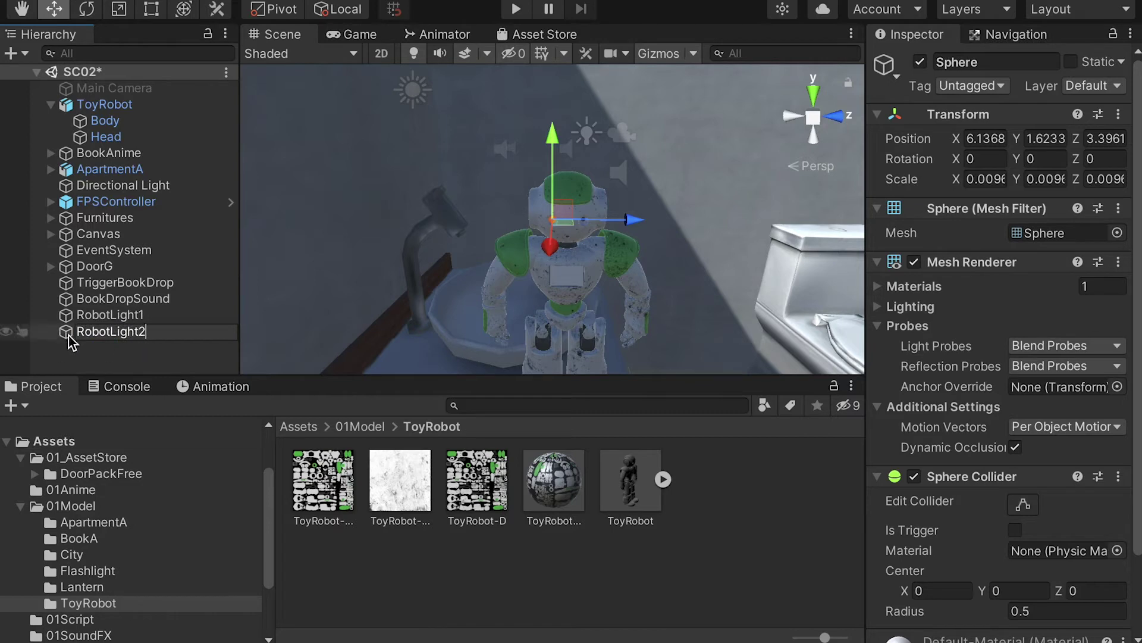
pyautogui.press('Return')
# Step: Duplicate RobotLight2 and move the copy along Z to about 3.4668, into the robot's other eye socket
pyautogui.hotkey('ctrl', 'd')
pyautogui.moveTo(643, 220)
pyautogui.mouseDown()
pyautogui.moveTo(663, 216)
pyautogui.moveTo(630, 218)
pyautogui.moveTo(660, 220)
pyautogui.mouseUp()
pyautogui.scroll(2, 620, 238)
pyautogui.press('f')
pyautogui.keyDown('alt'); pyautogui.moveTo(736, 243); pyautogui.dragTo(576, 253, button='right'); pyautogui.keyUp('alt')
pyautogui.keyDown('alt'); pyautogui.moveTo(576, 252); pyautogui.dragTo(602, 218); pyautogui.keyUp('alt')
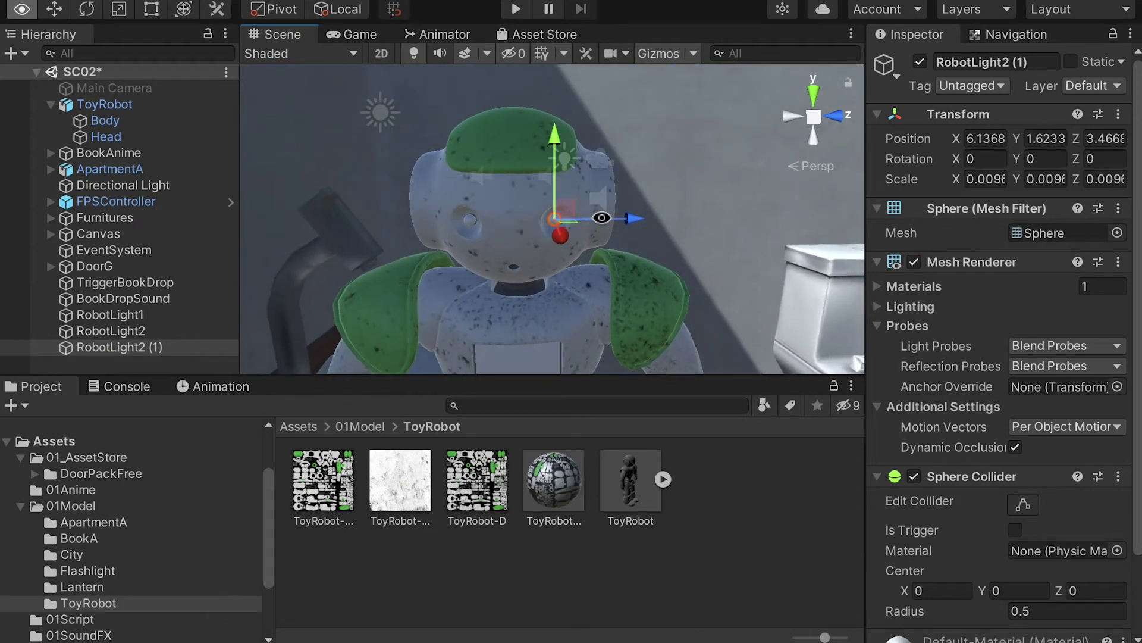
# Step: Rename the duplicated eye sphere as RobotLight3
pyautogui.click(136, 348)
pyautogui.press('Right')
pyautogui.press('BackSpace')
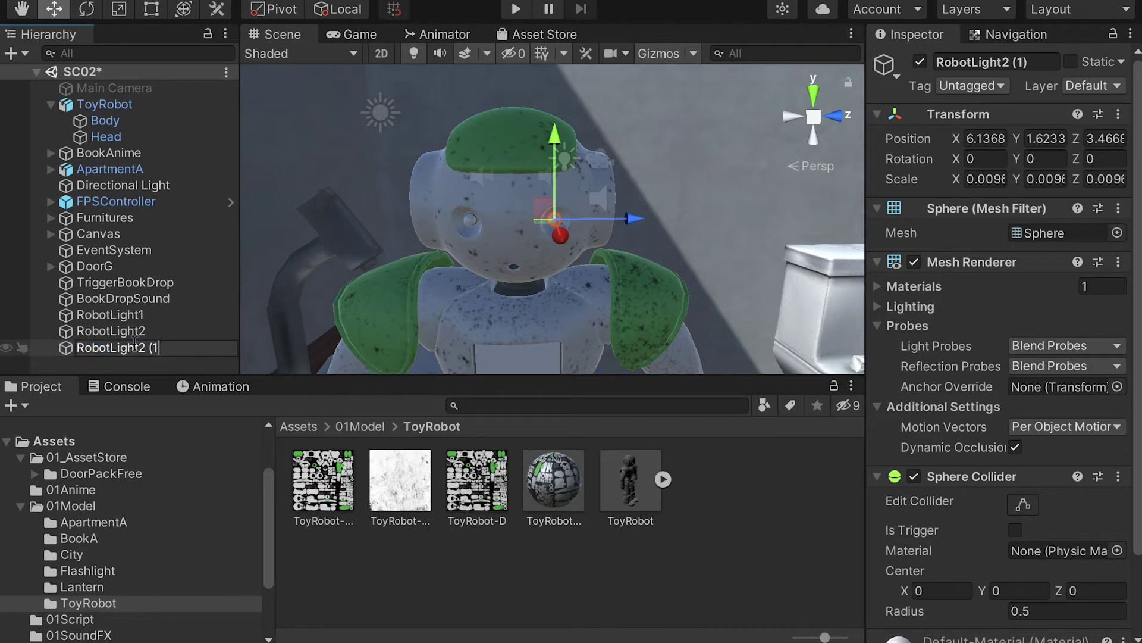
pyautogui.click(147, 369)
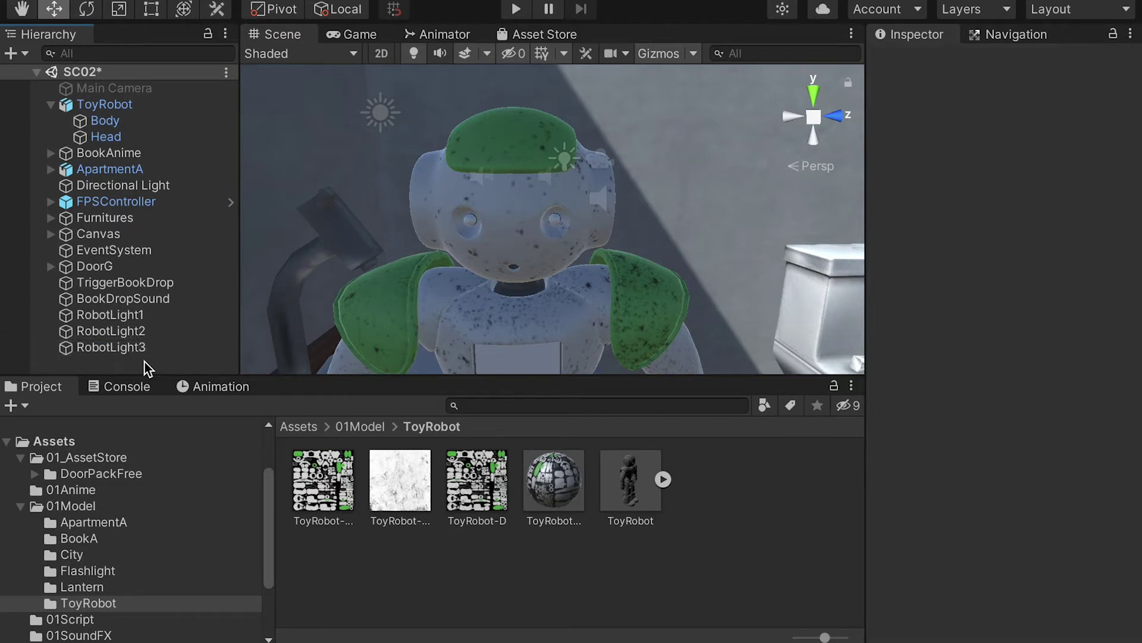
# Step: Create a new material named ToyRobot-Light in the ToyRobot folder
pyautogui.rightClick(697, 578)
pyautogui.moveTo(740, 328)
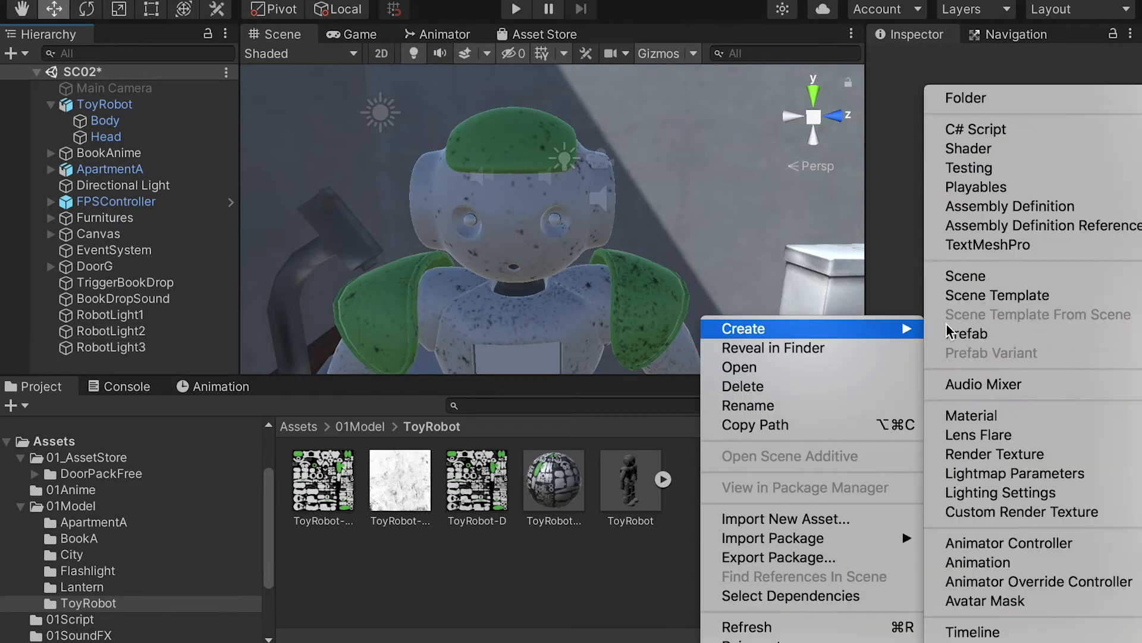
pyautogui.click(987, 416)
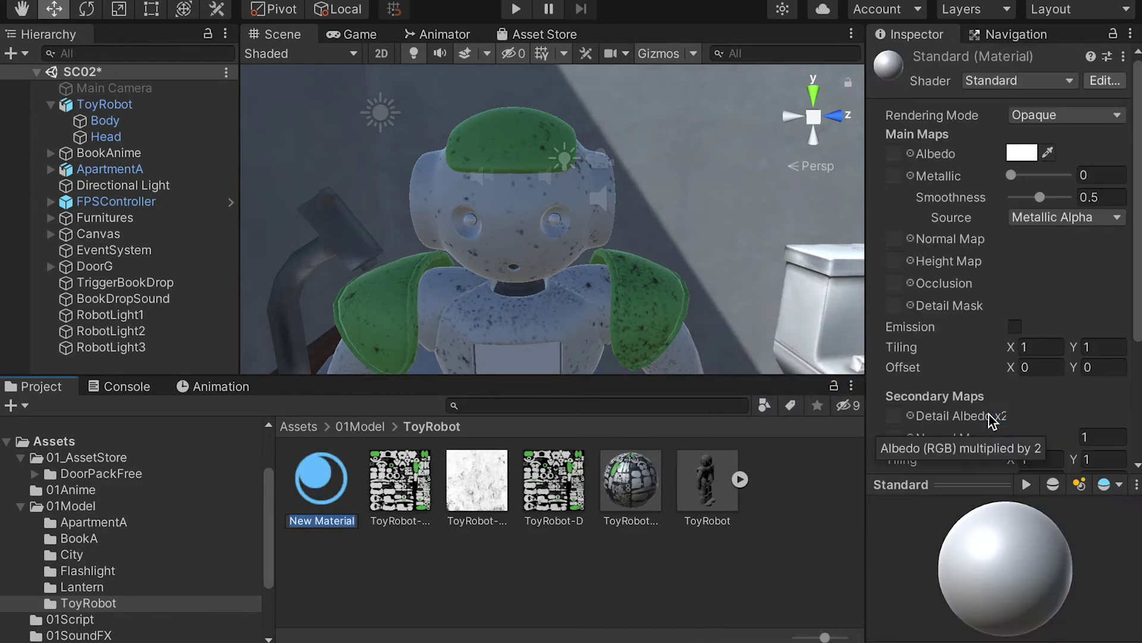
pyautogui.write('ToyRobot-Li')
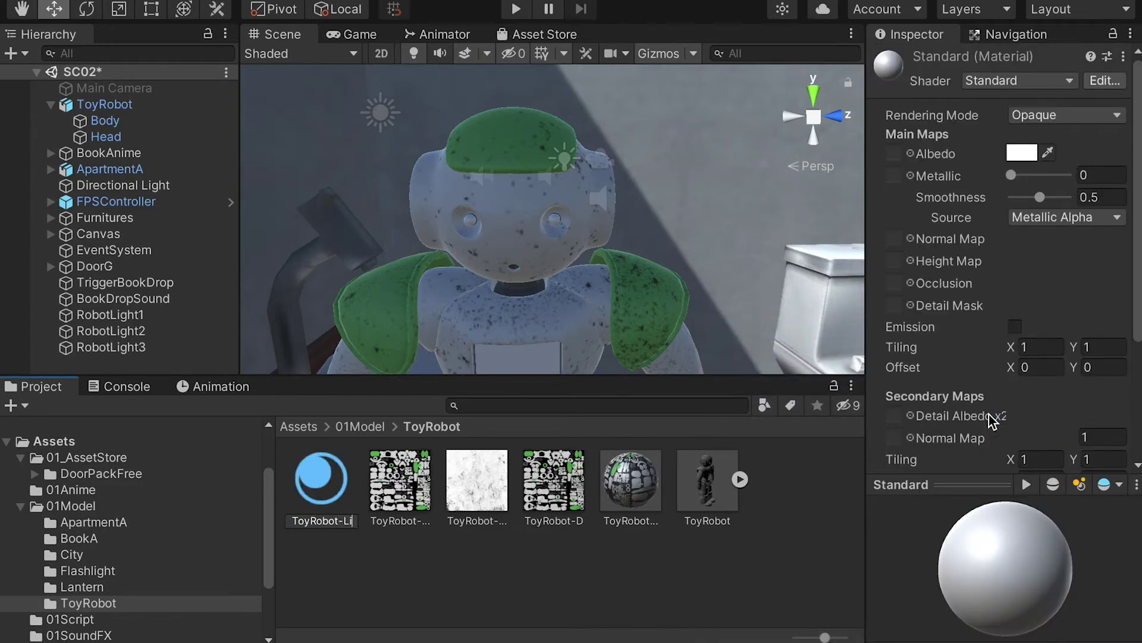
pyautogui.press('Return')
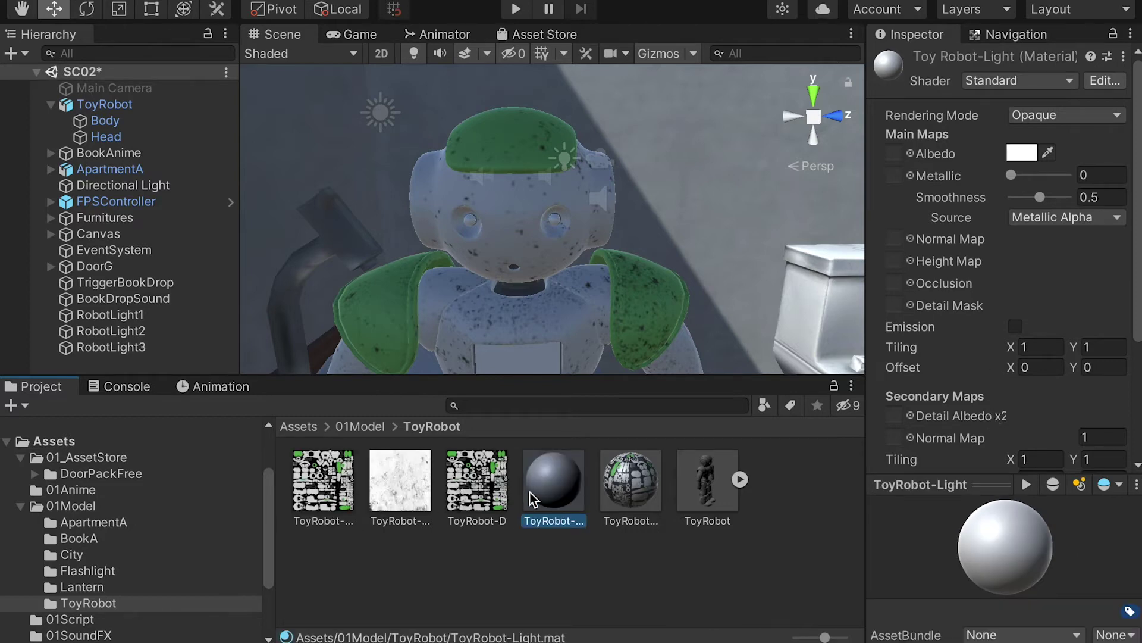
# Step: Set the ToyRobot-Light material's albedo colour to pure red, FF0000
pyautogui.click(1021, 154)
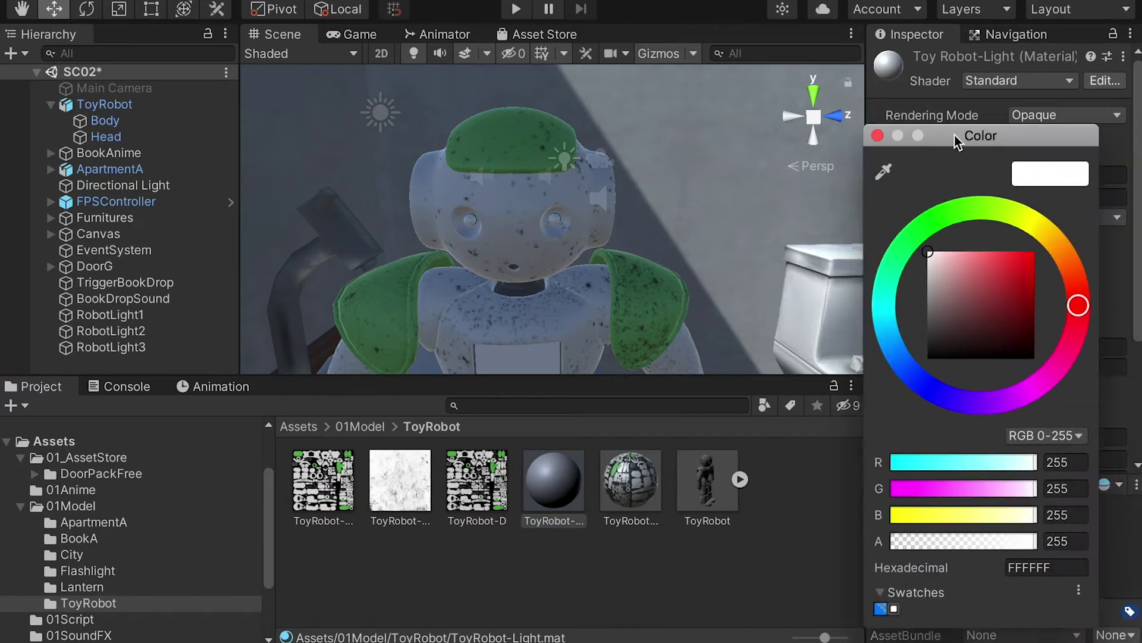
pyautogui.moveTo(962, 277); pyautogui.dragTo(1032, 241)
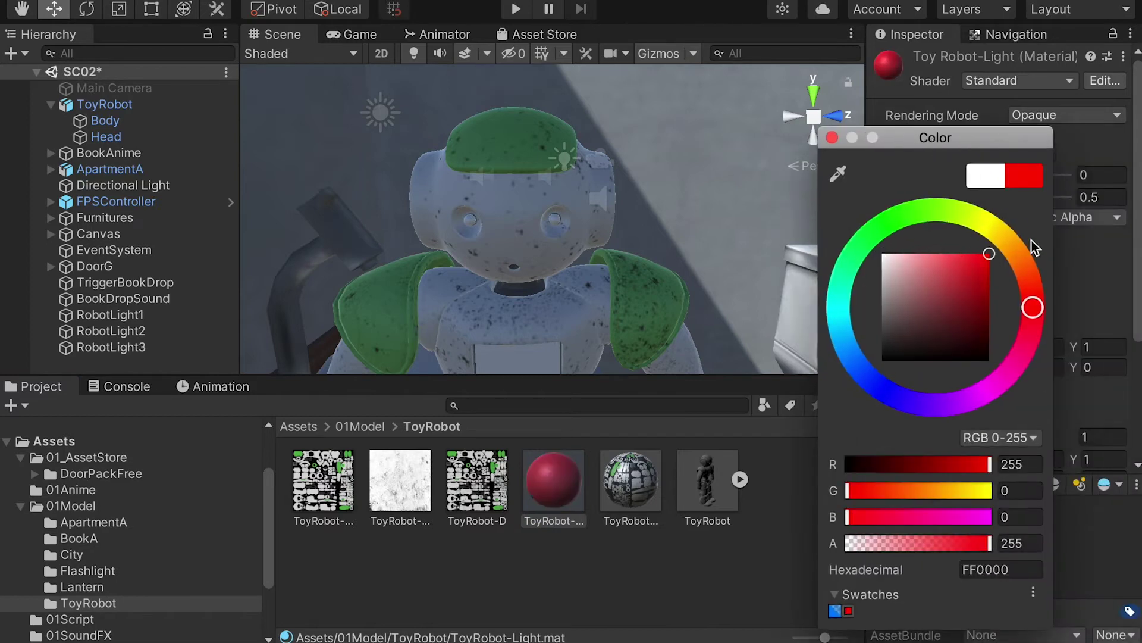
pyautogui.click(833, 138)
# Step: Change the ToyRobot-Light material's shader to the legacy Self-Illumin Diffuse shader
pyautogui.click(1020, 83)
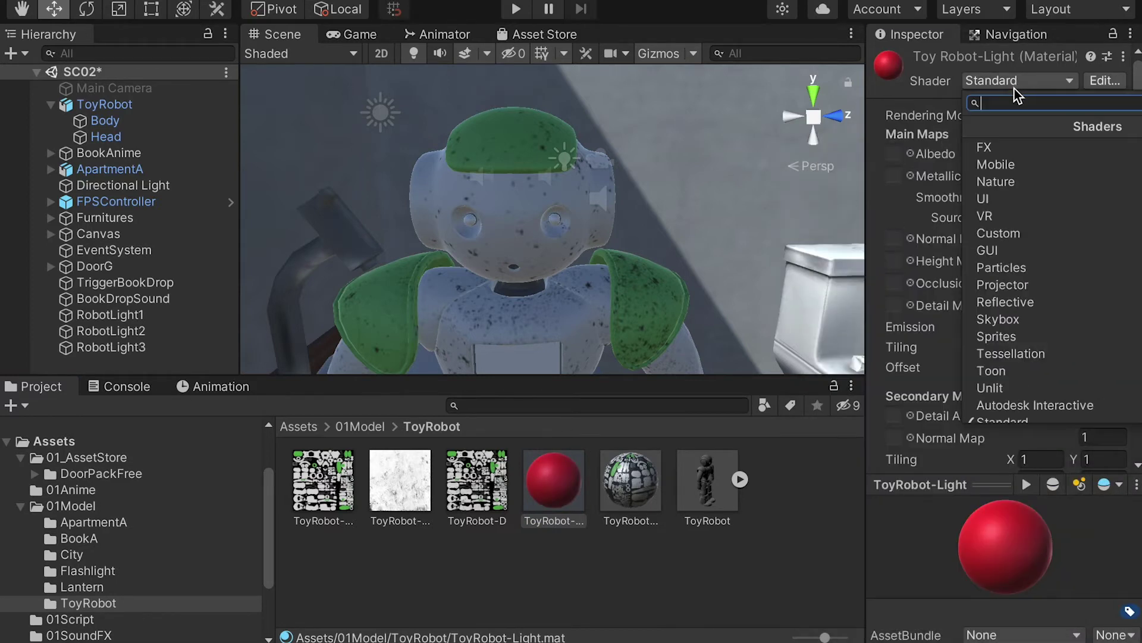
pyautogui.scroll(-2, 1035, 344)
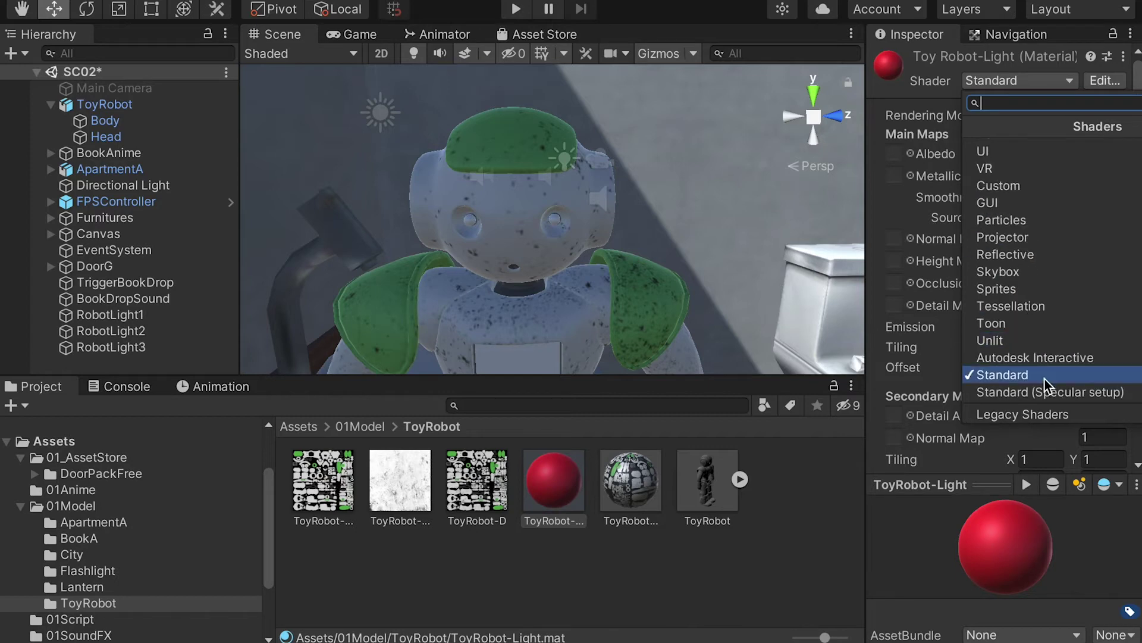
pyautogui.click(1048, 416)
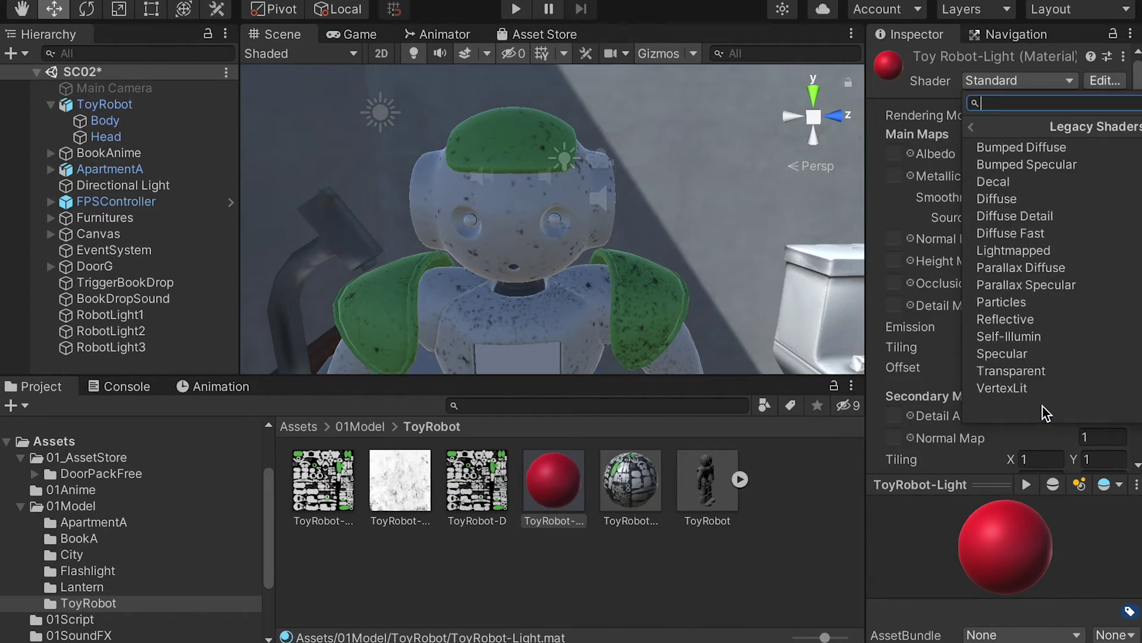
pyautogui.click(1011, 337)
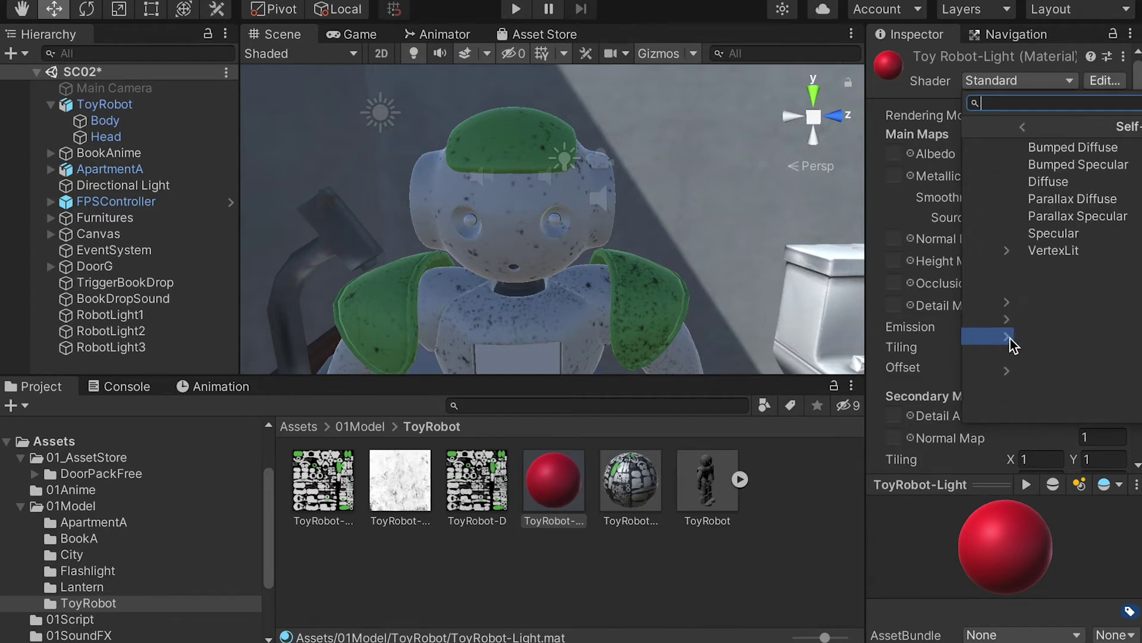
pyautogui.click(1002, 181)
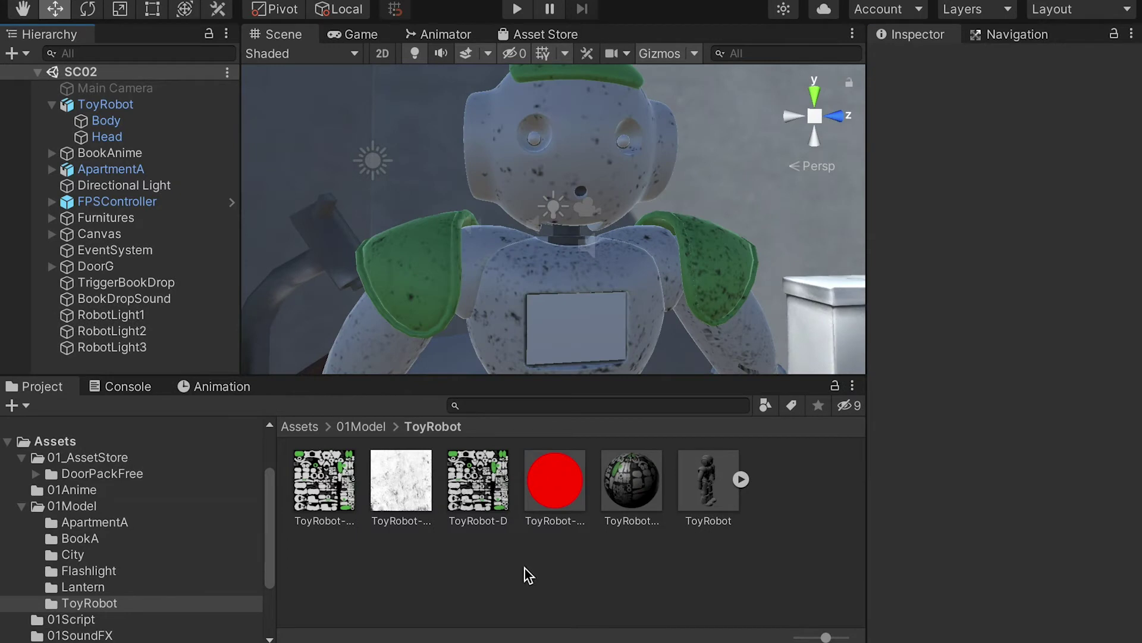
# Step: Apply the red ToyRobot-Light material to the robot's chest plane and both eye spheres
pyautogui.moveTo(555, 488); pyautogui.dragTo(554, 340)
pyautogui.keyDown('alt'); pyautogui.scroll(2, 605, 255); pyautogui.keyUp('alt')
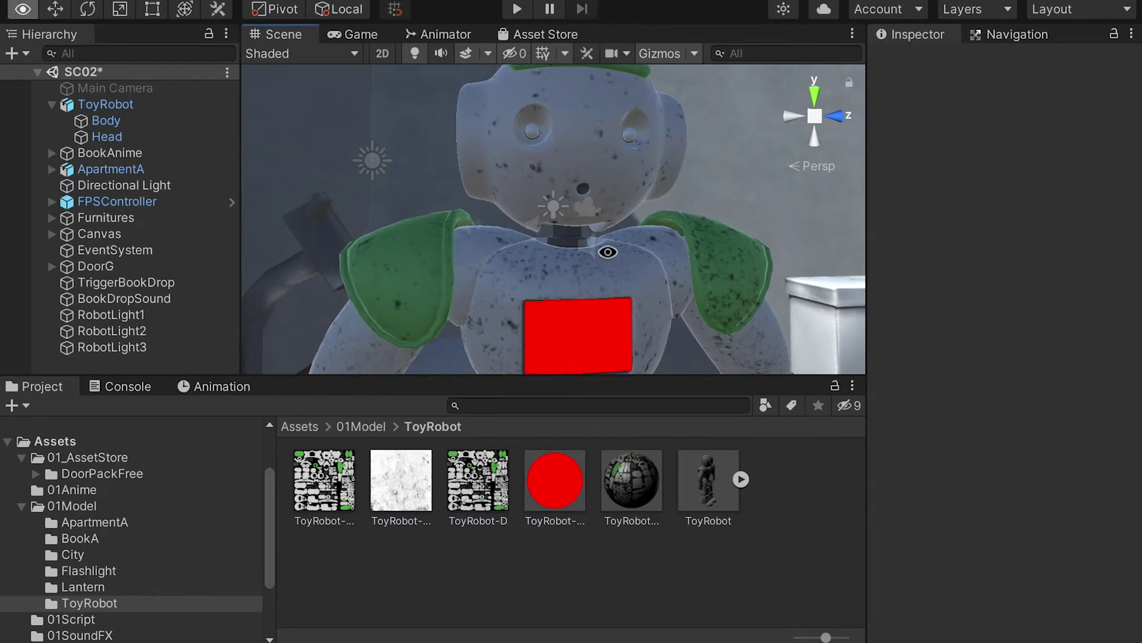
pyautogui.keyDown('alt'); pyautogui.scroll(-3, 605, 256); pyautogui.keyUp('alt')
pyautogui.scroll(1, 603, 256)
pyautogui.scroll(3, 603, 256)
pyautogui.moveTo(700, 275); pyautogui.dragTo(589, 260, button='middle')
pyautogui.moveTo(555, 481); pyautogui.dragTo(490, 251)
pyautogui.moveTo(581, 483); pyautogui.dragTo(580, 265)
pyautogui.scroll(-2, 598, 300)
pyautogui.scroll(-2, 598, 301)
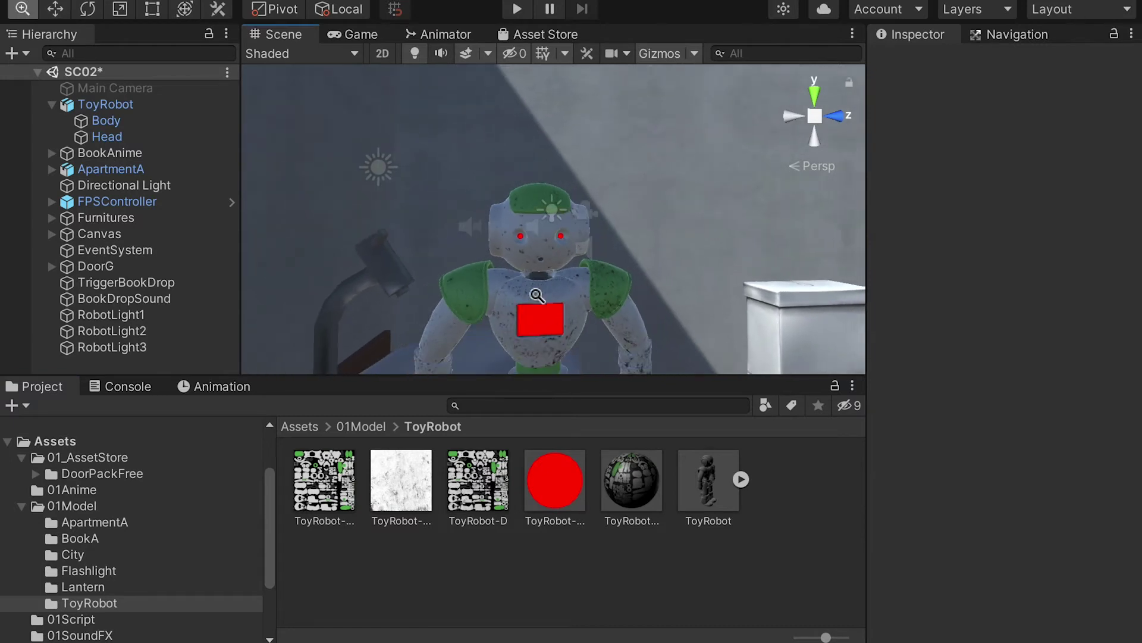
# Step: Frame RobotLight2 in the view and add a point light at its position in the robot's eye
pyautogui.click(104, 332)
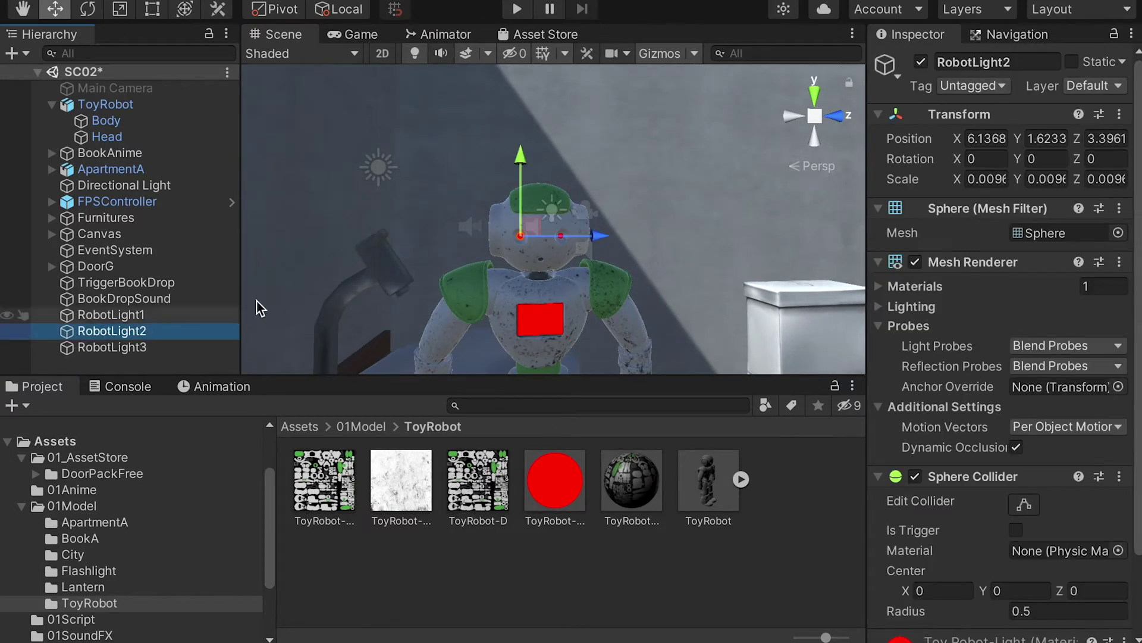
pyautogui.press('f')
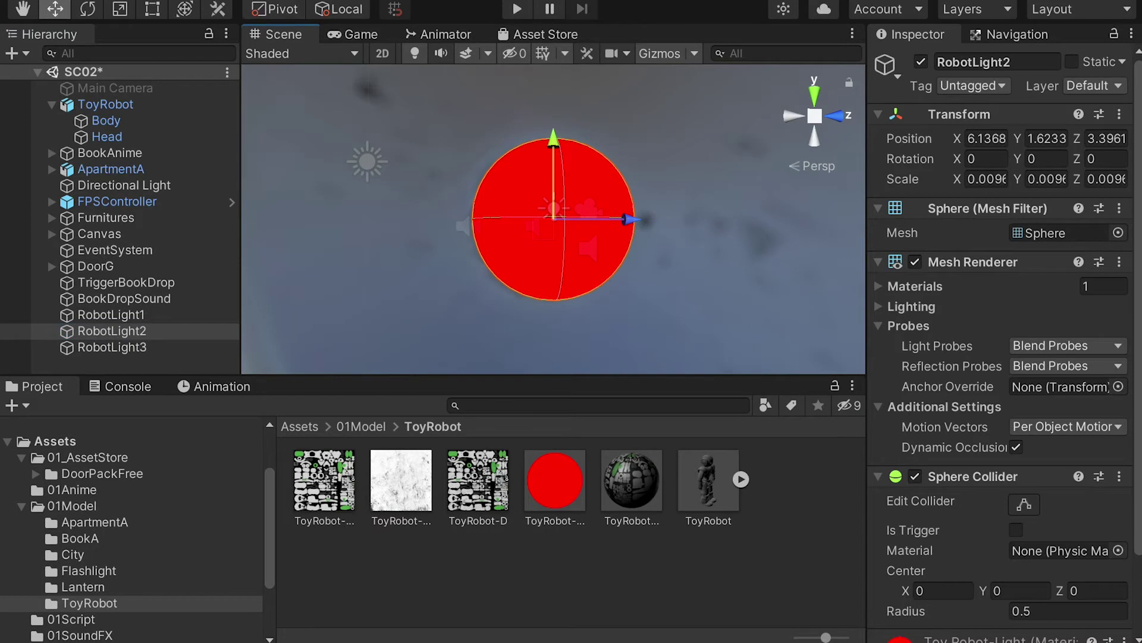
pyautogui.click(279, 1)
pyautogui.moveTo(324, 79)
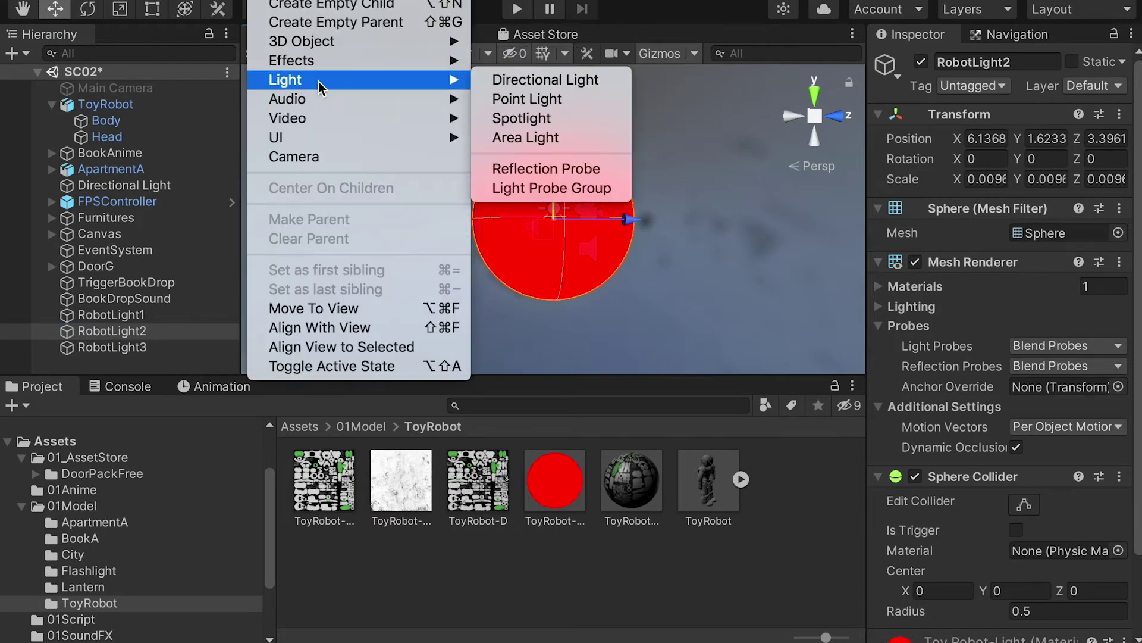
pyautogui.click(537, 105)
pyautogui.scroll(-10, 636, 205)
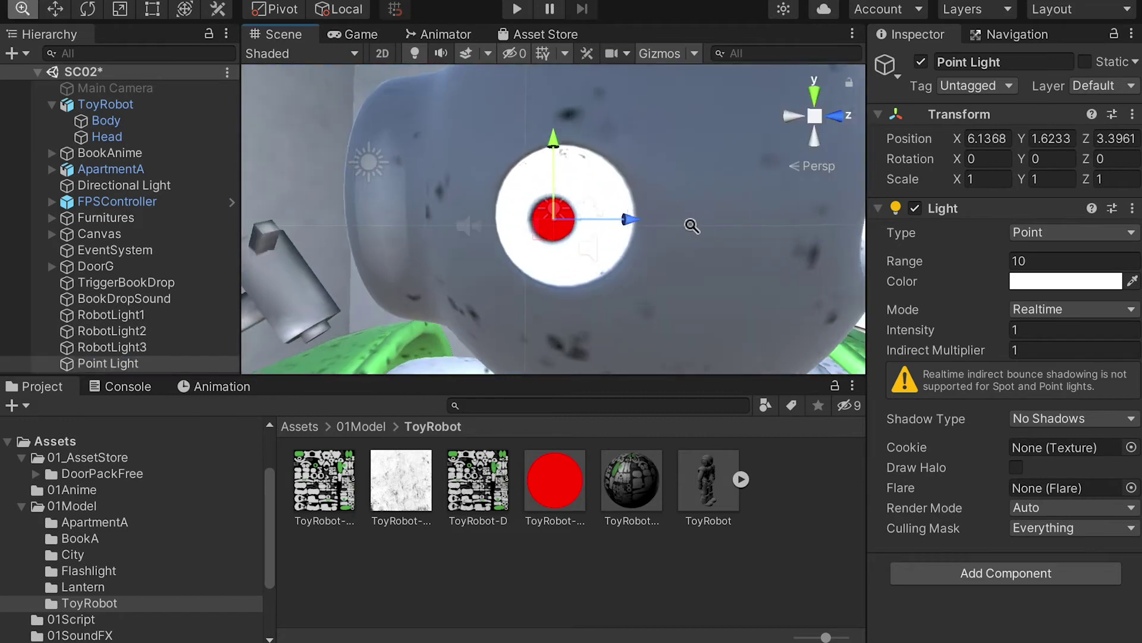
# Step: Move the point light just in front of the robot's eye and make it red with range 0.09 and intensity 1.6
pyautogui.keyDown('alt'); pyautogui.moveTo(623, 225); pyautogui.dragTo(656, 250); pyautogui.keyUp('alt')
pyautogui.moveTo(660, 260); pyautogui.dragTo(644, 248)
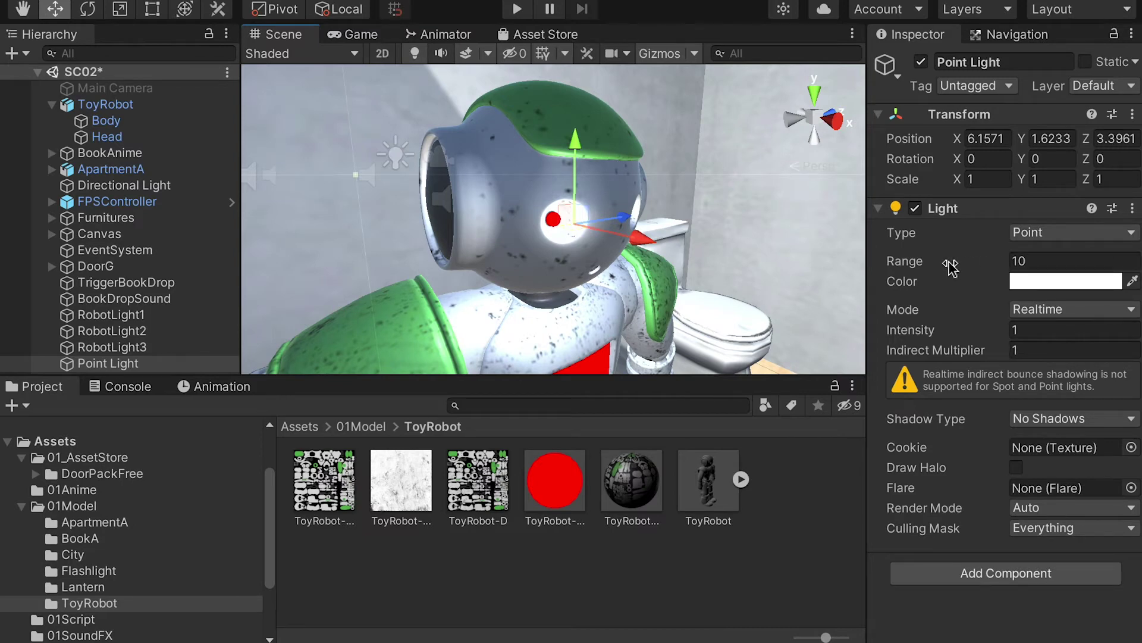
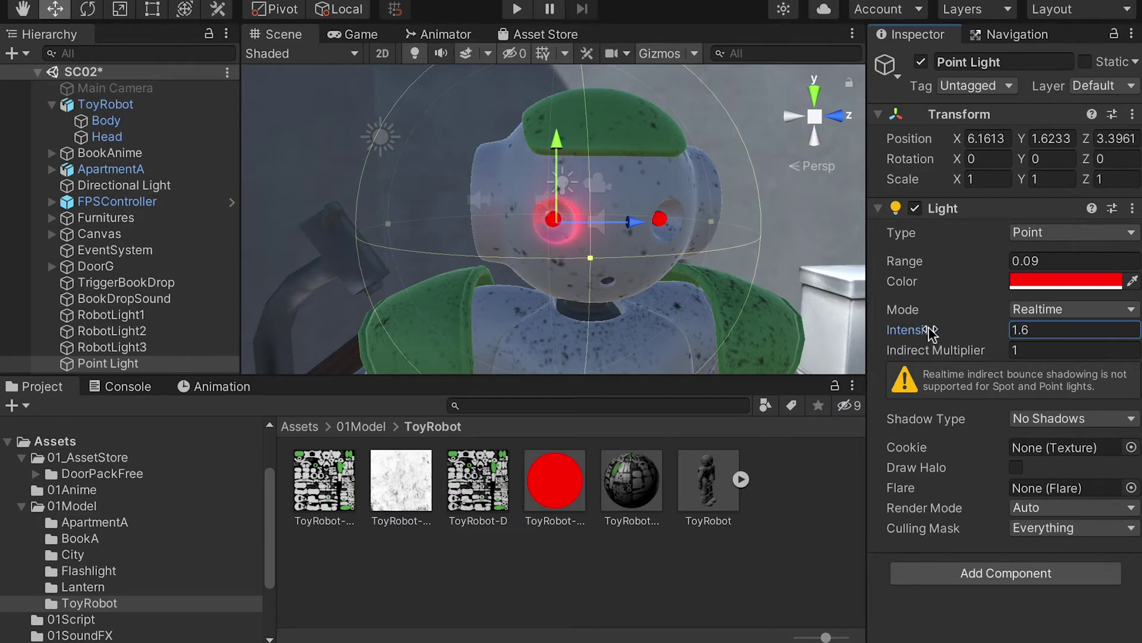
# Step: Duplicate the red eye light and place the copy at the robot's other eye, at about Z 3.4695
pyautogui.click(127, 364)
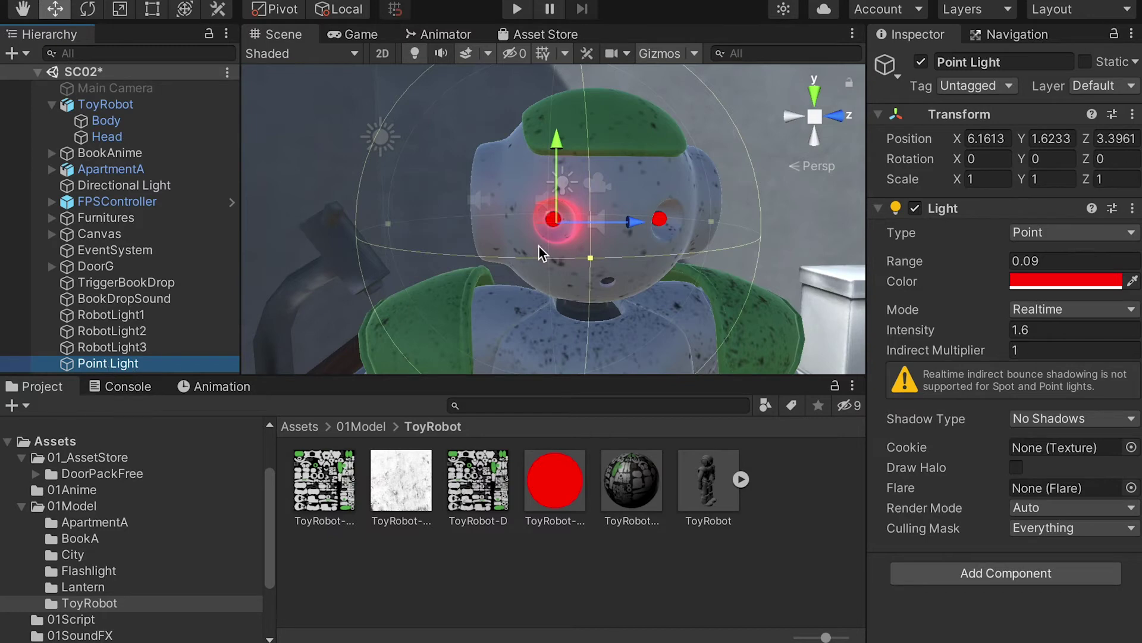
pyautogui.hotkey('ctrl', 'd')
pyautogui.keyDown('alt'); pyautogui.moveTo(589, 226); pyautogui.dragTo(754, 207); pyautogui.keyUp('alt')
# Step: Duplicate the second eye light and move the copy in front of the red chest screen, at about Y 1.48, Z 3.434
pyautogui.doubleClick(145, 366)
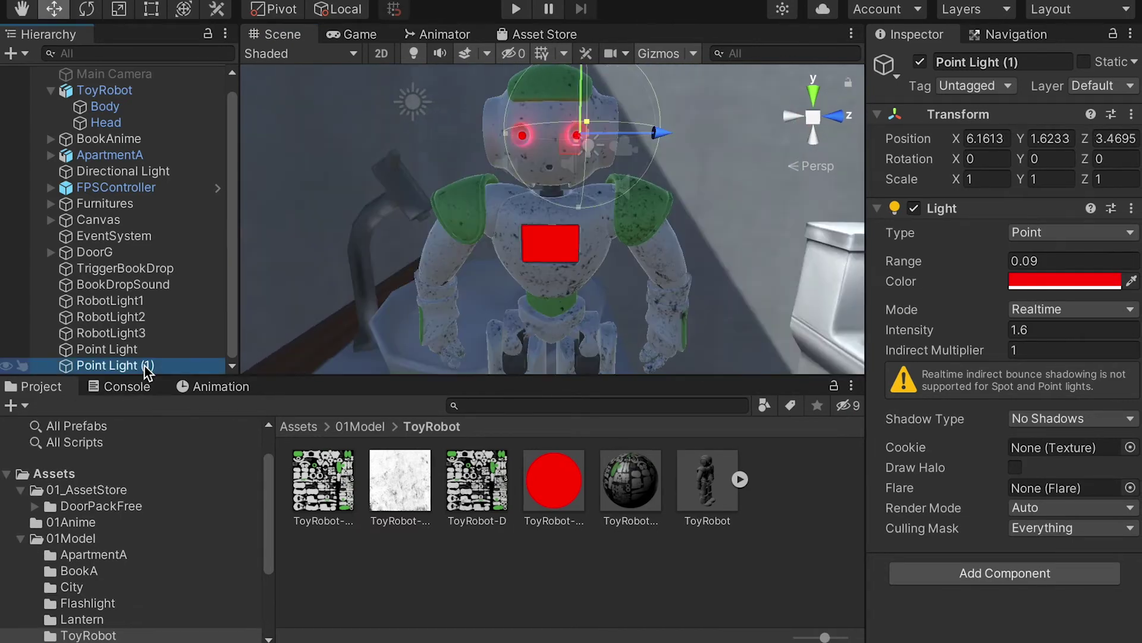
pyautogui.hotkey('ctrl', 'd')
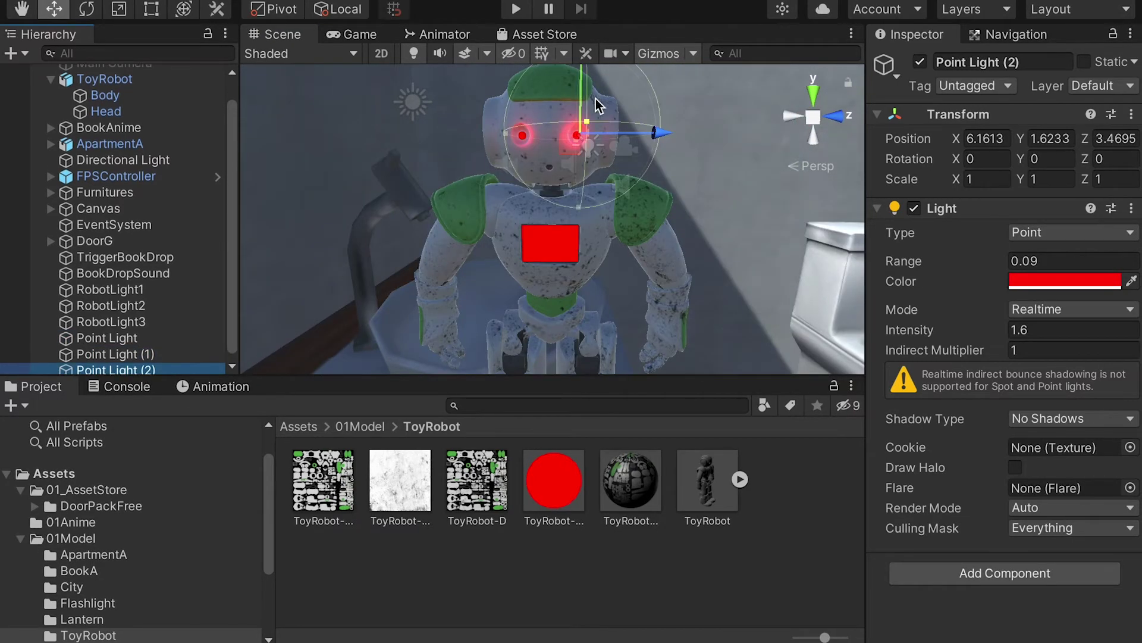
pyautogui.moveTo(581, 98); pyautogui.dragTo(632, 253)
pyautogui.keyDown('alt'); pyautogui.moveTo(633, 252); pyautogui.dragTo(541, 164); pyautogui.keyUp('alt')
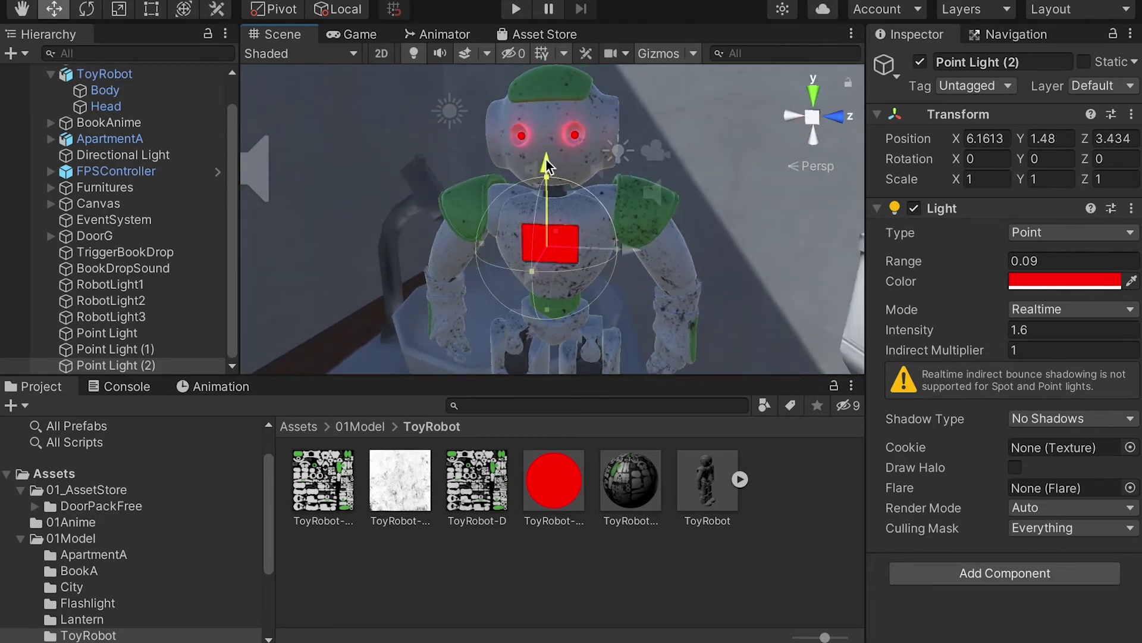
# Step: Set the chest light's intensity to 3.14 and its range to 0.13
pyautogui.moveTo(921, 337); pyautogui.dragTo(939, 334)
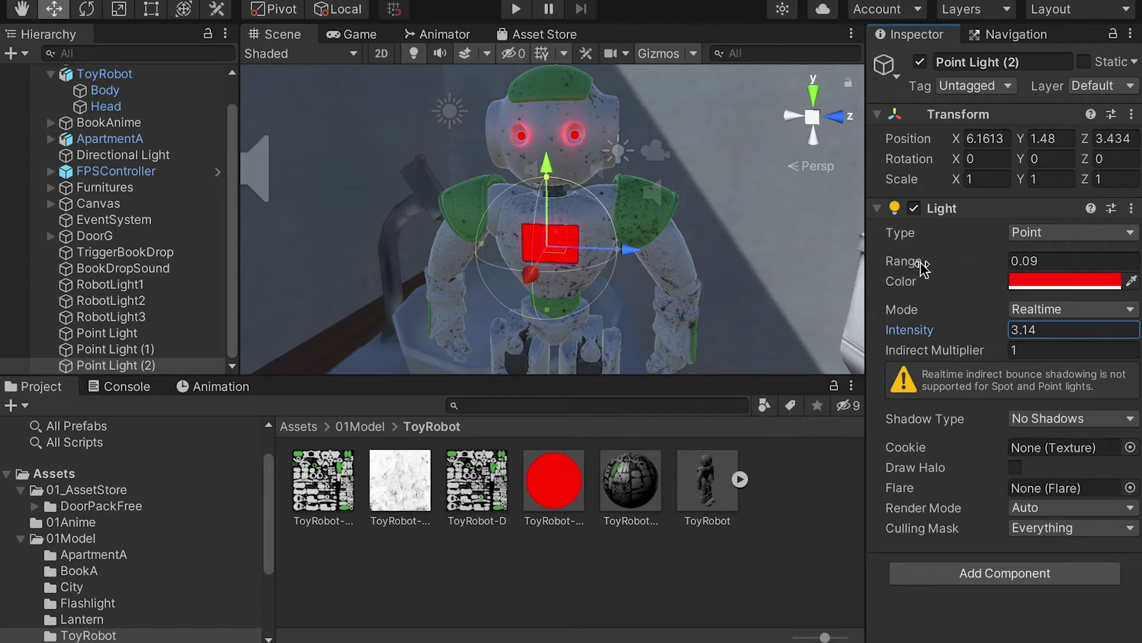
pyautogui.moveTo(919, 266); pyautogui.dragTo(917, 265)
pyautogui.keyDown('alt'); pyautogui.moveTo(601, 127); pyautogui.dragTo(714, 164); pyautogui.keyUp('alt')
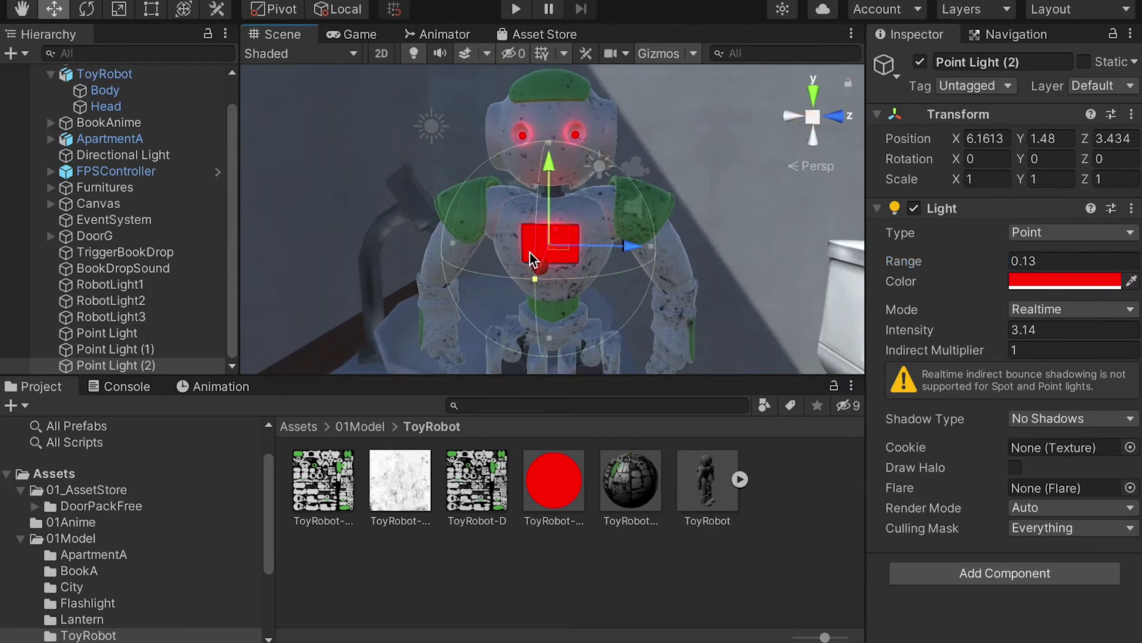
# Step: Unpack the ToyRobot prefab instance in the SC02 scene
pyautogui.keyDown('alt'); pyautogui.moveTo(603, 263); pyautogui.dragTo(573, 250); pyautogui.keyUp('alt')
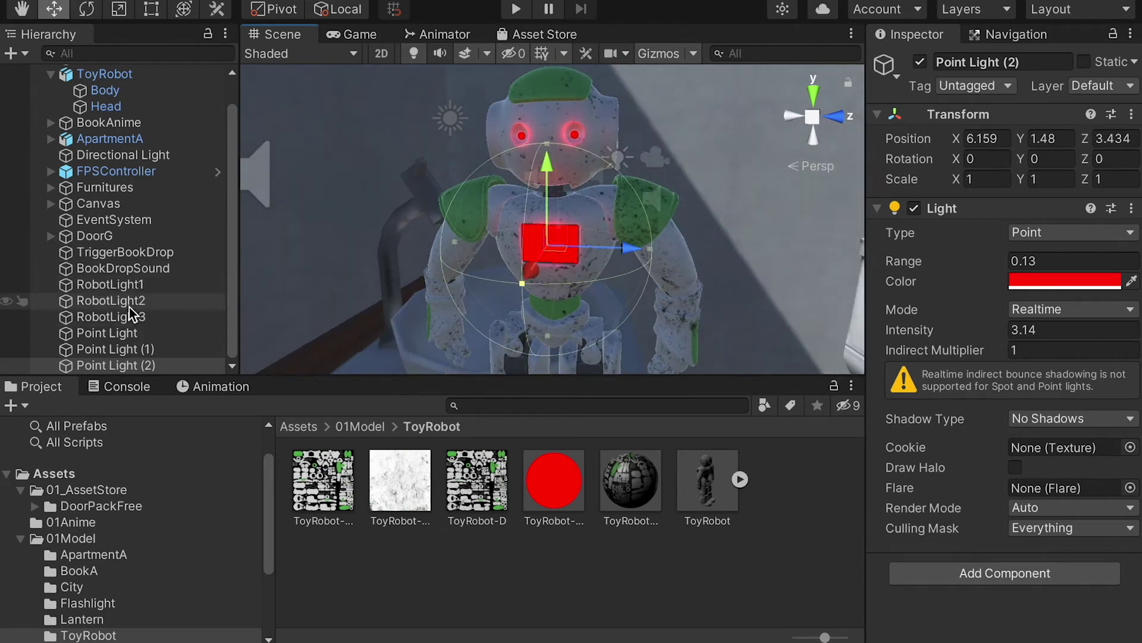
pyautogui.scroll(2, 122, 302)
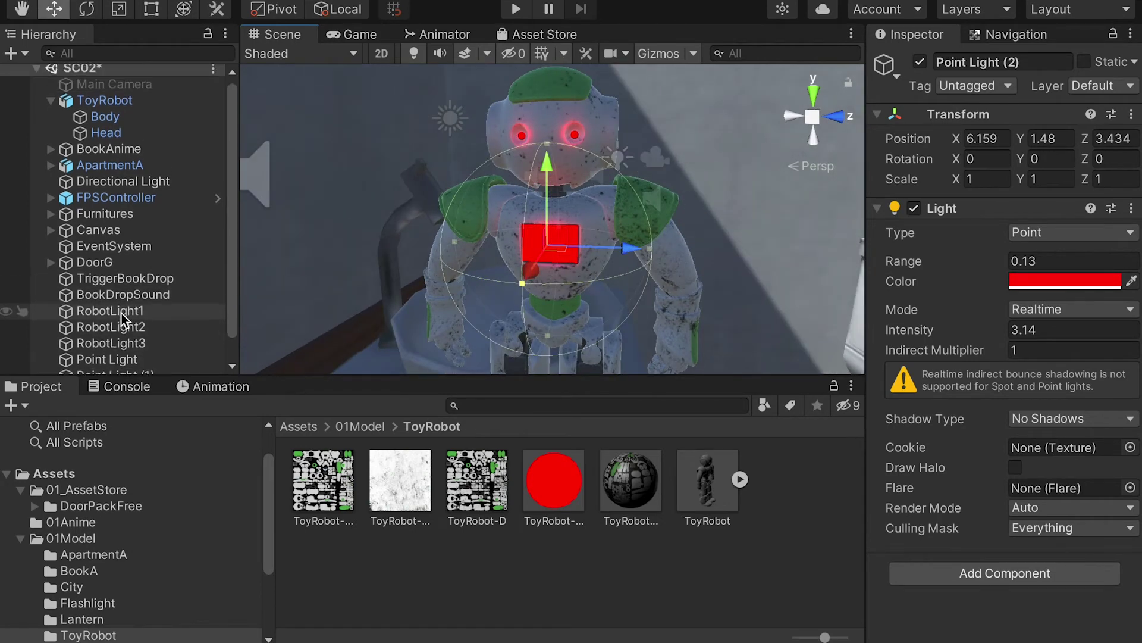
pyautogui.click(106, 104)
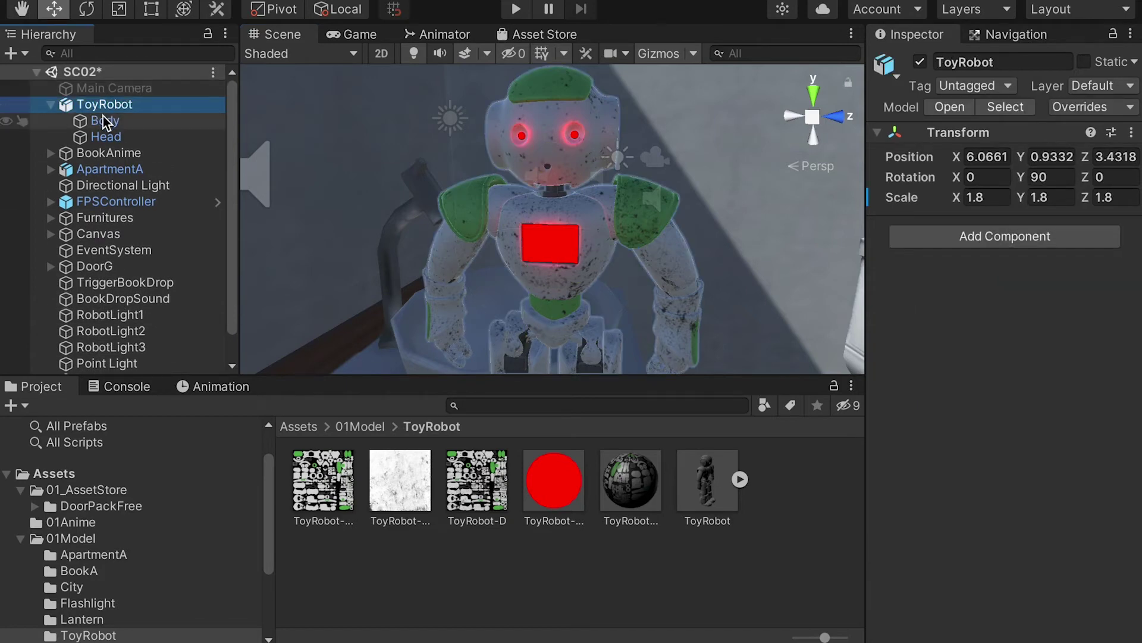
pyautogui.click(104, 153)
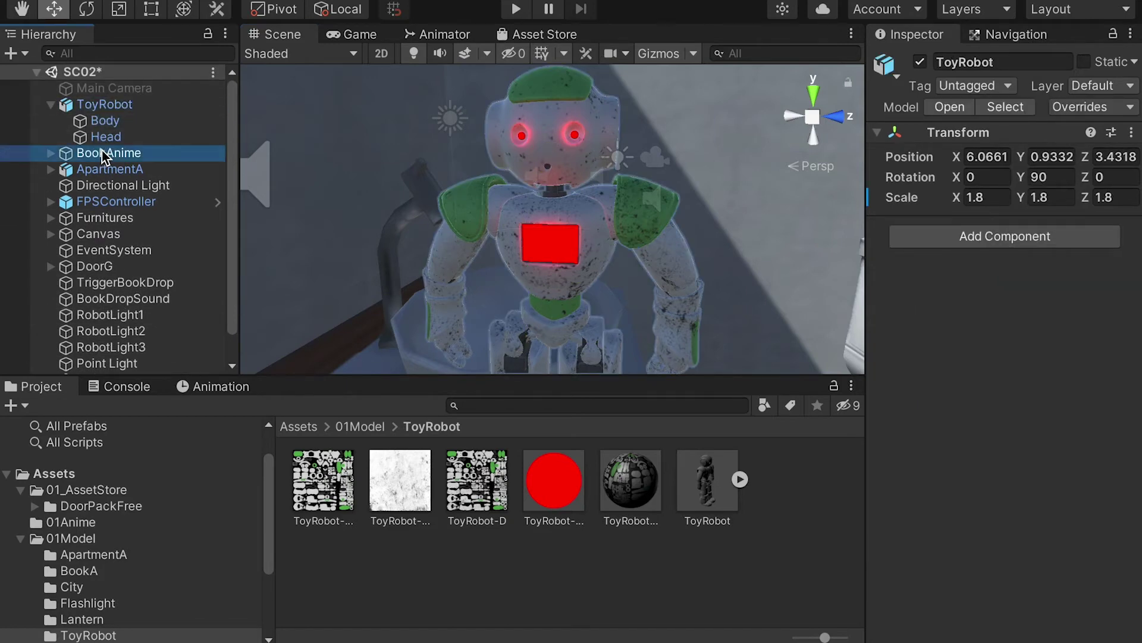
pyautogui.click(107, 106)
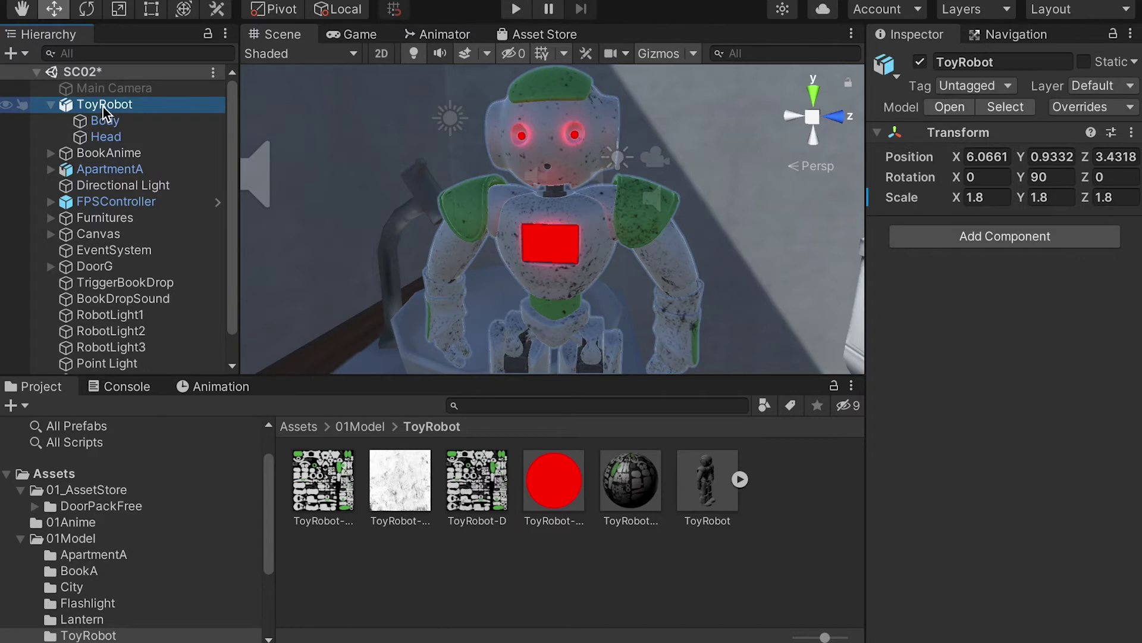
pyautogui.rightClick(104, 107)
pyautogui.moveTo(159, 343)
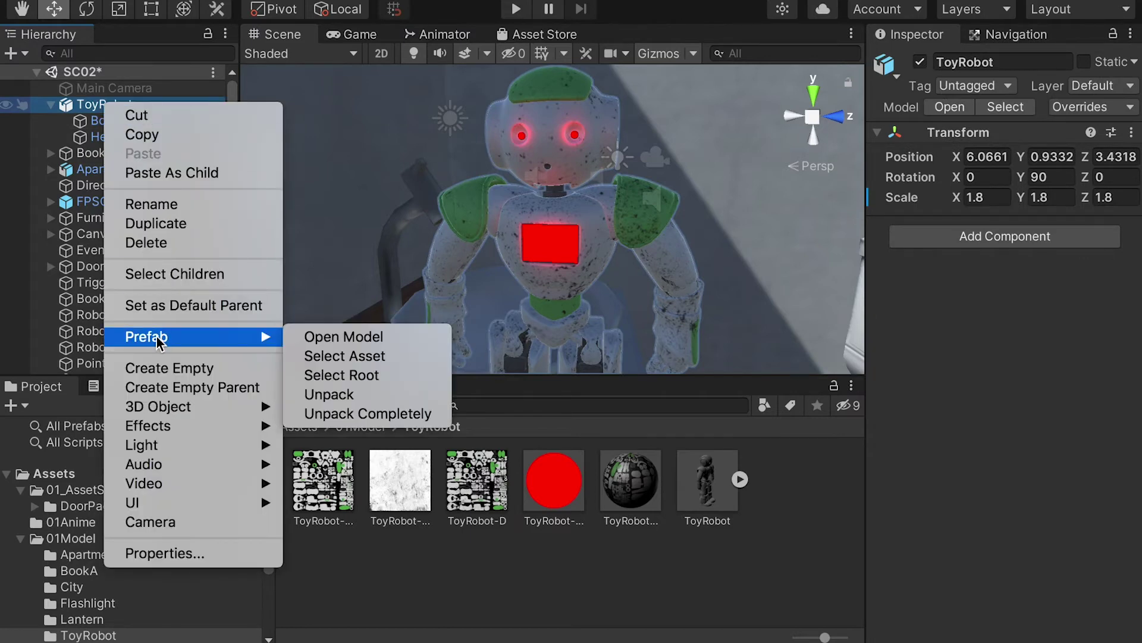
pyautogui.click(370, 398)
# Step: Make RobotLight2, RobotLight3 and Point Light (1) children of Point Light, and collapse that group
pyautogui.scroll(-2, 142, 275)
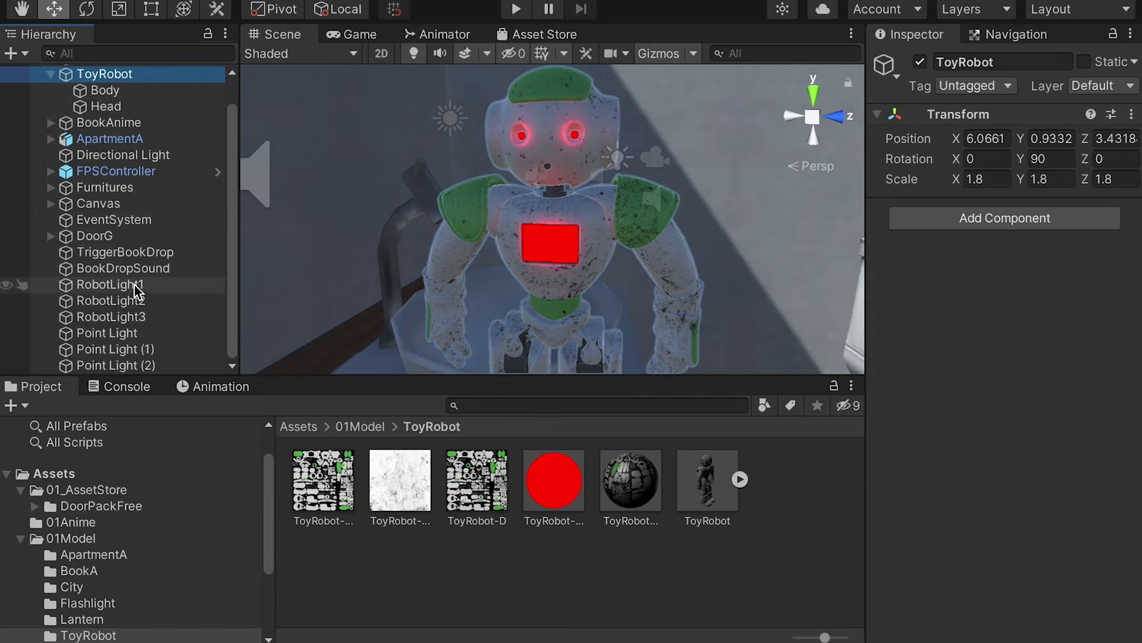
pyautogui.click(131, 285)
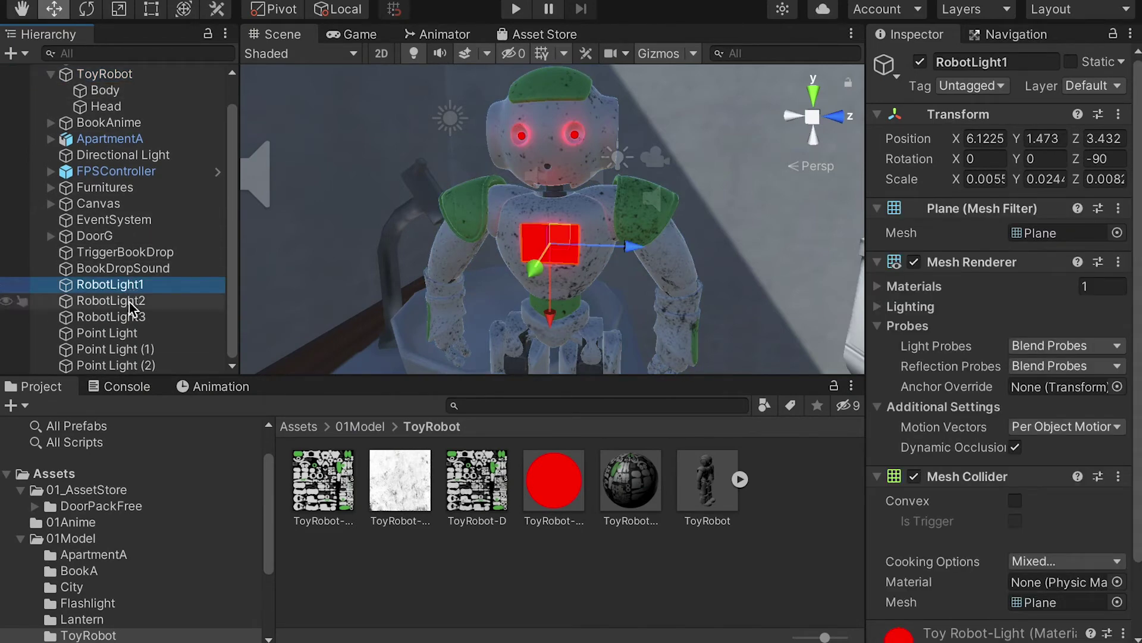
pyautogui.click(124, 301)
pyautogui.click(122, 317)
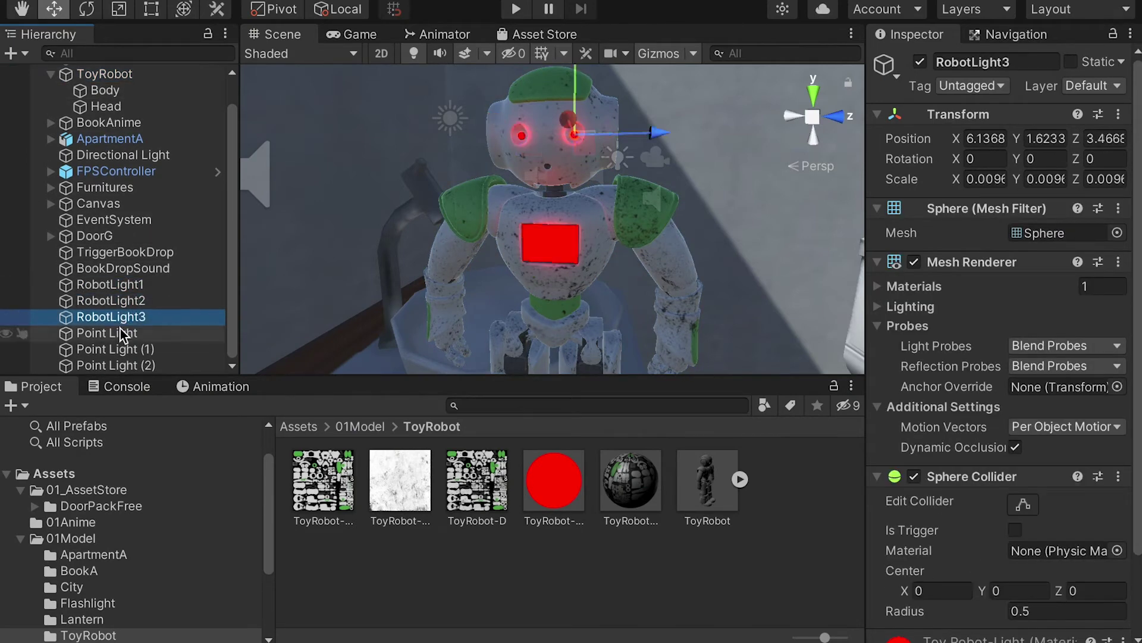
pyautogui.click(121, 335)
pyautogui.click(121, 349)
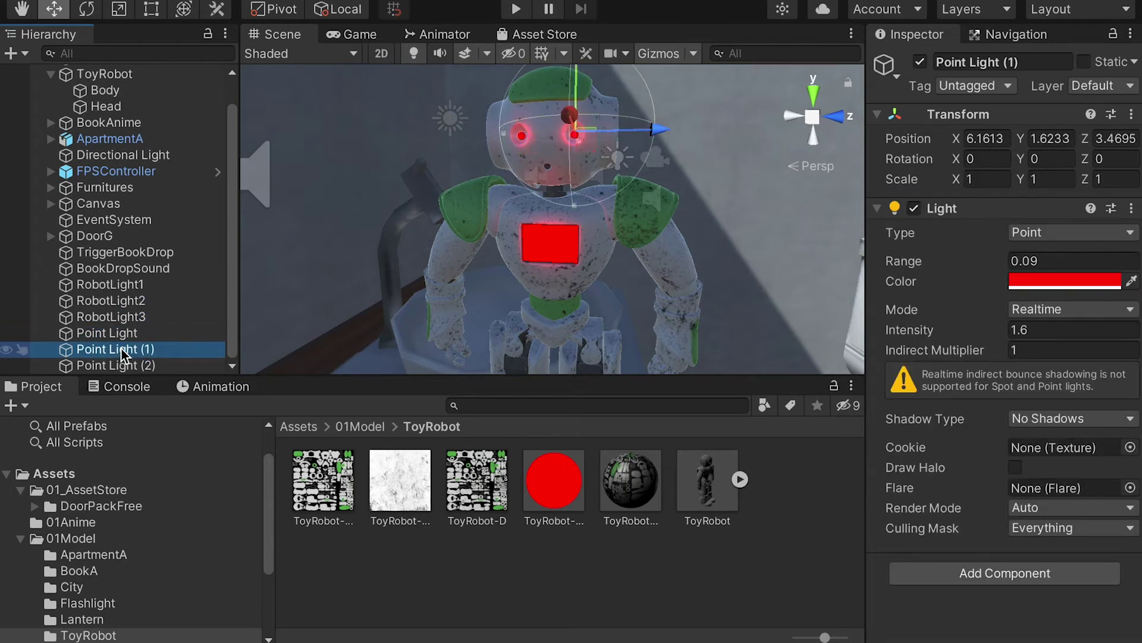
pyautogui.keyDown('shift'); pyautogui.click(118, 302); pyautogui.keyUp('shift')
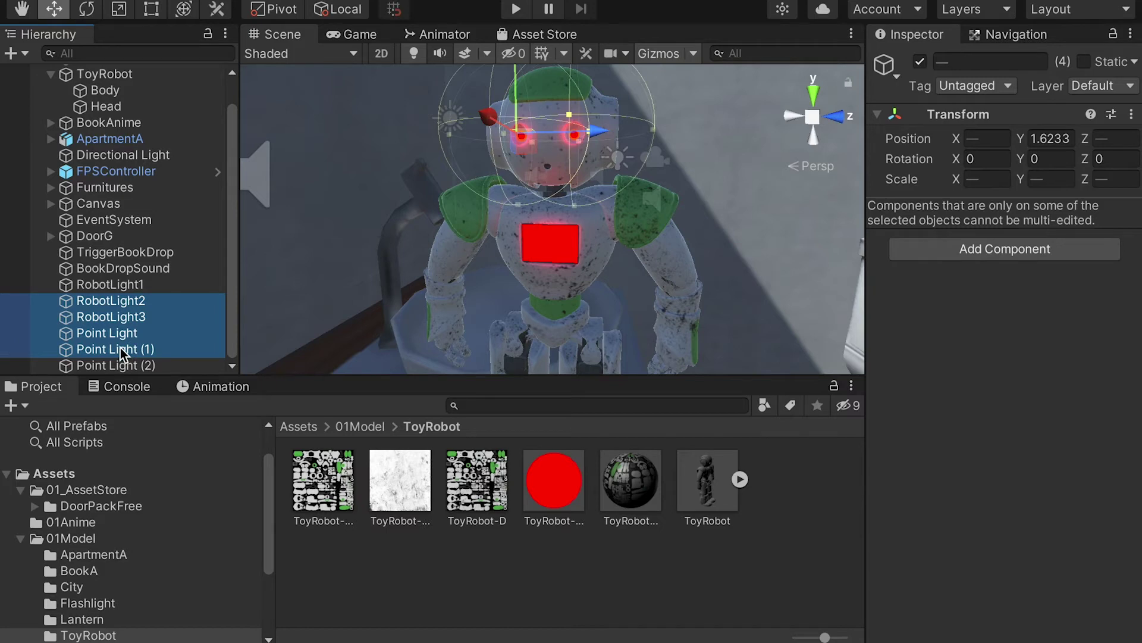
pyautogui.click(122, 350)
pyautogui.keyDown('shift'); pyautogui.click(114, 301); pyautogui.keyUp('shift')
pyautogui.keyDown('ctrl'); pyautogui.click(116, 333); pyautogui.keyUp('ctrl')
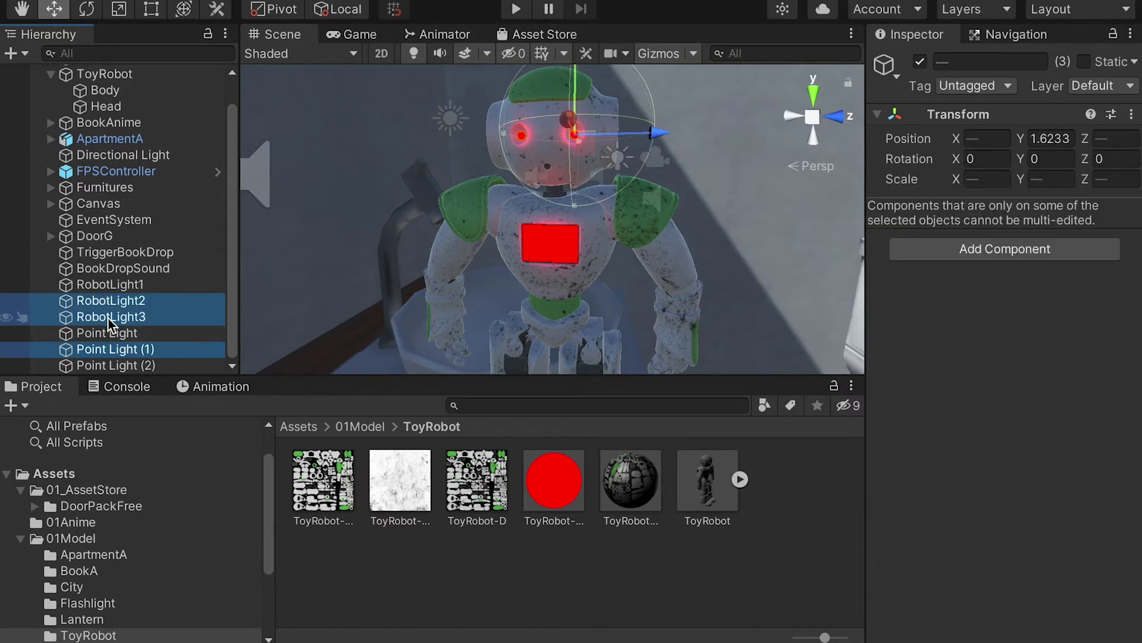
pyautogui.moveTo(108, 321); pyautogui.dragTo(107, 333)
pyautogui.click(54, 302)
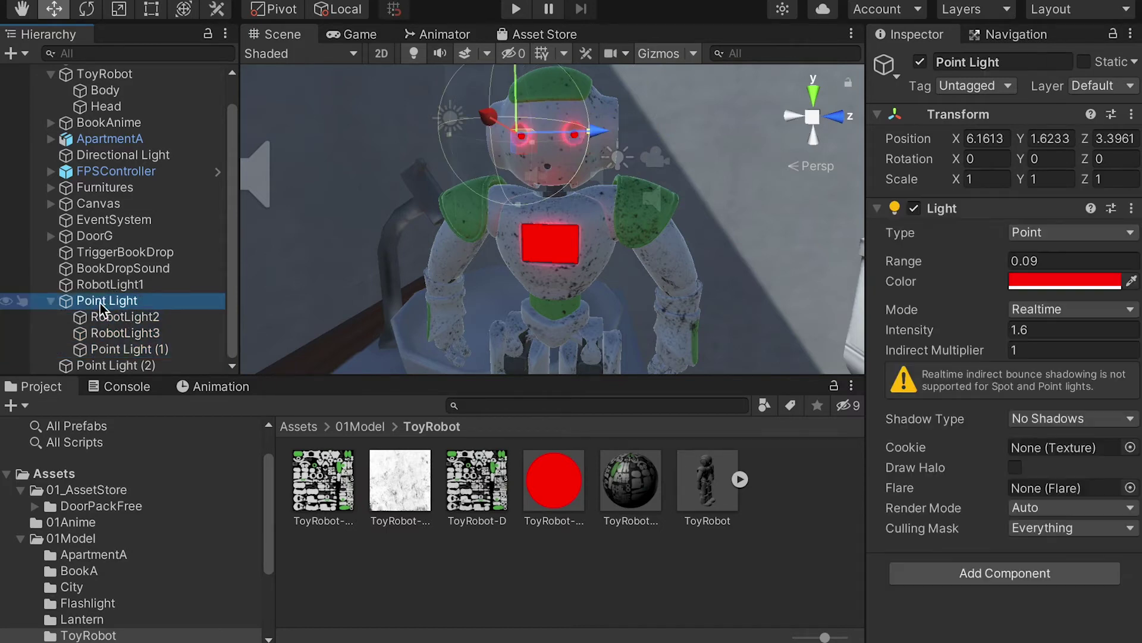
pyautogui.click(51, 301)
# Step: Toggle the Point Light group's active state off and on to check the eye lights, and rename the group RobotEyeLighting
pyautogui.click(117, 331)
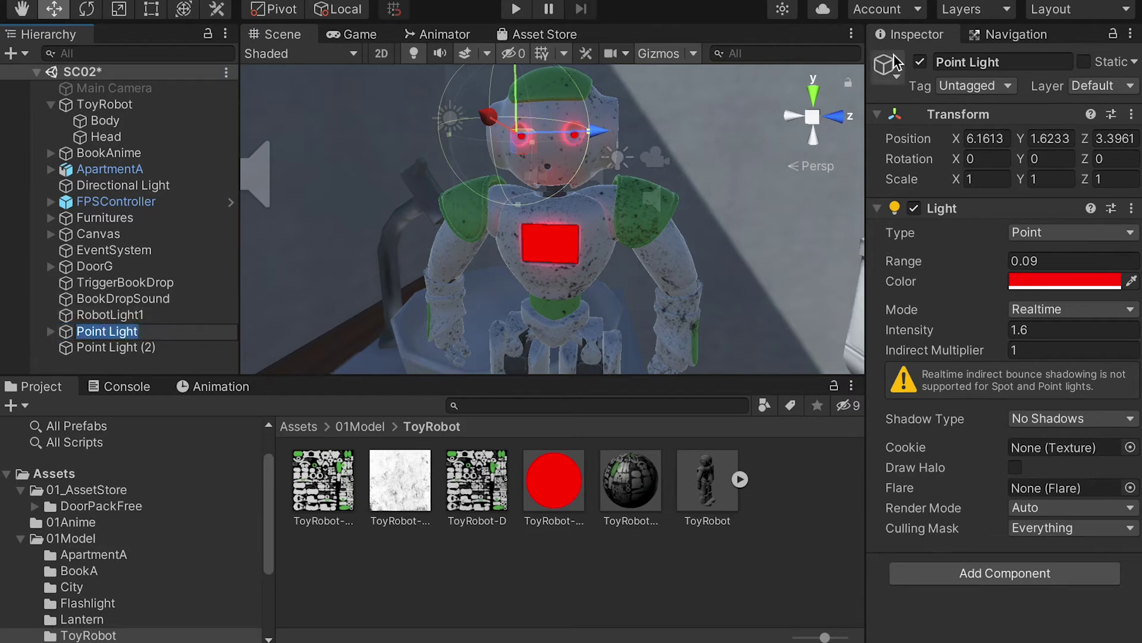
pyautogui.click(920, 61)
pyautogui.click(920, 62)
pyautogui.click(920, 62)
pyautogui.click(920, 62)
pyautogui.click(919, 61)
pyautogui.click(920, 62)
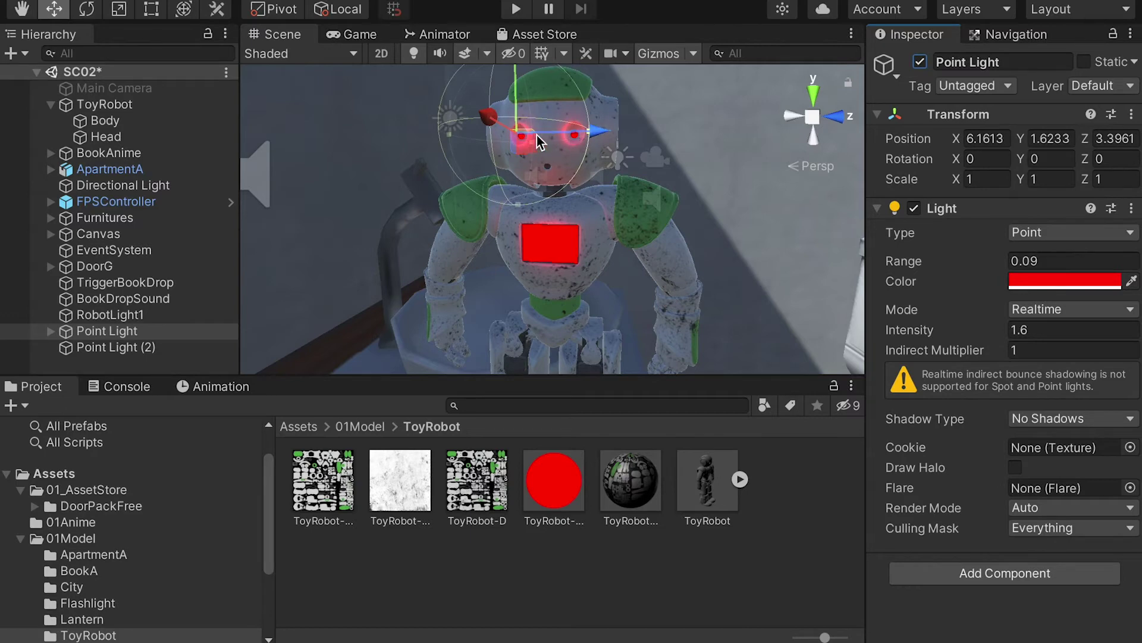
pyautogui.click(94, 331)
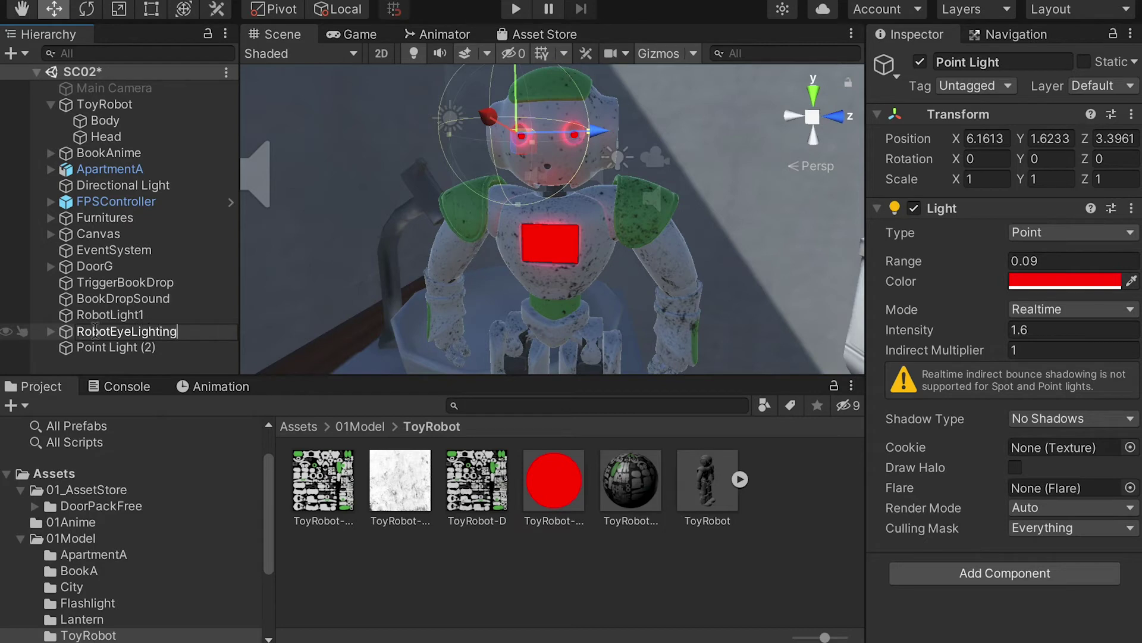
# Step: Make RobotLight1 a child of Point Light (2)
pyautogui.click(119, 315)
pyautogui.click(116, 347)
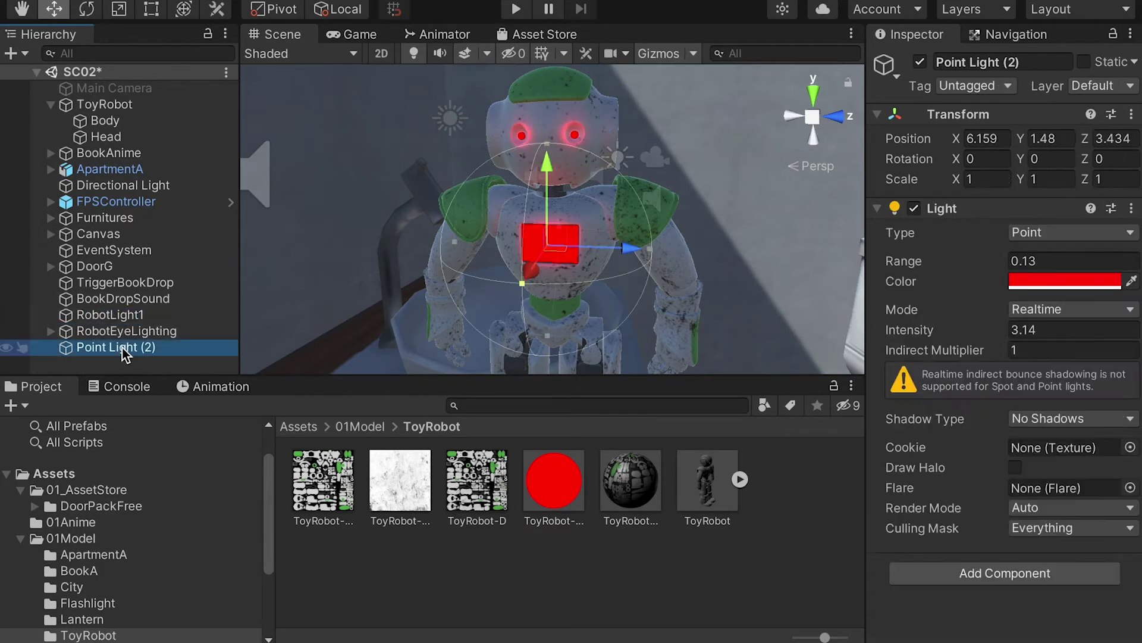
pyautogui.click(117, 317)
pyautogui.moveTo(112, 347); pyautogui.dragTo(110, 348)
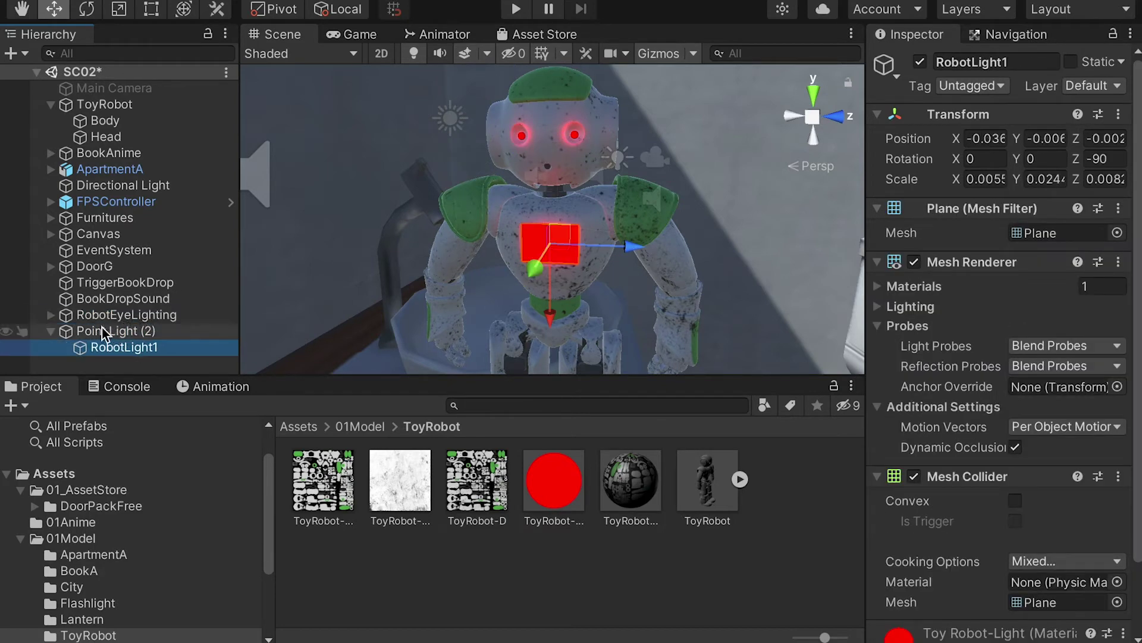
pyautogui.click(102, 329)
# Step: Rename Point Light (2) as RobotChestLighting and collapse it
pyautogui.click(121, 316)
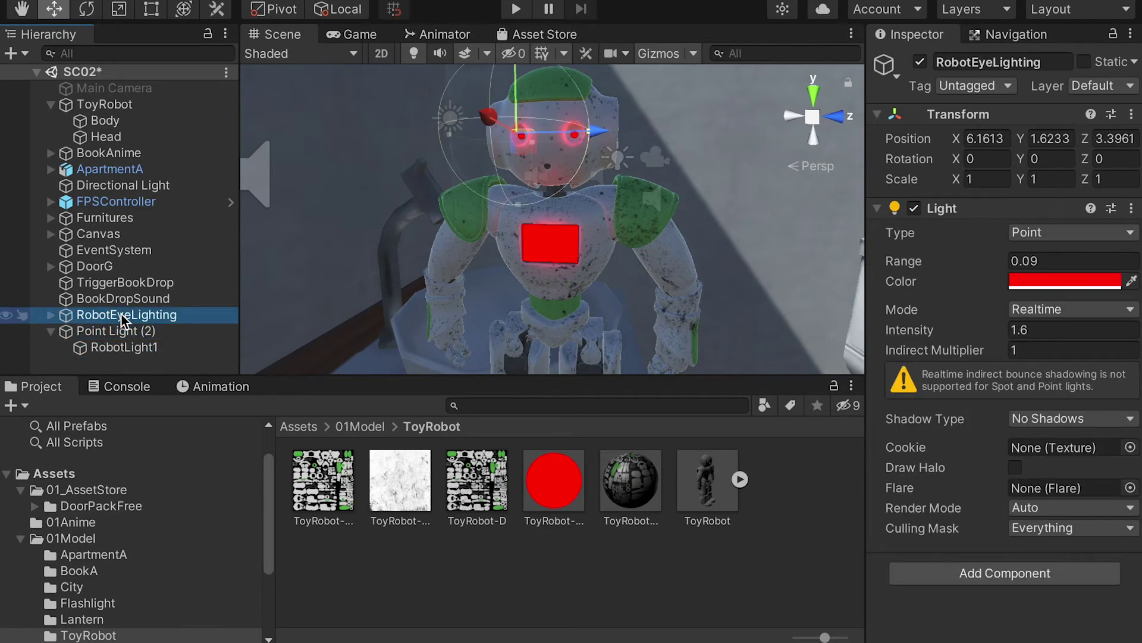
pyautogui.click(124, 333)
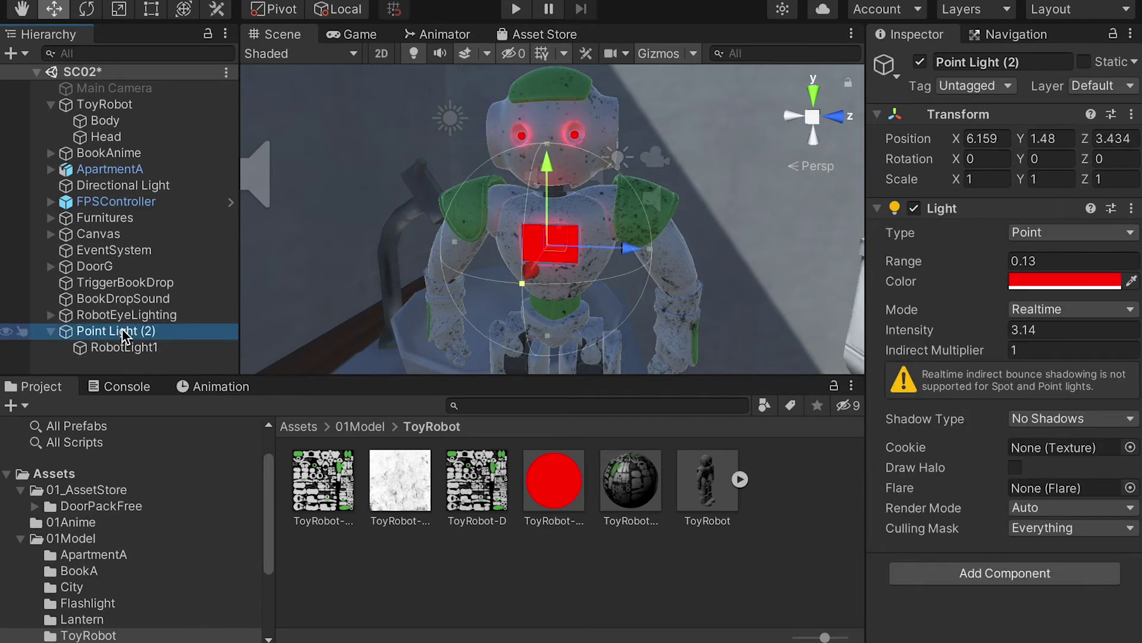
pyautogui.click(124, 333)
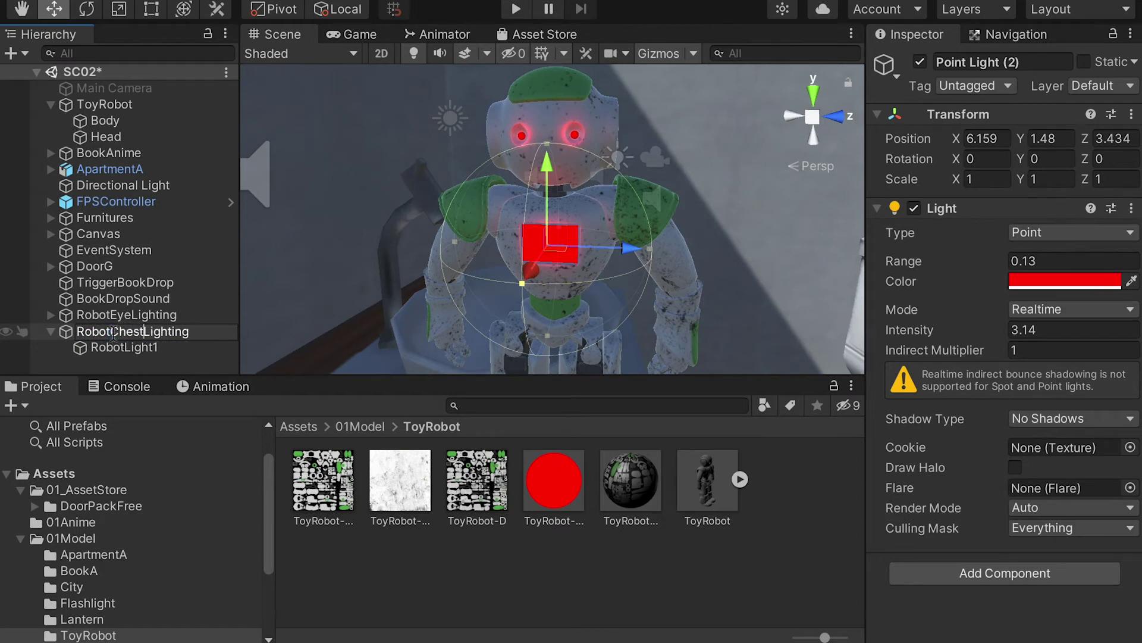
pyautogui.click(90, 318)
pyautogui.click(58, 331)
pyautogui.click(51, 332)
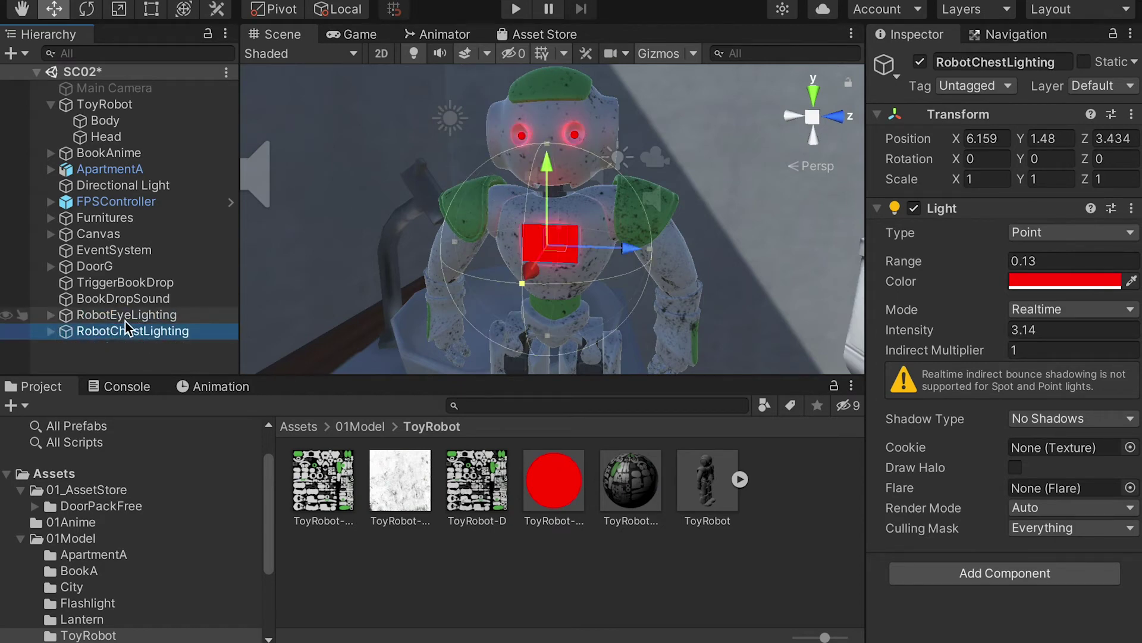
# Step: Make RobotEyeLighting and RobotChestLighting children of ToyRobot
pyautogui.keyDown('ctrl'); pyautogui.click(123, 318); pyautogui.keyUp('ctrl')
pyautogui.moveTo(122, 331); pyautogui.dragTo(109, 105)
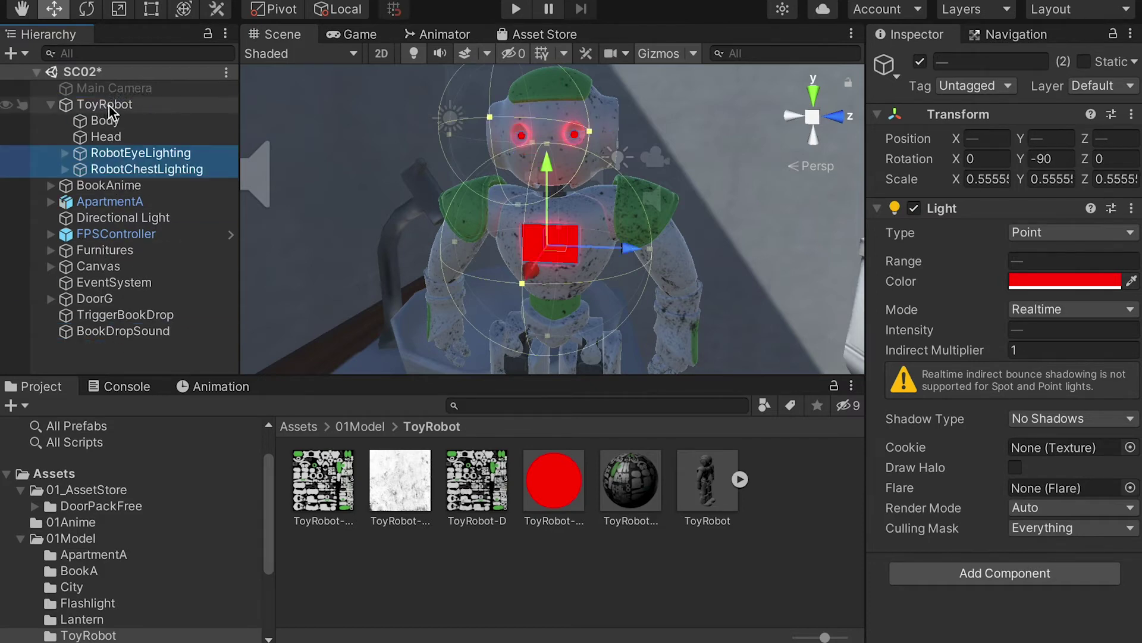
pyautogui.click(113, 169)
pyautogui.click(124, 154)
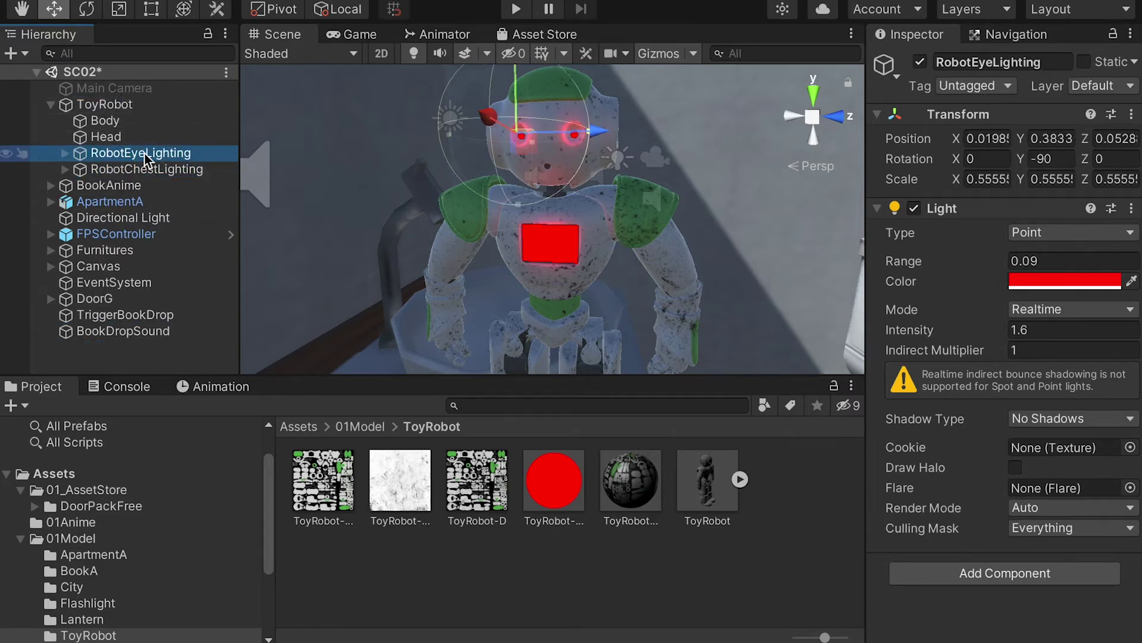
pyautogui.moveTo(119, 150); pyautogui.dragTo(107, 121)
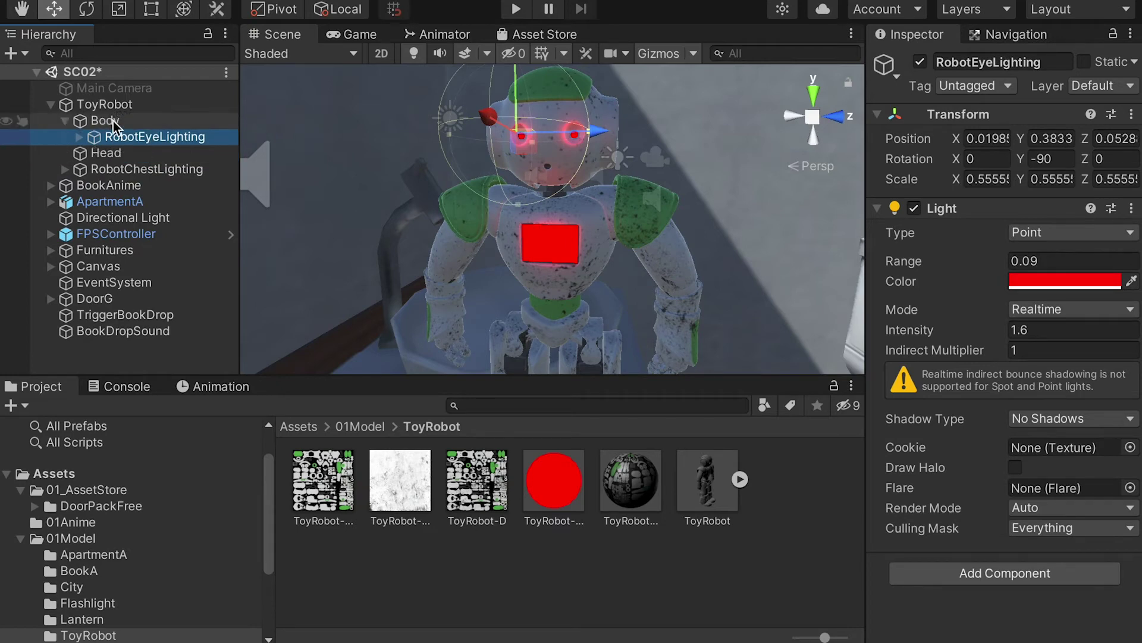
pyautogui.click(108, 121)
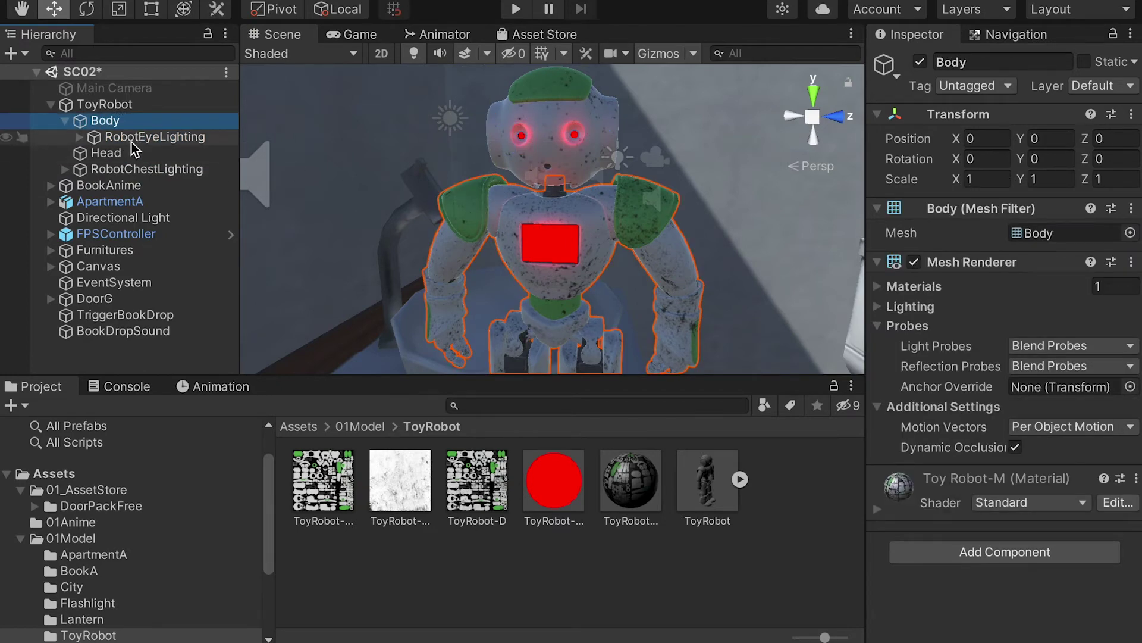
# Step: Make RobotEyeLighting a child of the robot's Head and collapse the Head
pyautogui.click(124, 138)
pyautogui.moveTo(119, 142); pyautogui.dragTo(116, 152)
pyautogui.click(116, 140)
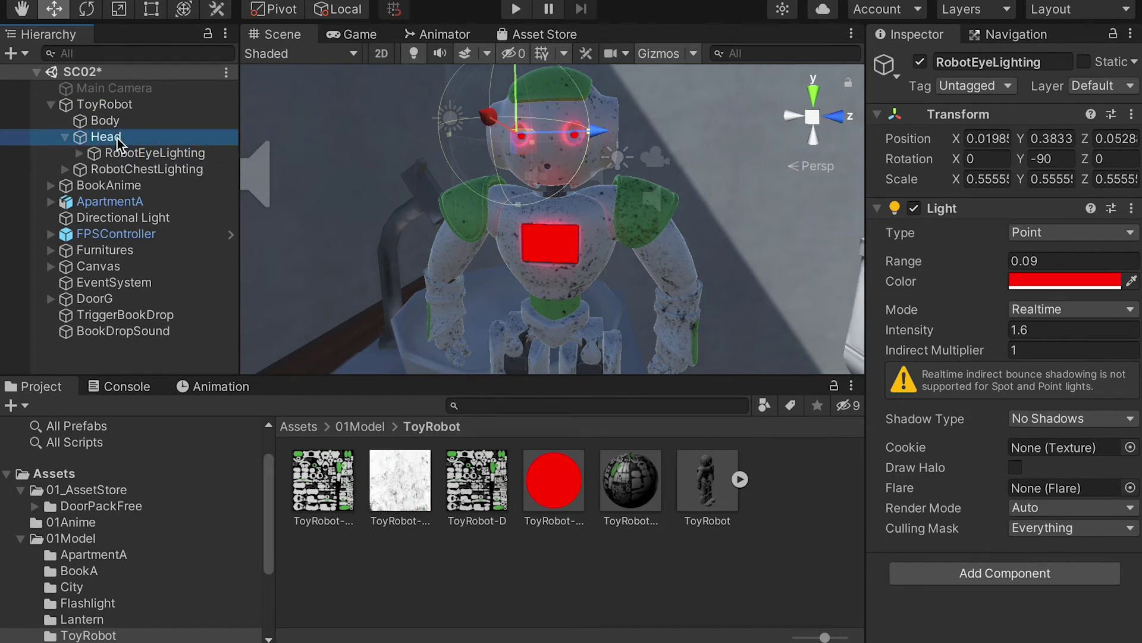
pyautogui.click(65, 137)
# Step: Test-rotate the Head about its Y axis by about 66 degrees to check the eye lights, and undo the rotation
pyautogui.press('r')
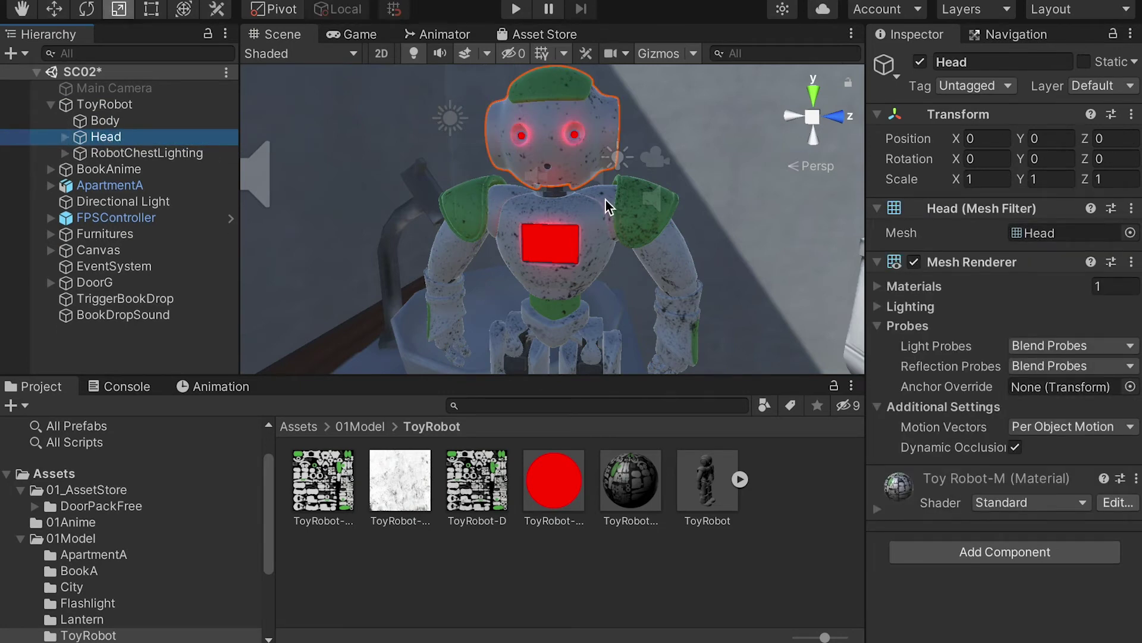
pyautogui.scroll(-4, 604, 217)
pyautogui.press('e')
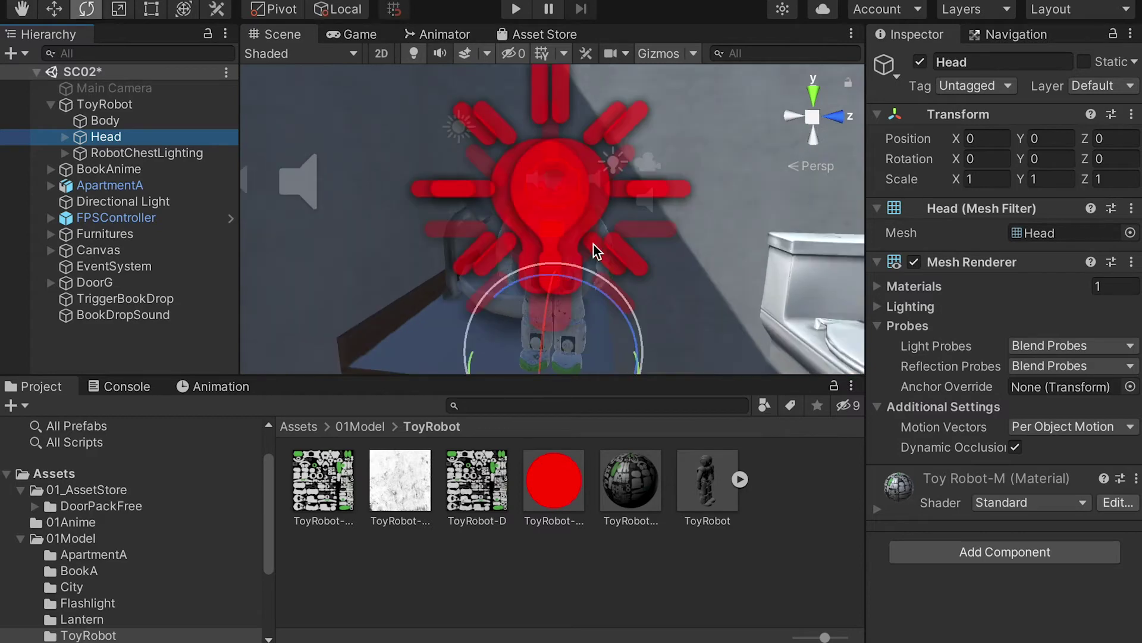
pyautogui.keyDown('alt'); pyautogui.moveTo(648, 276); pyautogui.dragTo(625, 203); pyautogui.keyUp('alt')
pyautogui.keyDown('alt'); pyautogui.moveTo(623, 234); pyautogui.dragTo(634, 300, button='right'); pyautogui.keyUp('alt')
pyautogui.moveTo(636, 305); pyautogui.dragTo(454, 283)
pyautogui.keyDown('alt'); pyautogui.moveTo(595, 134); pyautogui.dragTo(927, 318, button='right'); pyautogui.keyUp('alt')
pyautogui.keyDown('alt'); pyautogui.moveTo(715, 200); pyautogui.dragTo(702, 248); pyautogui.keyUp('alt')
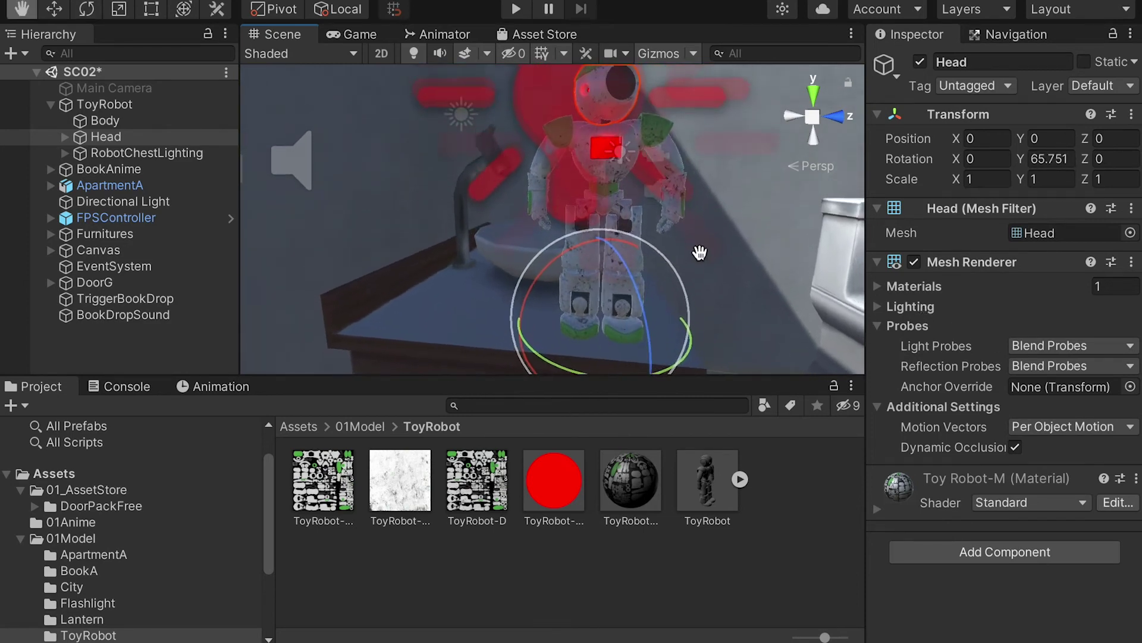
pyautogui.hotkey('ctrl', 'z')
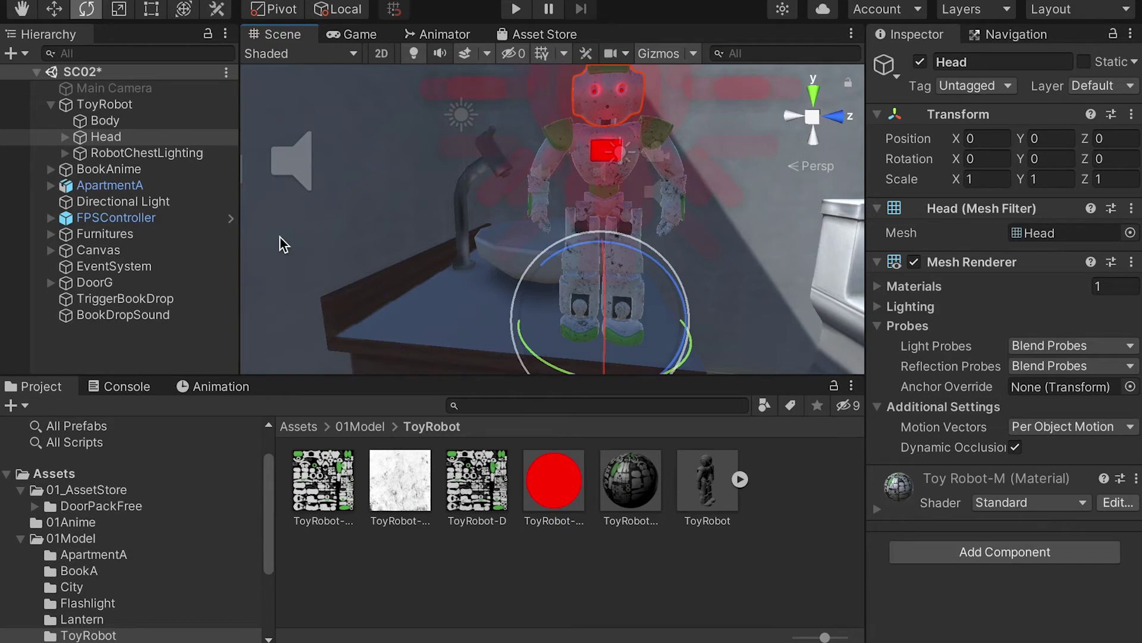
# Step: Frame RobotEyeLighting in the scene and create a Cube 3D object at its position
pyautogui.click(65, 137)
pyautogui.click(146, 155)
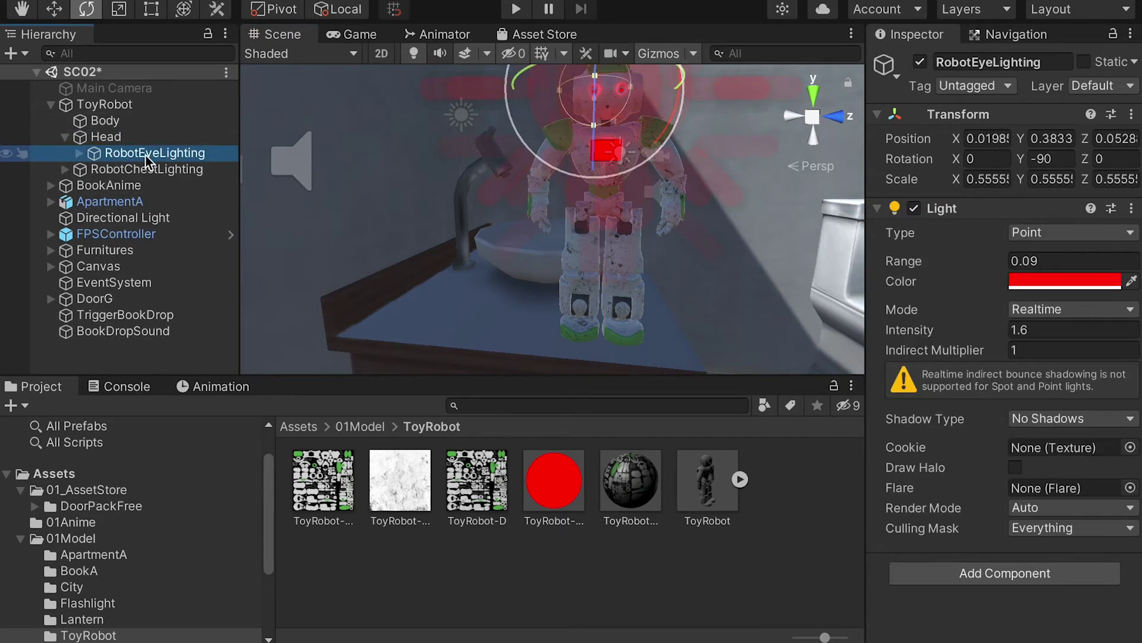
pyautogui.press('f')
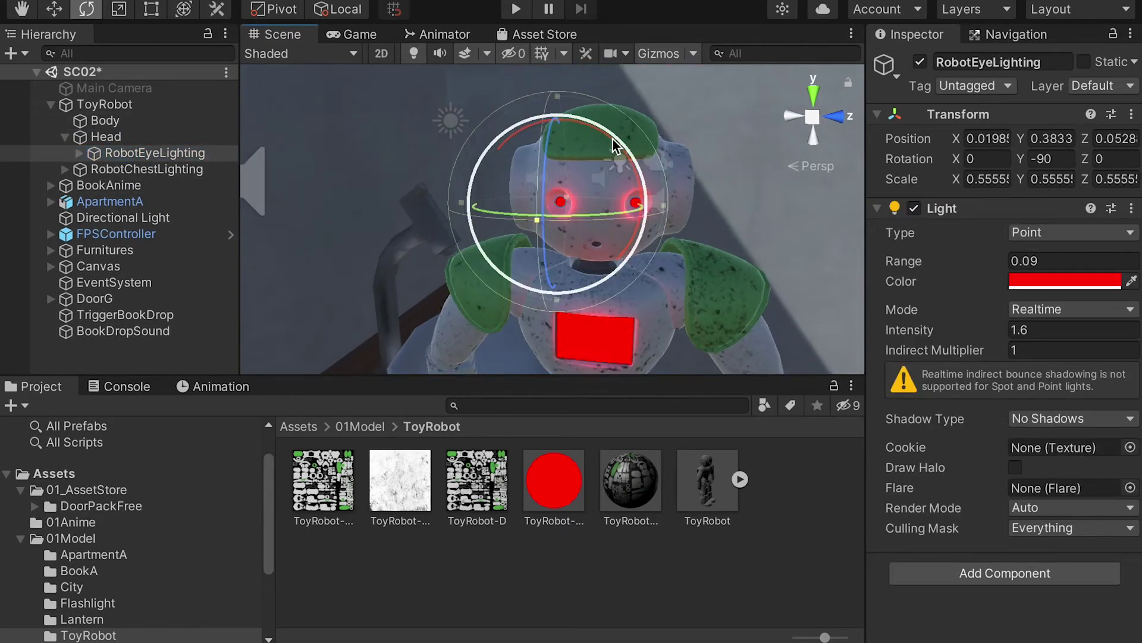
pyautogui.keyDown('alt'); pyautogui.moveTo(673, 268); pyautogui.dragTo(483, 77); pyautogui.keyUp('alt')
pyautogui.press('e')
pyautogui.click(279, 0)
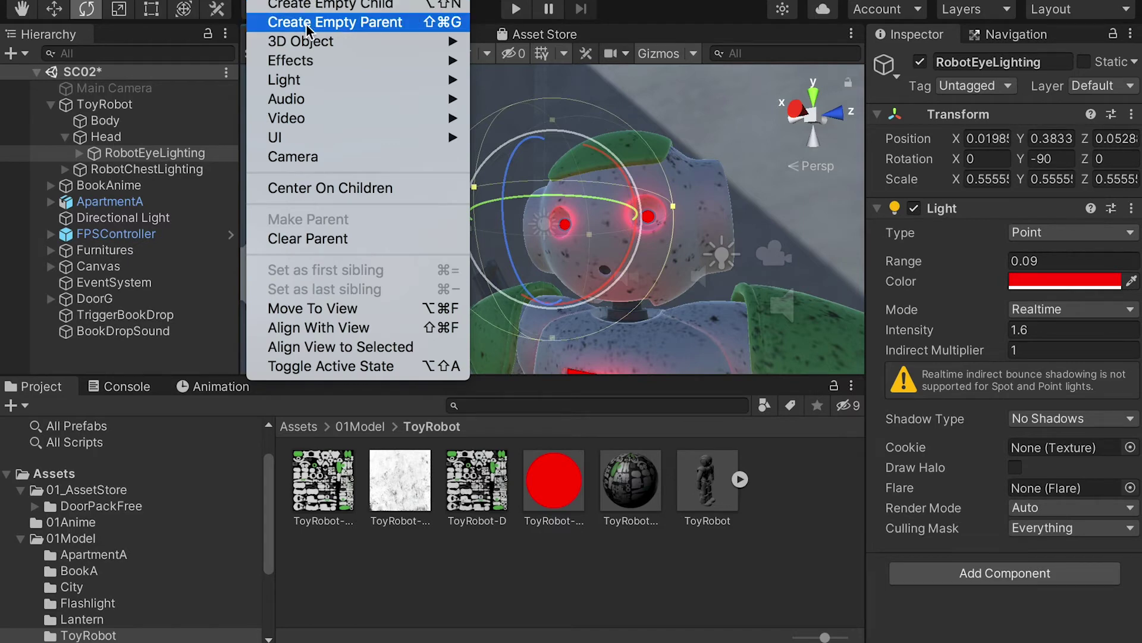
pyautogui.moveTo(311, 41)
pyautogui.click(550, 41)
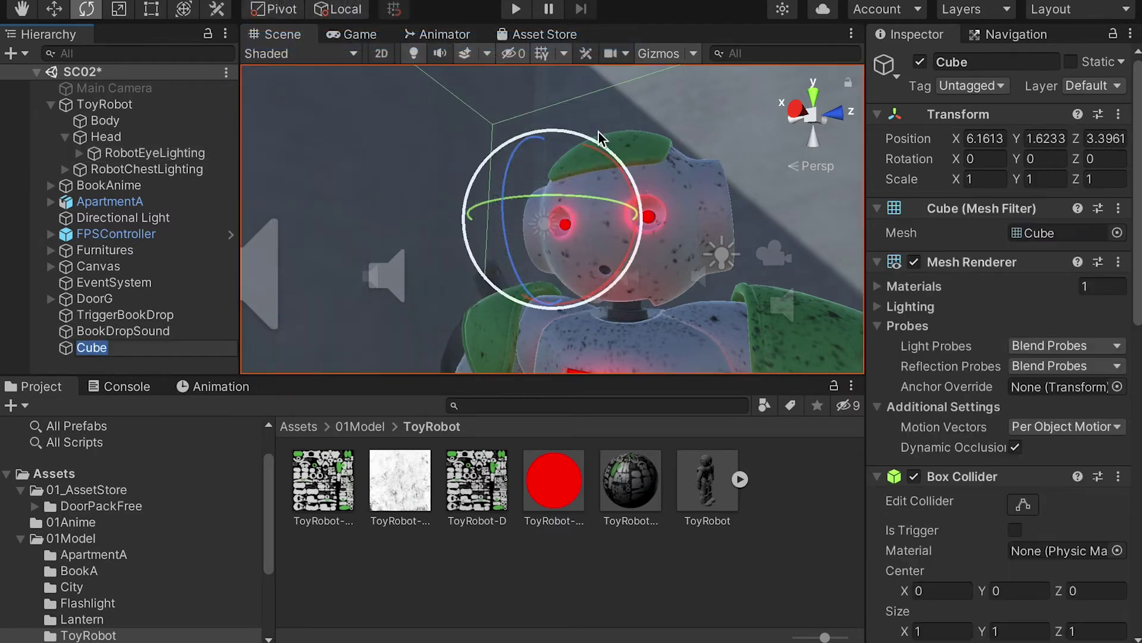
# Step: Scale the Cube down uniformly to about 0.0258 and lower it to Y 1.555, level with the robot's neck
pyautogui.keyDown('alt'); pyautogui.moveTo(729, 231); pyautogui.dragTo(349, 288); pyautogui.keyUp('alt')
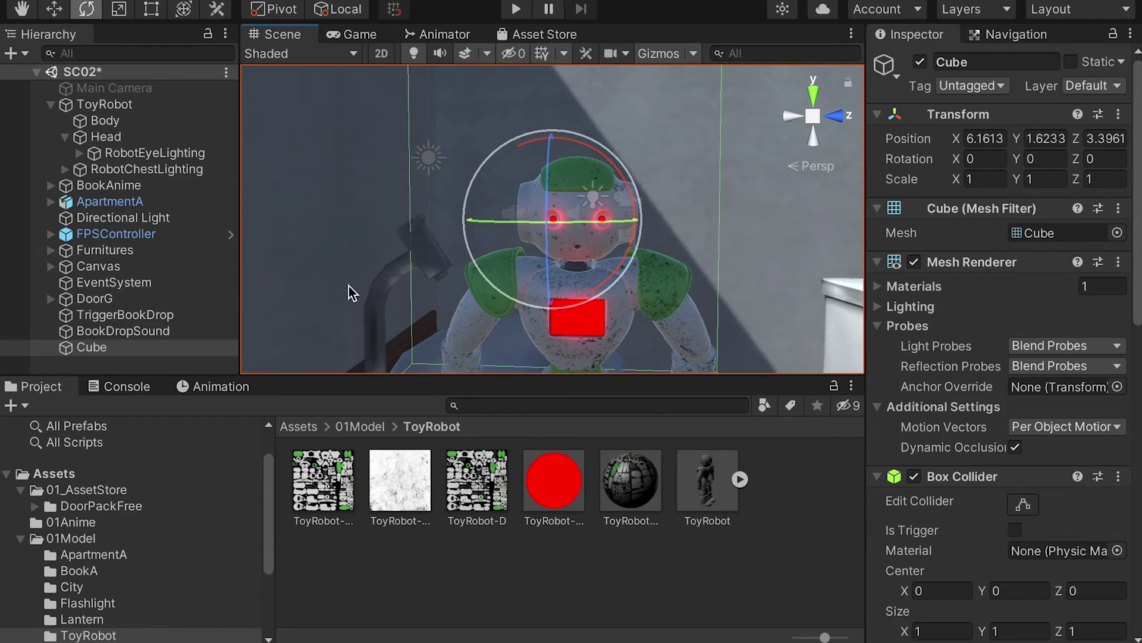
pyautogui.press('r')
pyautogui.moveTo(552, 221); pyautogui.dragTo(451, 220)
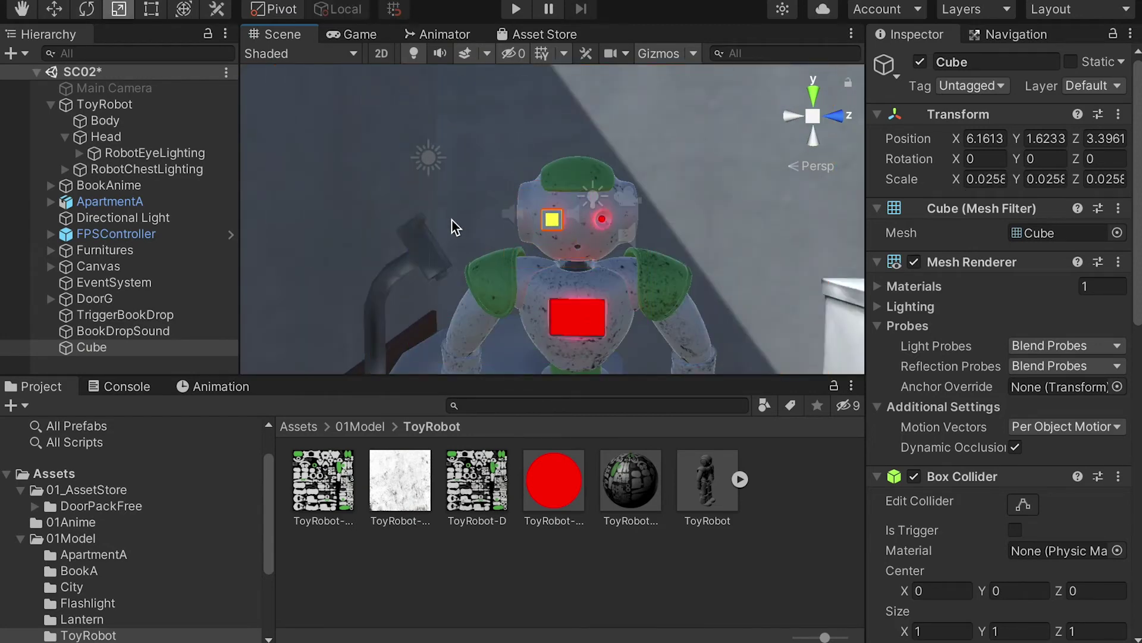
pyautogui.press('w')
pyautogui.moveTo(552, 144); pyautogui.dragTo(553, 191)
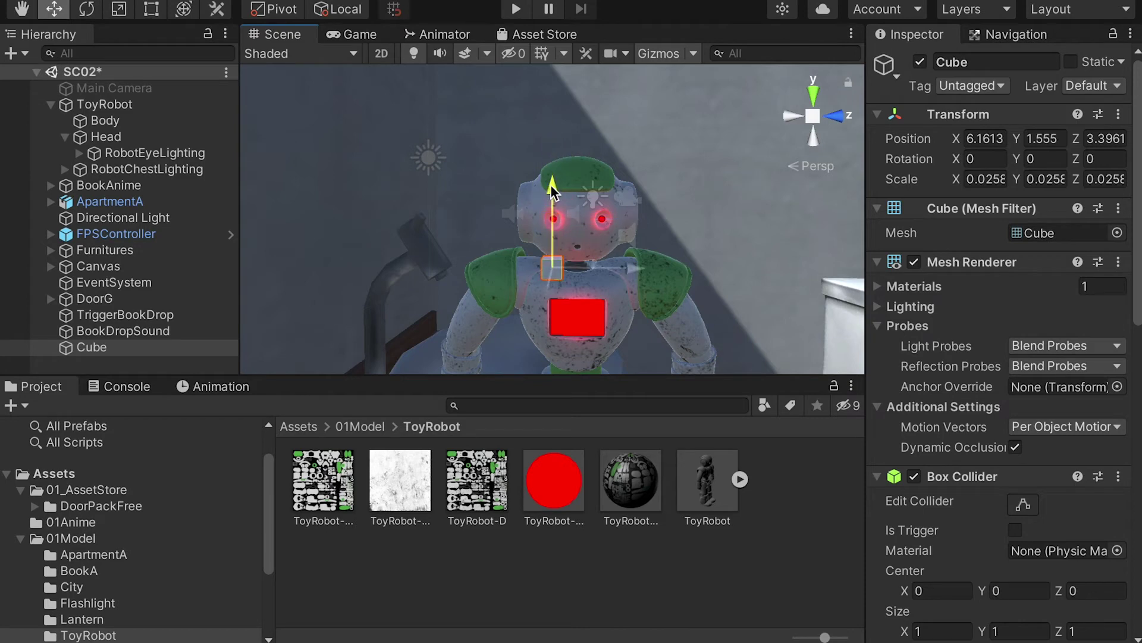
# Step: Move the Cube into the center of the robot's neck, at about X 6.068 and Z 3.429
pyautogui.moveTo(630, 274); pyautogui.dragTo(314, 283)
pyautogui.press('f')
pyautogui.scroll(-5, 314, 283)
pyautogui.moveTo(532, 225); pyautogui.dragTo(588, 226)
pyautogui.scroll(-3, 537, 222)
pyautogui.scroll(5, 538, 223)
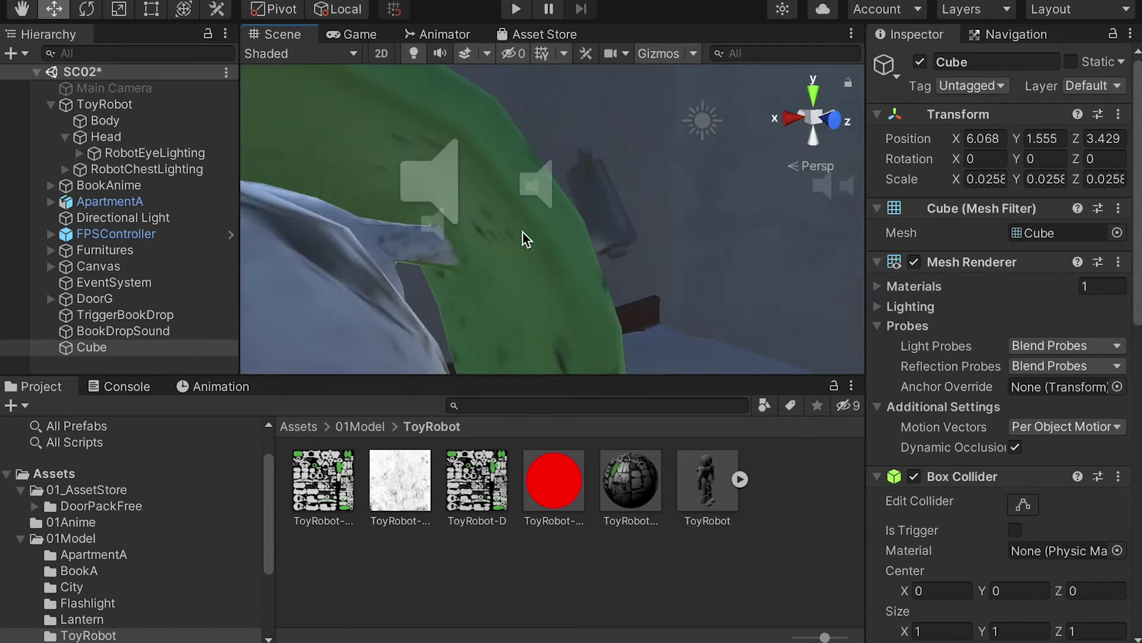
pyautogui.moveTo(491, 245); pyautogui.dragTo(554, 215, button='middle')
pyautogui.keyDown('alt'); pyautogui.moveTo(554, 215); pyautogui.dragTo(426, 227); pyautogui.keyUp('alt')
pyautogui.press('f')
# Step: Scale the Cube to about 0.0195 and nudge it along Z to about 3.433 to center it in the neck
pyautogui.press('r')
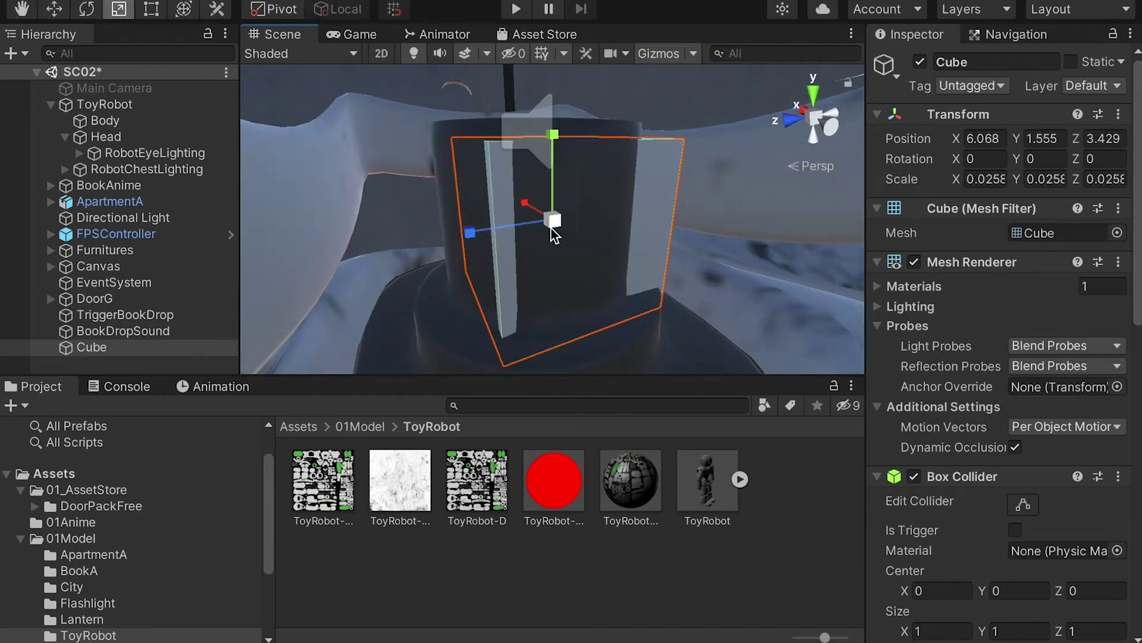
pyautogui.moveTo(548, 225); pyautogui.dragTo(851, 233)
pyautogui.press('w')
pyautogui.moveTo(470, 227); pyautogui.dragTo(473, 228)
pyautogui.keyDown('alt'); pyautogui.moveTo(581, 197); pyautogui.dragTo(833, 225); pyautogui.keyUp('alt')
pyautogui.keyDown('alt'); pyautogui.scroll(-5, 511, 238); pyautogui.keyUp('alt')
# Step: Make the Cube a child of ToyRobot, collapse the Head, and disable the Cube's Mesh Renderer
pyautogui.moveTo(95, 352); pyautogui.dragTo(106, 136)
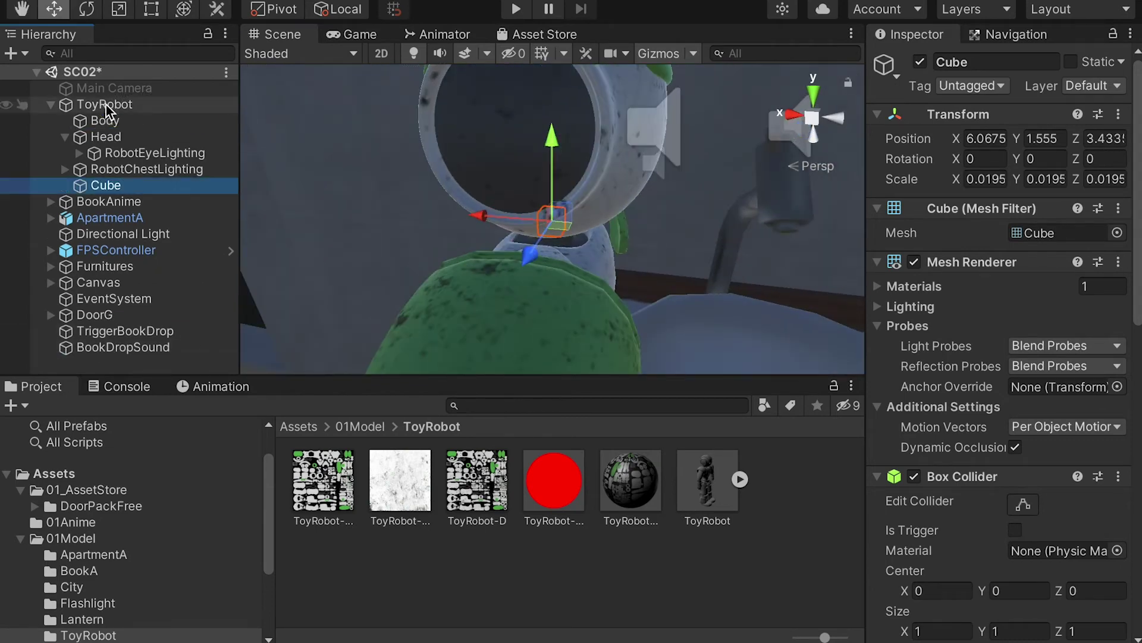
pyautogui.click(65, 138)
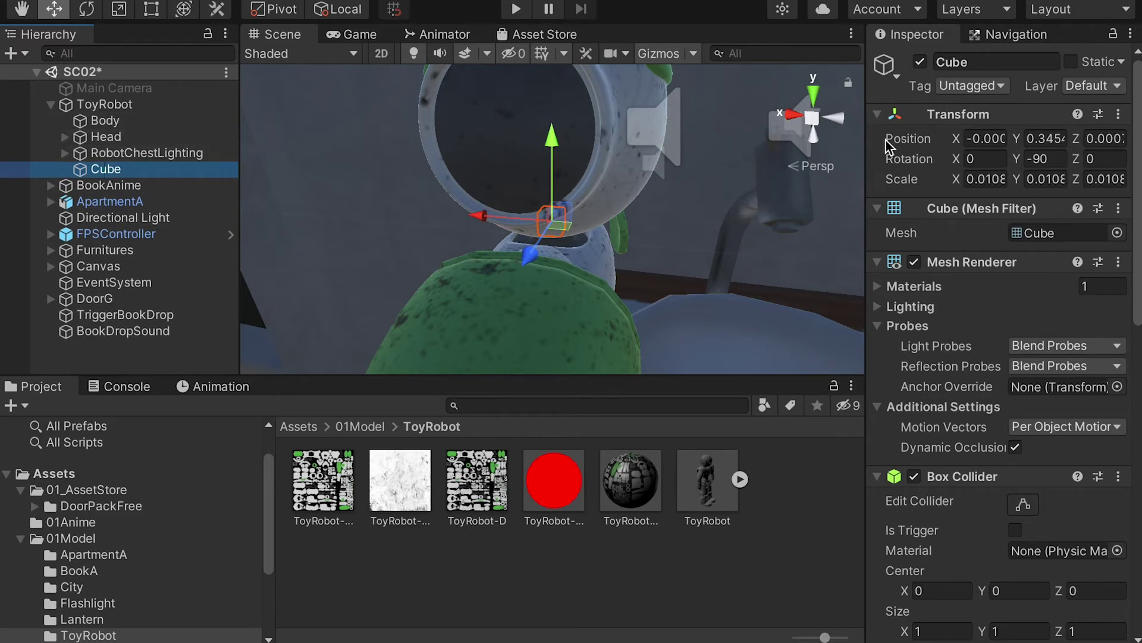
pyautogui.click(915, 263)
pyautogui.keyDown('alt'); pyautogui.moveTo(573, 218); pyautogui.dragTo(744, 113); pyautogui.keyUp('alt')
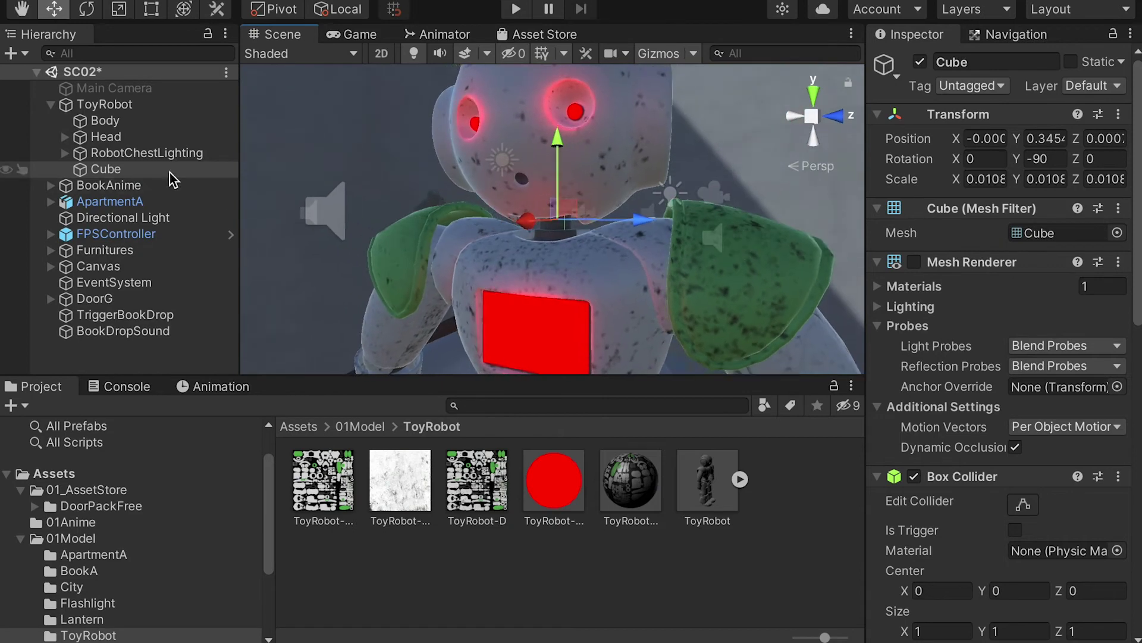
# Step: Make the Head a child of the Cube and collapse the Cube in the hierarchy
pyautogui.moveTo(105, 137); pyautogui.dragTo(107, 169)
pyautogui.click(64, 153)
# Step: Test-rotate the Cube about its Y axis to check how the head turns, and undo the rotation
pyautogui.click(114, 155)
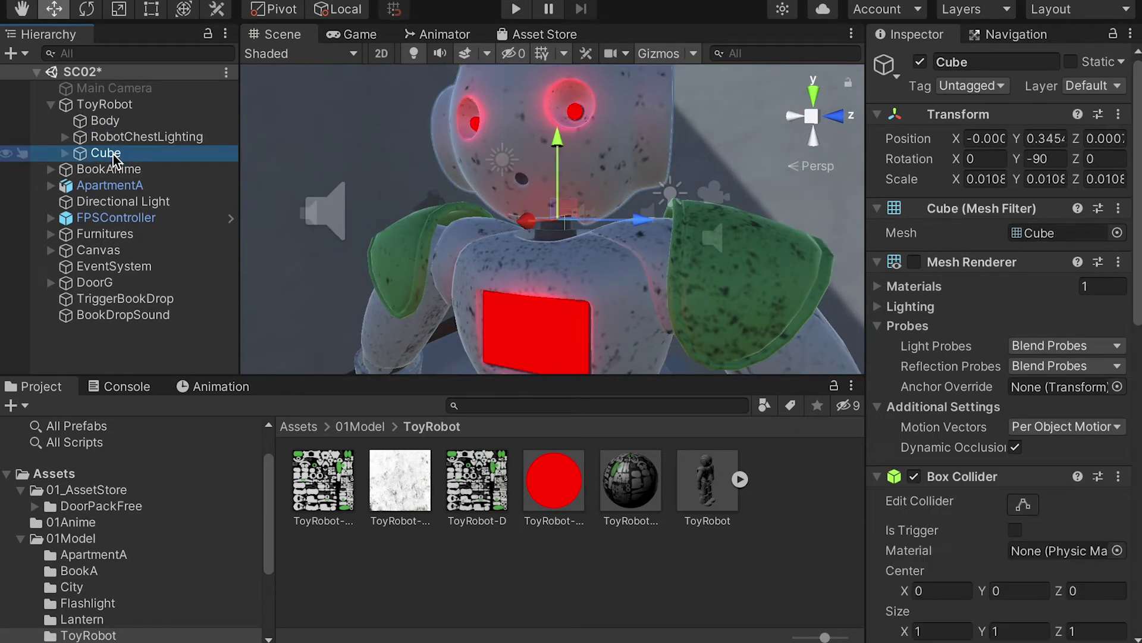
pyautogui.press('r')
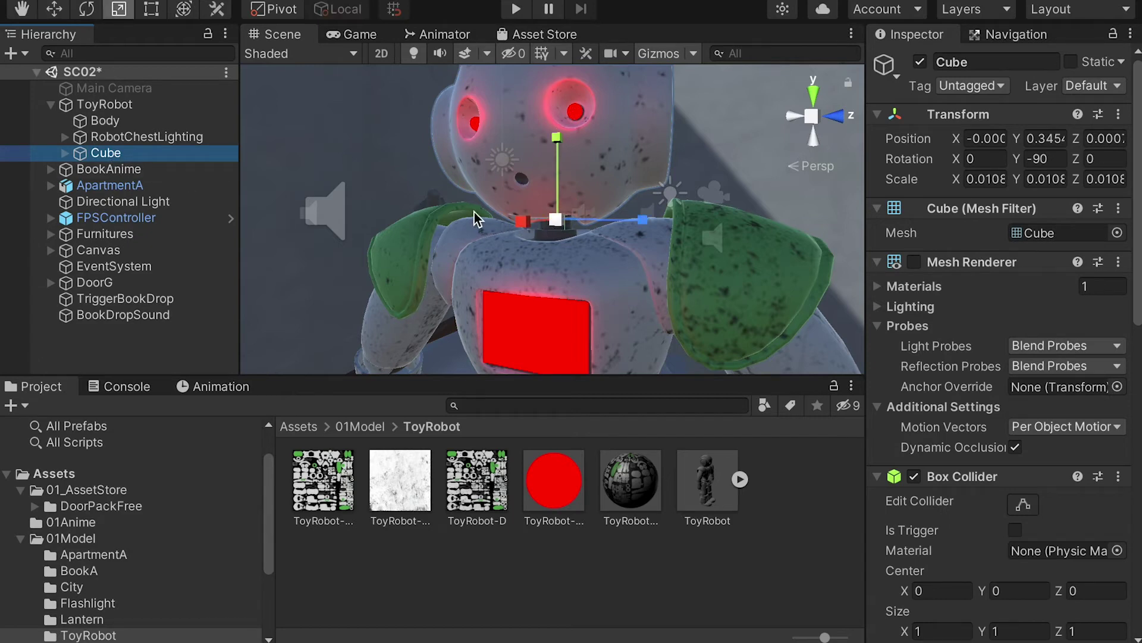
pyautogui.press('e')
pyautogui.moveTo(587, 224); pyautogui.dragTo(502, 233)
pyautogui.hotkey('ctrl', 'z')
# Step: Rename the Cube under ToyRobot as HeadG
pyautogui.click(106, 154)
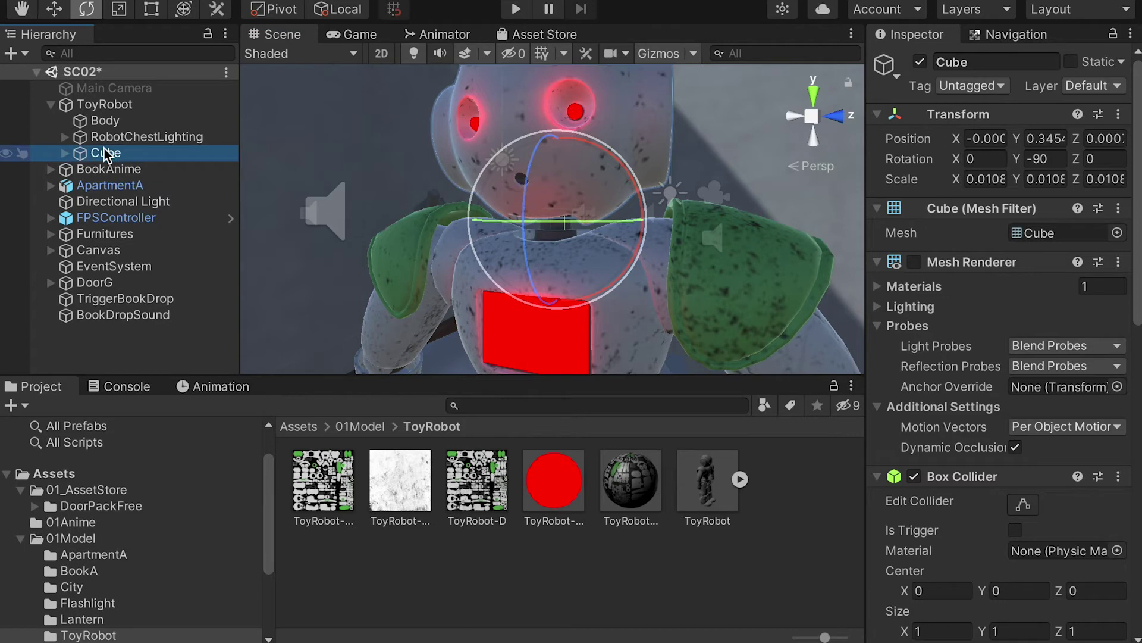
pyautogui.click(105, 154)
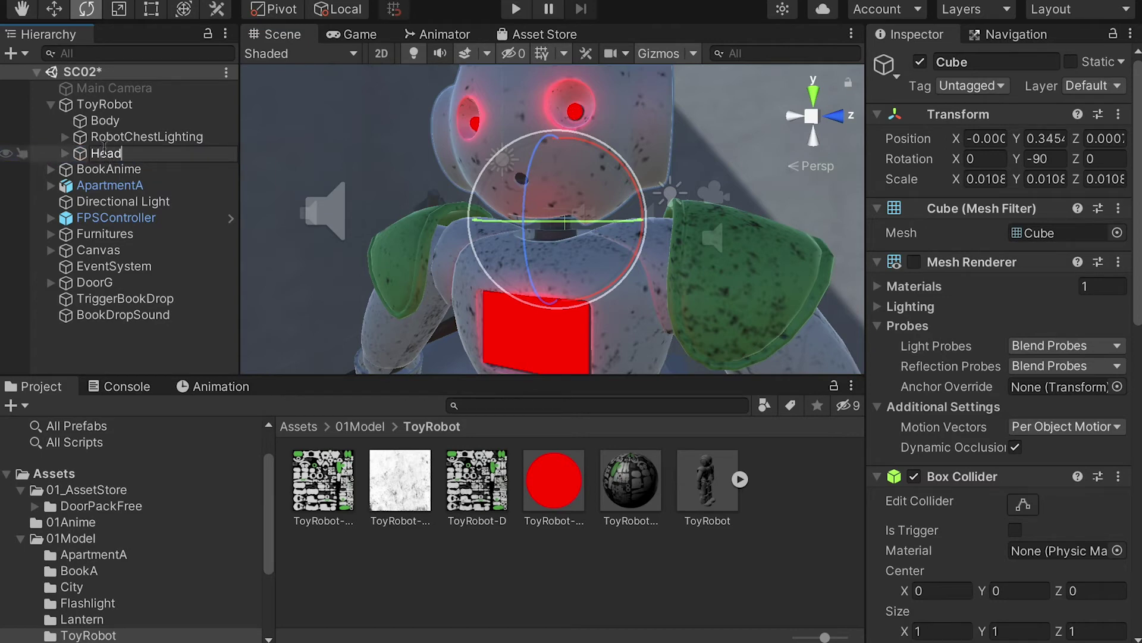
pyautogui.press('Return')
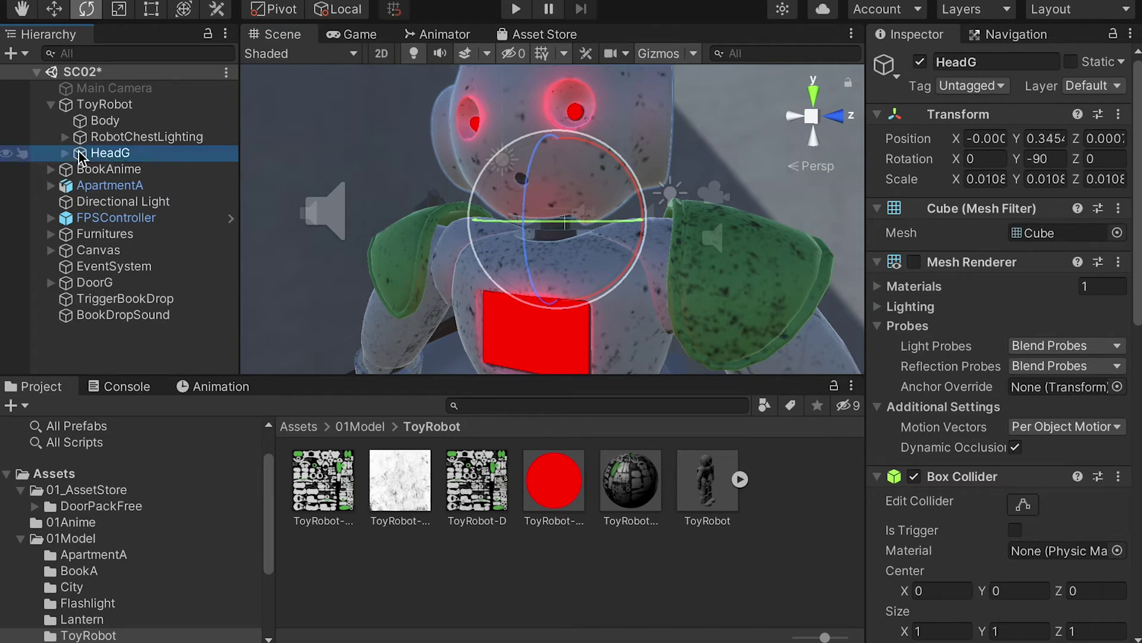
# Step: Make RobotChestLighting a child of the robot's Body and collapse the Body
pyautogui.click(111, 141)
pyautogui.moveTo(548, 248); pyautogui.dragTo(566, 173, button='middle')
pyautogui.scroll(-3, 560, 205)
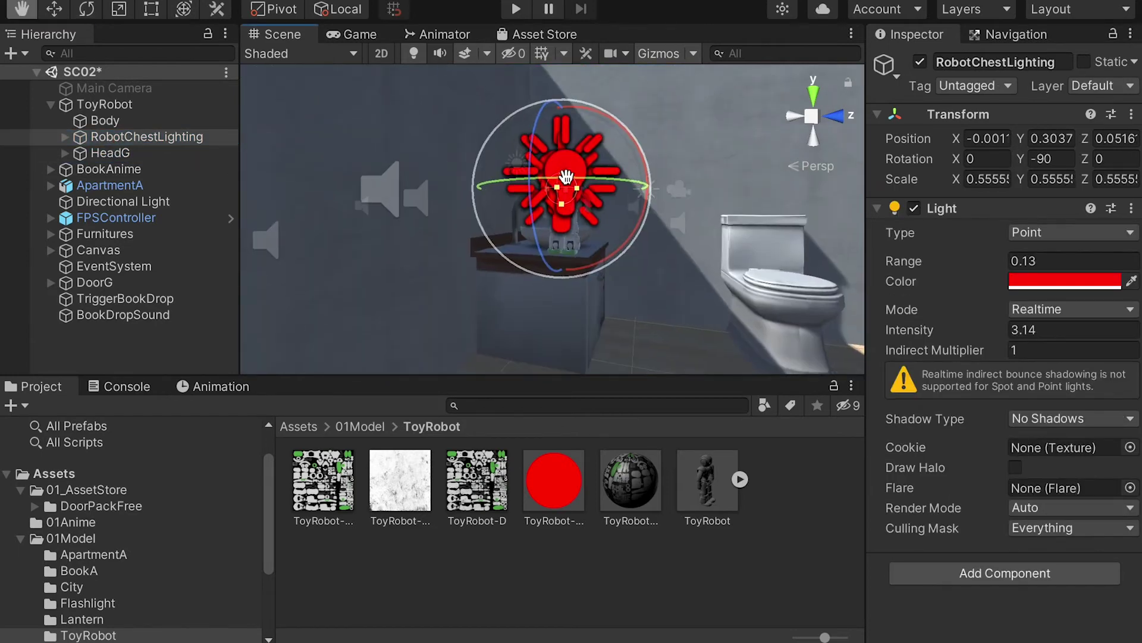
pyautogui.press('e')
pyautogui.scroll(-4, 574, 232)
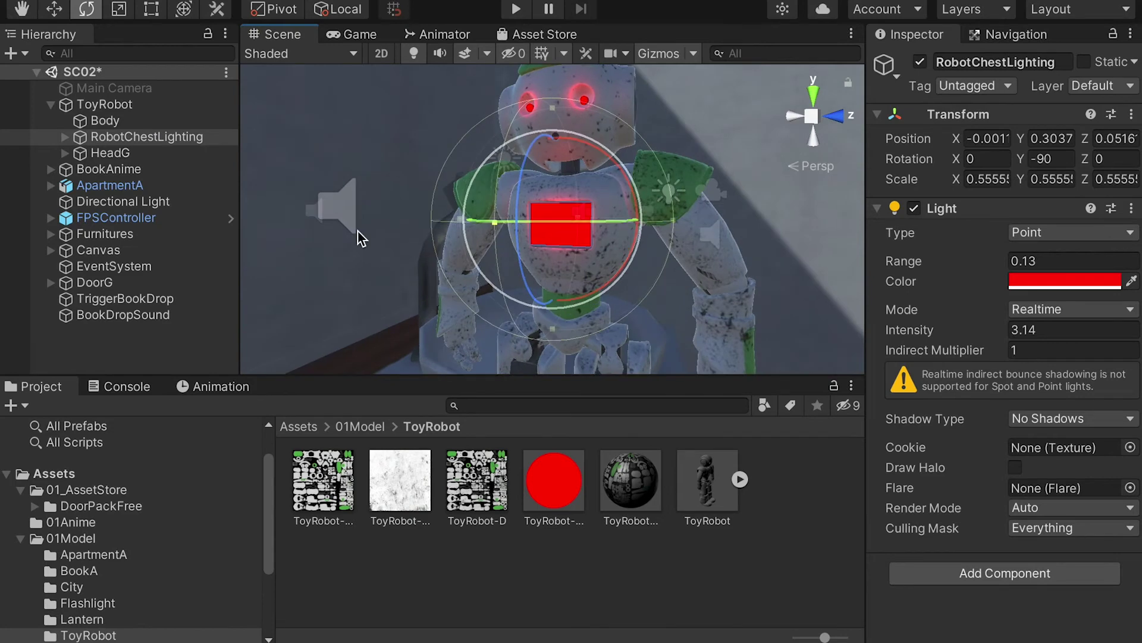
pyautogui.click(122, 141)
pyautogui.moveTo(121, 140); pyautogui.dragTo(123, 122)
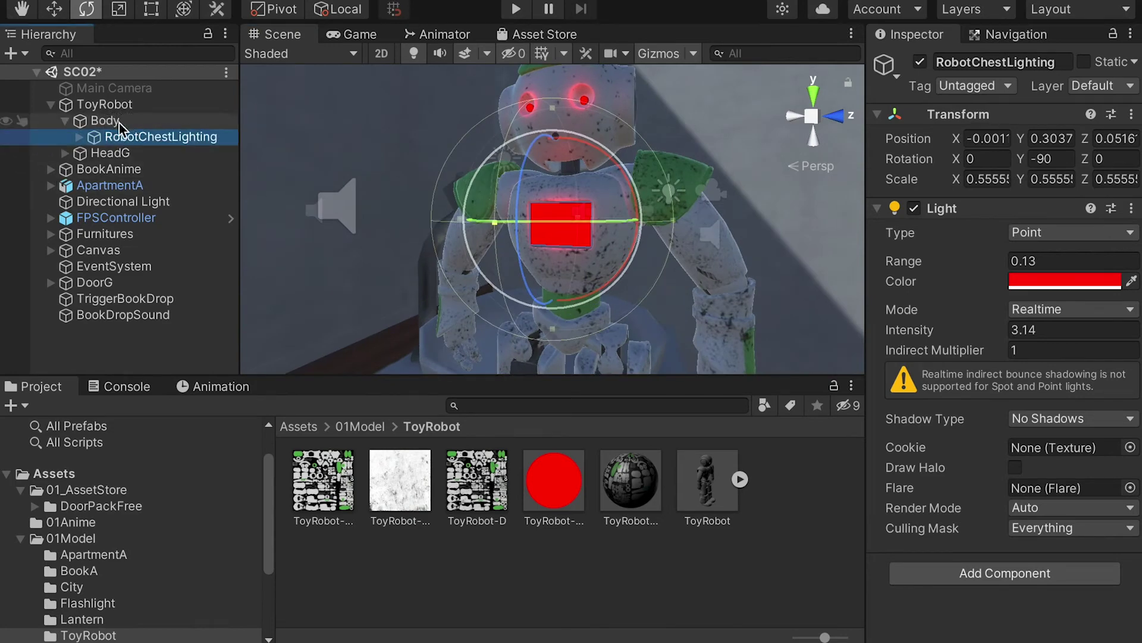
pyautogui.click(66, 121)
# Step: Test-rotate the Body about its Y axis to check the chest light, and undo the rotation
pyautogui.click(107, 124)
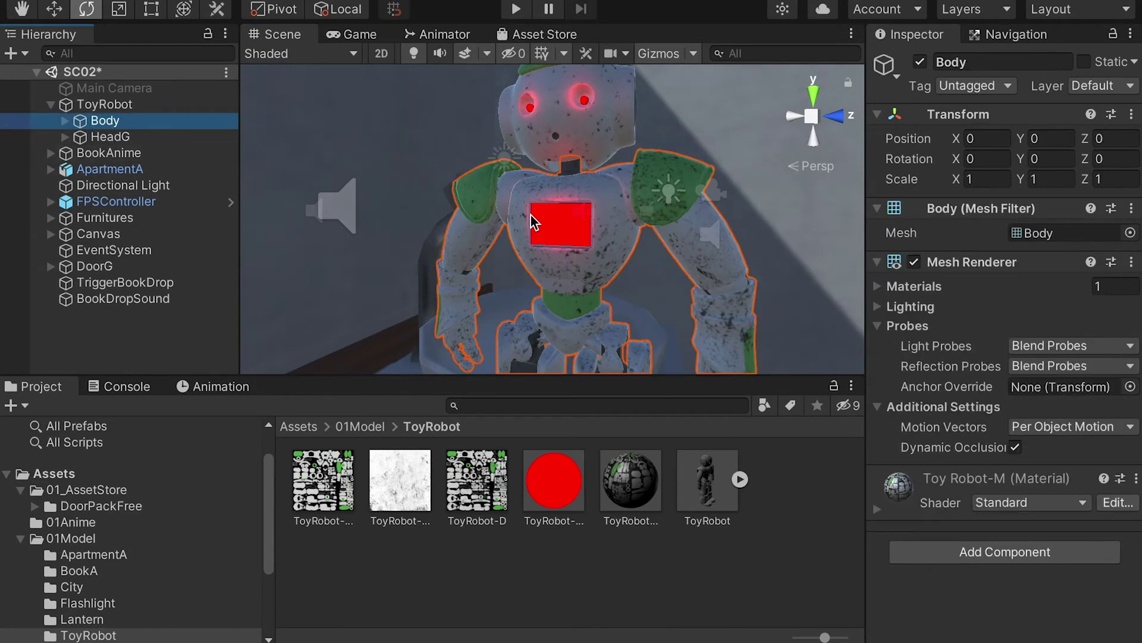
pyautogui.press('r')
pyautogui.press('q')
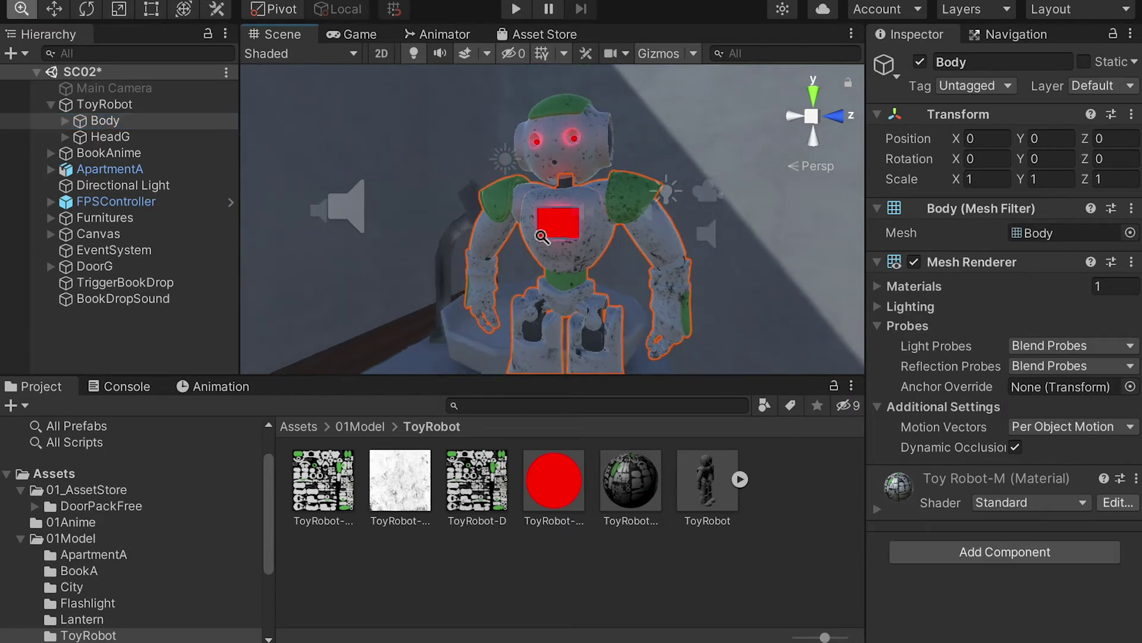
pyautogui.scroll(-5, 548, 234)
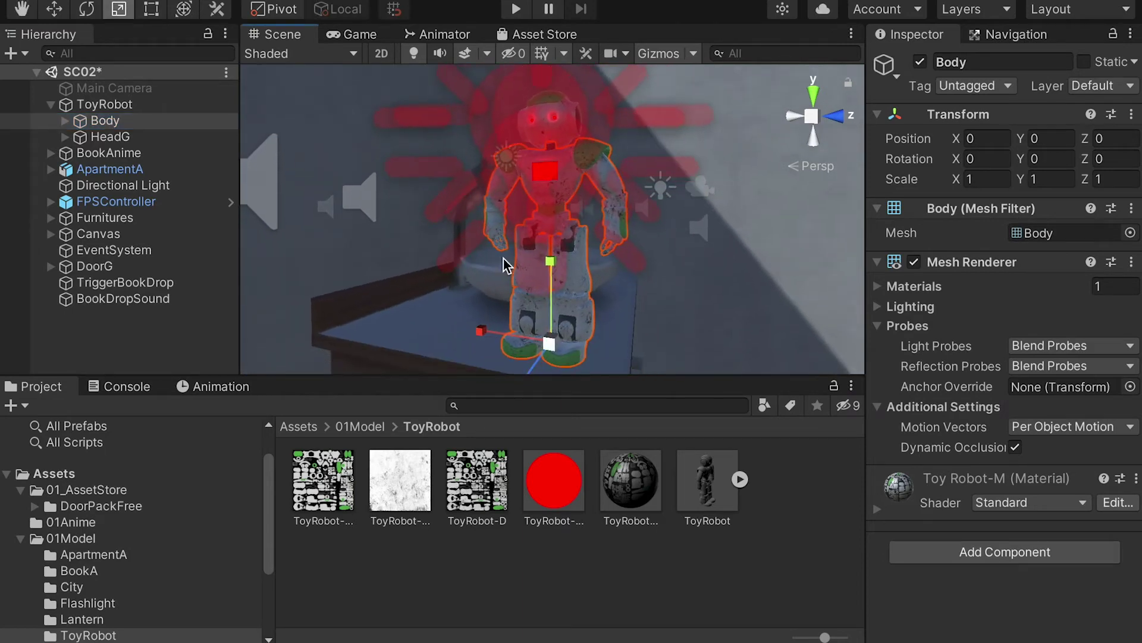
pyautogui.press('e')
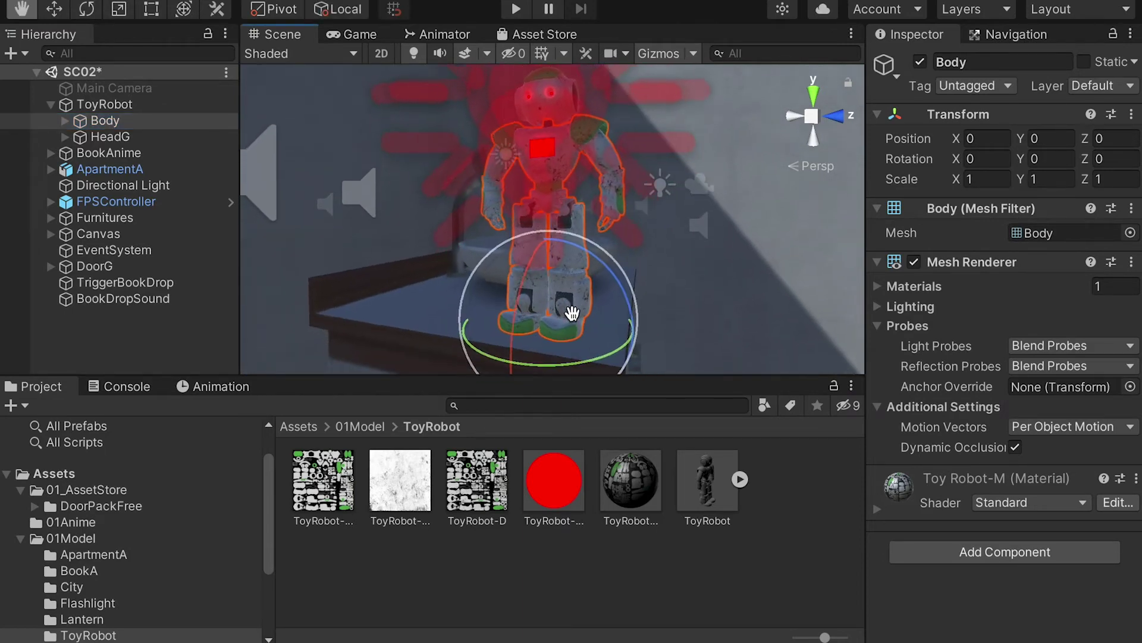
pyautogui.moveTo(568, 353); pyautogui.dragTo(476, 349)
pyautogui.hotkey('ctrl', 'z')
pyautogui.keyDown('alt'); pyautogui.moveTo(544, 117); pyautogui.dragTo(729, 260, button='right'); pyautogui.keyUp('alt')
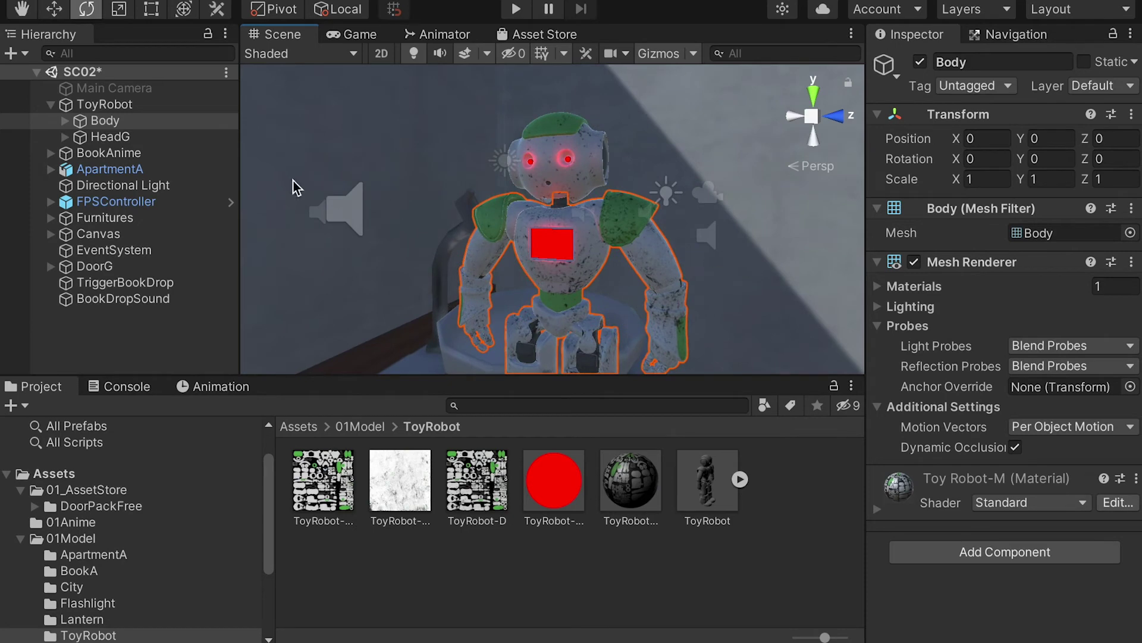
# Step: Frame ToyRobot in the scene, create an empty GameObject there, and make it a child of ToyRobot
pyautogui.click(113, 106)
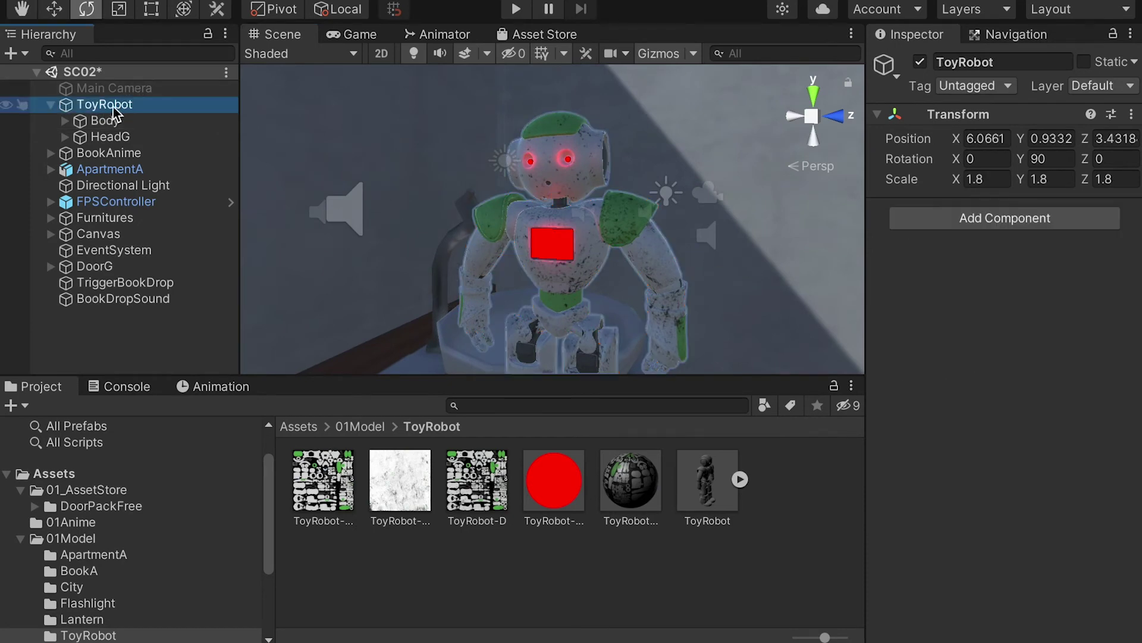
pyautogui.press('f')
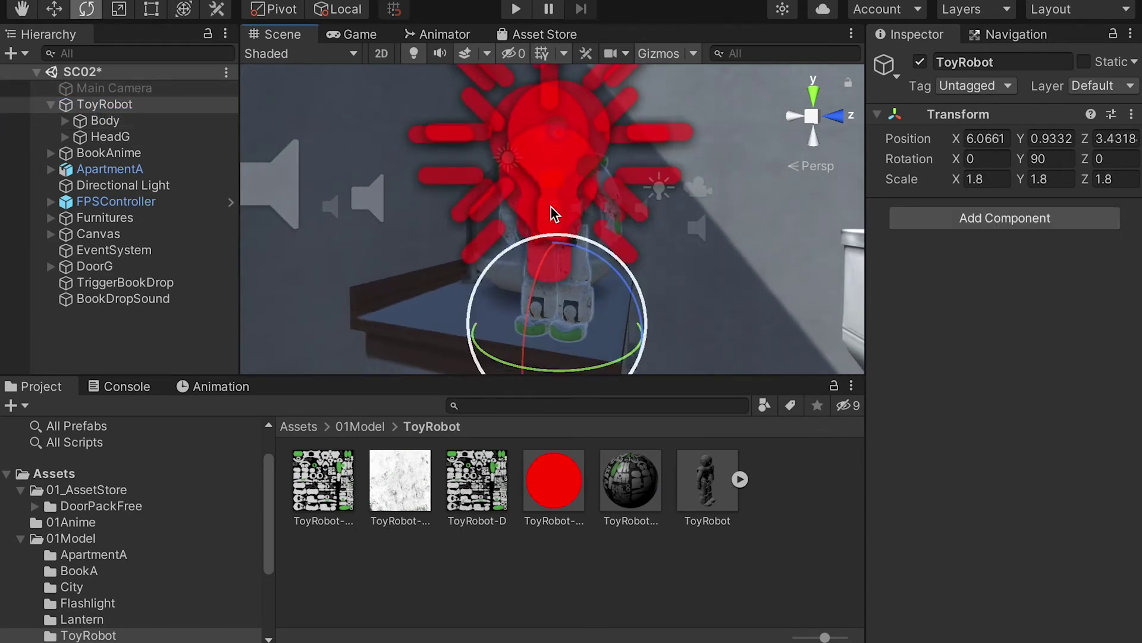
pyautogui.click(280, 1)
pyautogui.click(297, 0)
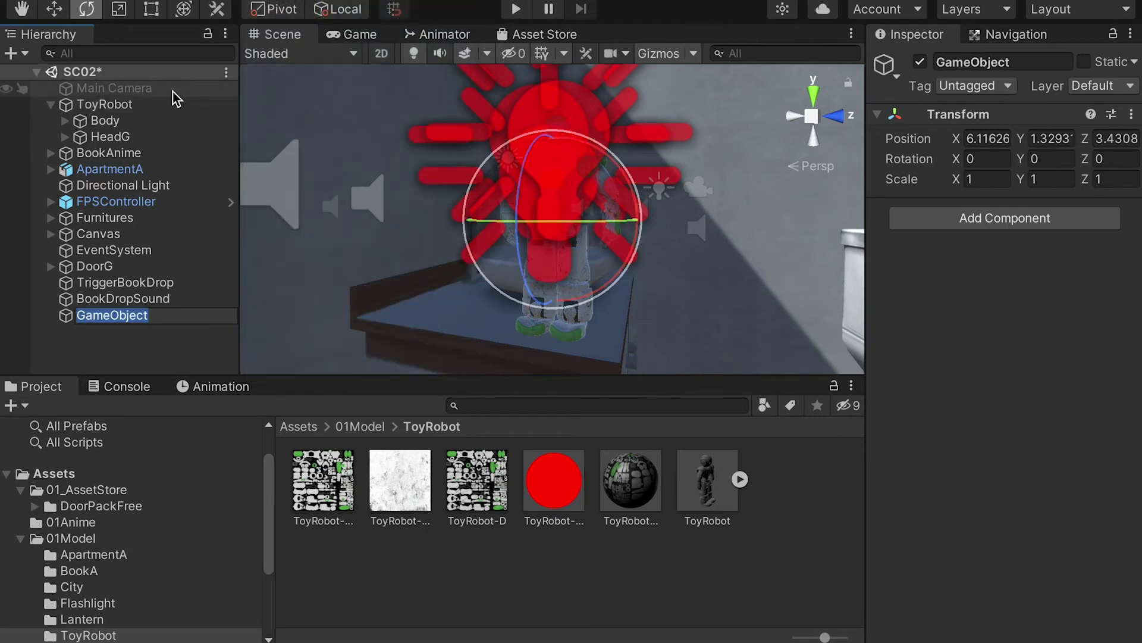
pyautogui.click(79, 321)
pyautogui.moveTo(111, 322); pyautogui.dragTo(106, 108)
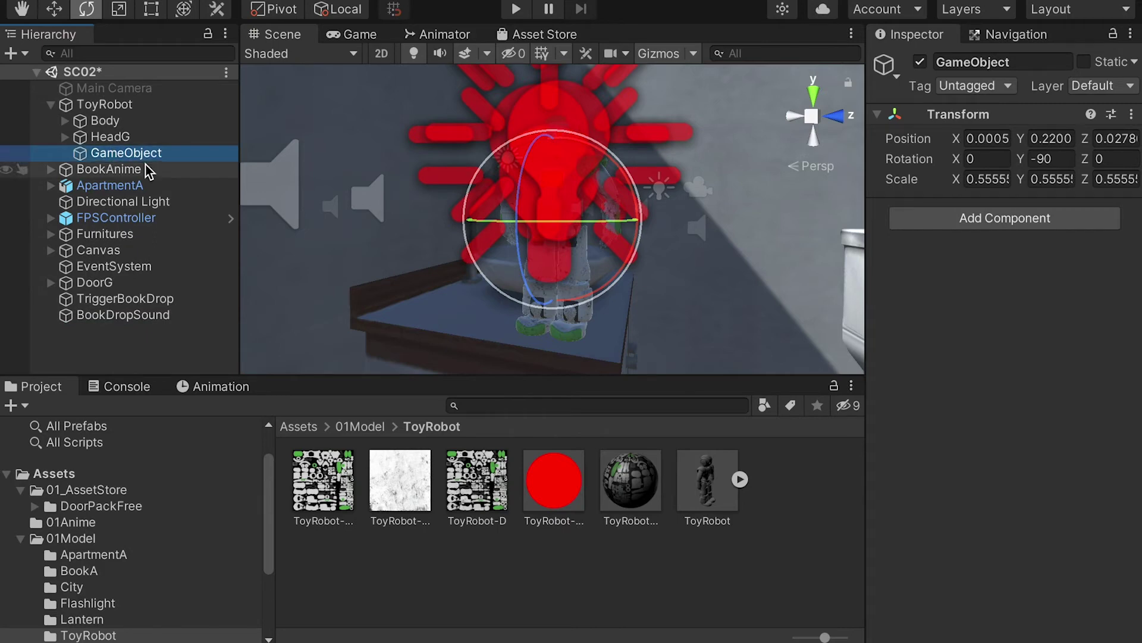
# Step: Rename the empty GameObject under ToyRobot as RobotController
pyautogui.click(128, 153)
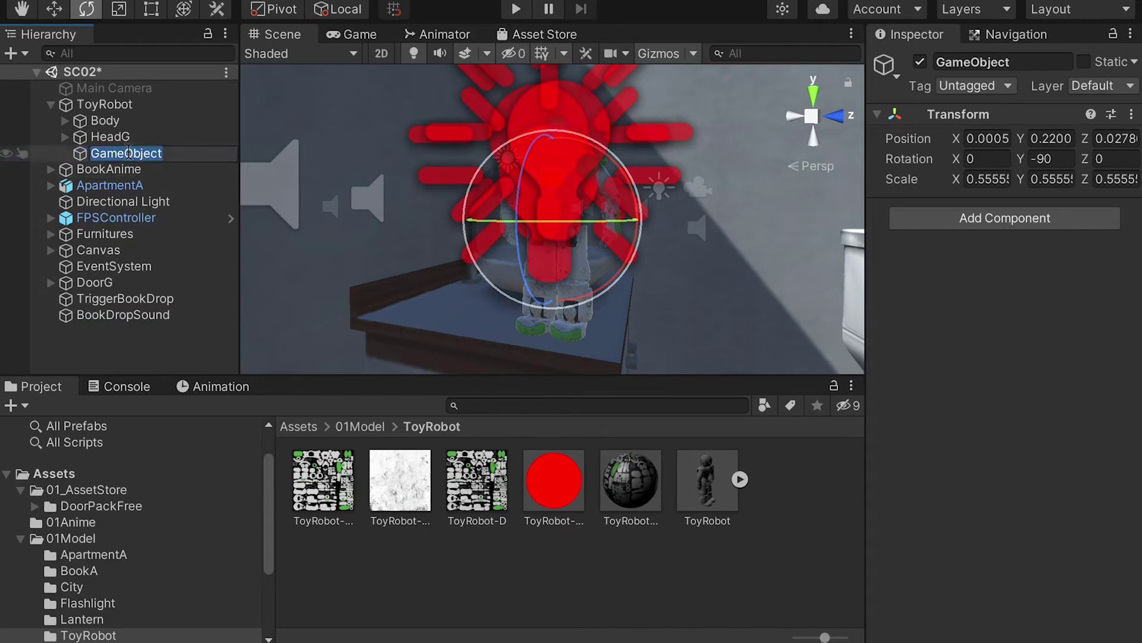
pyautogui.write('RobotController')
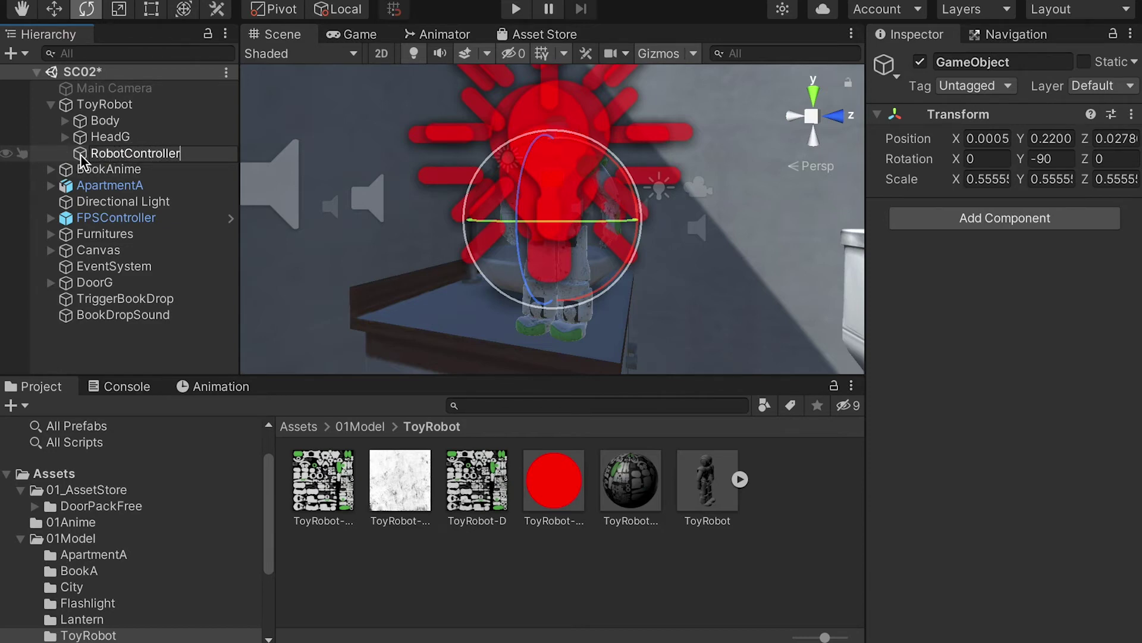
pyautogui.press('Return')
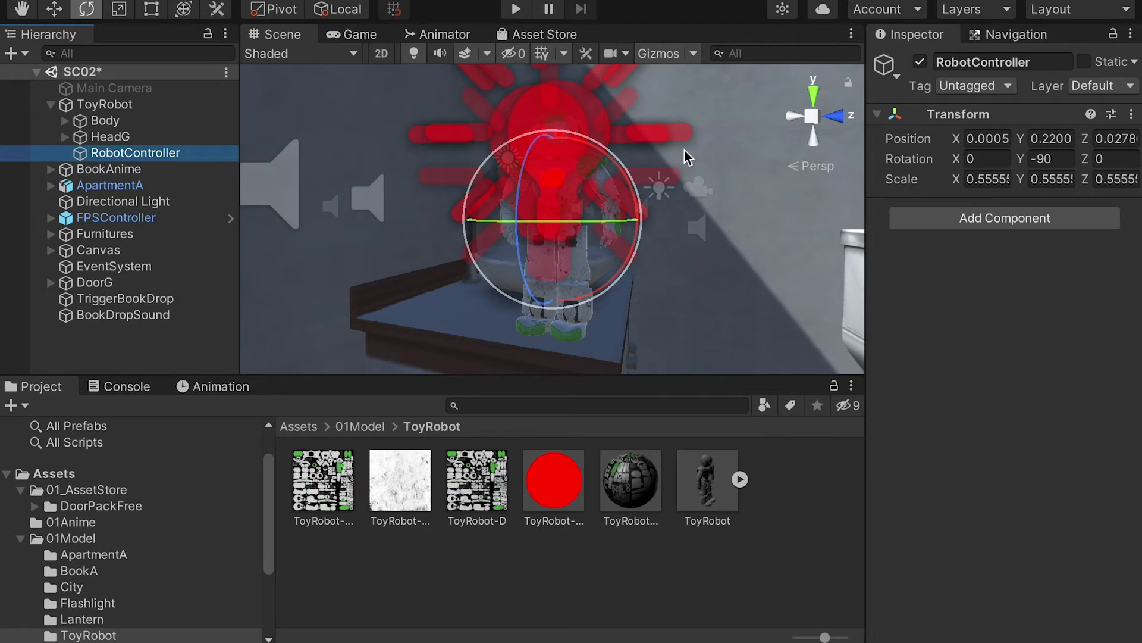
# Step: Open the 01Script folder, locate the RobotFlashing script, and attach it to RobotController
pyautogui.scroll(-4, 121, 528)
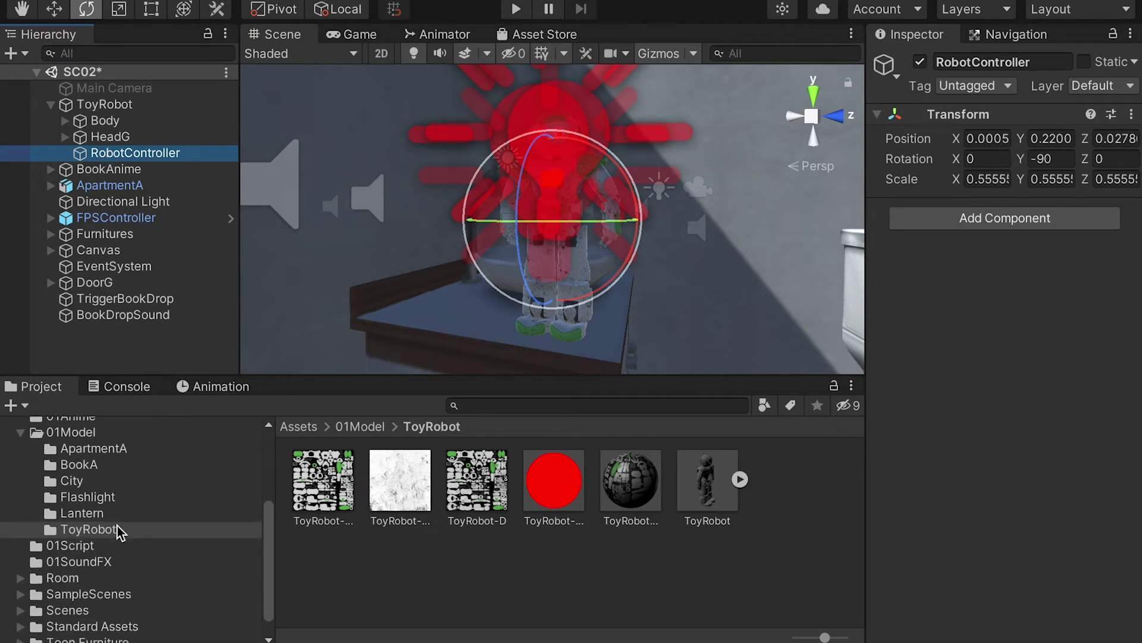
pyautogui.click(77, 529)
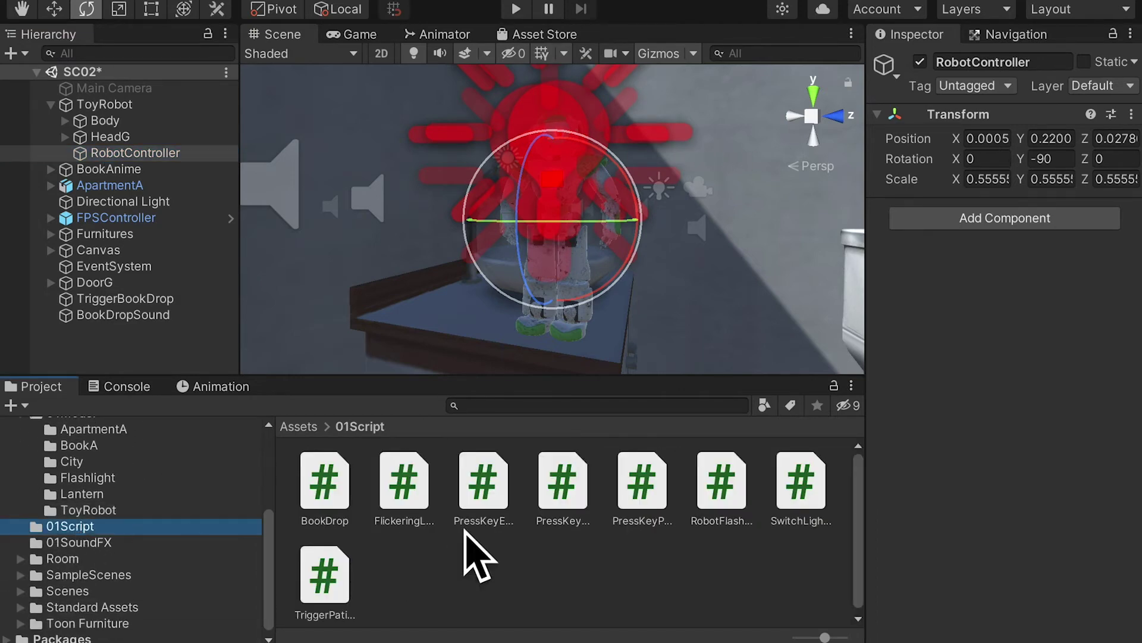
pyautogui.press('super+Tab')
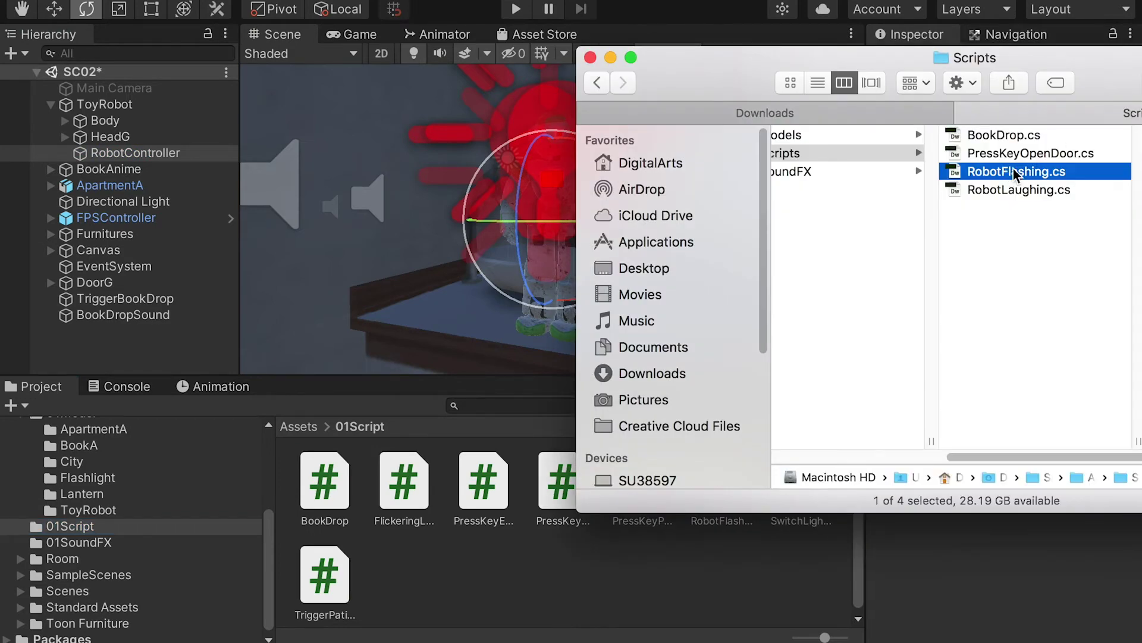
pyautogui.click(416, 567)
pyautogui.click(750, 523)
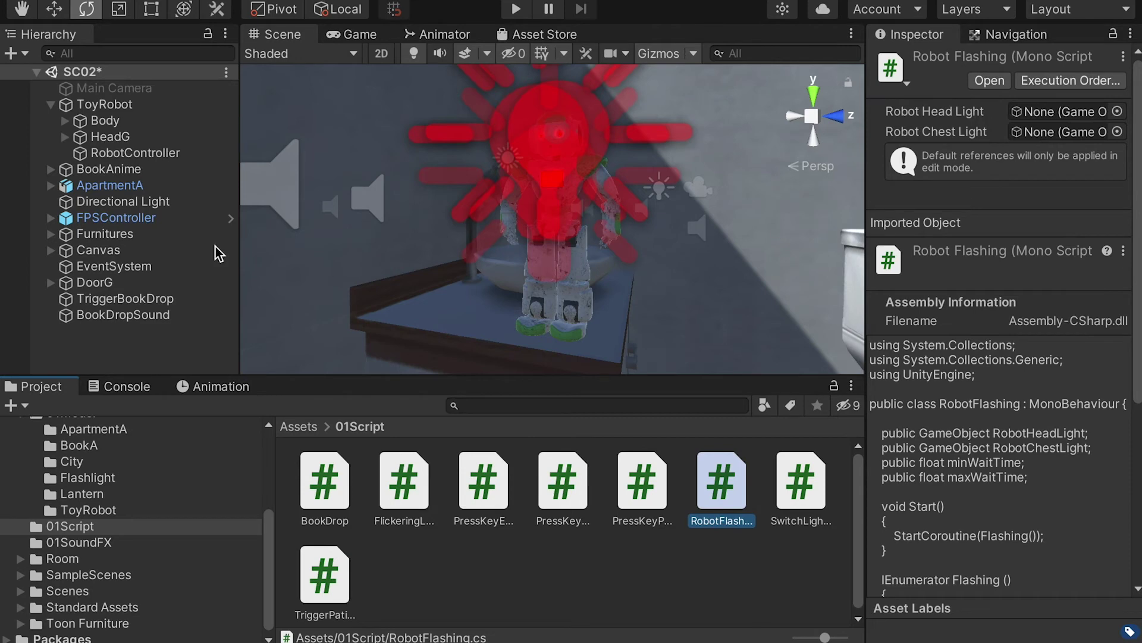
pyautogui.click(122, 155)
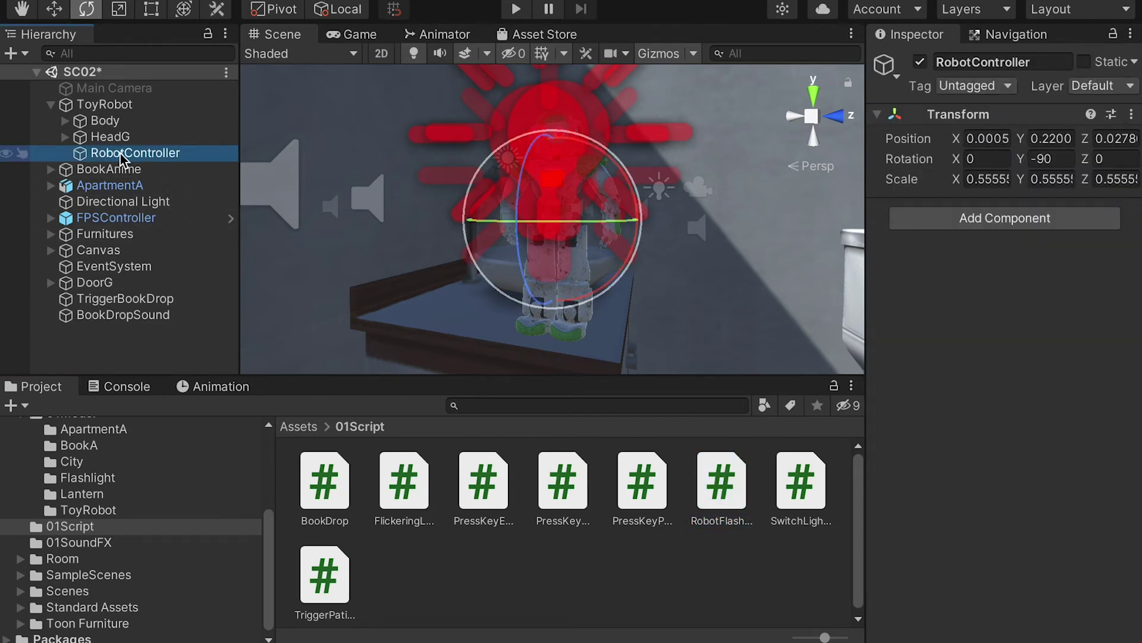
pyautogui.moveTo(721, 499); pyautogui.dragTo(952, 274)
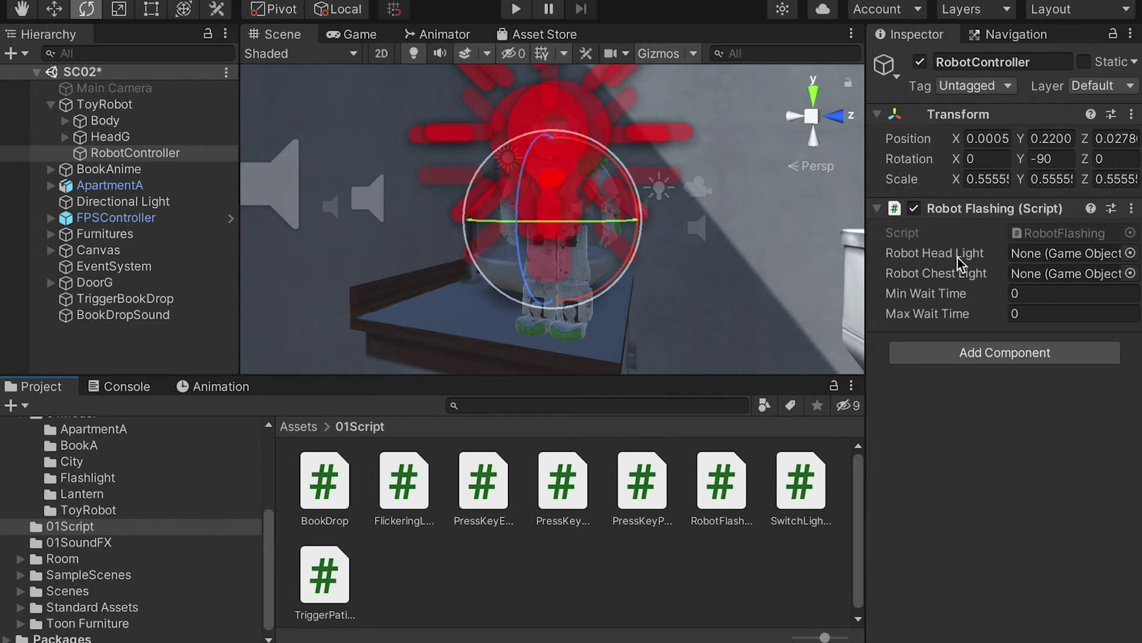
# Step: Assign RobotEyeLighting as the Robot Head Light and RobotChestLighting as the Robot Chest Light in RobotController's Robot Flashing script
pyautogui.click(62, 136)
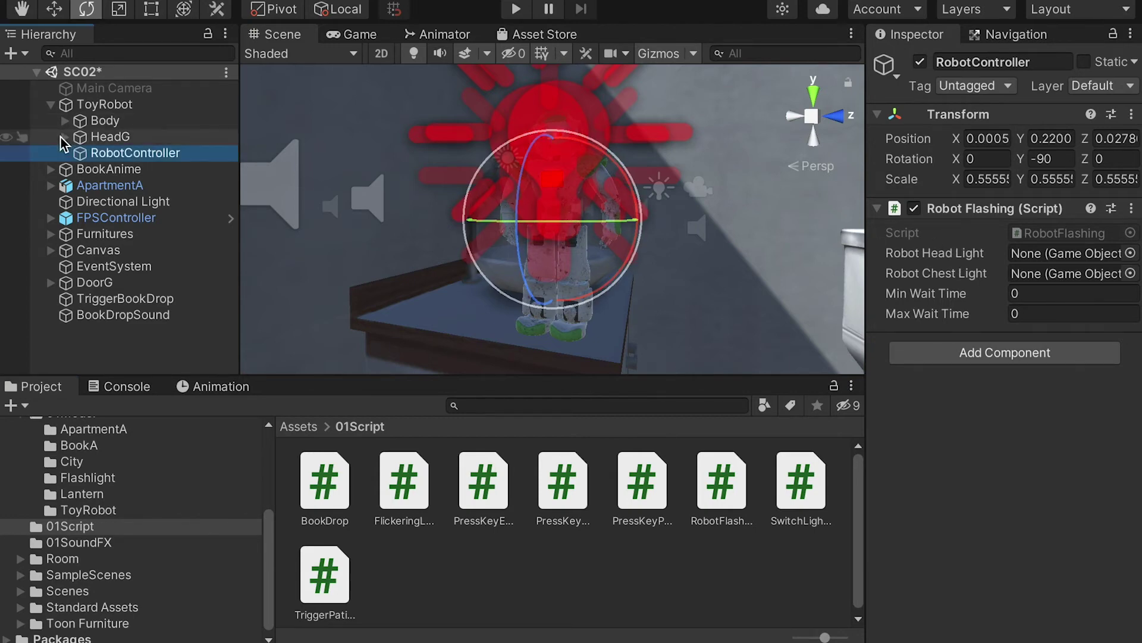
pyautogui.click(64, 137)
pyautogui.click(79, 153)
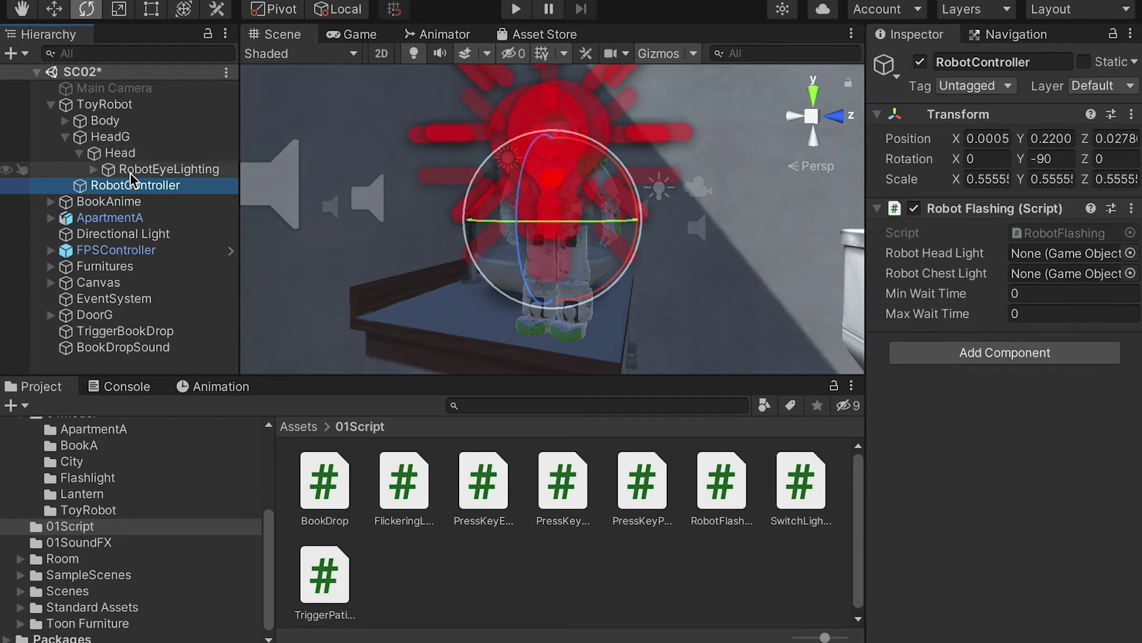
pyautogui.moveTo(150, 173); pyautogui.dragTo(1029, 255)
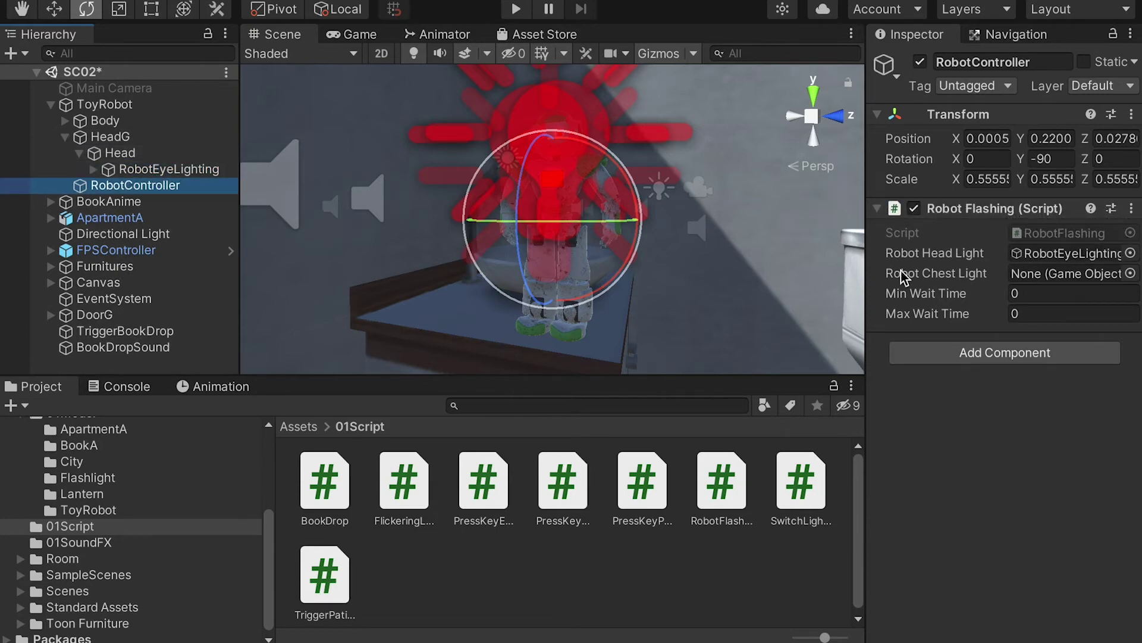
pyautogui.click(64, 137)
pyautogui.click(66, 121)
pyautogui.moveTo(119, 138); pyautogui.dragTo(1043, 277)
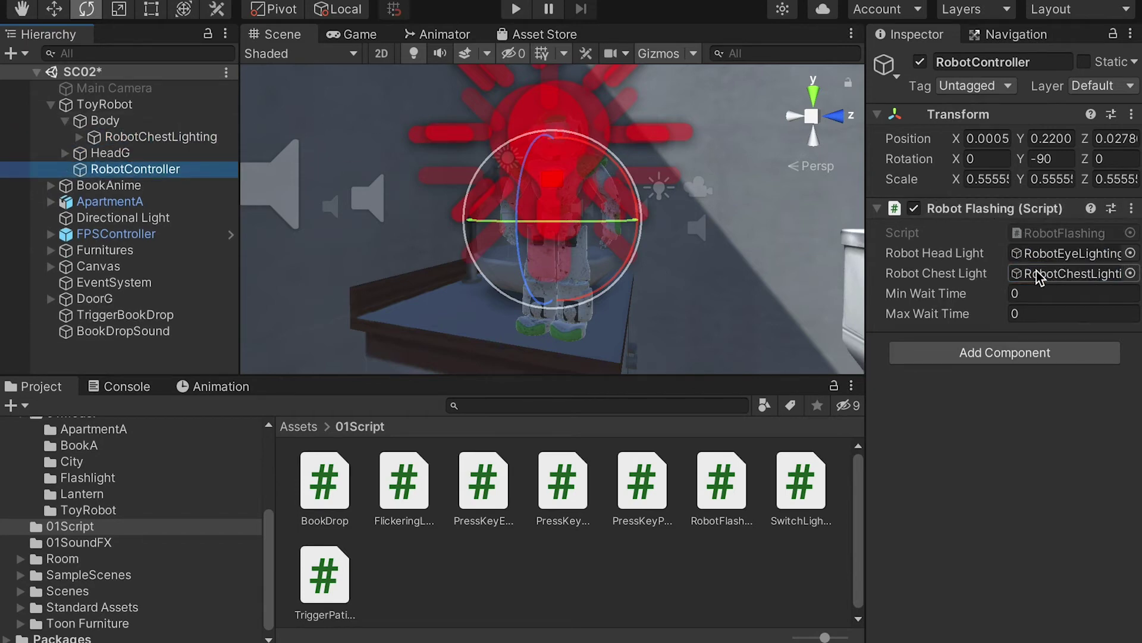
# Step: Set the script's Min Wait Time to 0.01 and Max Wait Time to 0.1, and select ToyRobot
pyautogui.click(1010, 293)
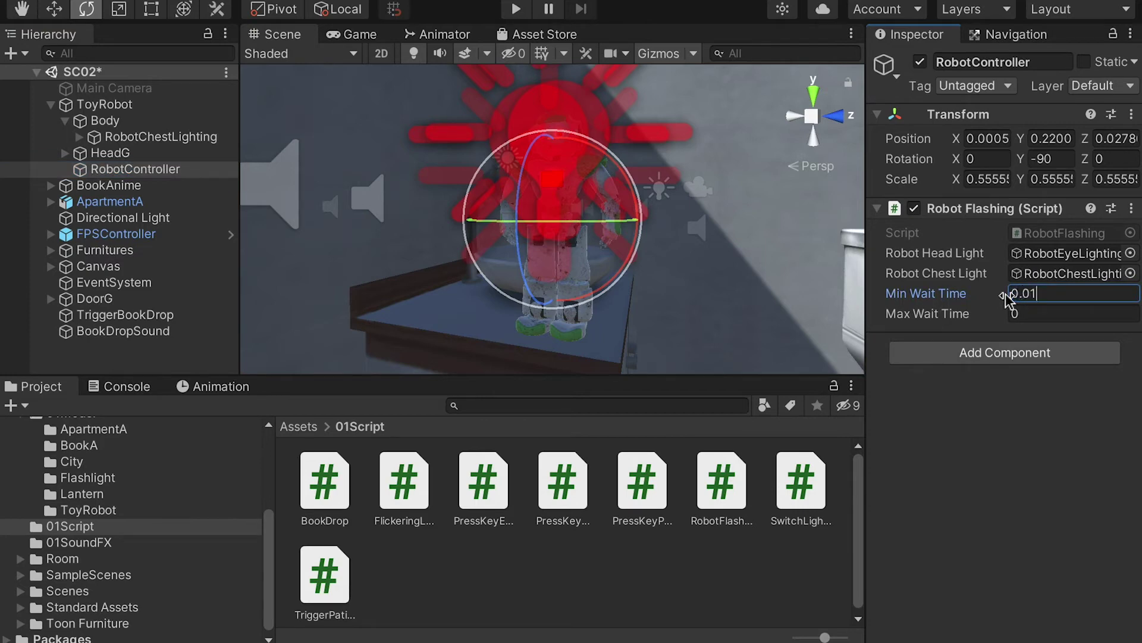
pyautogui.click(1018, 313)
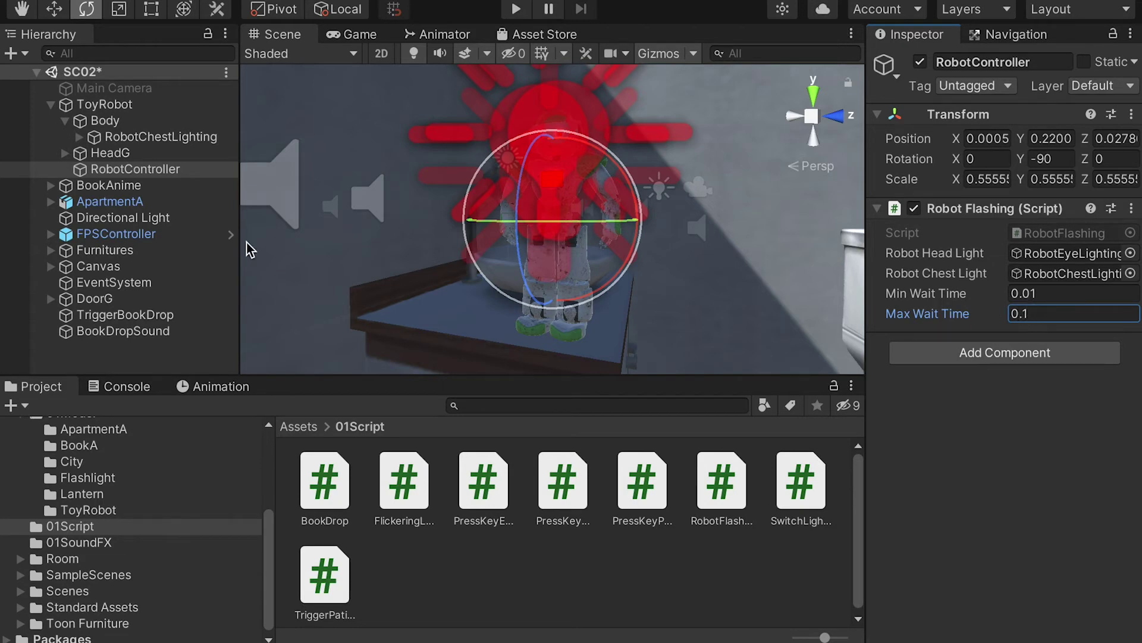
pyautogui.click(106, 120)
pyautogui.click(113, 105)
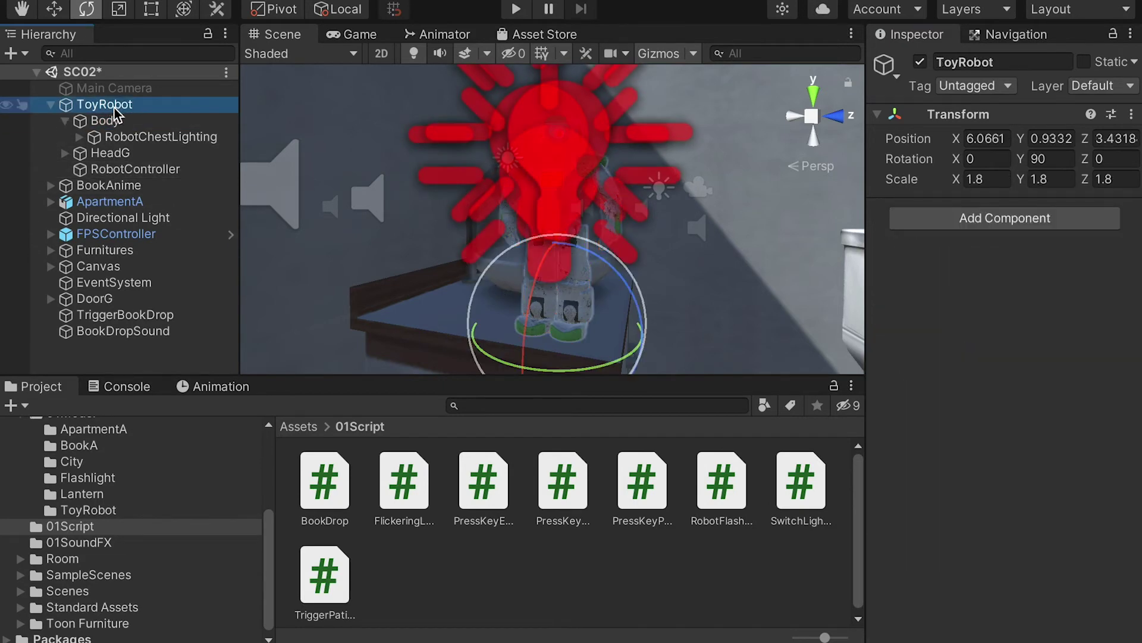
# Step: Play-test the scene by walking through both doors to the bathroom, watch the toy robot's flashing lights, and stop the game
pyautogui.click(515, 9)
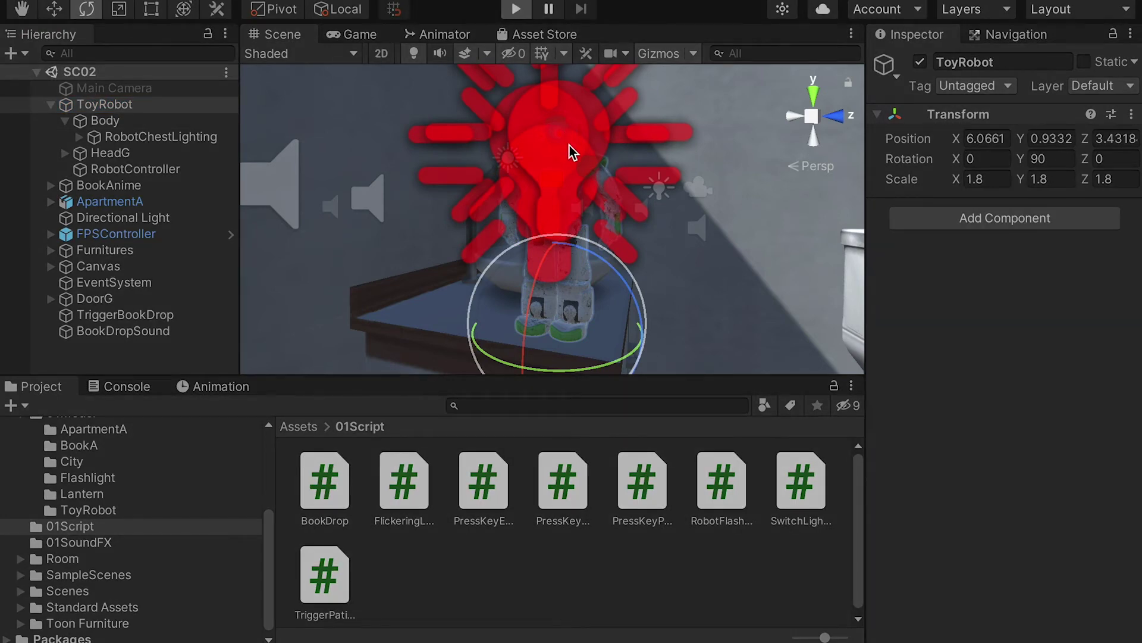
pyautogui.press('w')
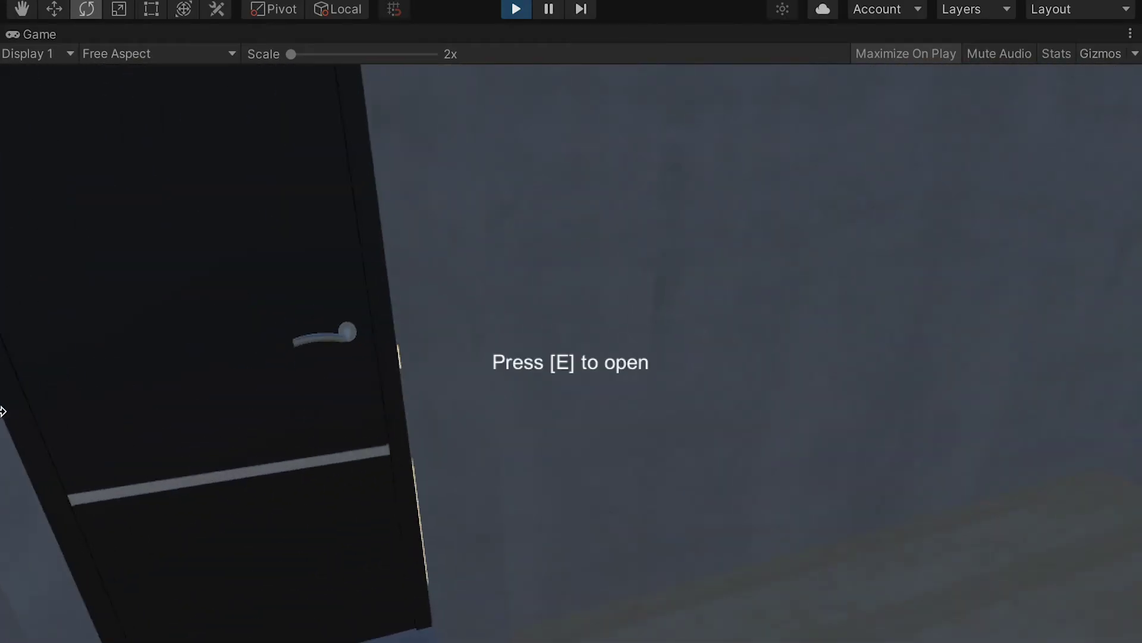
pyautogui.press('e')
pyautogui.press('w')
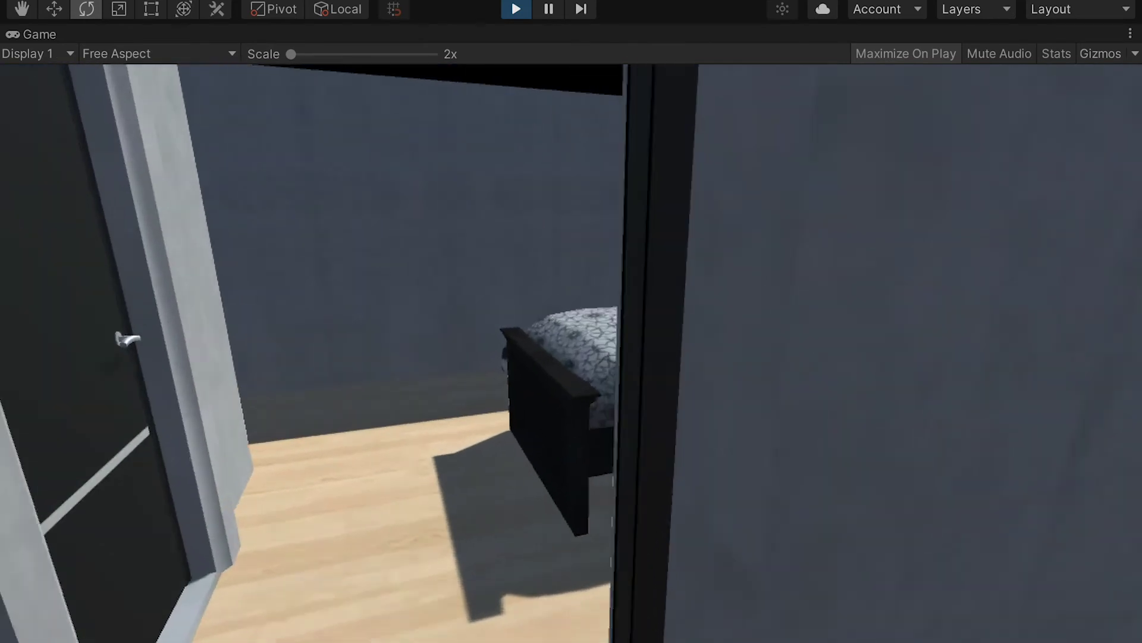
pyautogui.press('w')
pyautogui.press('e')
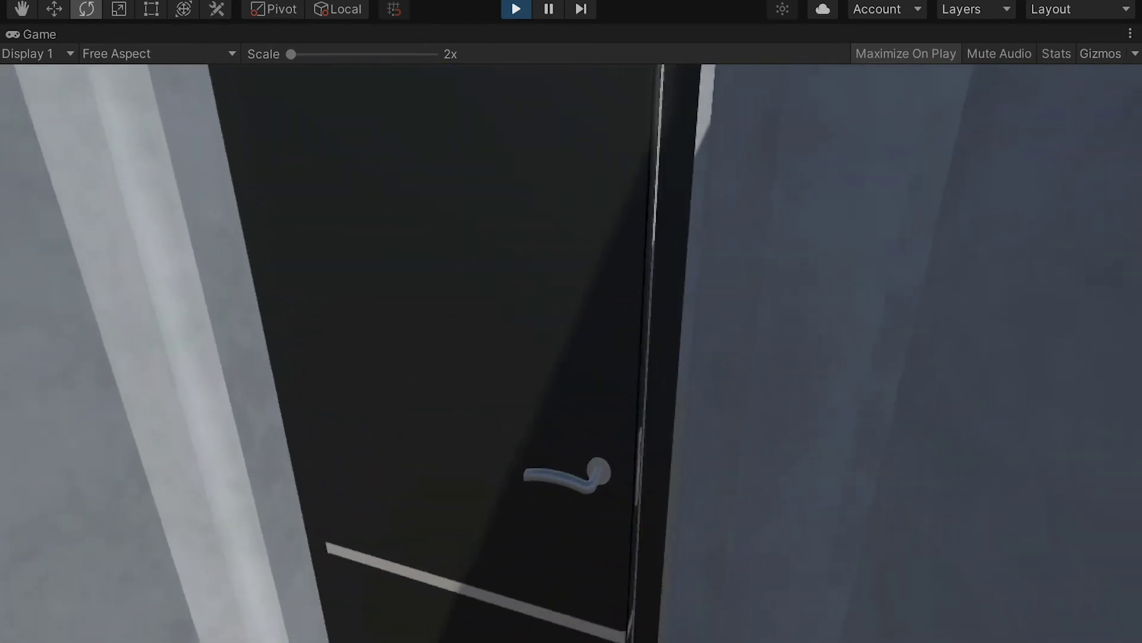
pyautogui.press('e')
pyautogui.press('w')
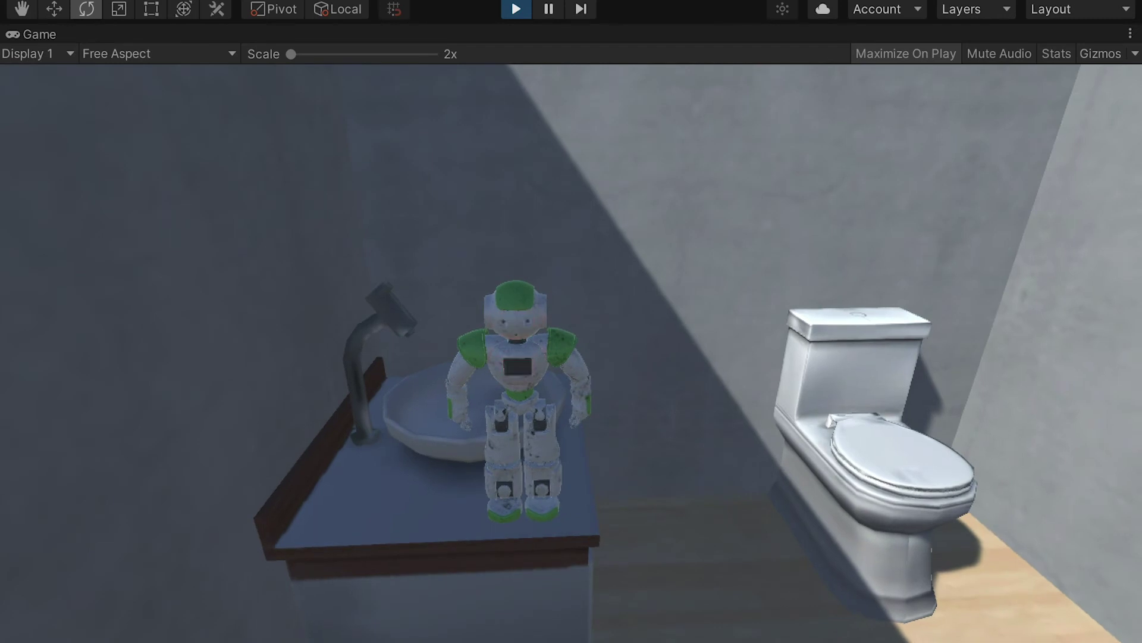
pyautogui.press('s')
pyautogui.press('w')
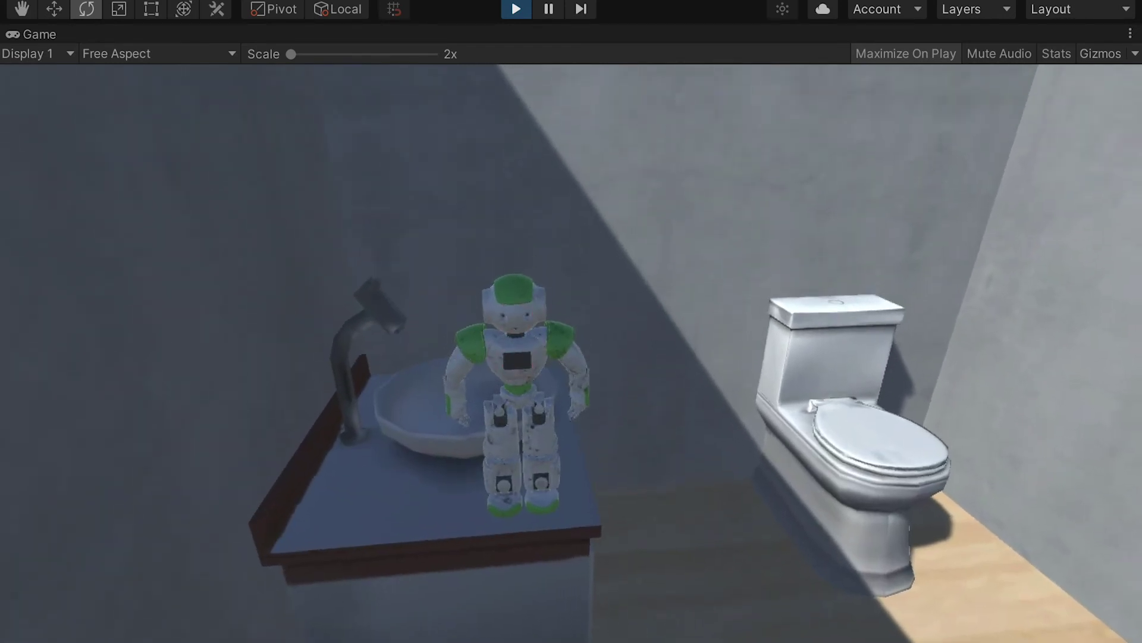
pyautogui.press('Escape')
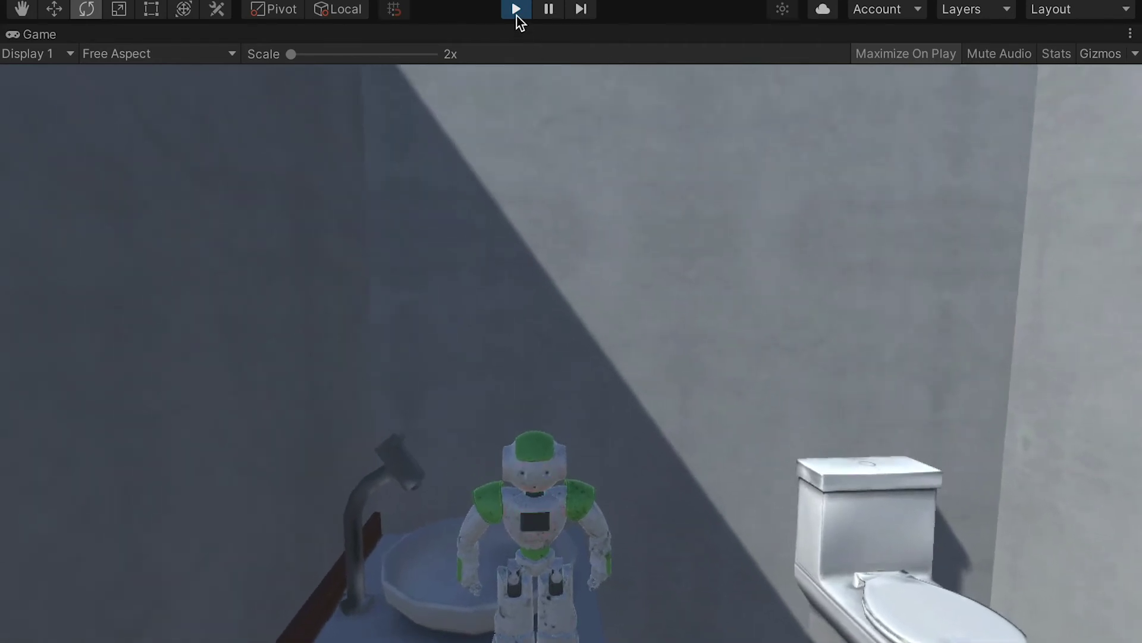
pyautogui.click(516, 10)
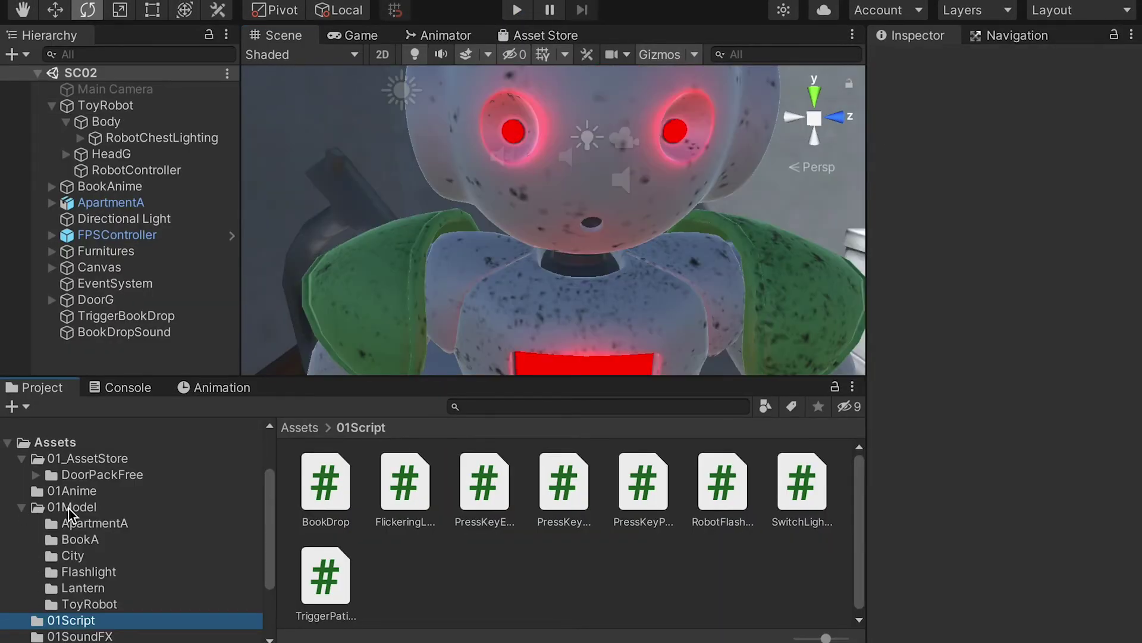
# Step: Create an animation clip named RobotHeadTurn for HeadG, saved in the 01Model/ToyRobot folder
pyautogui.click(71, 507)
pyautogui.click(90, 604)
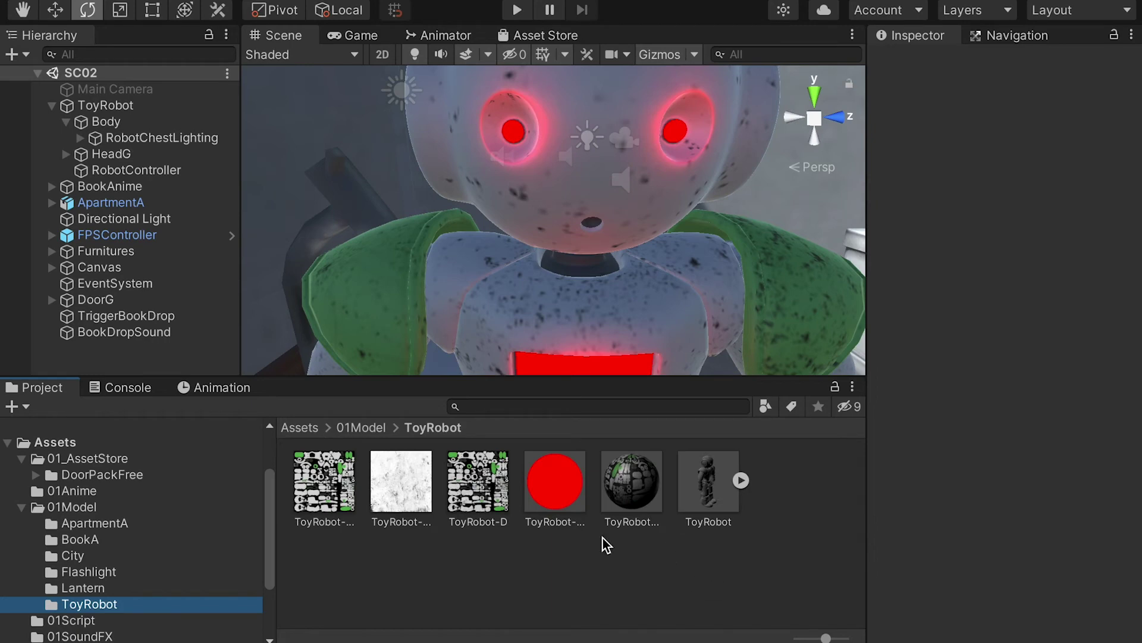
pyautogui.click(217, 387)
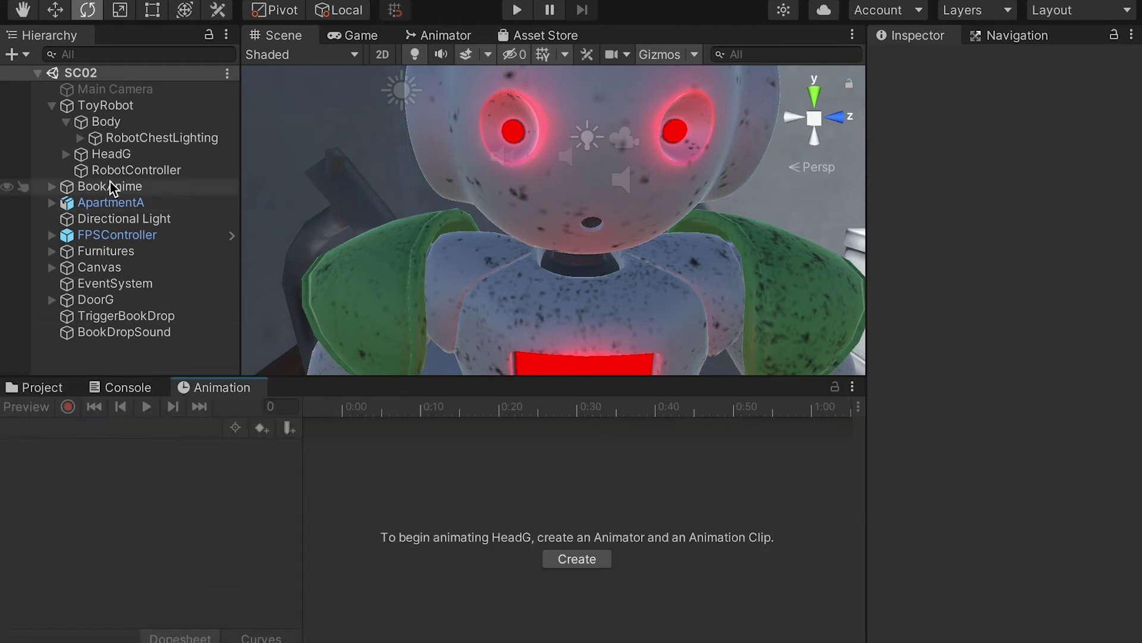
pyautogui.click(111, 156)
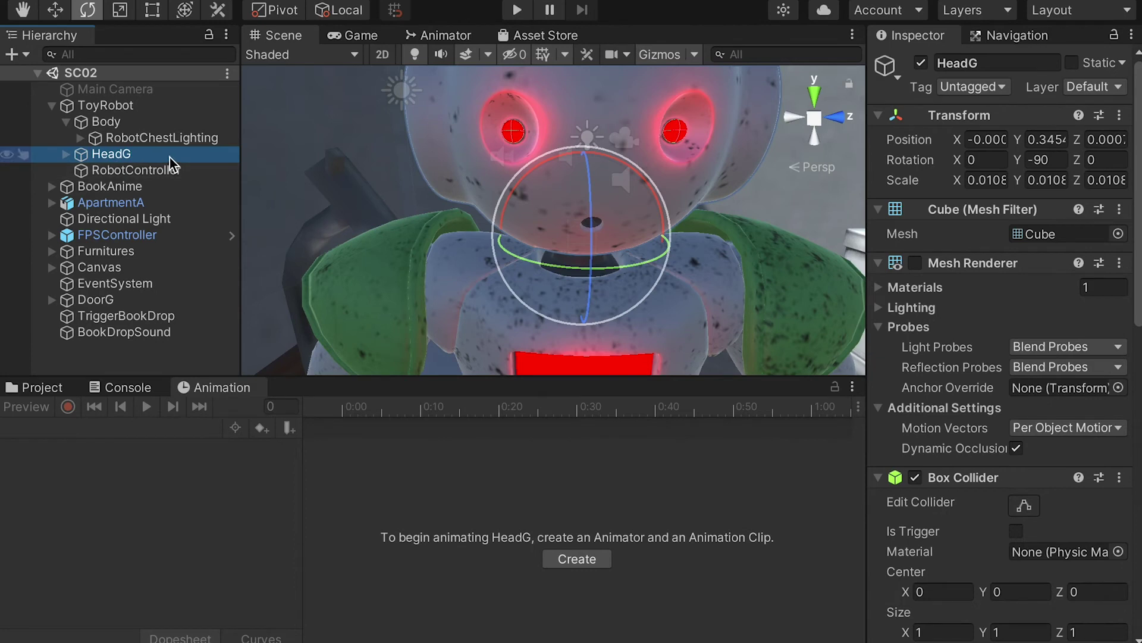
pyautogui.click(576, 559)
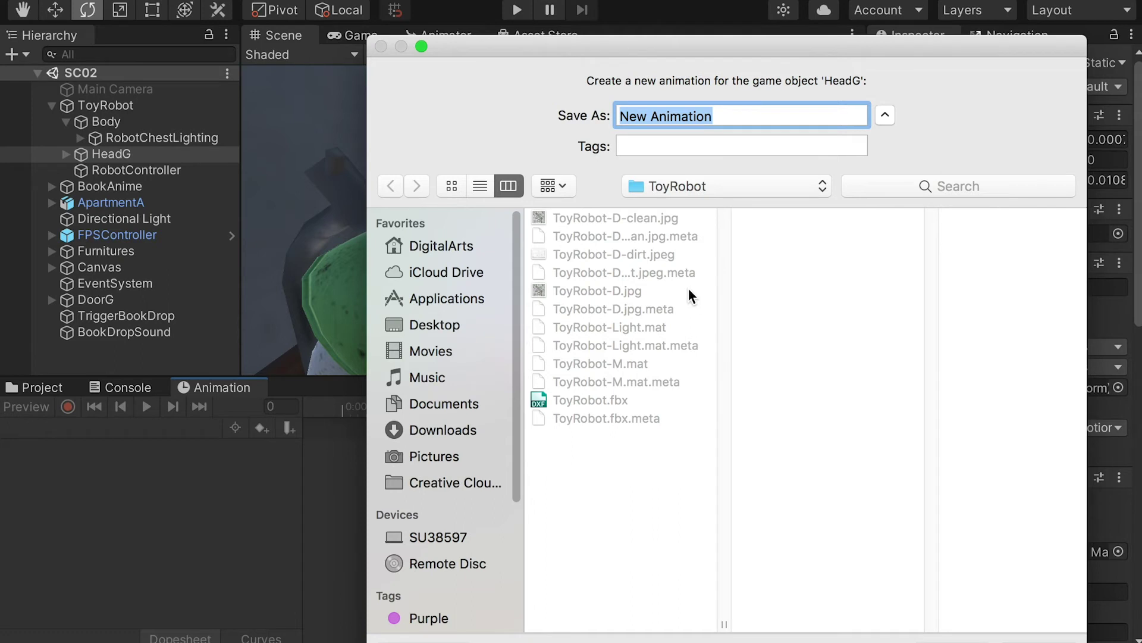
pyautogui.write('RobotHeadTurn')
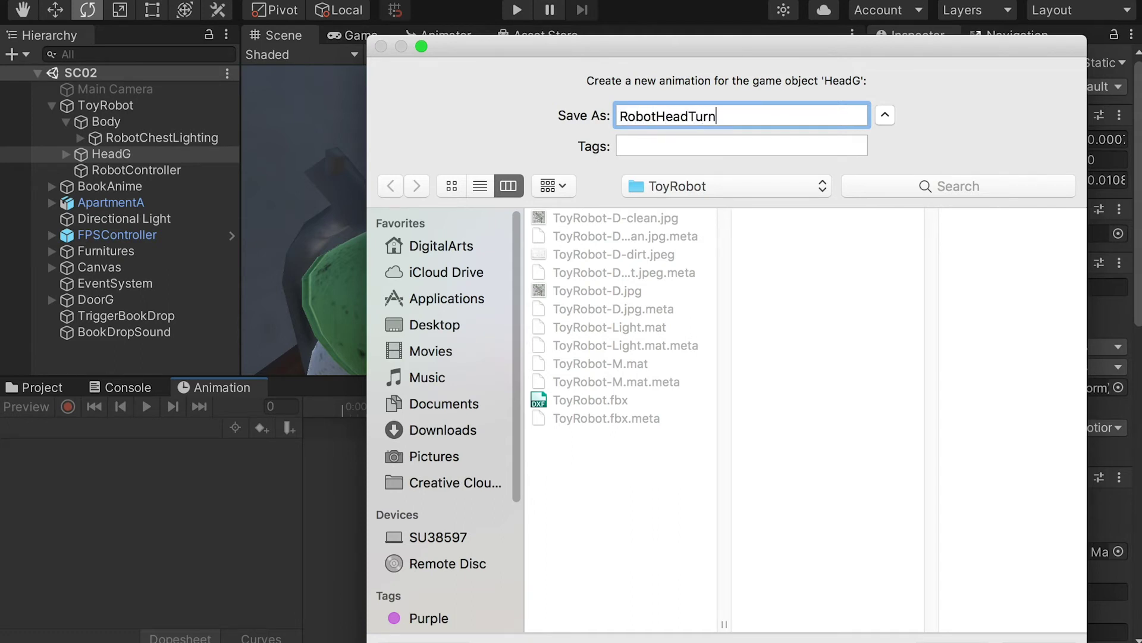
pyautogui.press('Return')
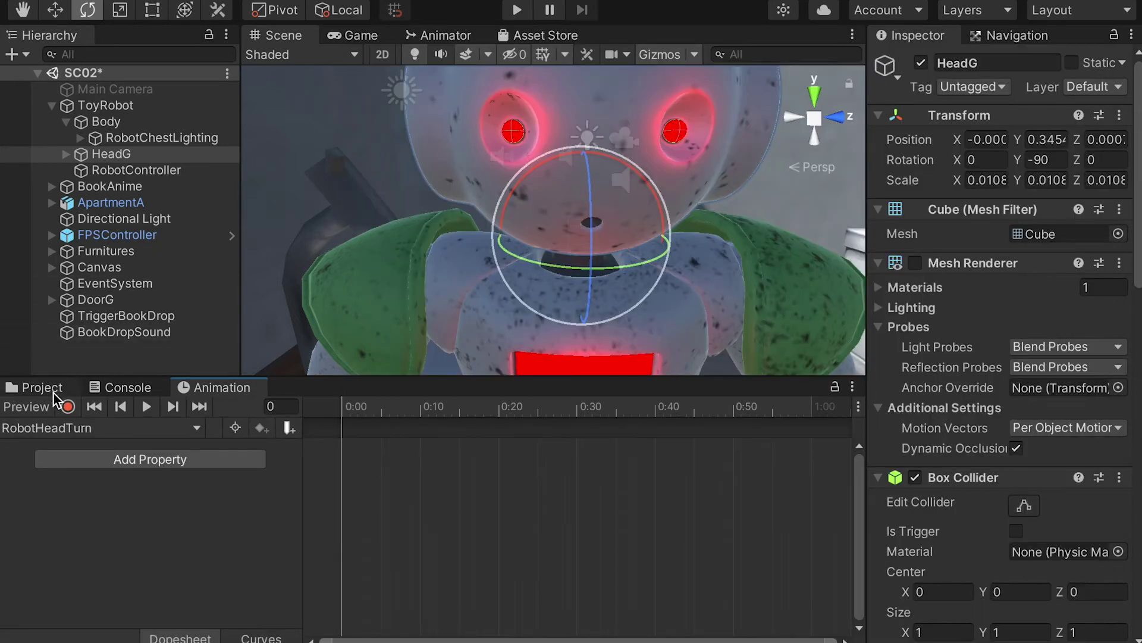
# Step: Start recording RobotHeadTurn and key HeadG's Y rotation at -75 on frame 40
pyautogui.click(68, 407)
pyautogui.moveTo(571, 420); pyautogui.dragTo(660, 430)
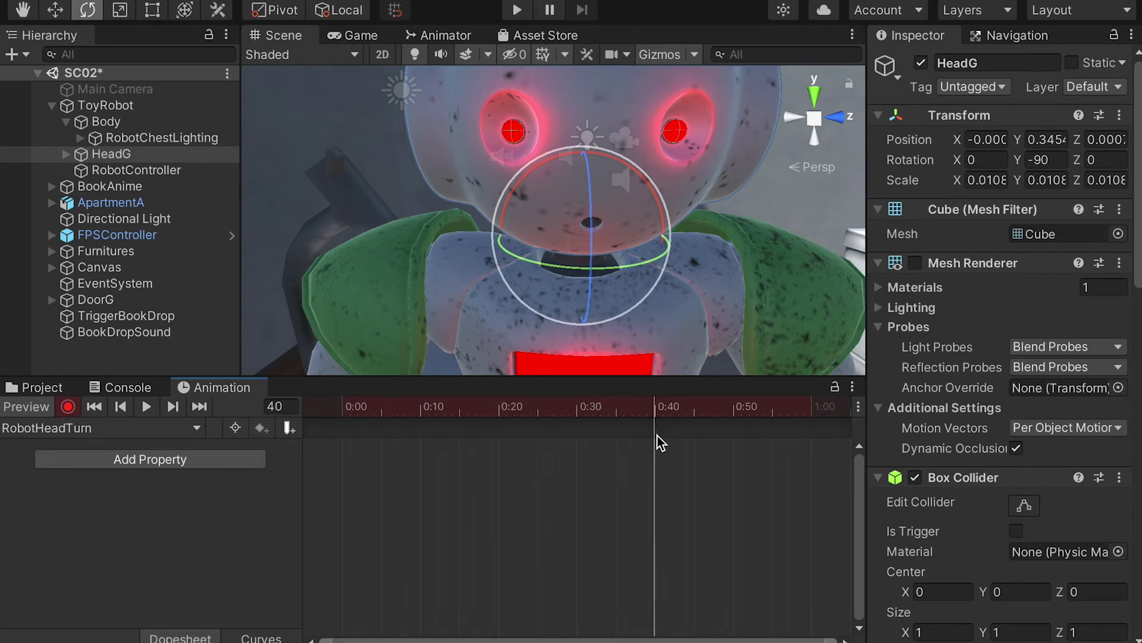
pyautogui.moveTo(635, 265); pyautogui.dragTo(624, 268)
pyautogui.click(1047, 161)
pyautogui.click(1047, 161)
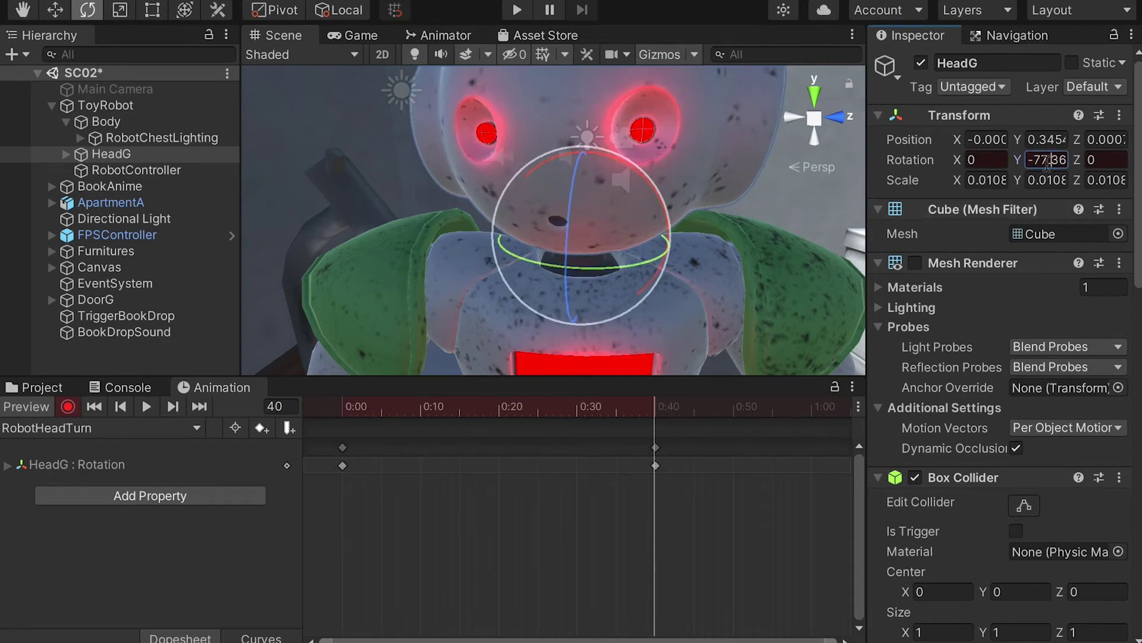
pyautogui.moveTo(1047, 162); pyautogui.dragTo(1111, 173)
pyautogui.write('5')
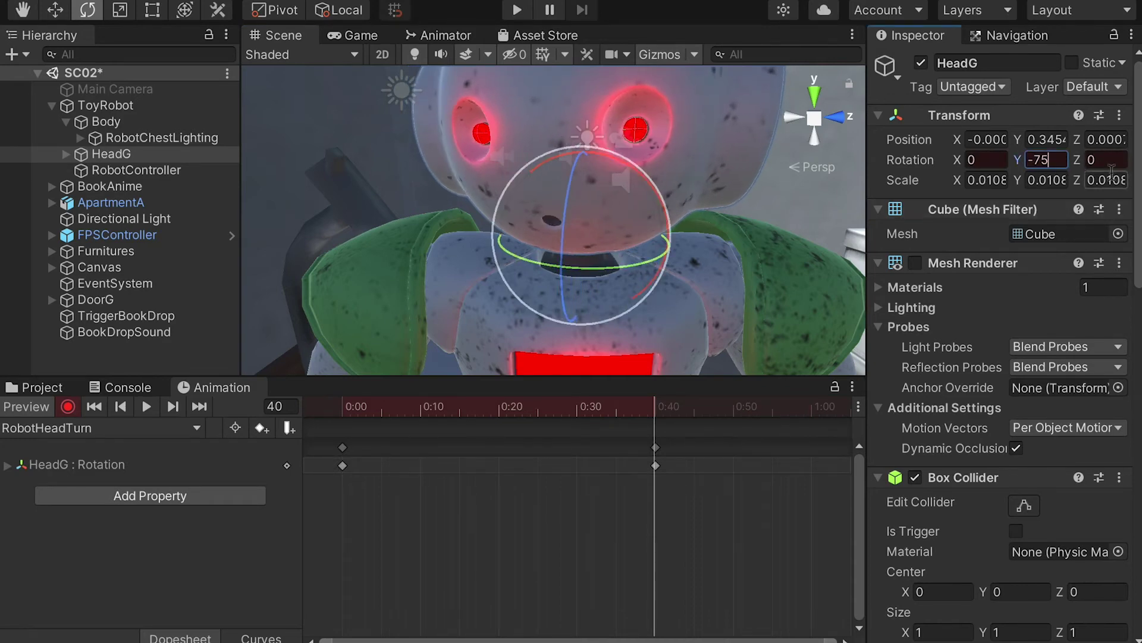
# Step: Key HeadG's Y rotation at -105 on frame 80 and fit all keyframes in the timeline
pyautogui.click(741, 410)
pyautogui.moveTo(741, 411); pyautogui.dragTo(839, 440)
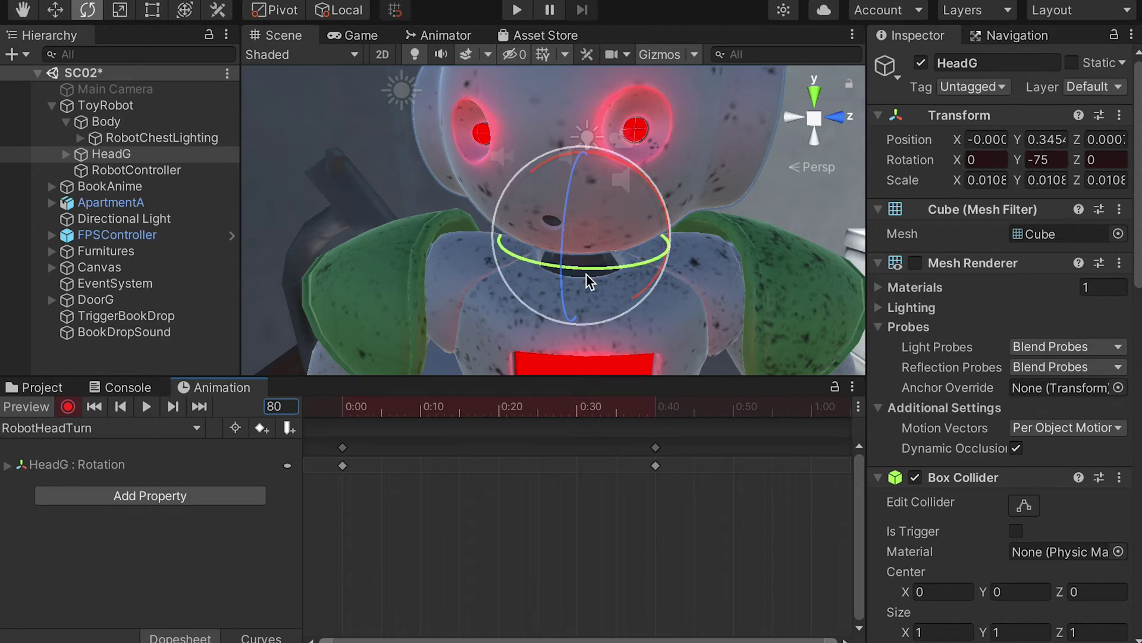
pyautogui.moveTo(587, 273); pyautogui.dragTo(673, 265)
pyautogui.click(1045, 160)
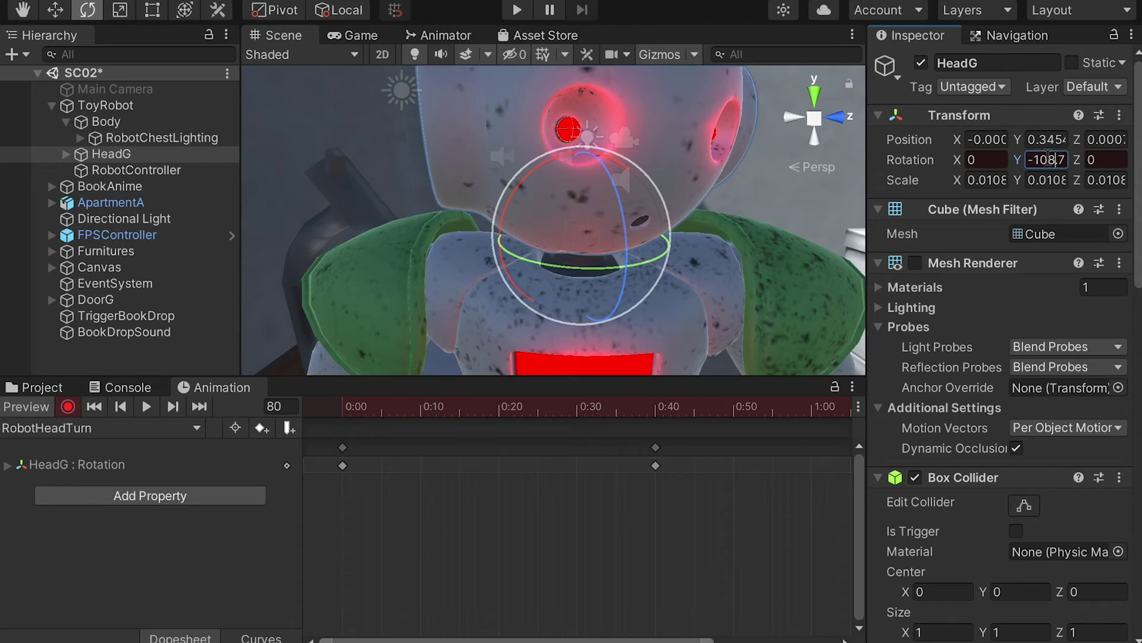
pyautogui.write('-105')
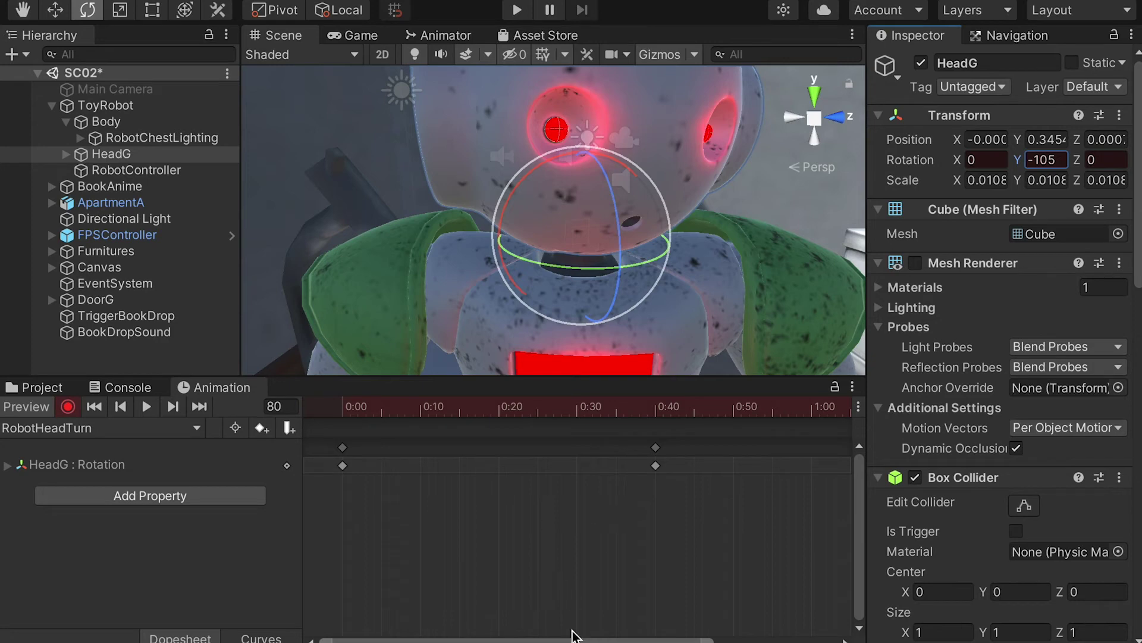
pyautogui.moveTo(707, 638); pyautogui.dragTo(850, 639)
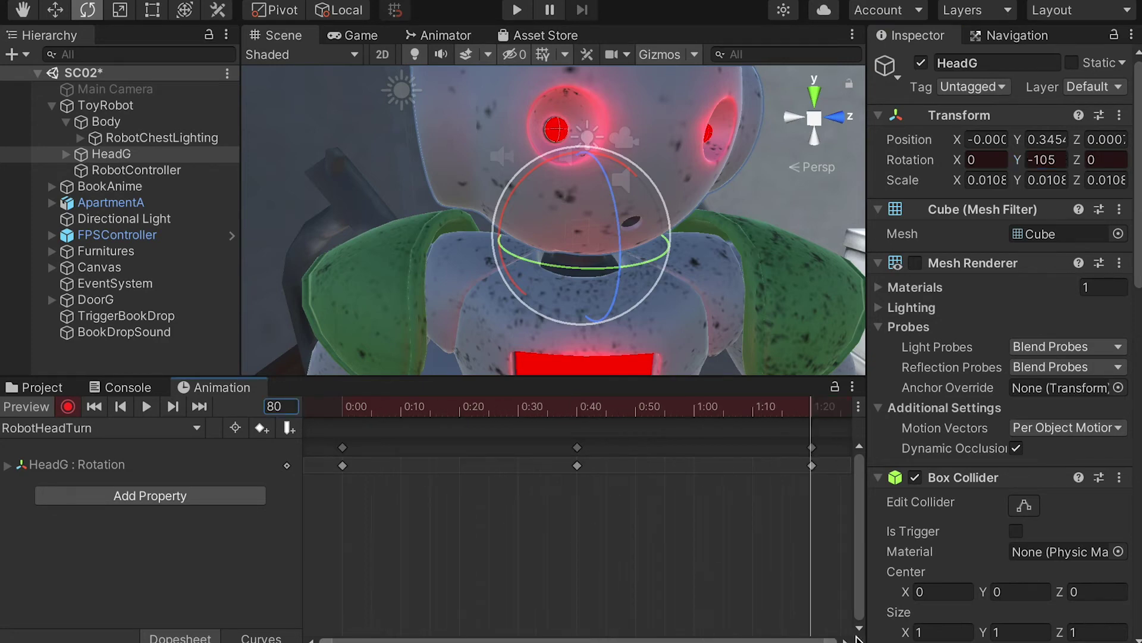
# Step: Play back the RobotHeadTurn clip and compare the head's pose on its first and last keyframes
pyautogui.moveTo(552, 408); pyautogui.dragTo(335, 407)
pyautogui.click(146, 407)
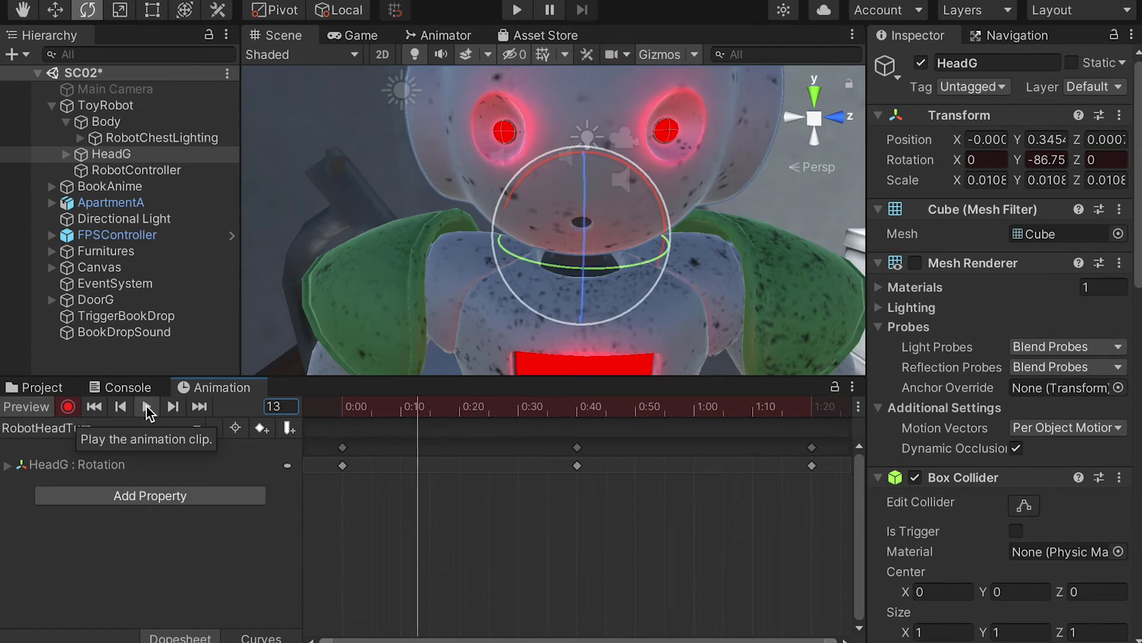
pyautogui.click(147, 406)
pyautogui.moveTo(766, 405); pyautogui.dragTo(816, 407)
pyautogui.moveTo(379, 405); pyautogui.dragTo(343, 409)
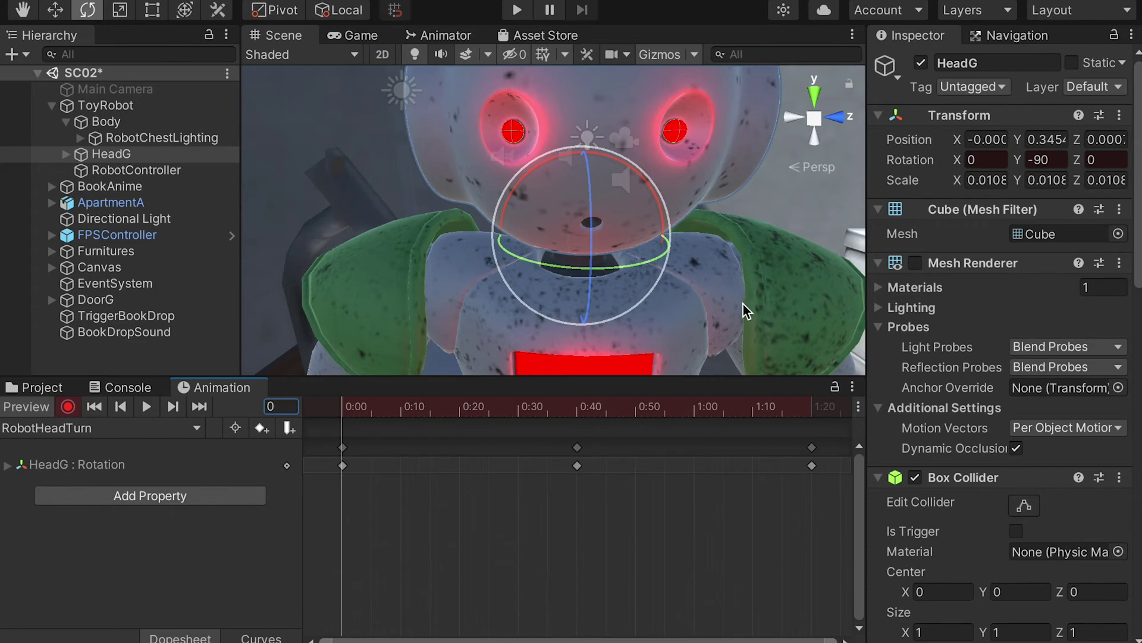
pyautogui.click(811, 410)
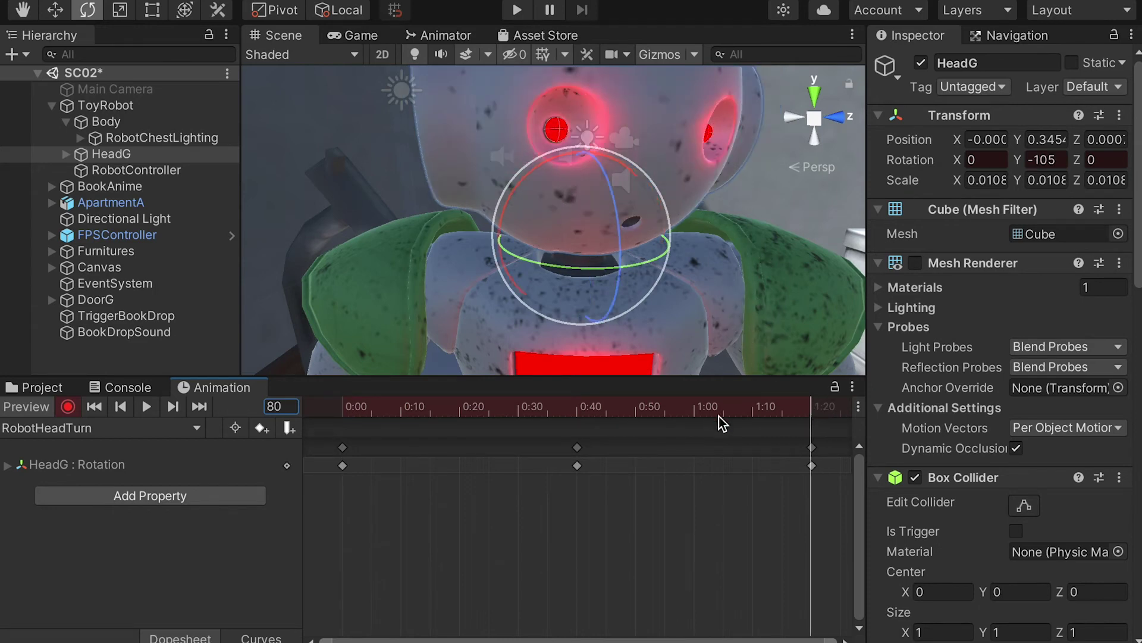
pyautogui.click(814, 406)
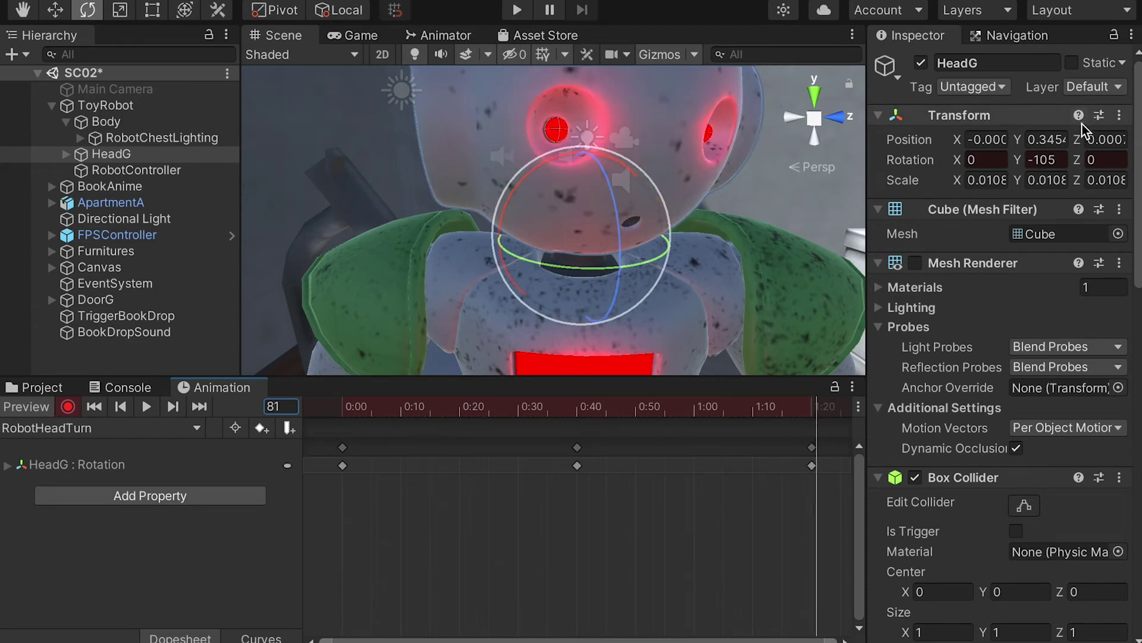
pyautogui.click(812, 409)
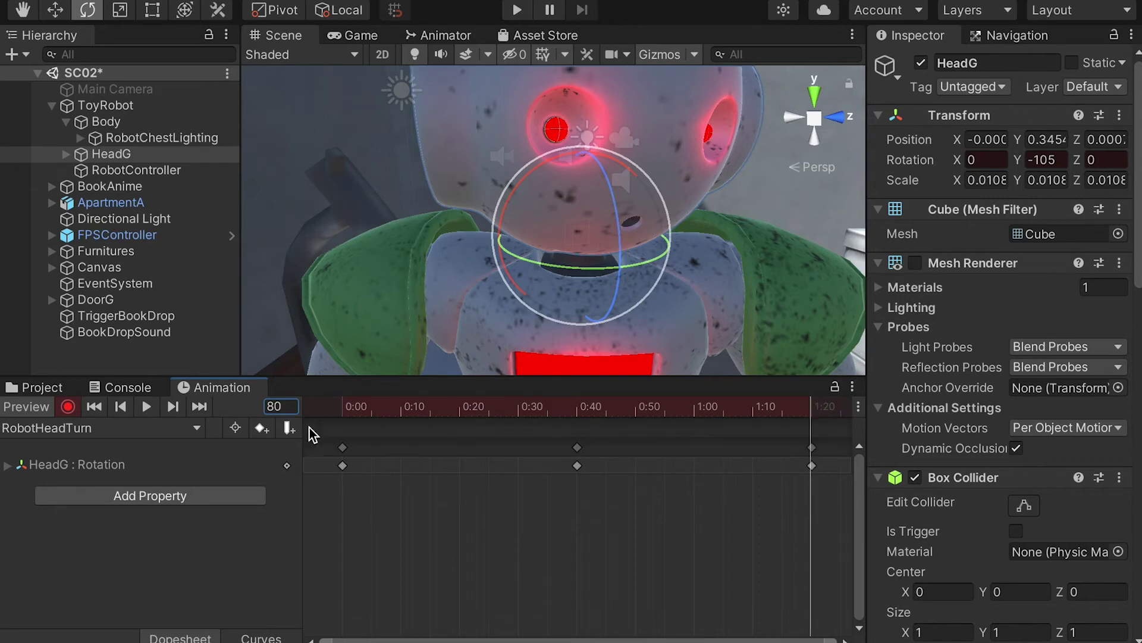
# Step: Key HeadG's Y rotation at -90 on frame 100 so the head returns to its starting direction
pyautogui.click(288, 411)
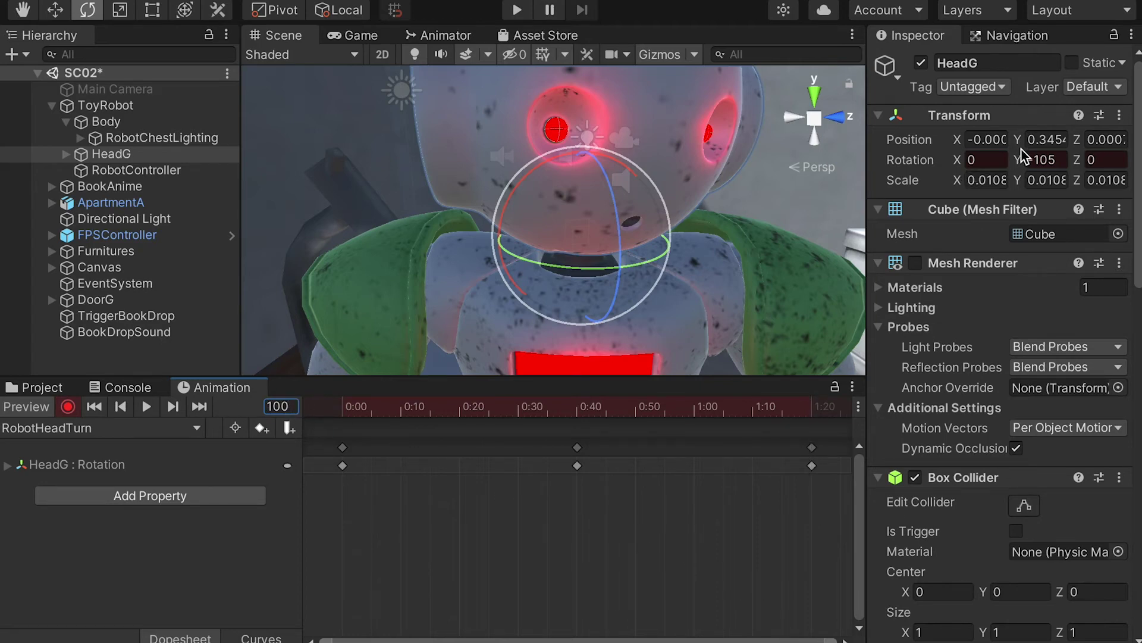
pyautogui.click(1036, 160)
pyautogui.write('-90')
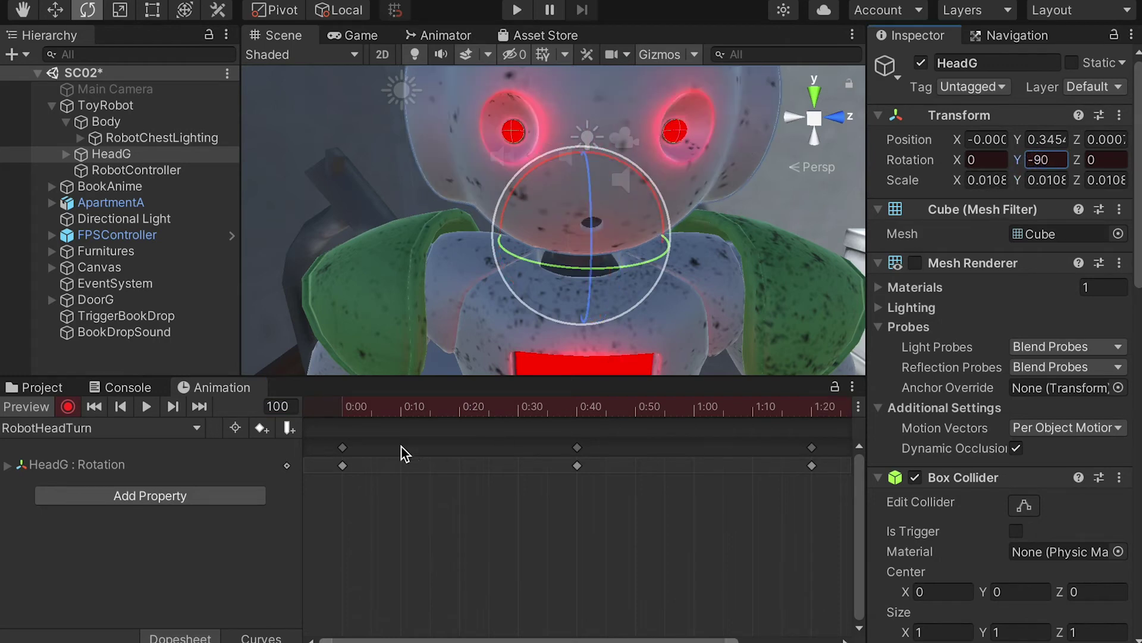
# Step: Fit the whole RobotHeadTurn timeline in view, play back the clip and return to frame 0
pyautogui.moveTo(735, 640); pyautogui.dragTo(863, 635)
pyautogui.moveTo(359, 409); pyautogui.dragTo(342, 409)
pyautogui.click(144, 409)
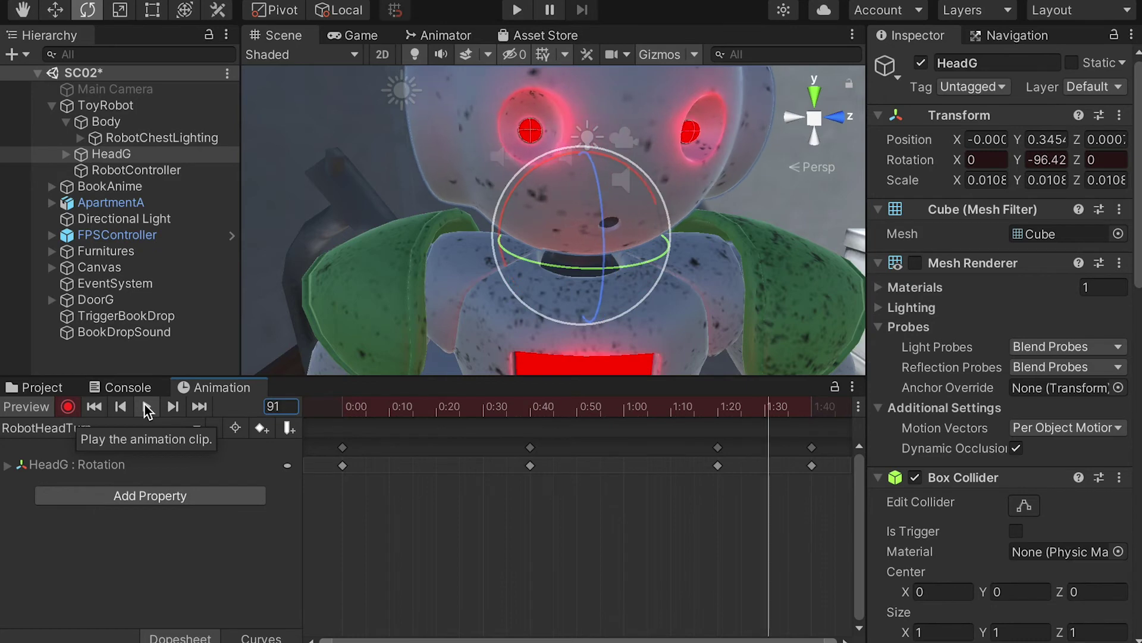
pyautogui.moveTo(422, 411); pyautogui.dragTo(325, 417)
# Step: Create an empty object named RobotSound at the robot's location and parent it to ToyRobot
pyautogui.click(100, 154)
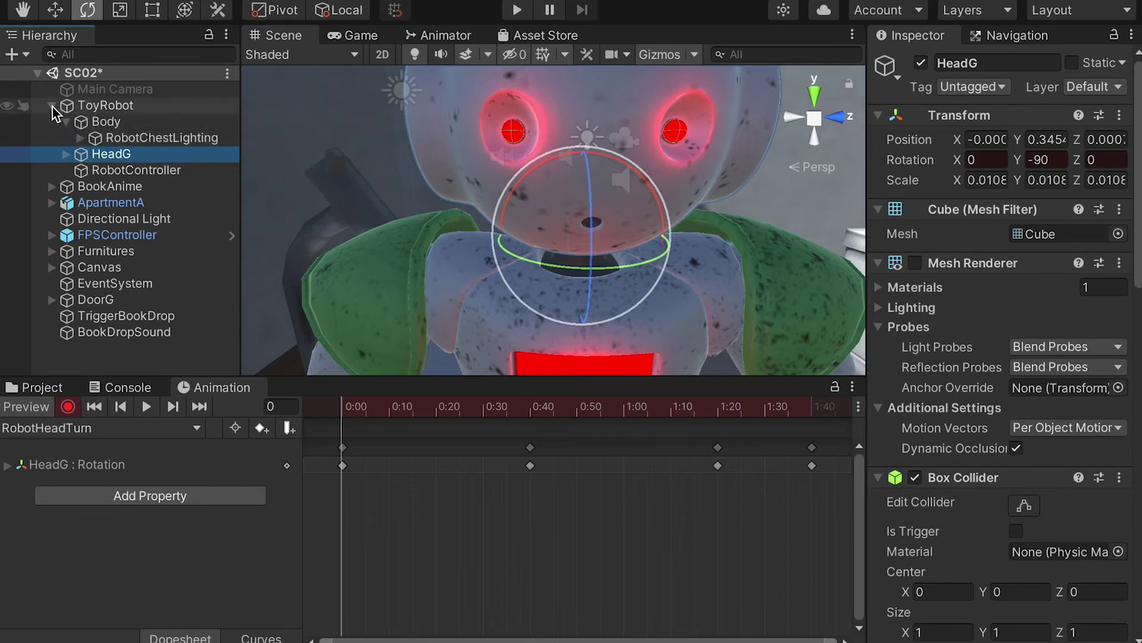
pyautogui.click(94, 109)
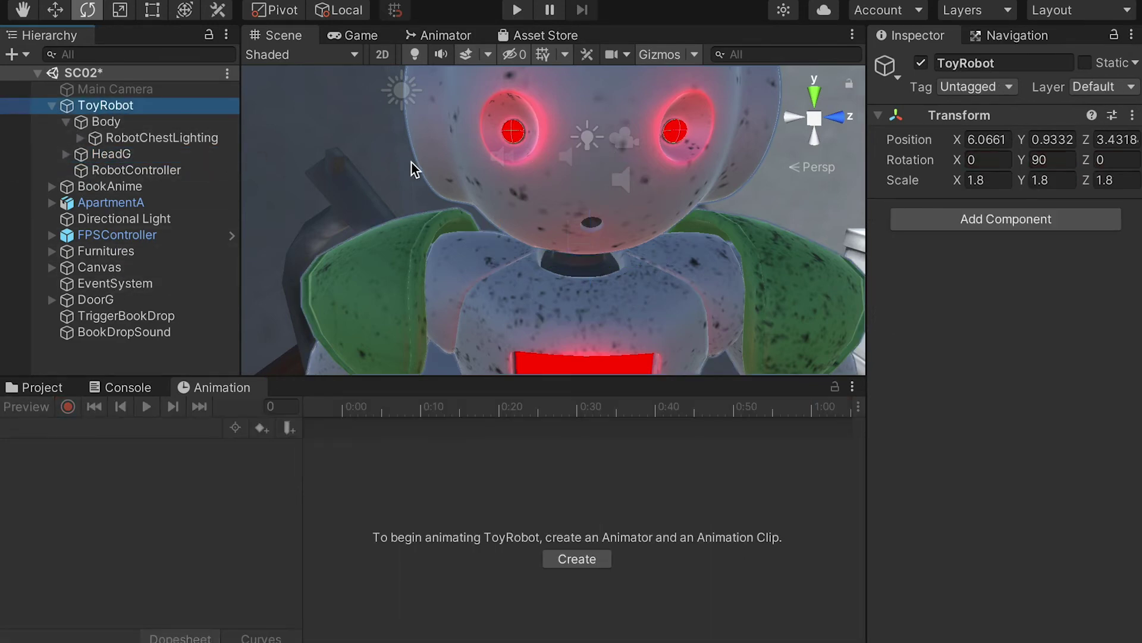
pyautogui.press('f')
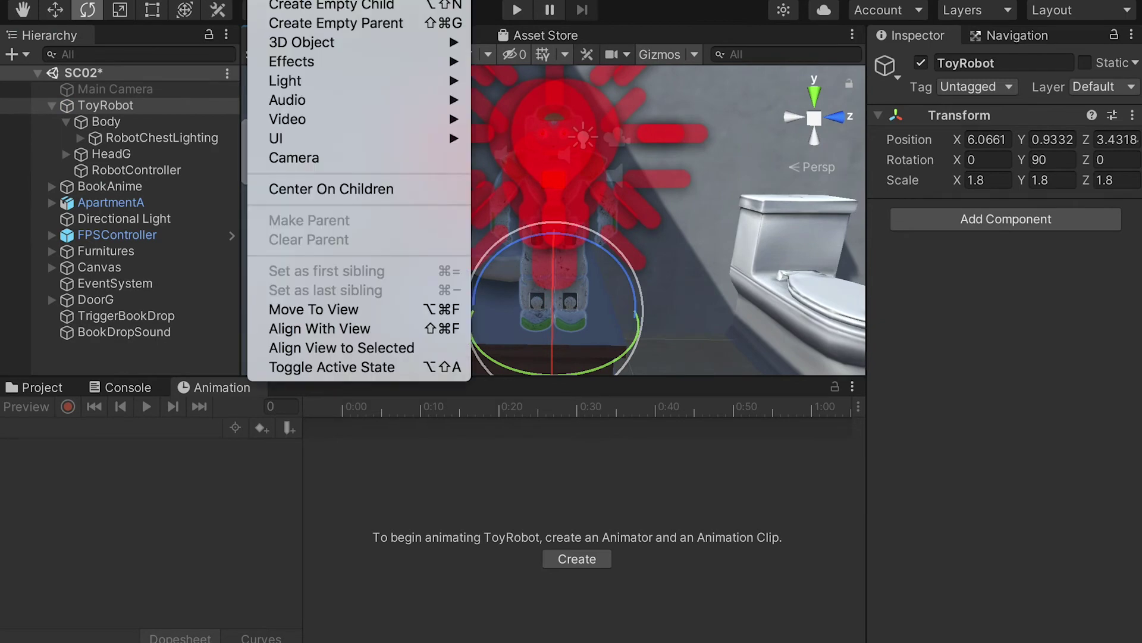
pyautogui.press('super+shift+n')
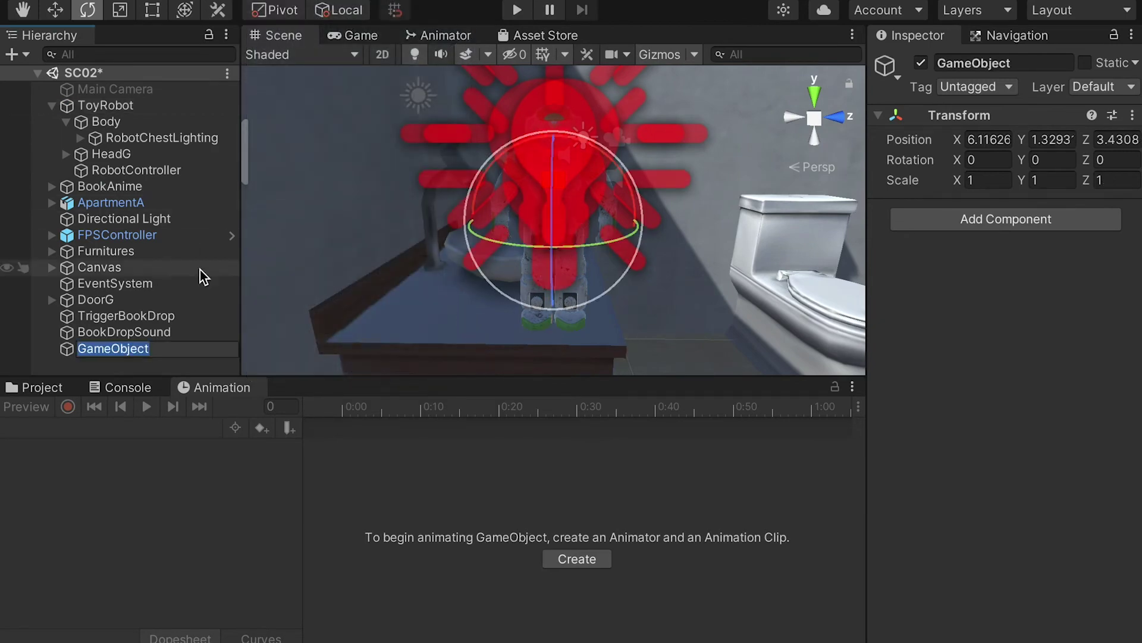
pyautogui.write('RobotSound')
pyautogui.click(86, 351)
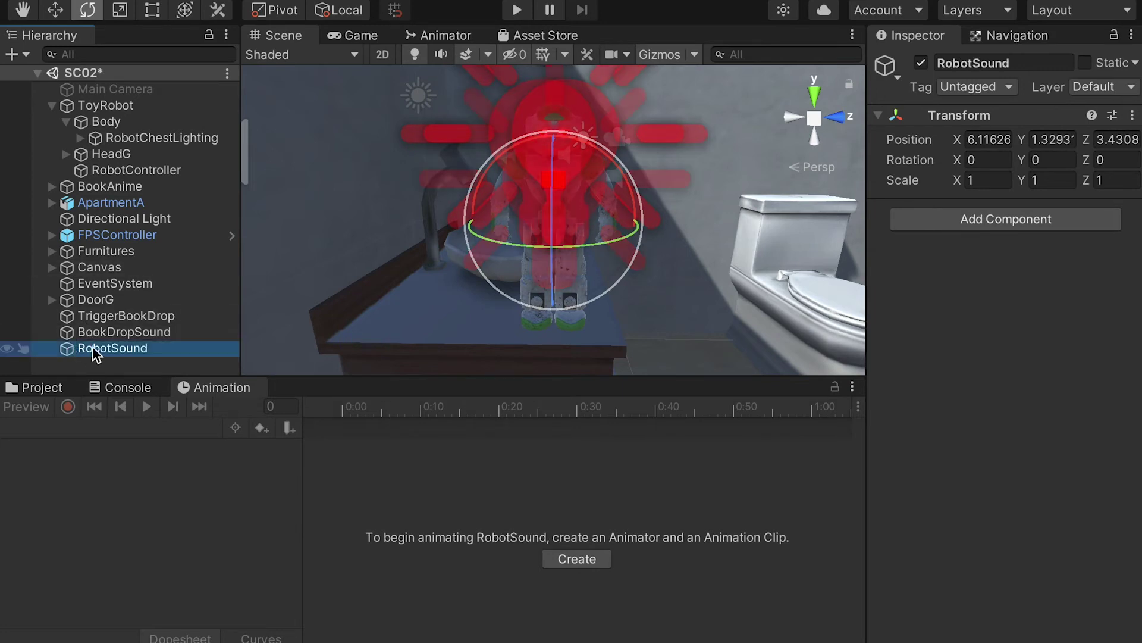
pyautogui.moveTo(113, 351); pyautogui.dragTo(106, 121)
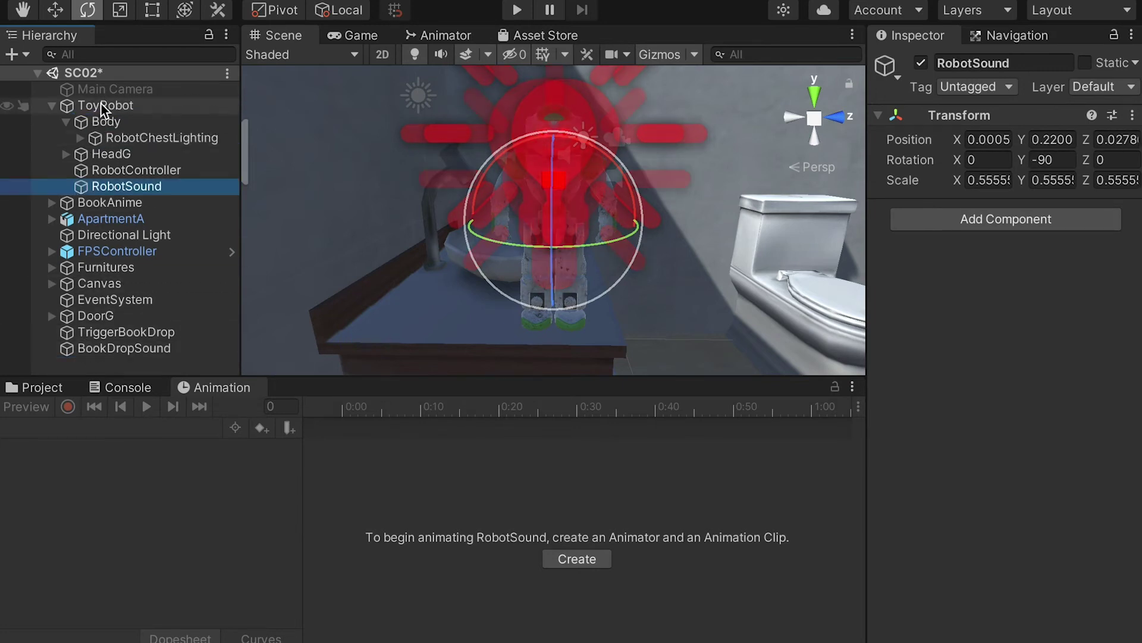
# Step: Add an Audio Source component to RobotSound
pyautogui.click(1045, 221)
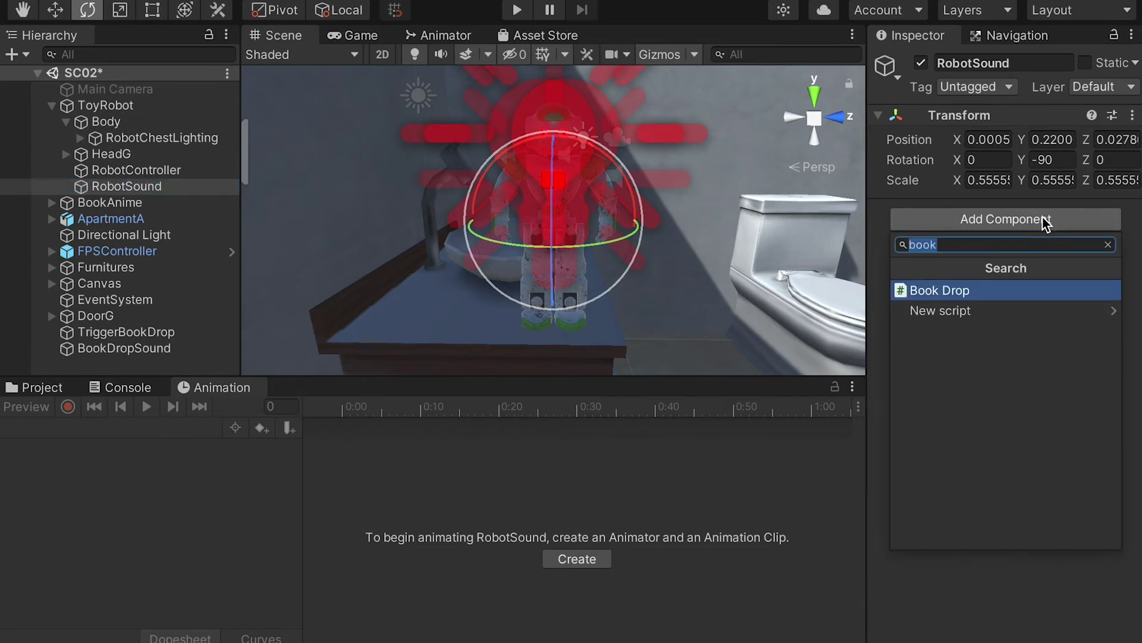
pyautogui.write('au')
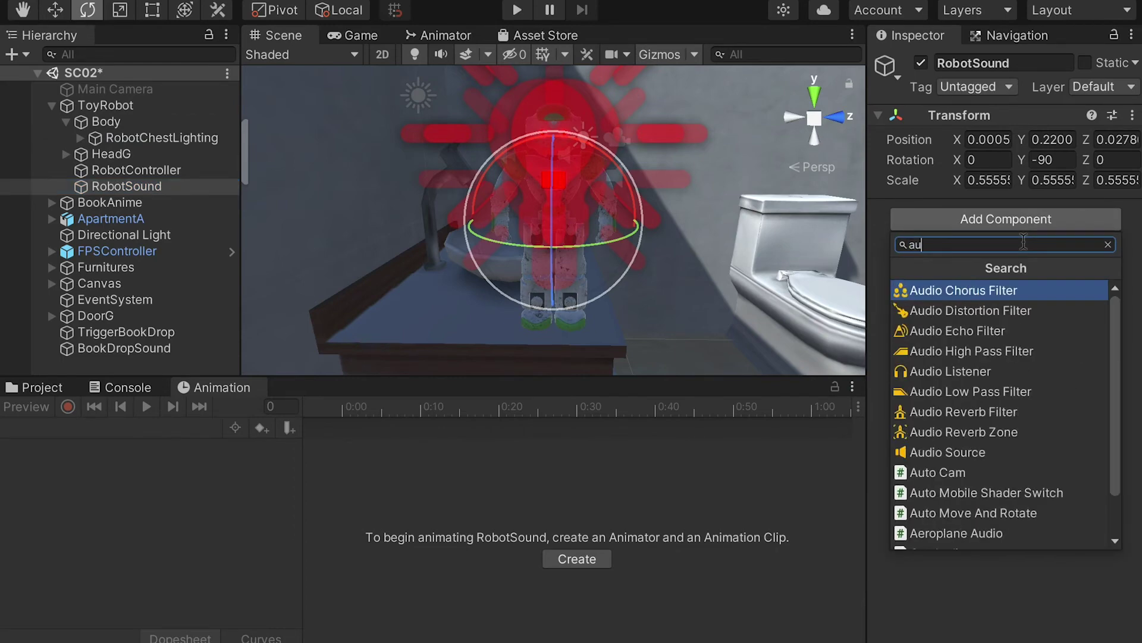
pyautogui.write('dio')
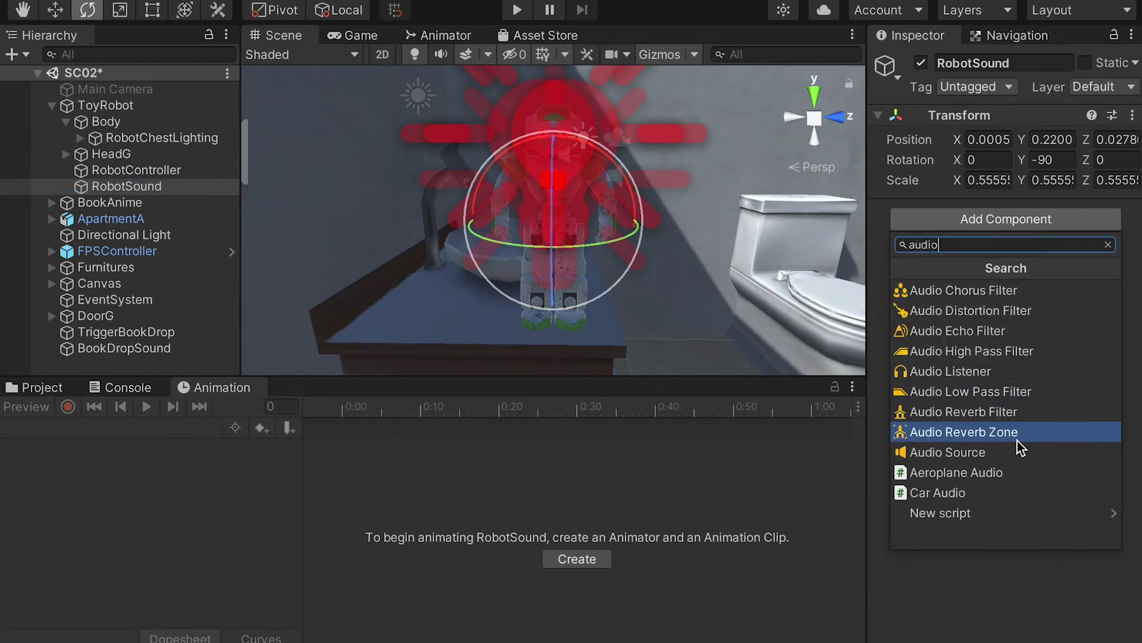
pyautogui.click(997, 450)
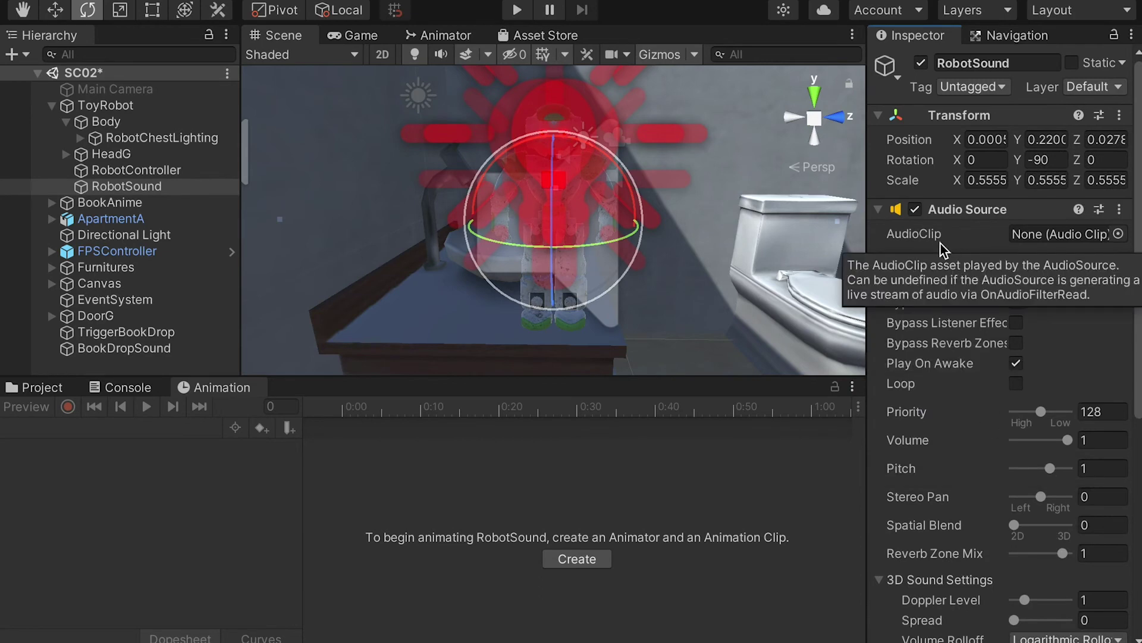
# Step: Import RobotFX from Finder's SoundFX folder into 01SoundFX and assign it as RobotSound's audio clip
pyautogui.click(42, 388)
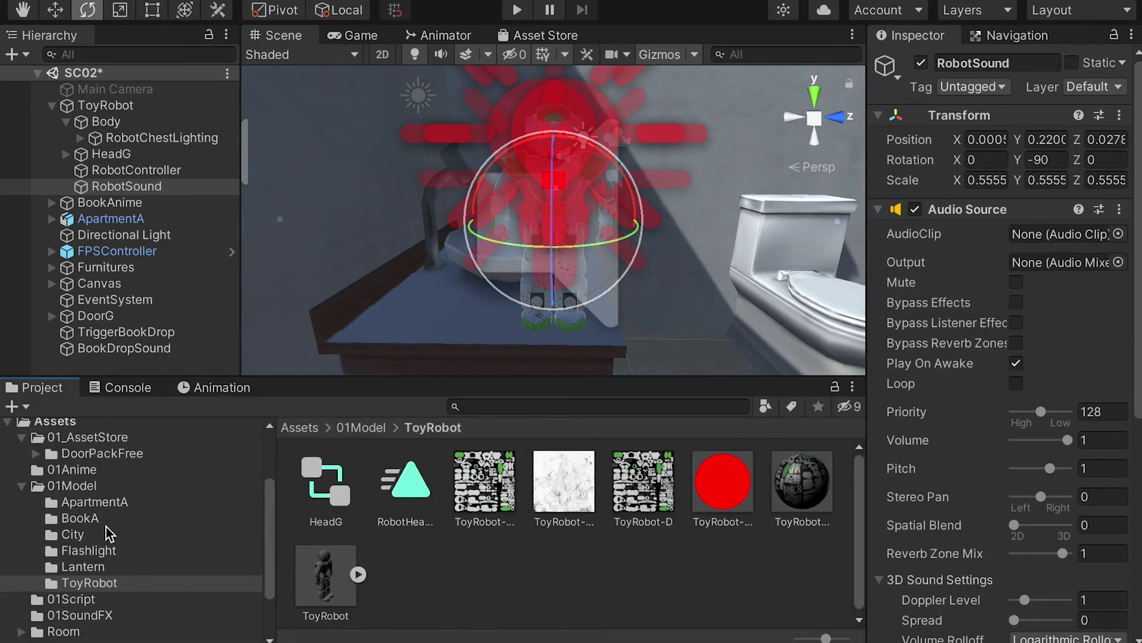
pyautogui.scroll(-3, 107, 528)
pyautogui.click(86, 573)
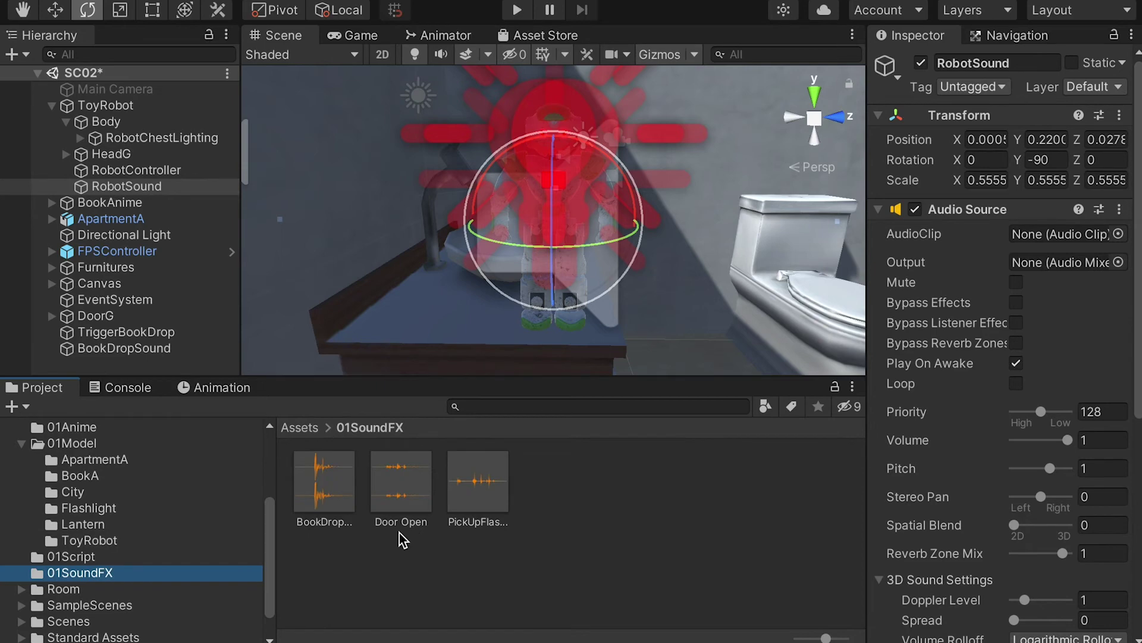
pyautogui.press('super+Tab')
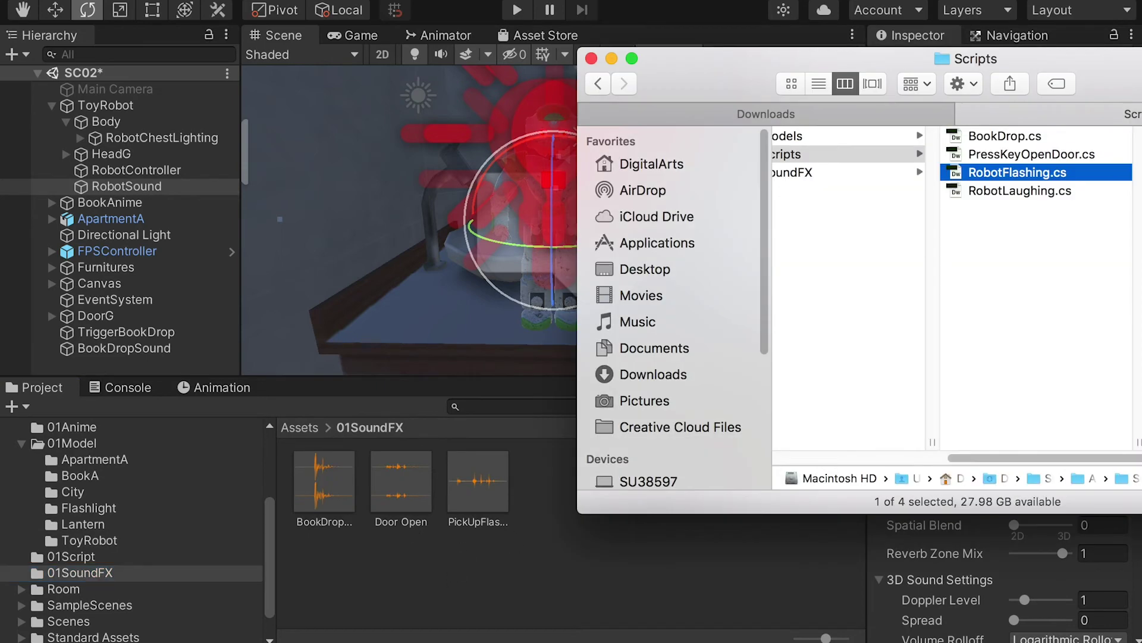
pyautogui.click(833, 173)
pyautogui.moveTo(1059, 92); pyautogui.dragTo(1039, 93)
pyautogui.moveTo(1024, 174); pyautogui.dragTo(598, 562)
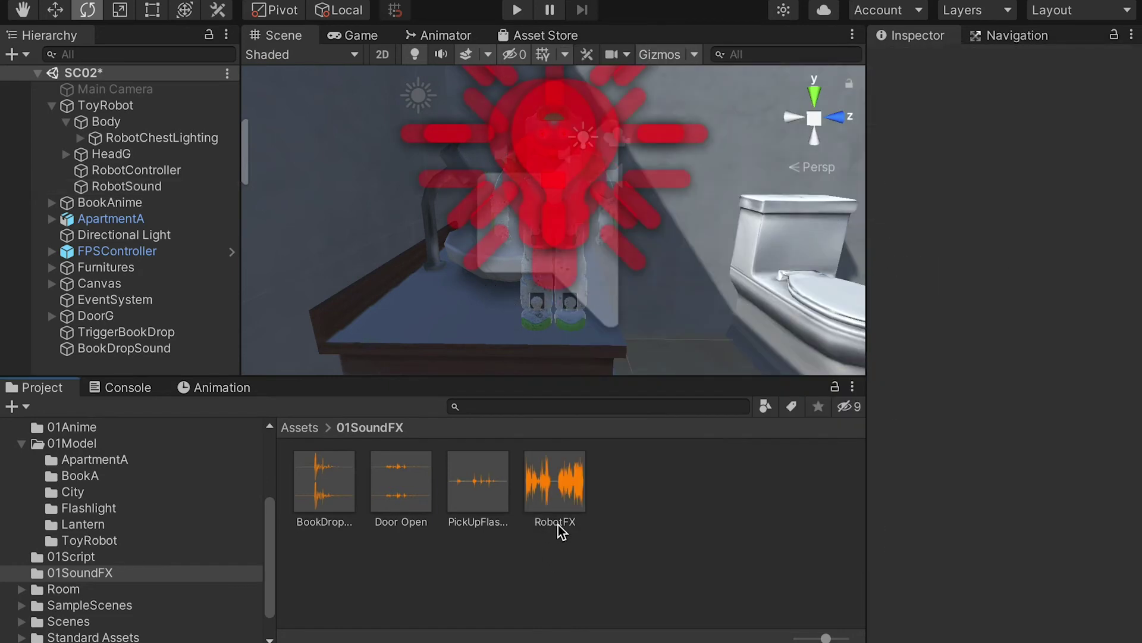
pyautogui.click(123, 187)
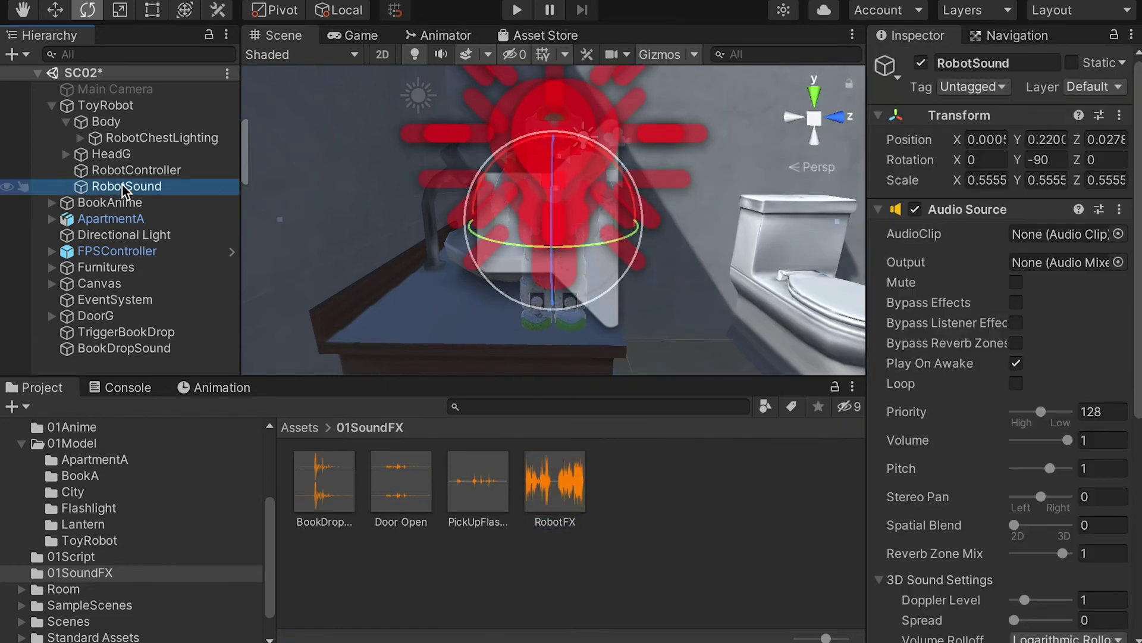
pyautogui.moveTo(563, 503); pyautogui.dragTo(1017, 235)
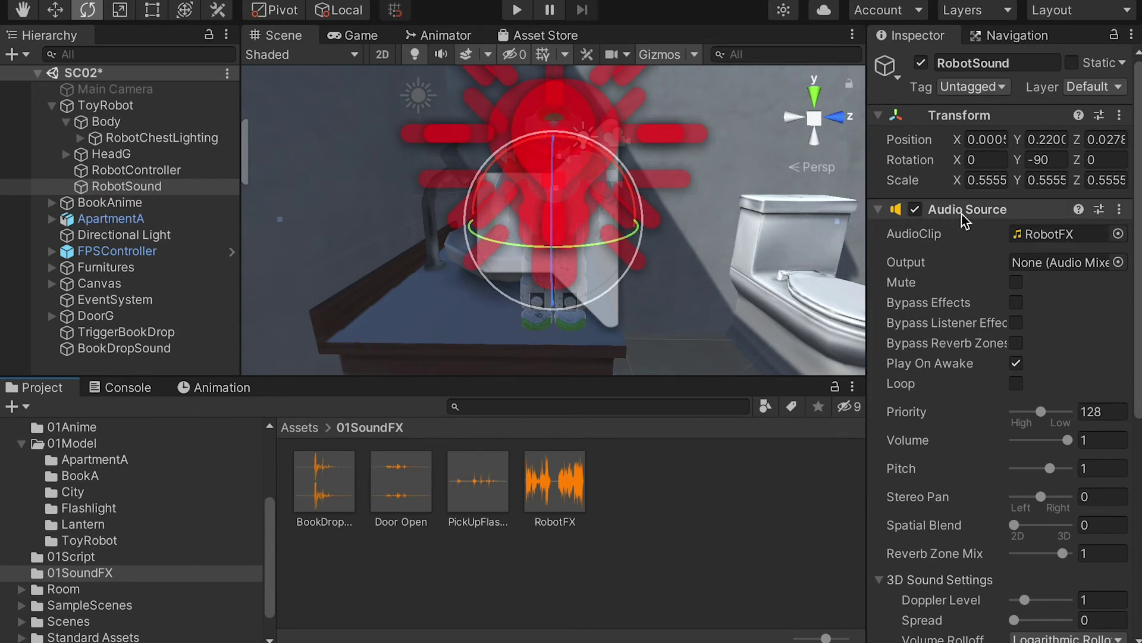
# Step: Review the components of ToyRobot's child objects HeadG, RobotController and RobotSound
pyautogui.click(116, 156)
pyautogui.click(116, 168)
pyautogui.click(116, 182)
pyautogui.click(110, 156)
pyautogui.click(110, 168)
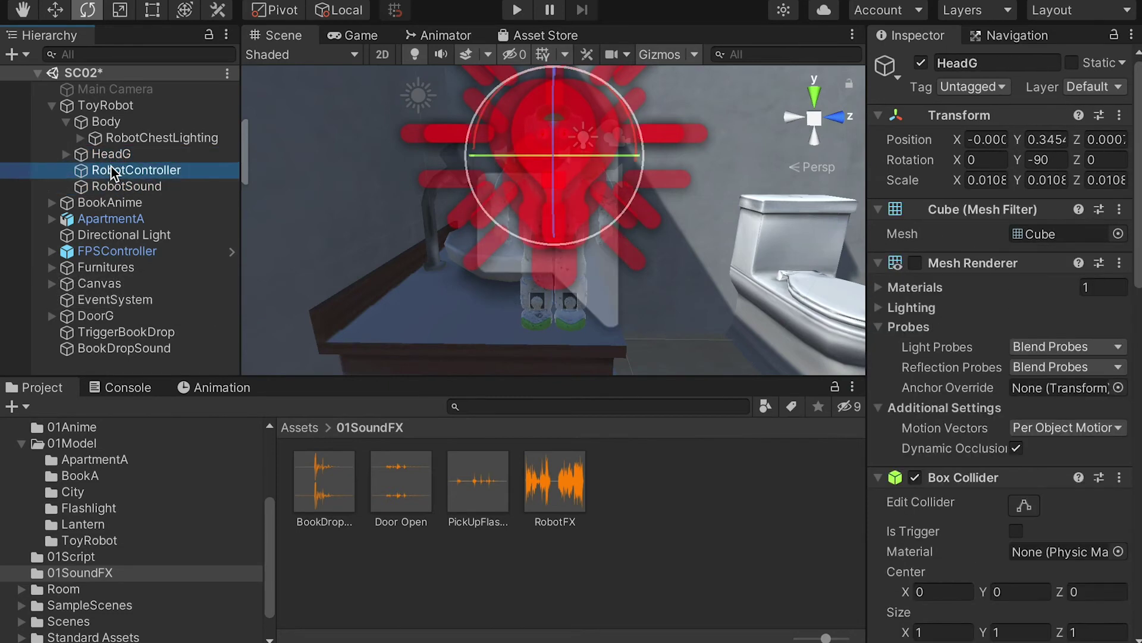
pyautogui.click(111, 180)
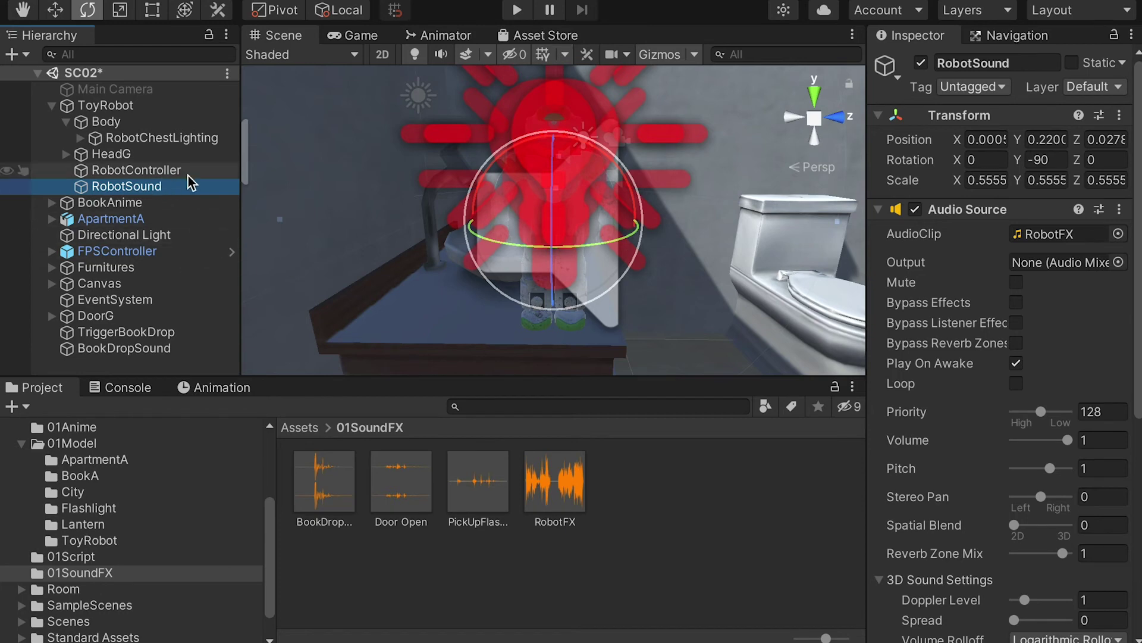
# Step: Select ToyRobot and frame it in the Scene view together with the sink cabinet
pyautogui.keyDown('alt'); pyautogui.moveTo(734, 321); pyautogui.dragTo(470, 261); pyautogui.keyUp('alt')
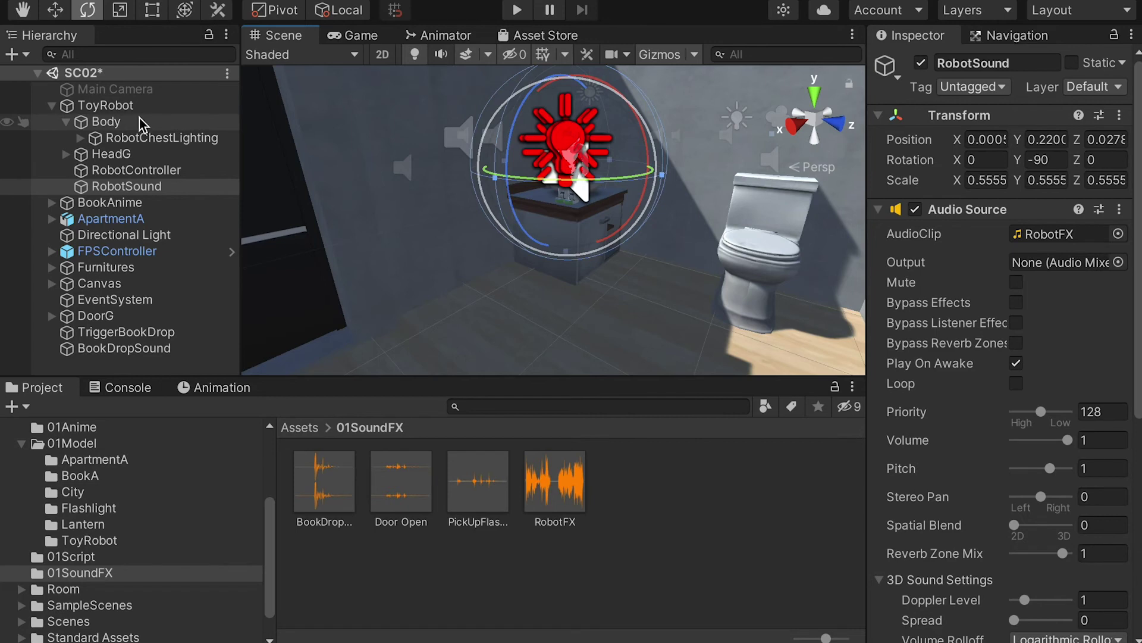
pyautogui.click(104, 107)
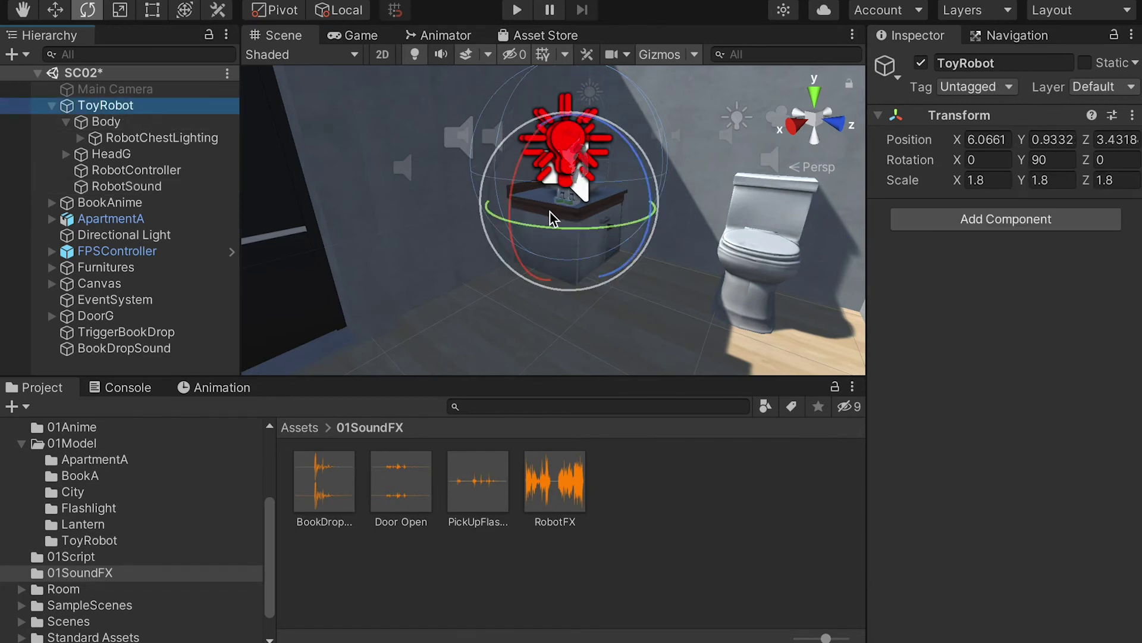
pyautogui.press('f')
pyautogui.scroll(5, 576, 221)
pyautogui.scroll(5, 577, 220)
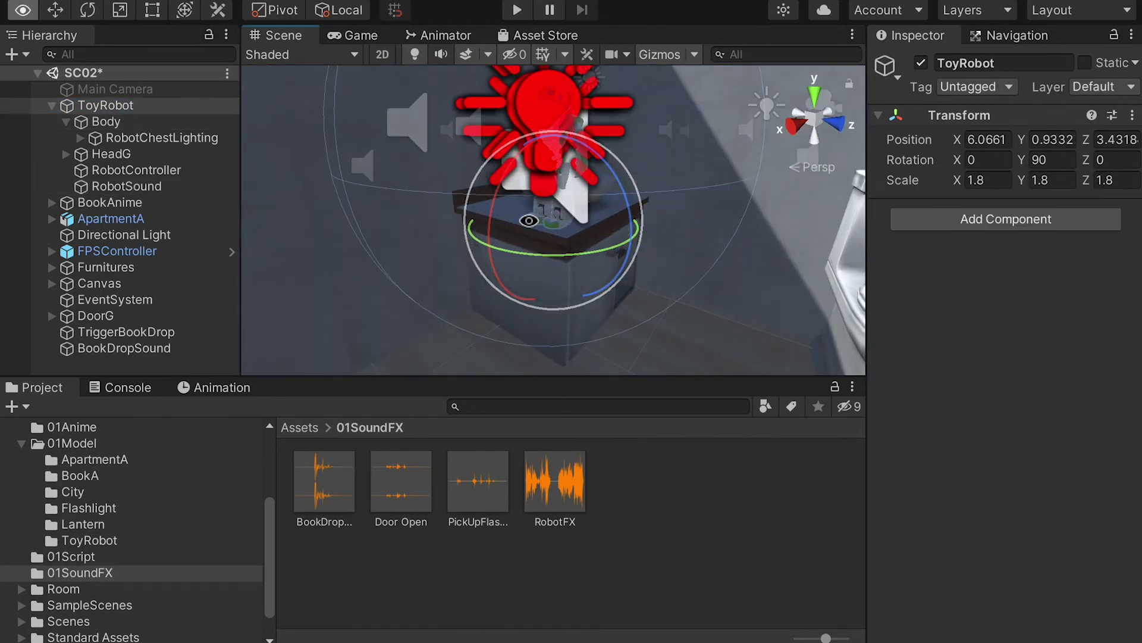
pyautogui.keyDown('alt'); pyautogui.moveTo(527, 222); pyautogui.dragTo(663, 235); pyautogui.keyUp('alt')
pyautogui.click(279, 1)
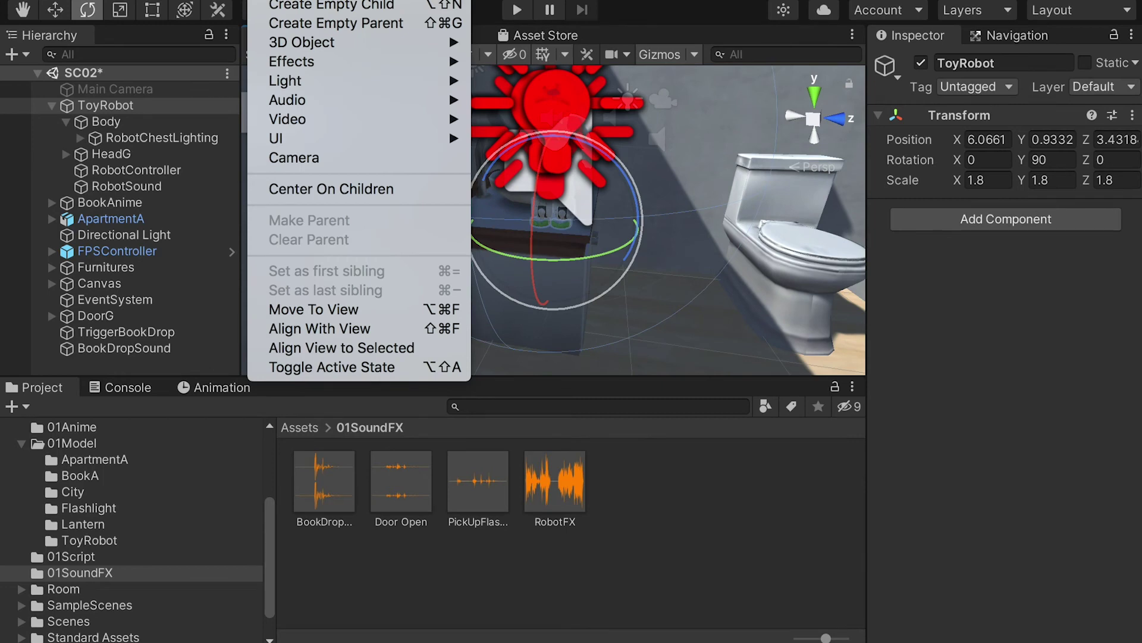
pyautogui.click(303, 1)
pyautogui.click(76, 366)
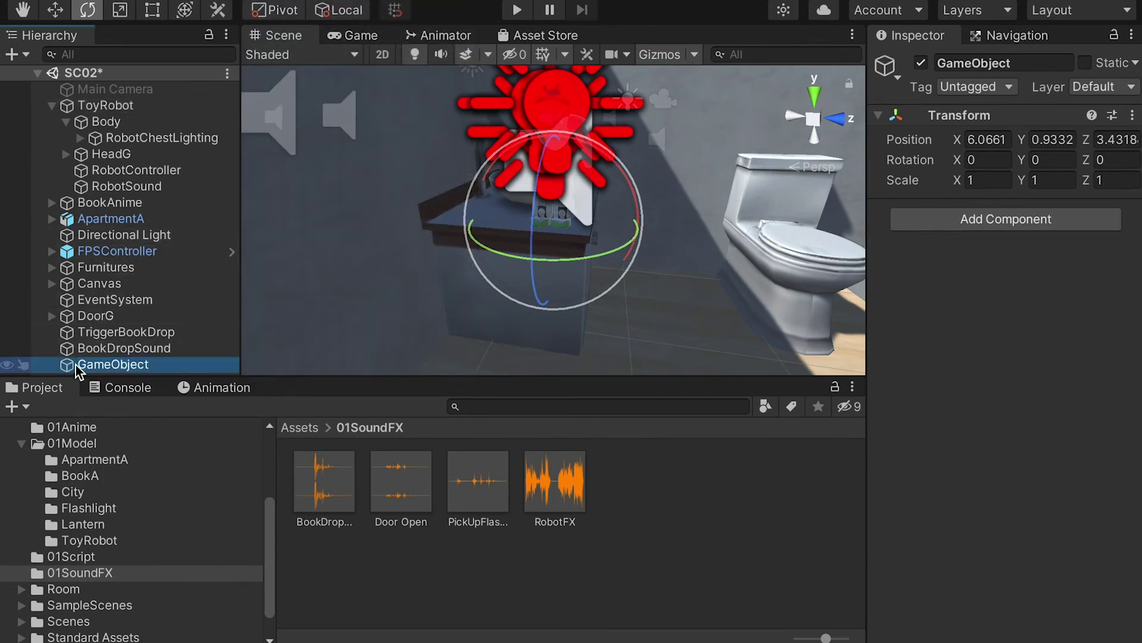
pyautogui.rightClick(77, 365)
pyautogui.click(161, 502)
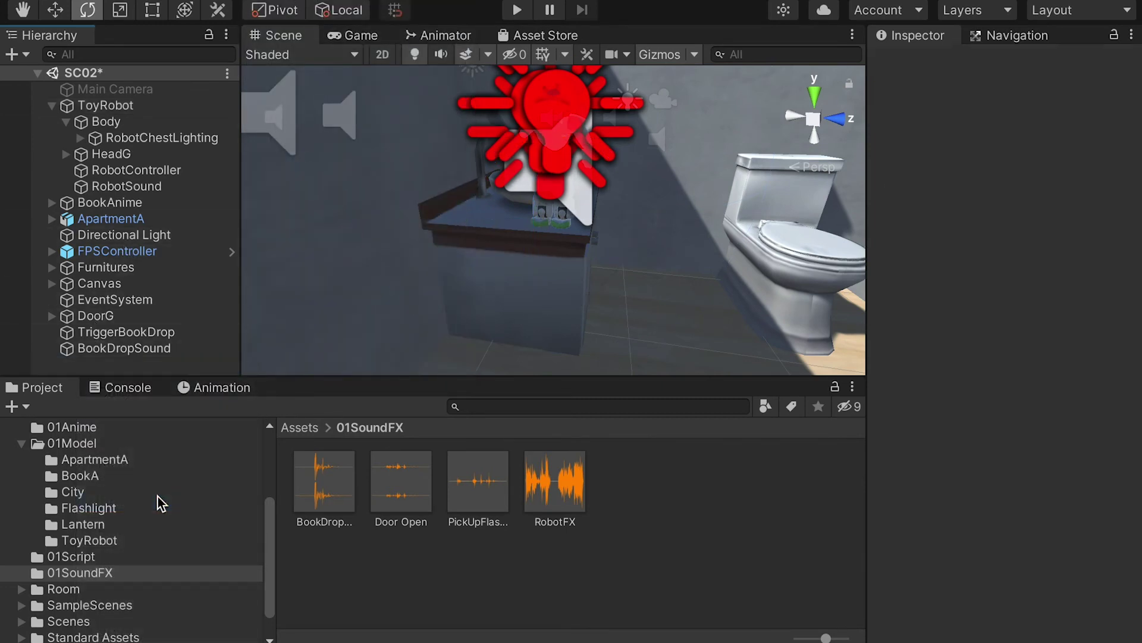
# Step: Create a cube at the robot's location and move it out in front of the sink cabinet
pyautogui.click(279, 2)
pyautogui.moveTo(303, 43)
pyautogui.click(551, 39)
pyautogui.keyDown('alt'); pyautogui.moveTo(647, 191); pyautogui.dragTo(339, 225); pyautogui.keyUp('alt')
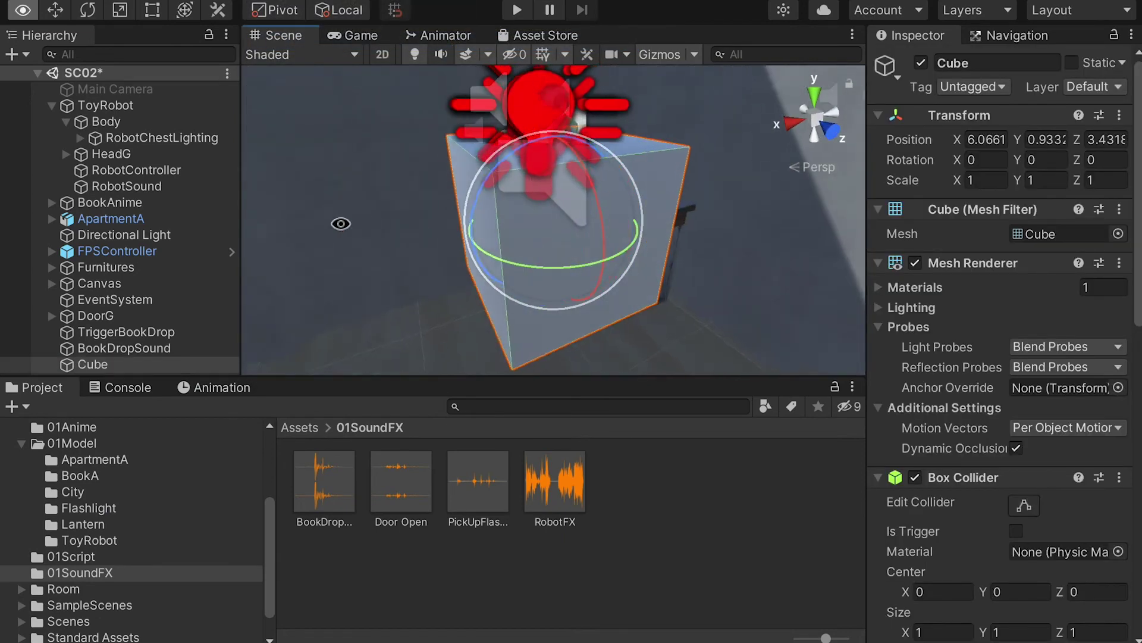
pyautogui.press('w')
pyautogui.moveTo(485, 224); pyautogui.dragTo(450, 225)
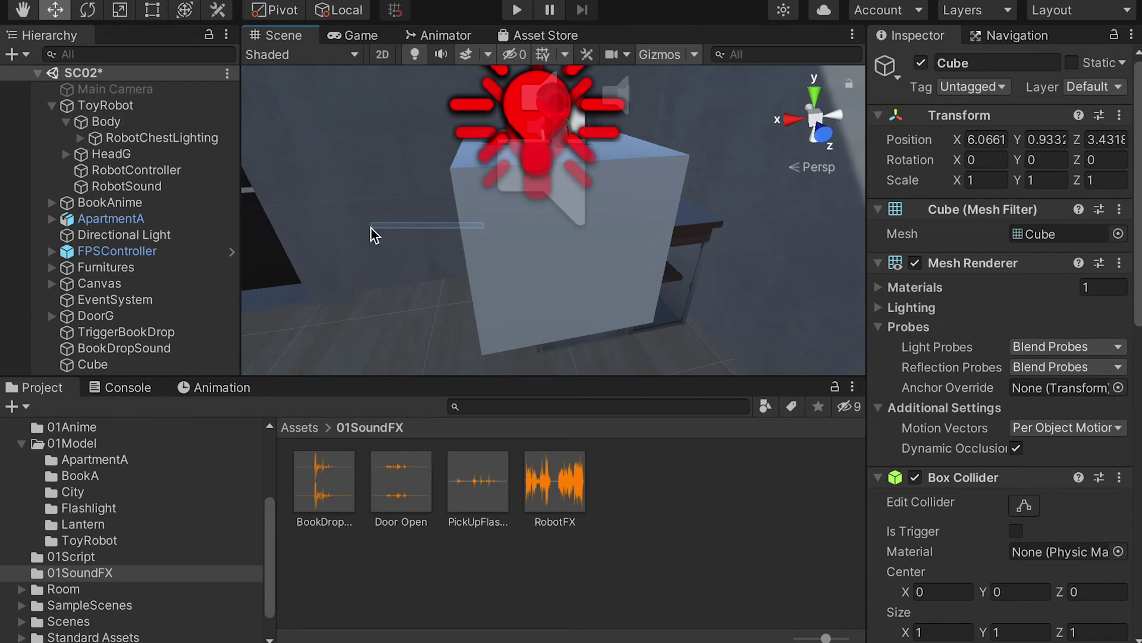
pyautogui.moveTo(372, 234); pyautogui.dragTo(370, 235)
pyautogui.click(196, 364)
pyautogui.moveTo(474, 231); pyautogui.dragTo(641, 280)
# Step: Scale the cube into a narrow barrier about 0.36 × 1 × 2.67 and place it at about X 6.617, Z 4.345
pyautogui.press('r')
pyautogui.keyDown('alt'); pyautogui.moveTo(640, 280); pyautogui.dragTo(454, 238, button='right'); pyautogui.keyUp('alt')
pyautogui.keyDown('alt'); pyautogui.moveTo(454, 238); pyautogui.dragTo(768, 309); pyautogui.keyUp('alt')
pyautogui.press('w')
pyautogui.moveTo(666, 267); pyautogui.dragTo(737, 254)
pyautogui.press('r')
pyautogui.press('w')
pyautogui.keyDown('alt'); pyautogui.moveTo(499, 190); pyautogui.dragTo(539, 221); pyautogui.keyUp('alt')
pyautogui.keyDown('alt'); pyautogui.moveTo(577, 156); pyautogui.dragTo(201, 144); pyautogui.keyUp('alt')
pyautogui.keyDown('alt'); pyautogui.moveTo(551, 191); pyautogui.dragTo(443, 146); pyautogui.keyUp('alt')
pyautogui.keyDown('alt'); pyautogui.moveTo(506, 198); pyautogui.dragTo(633, 242, button='right'); pyautogui.keyUp('alt')
pyautogui.keyDown('alt'); pyautogui.moveTo(633, 242); pyautogui.dragTo(620, 214); pyautogui.keyUp('alt')
# Step: Rename the cube as TriggerRobotActive
pyautogui.click(92, 364)
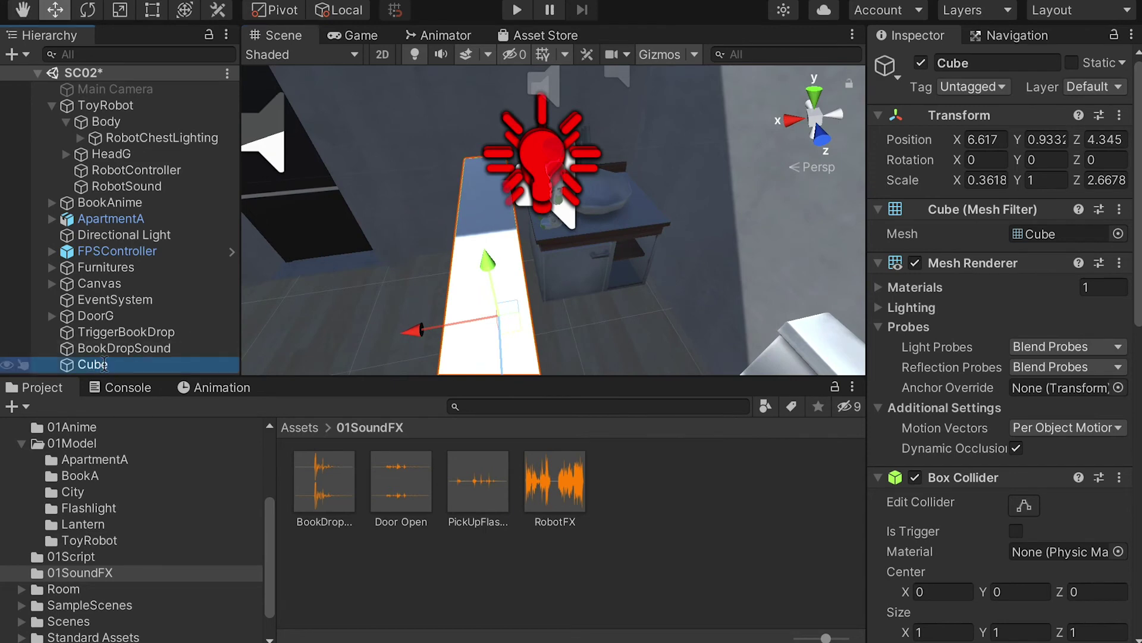
pyautogui.click(104, 364)
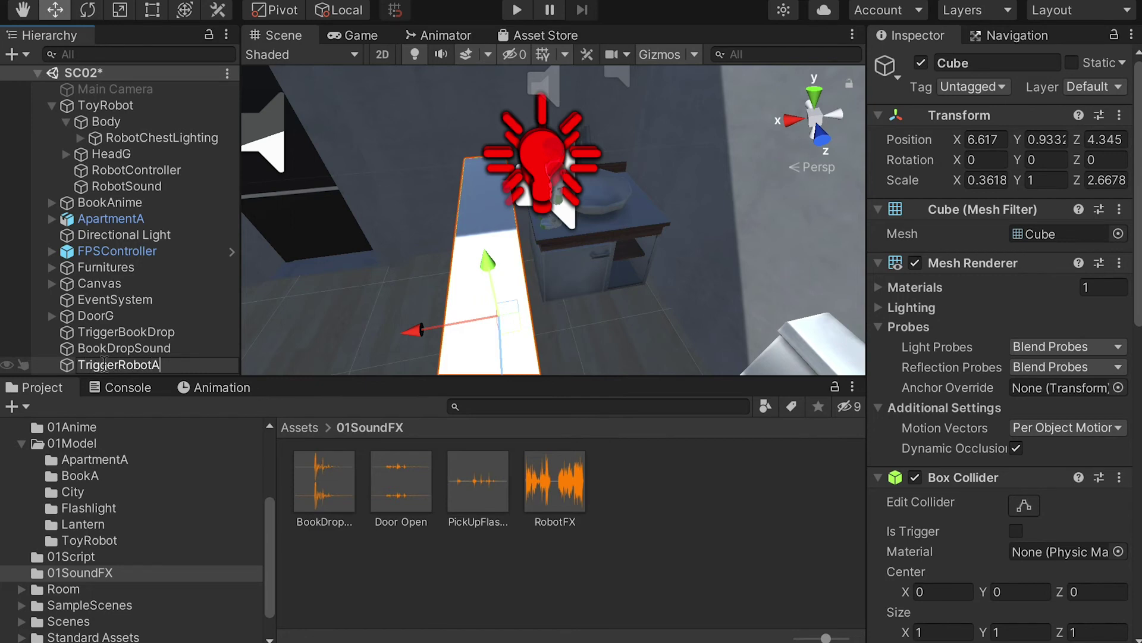
pyautogui.press('Return')
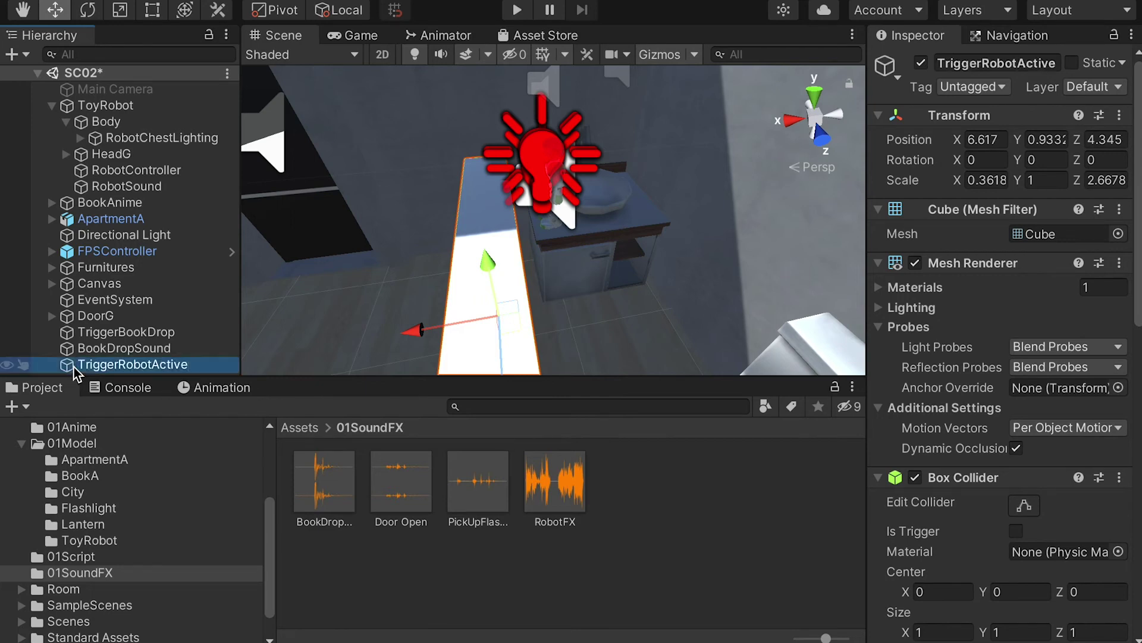
# Step: Move ToyRobot along the cabinet, away from the trigger cube, to about X 5.117
pyautogui.click(105, 105)
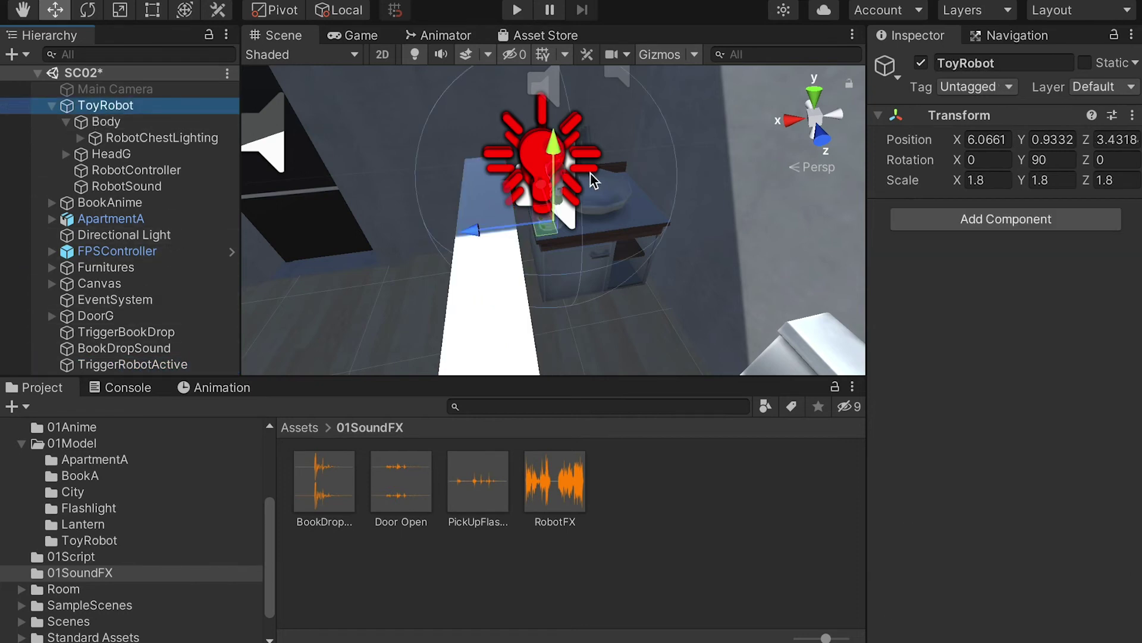
pyautogui.moveTo(476, 231); pyautogui.dragTo(570, 217)
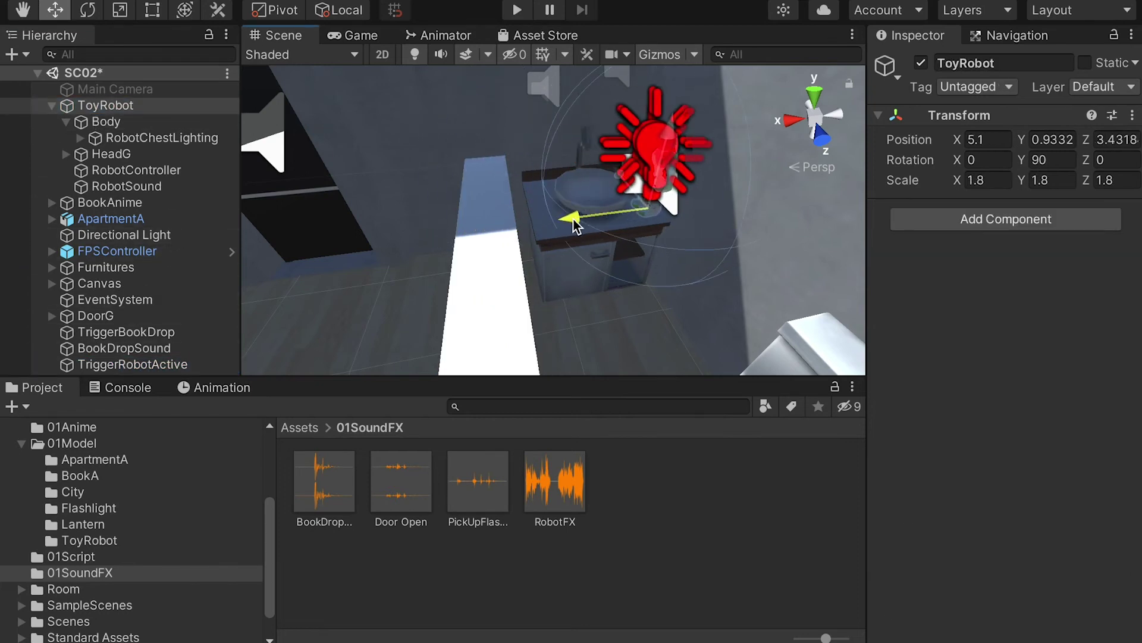
pyautogui.keyDown('alt'); pyautogui.moveTo(663, 207); pyautogui.dragTo(645, 270); pyautogui.keyUp('alt')
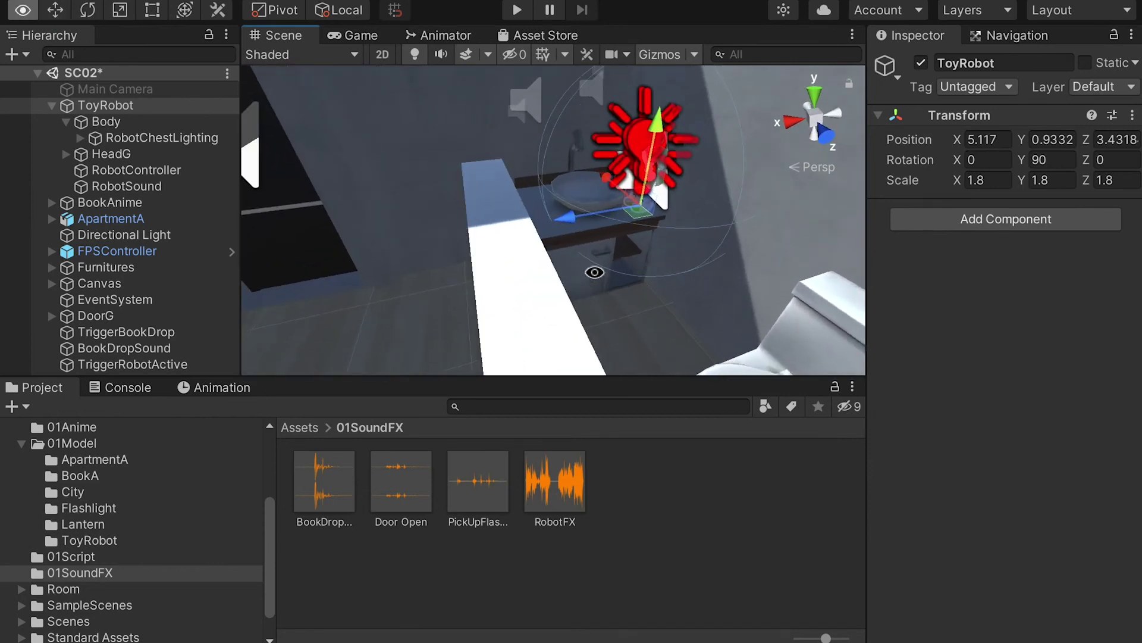
# Step: Move the TriggerRobotActive cube slightly closer to the sink cabinet, to about X 6.545
pyautogui.click(503, 271)
pyautogui.keyDown('alt'); pyautogui.moveTo(503, 271); pyautogui.dragTo(467, 276); pyautogui.keyUp('alt')
pyautogui.moveTo(416, 324); pyautogui.dragTo(430, 323)
pyautogui.keyDown('alt'); pyautogui.moveTo(444, 306); pyautogui.dragTo(708, 250); pyautogui.keyUp('alt')
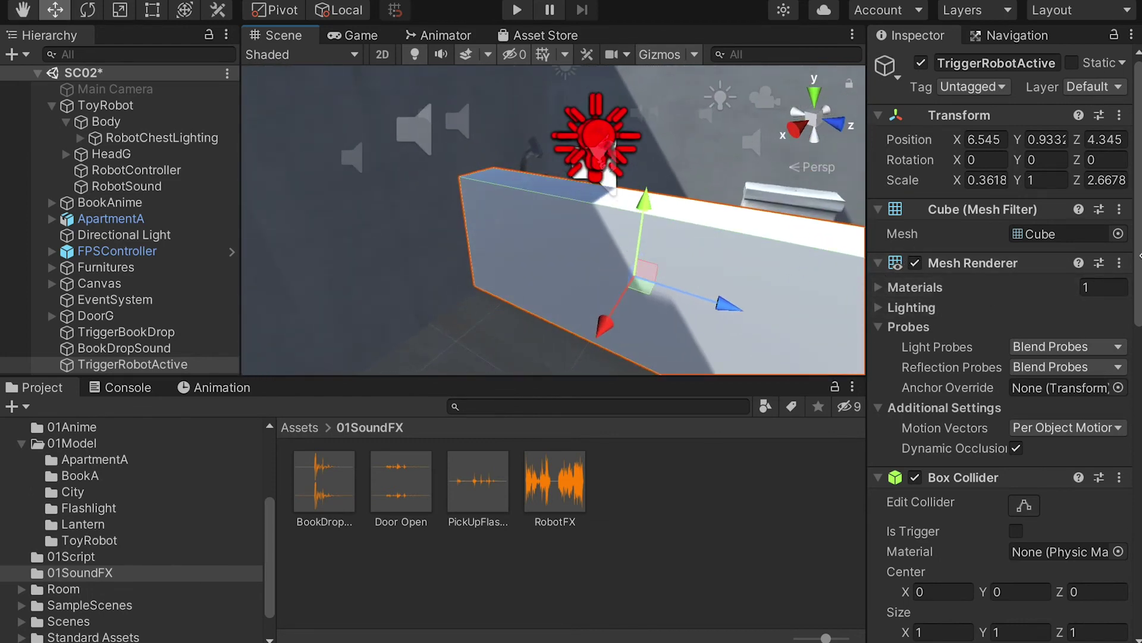
pyautogui.moveTo(1139, 262); pyautogui.dragTo(1140, 300)
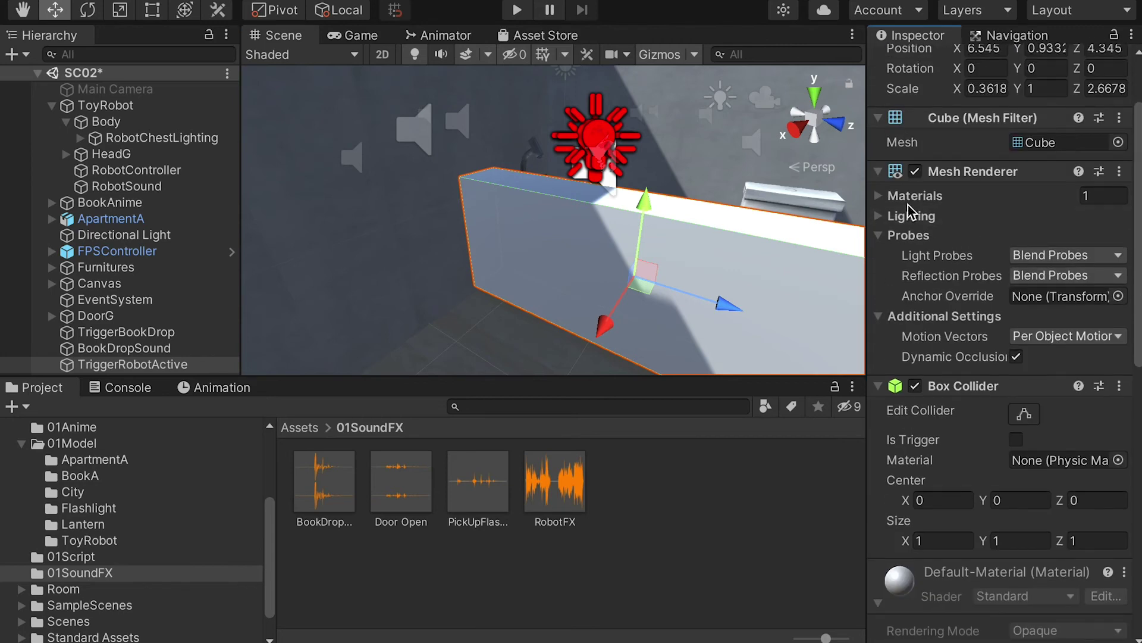
# Step: Disable the TriggerRobotActive cube's Mesh Renderer and enable Is Trigger on its Box Collider
pyautogui.click(916, 172)
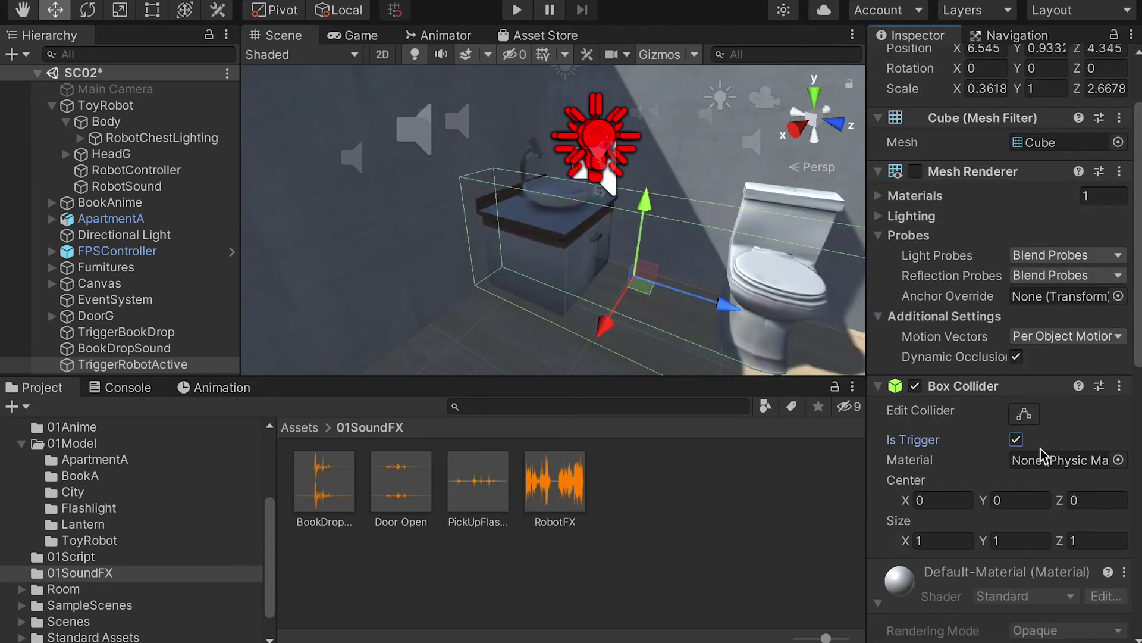
pyautogui.moveTo(1140, 324); pyautogui.dragTo(1140, 360)
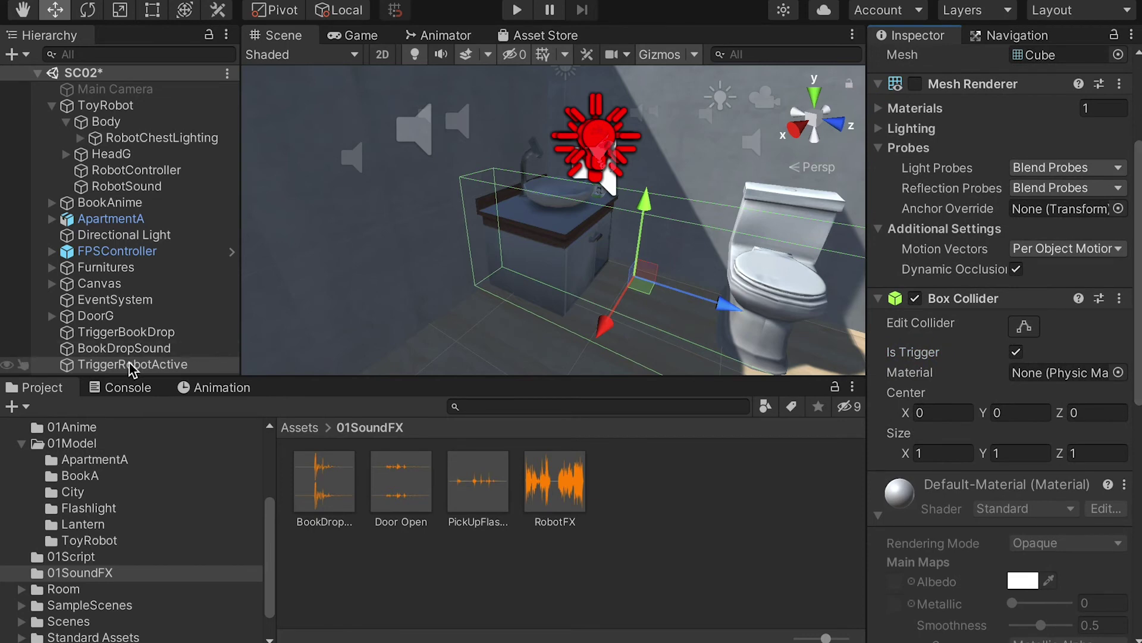
# Step: Make TriggerRobotActive a child of ToyRobot in the scene hierarchy
pyautogui.moveTo(131, 365); pyautogui.dragTo(107, 122)
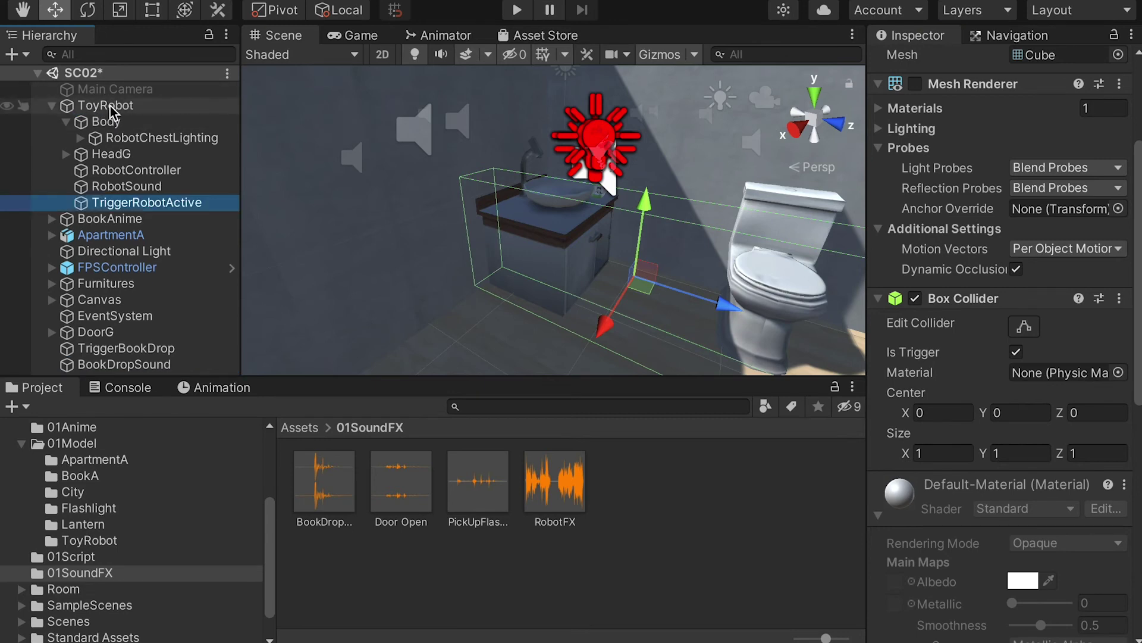
pyautogui.moveTo(1137, 297); pyautogui.dragTo(1136, 345)
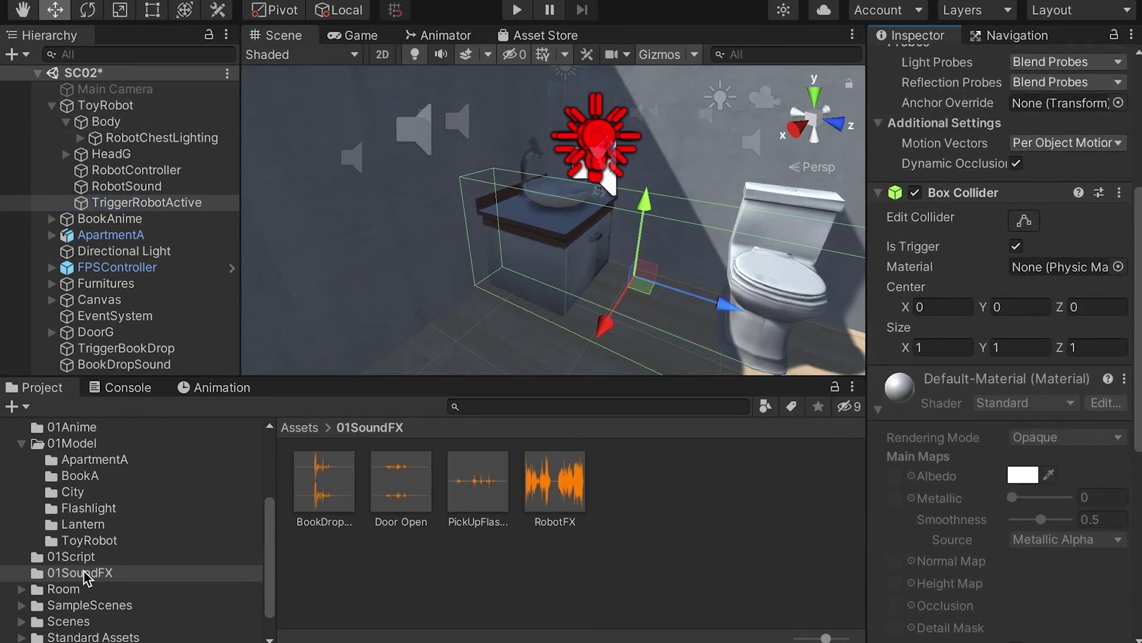
# Step: Import RobotLaughing.cs from the Scripts folder in Finder into the project's 01Script folder
pyautogui.click(81, 558)
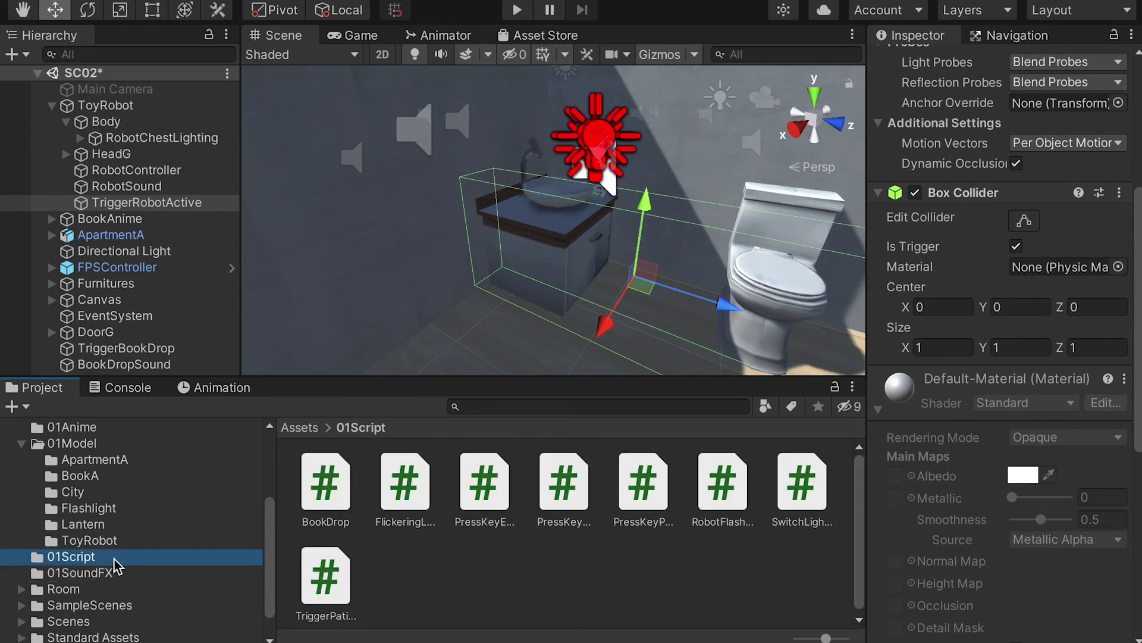
pyautogui.press('super+Tab')
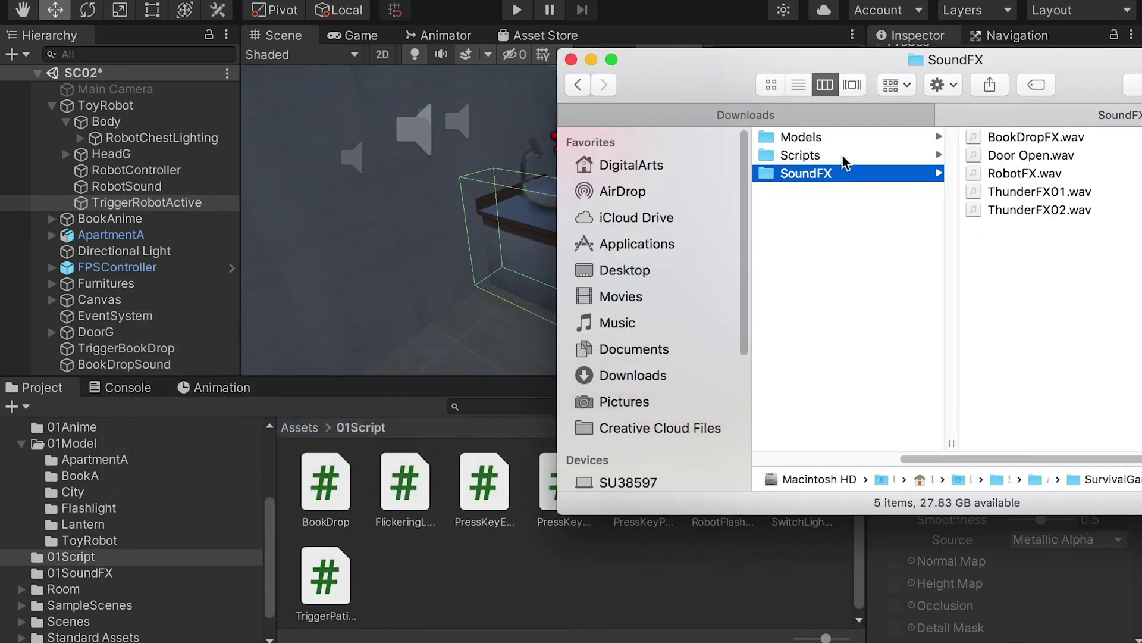
pyautogui.click(803, 156)
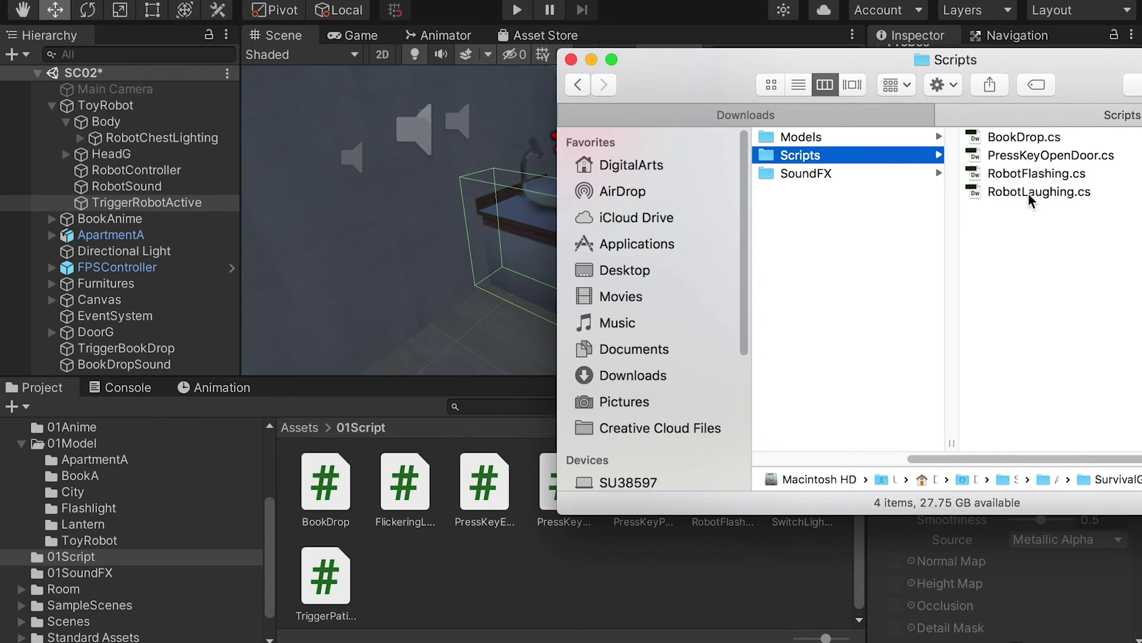
pyautogui.moveTo(1027, 201); pyautogui.dragTo(497, 566)
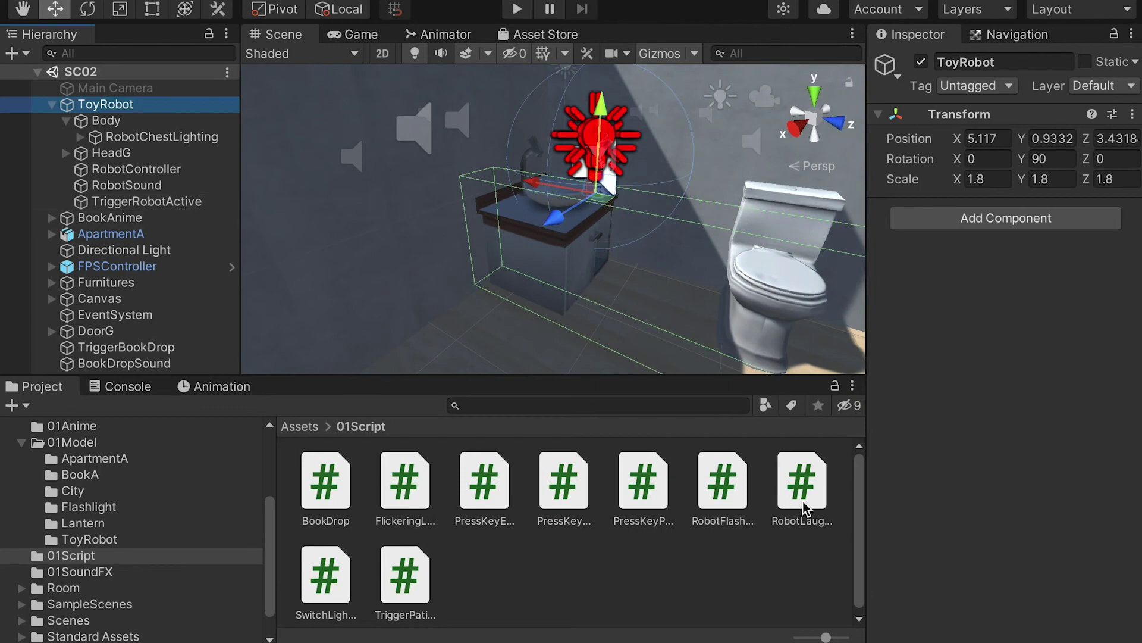
# Step: Attach the RobotLaughing script to TriggerRobotActive and show the script's empty reference fields
pyautogui.moveTo(803, 509); pyautogui.dragTo(131, 210)
pyautogui.click(143, 202)
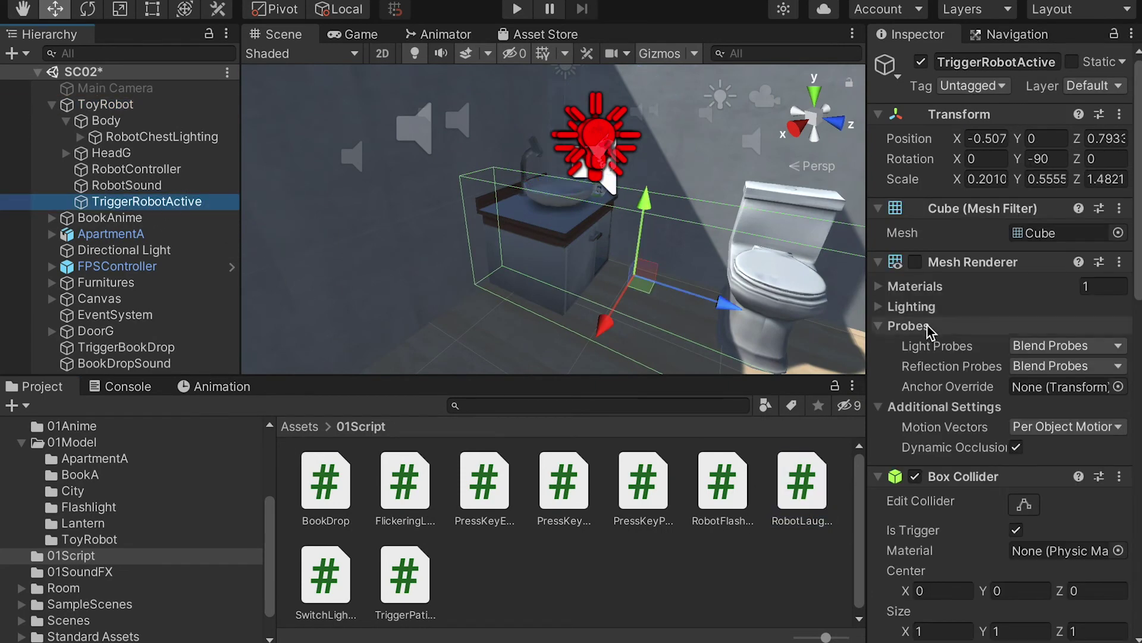
pyautogui.scroll(-5, 931, 330)
pyautogui.scroll(-2, 931, 331)
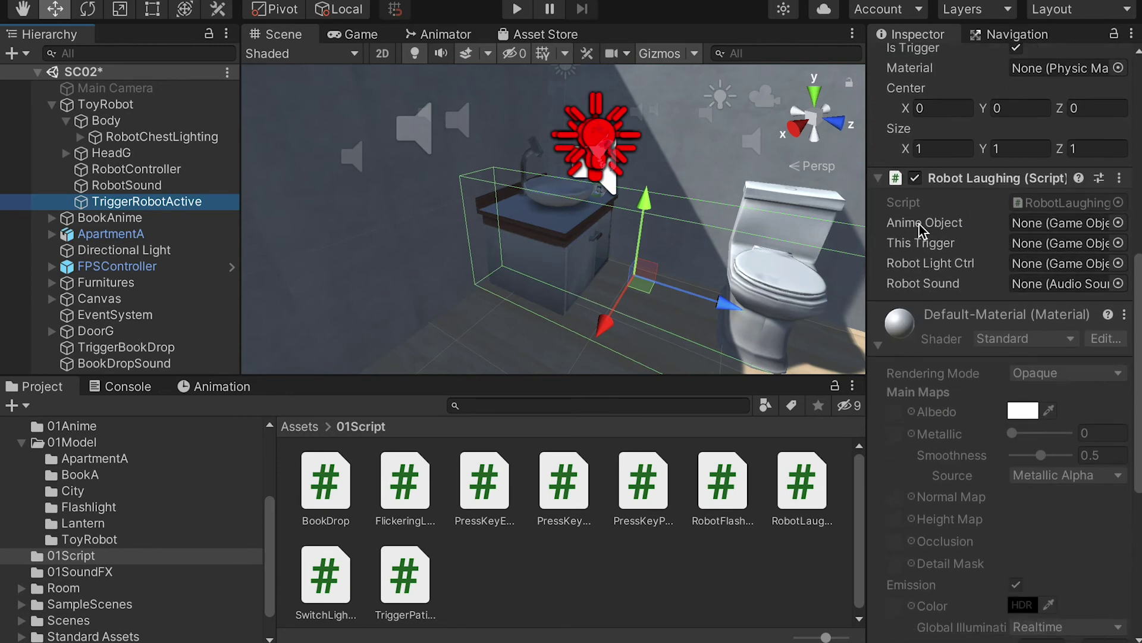
# Step: In the Robot Laughing script, assign HeadG as Anime Object and TriggerRobotActive as This Trigger
pyautogui.moveTo(113, 153); pyautogui.dragTo(1032, 223)
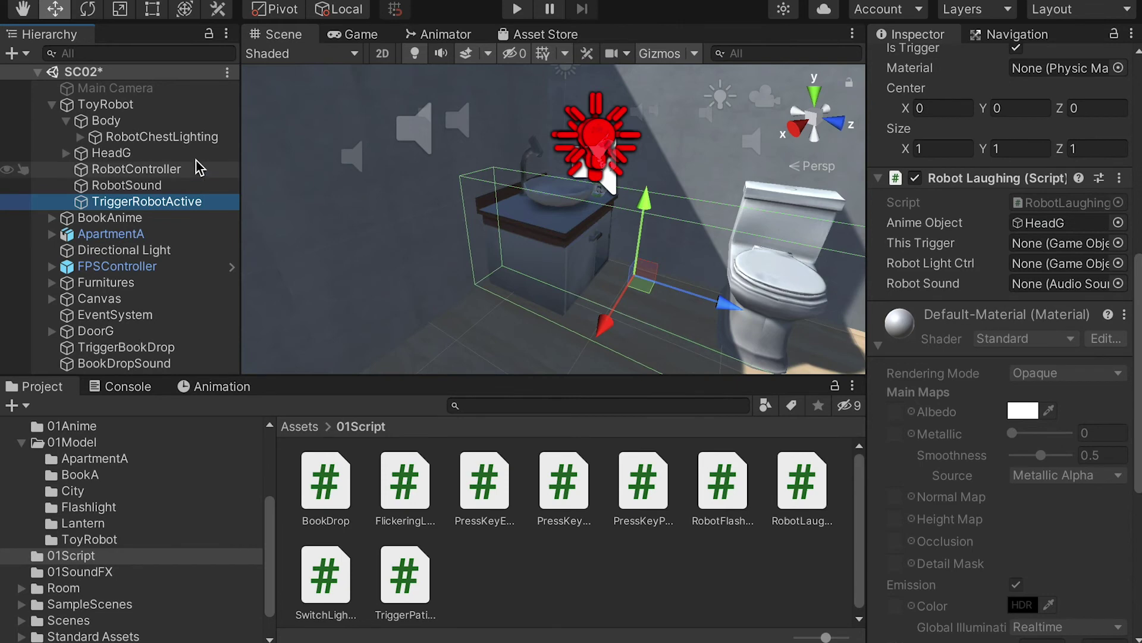
pyautogui.click(117, 156)
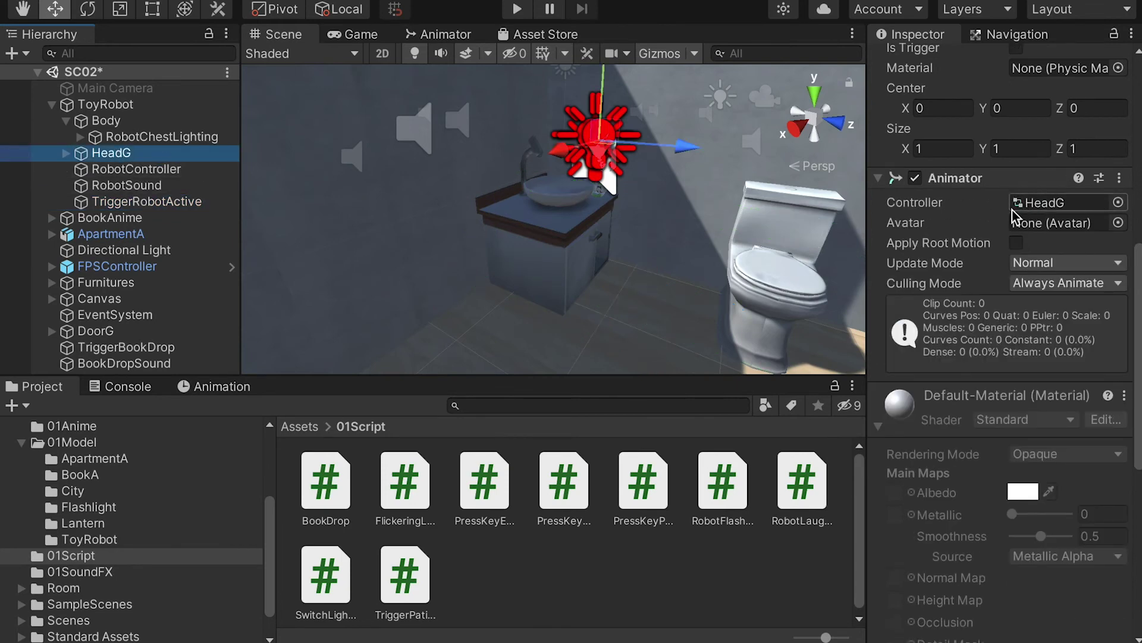
pyautogui.click(172, 203)
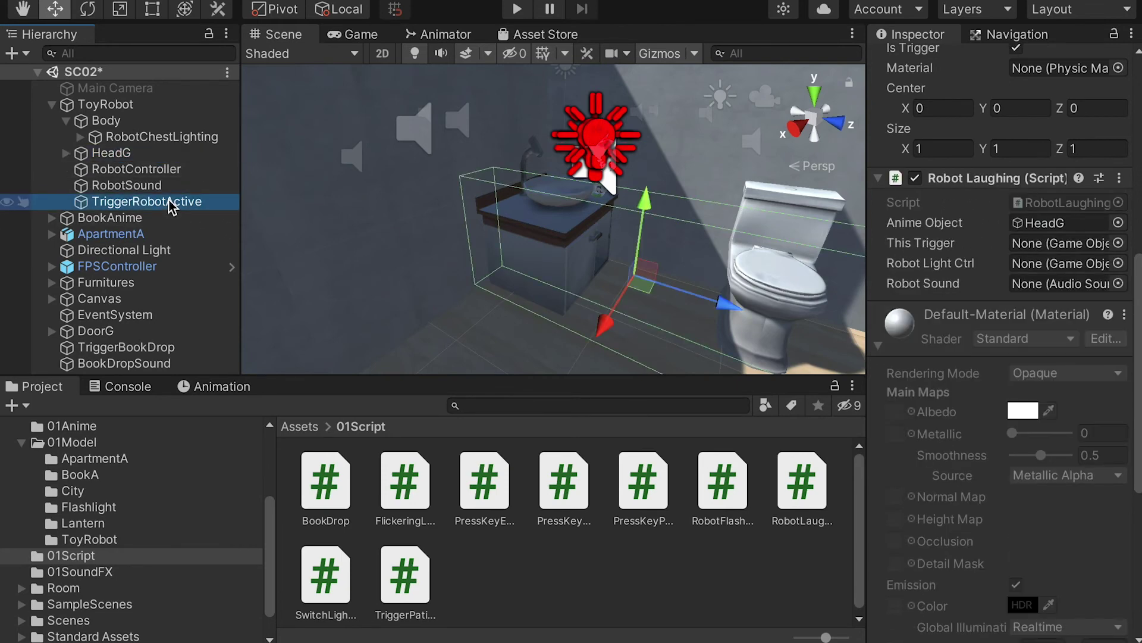
pyautogui.moveTo(169, 206); pyautogui.dragTo(1022, 245)
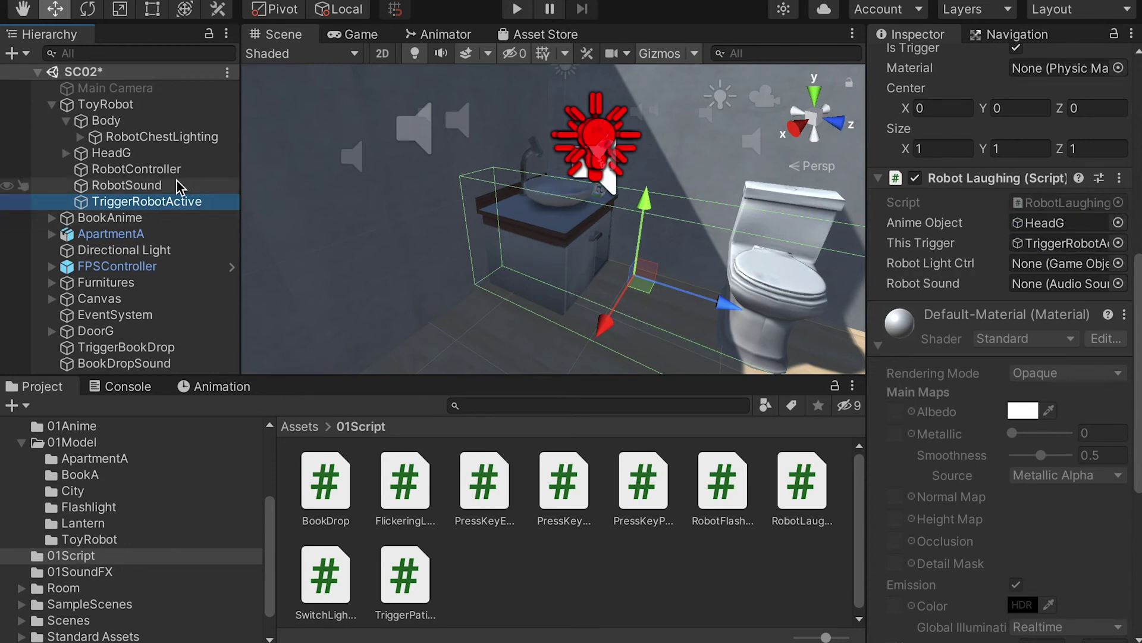
# Step: Assign RobotController as Robot Light Ctrl and RobotSound as Robot Sound in TriggerRobotActive's Robot Laughing script
pyautogui.moveTo(146, 171); pyautogui.dragTo(1047, 263)
pyautogui.click(101, 173)
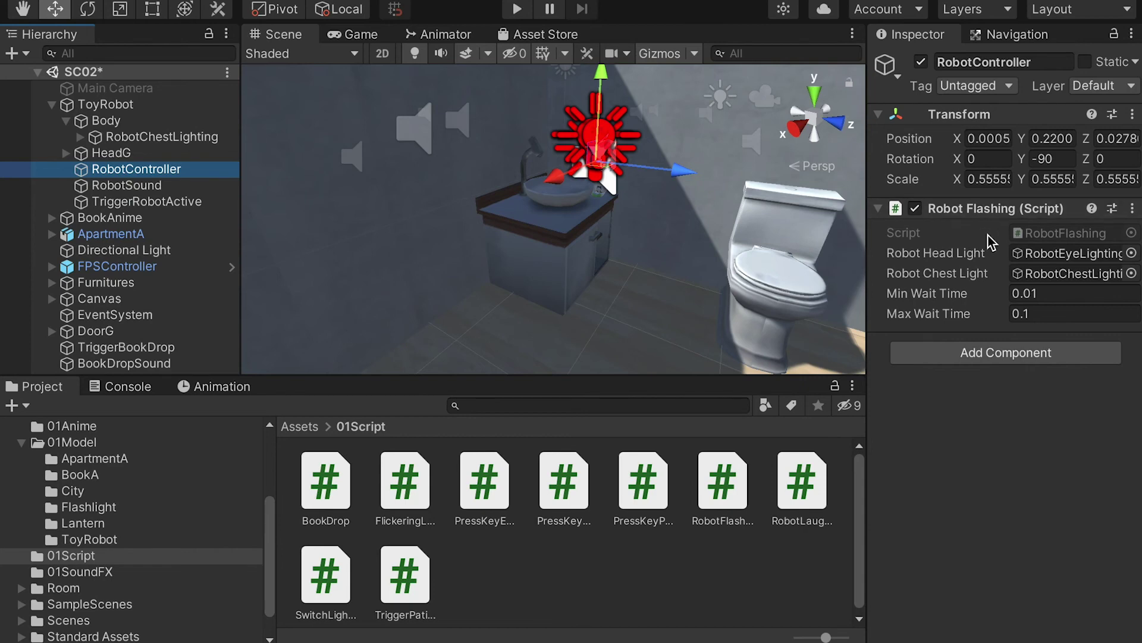
pyautogui.click(165, 206)
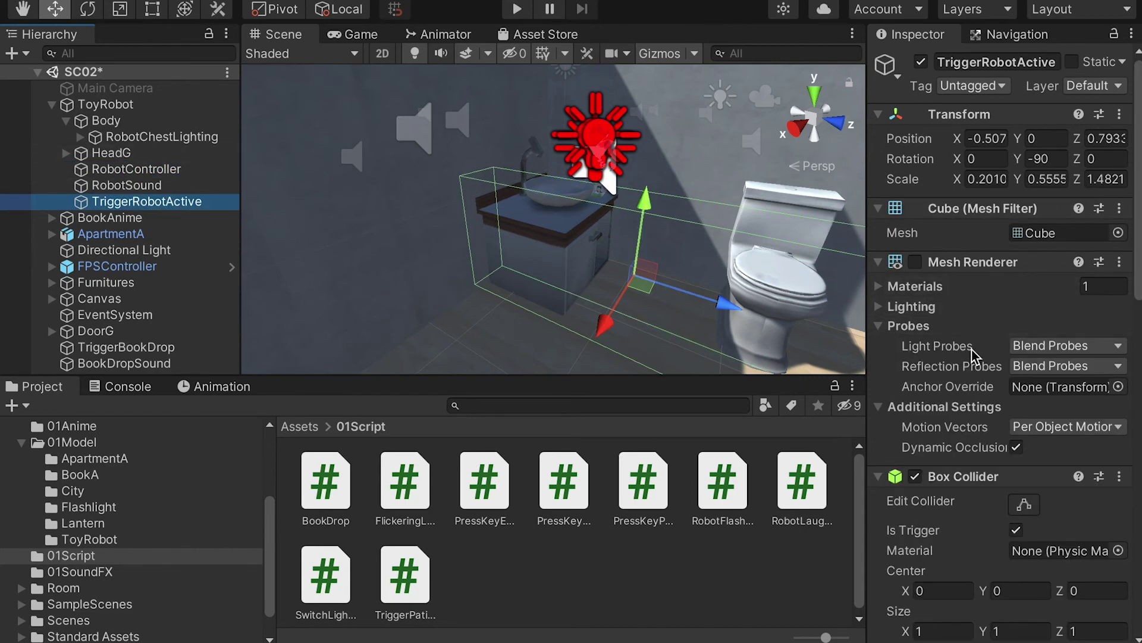
pyautogui.scroll(-5, 982, 345)
pyautogui.scroll(-4, 960, 347)
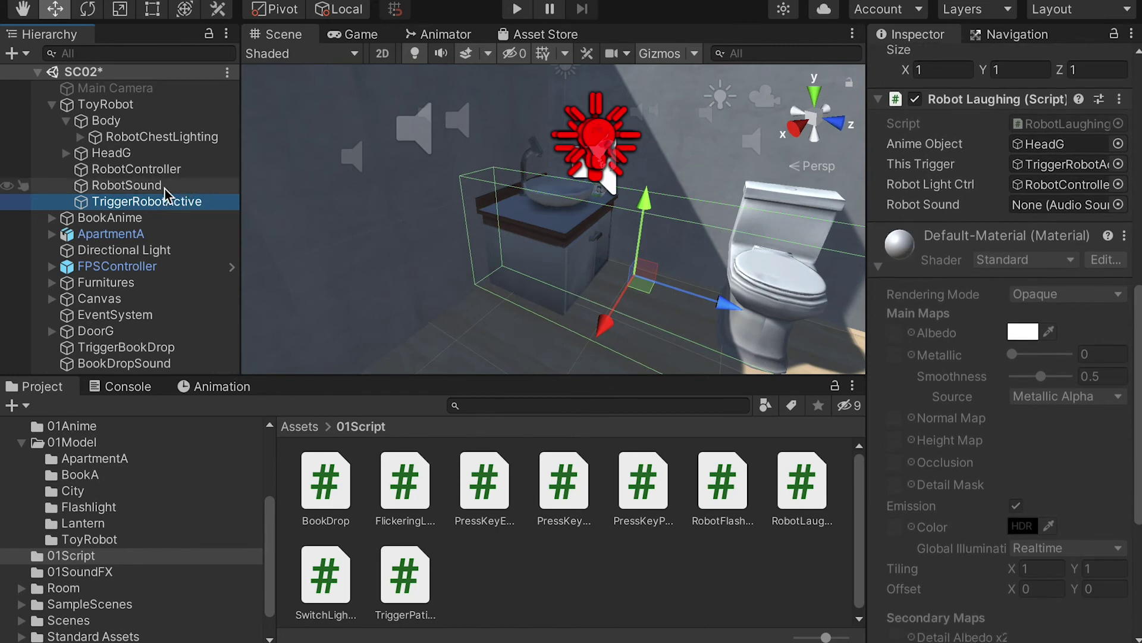
pyautogui.moveTo(146, 189); pyautogui.dragTo(1059, 204)
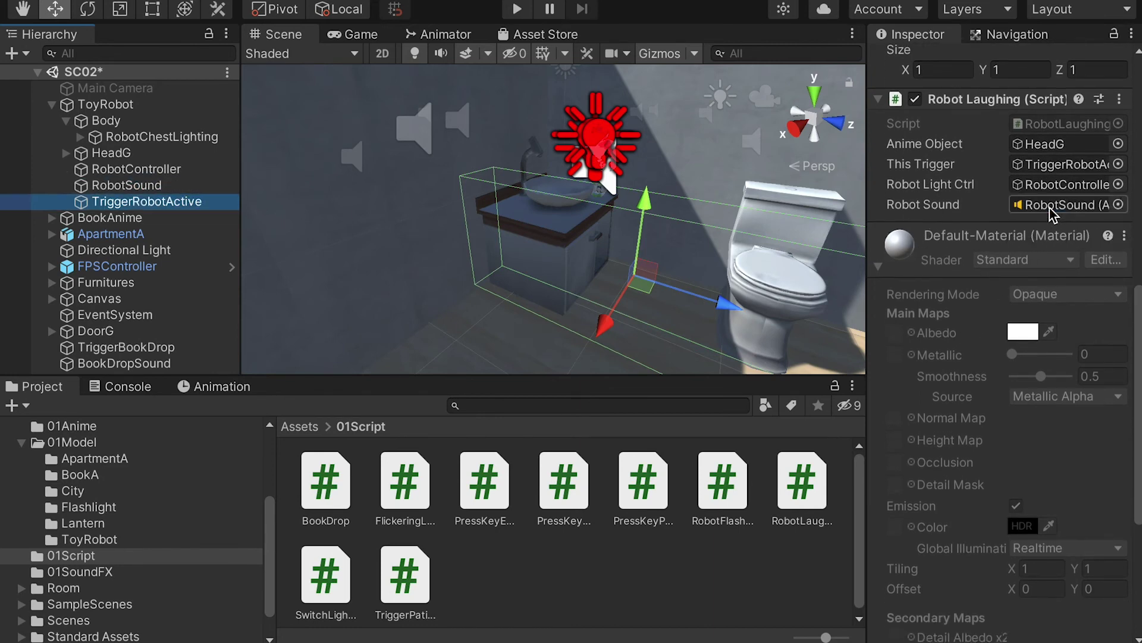
# Step: Deactivate the RobotChestLighting object under Body and the RobotEyeLighting object under Head
pyautogui.doubleClick(106, 153)
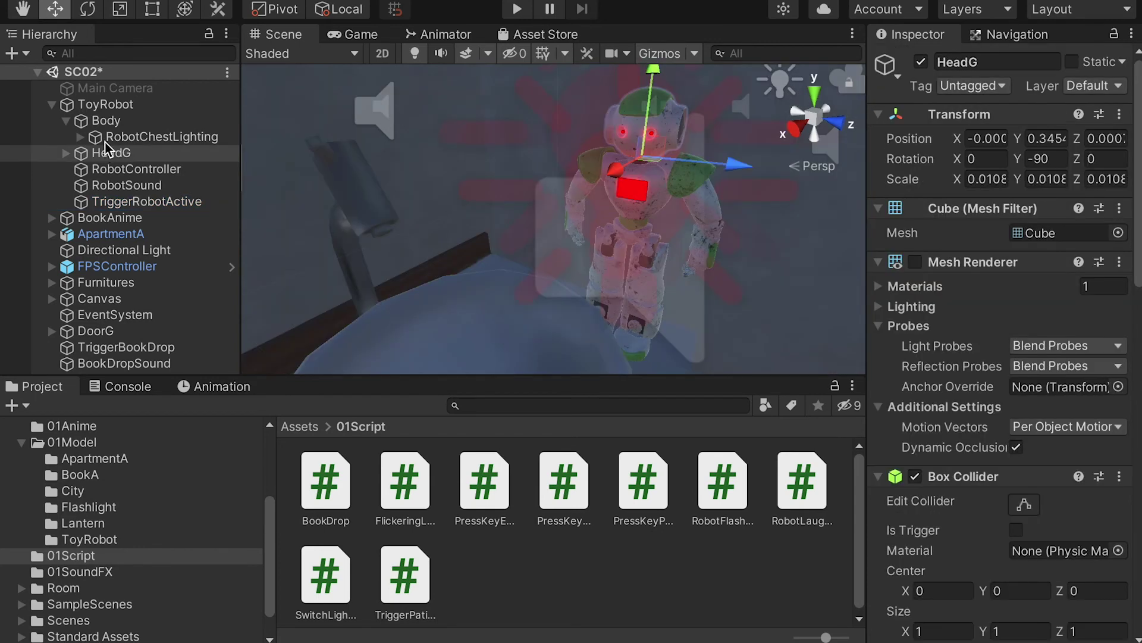
pyautogui.click(141, 138)
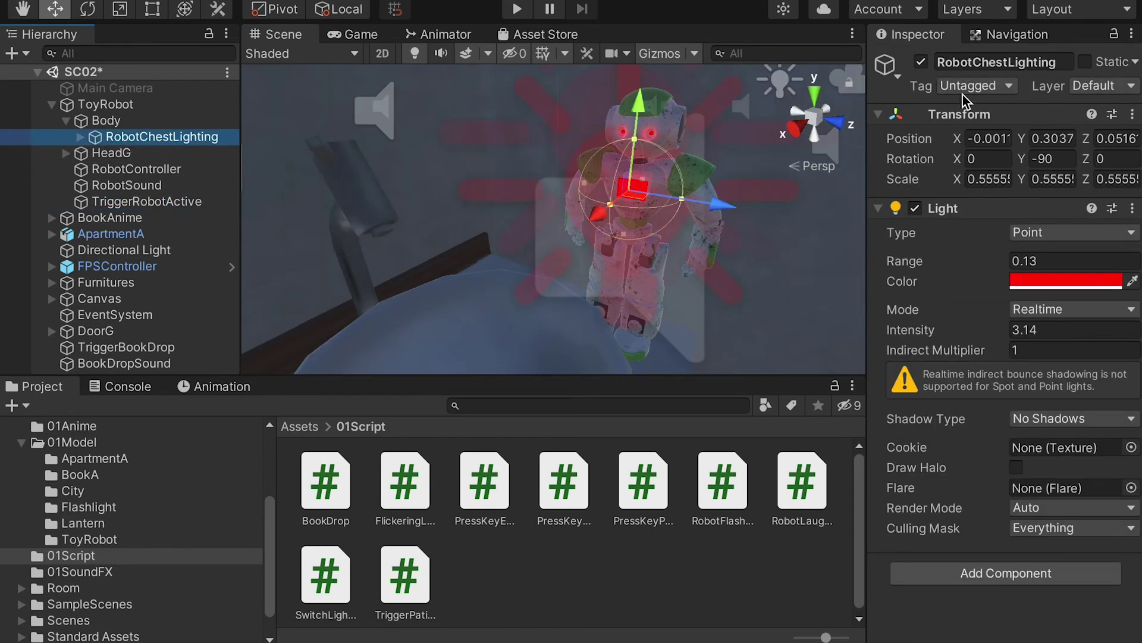
pyautogui.click(921, 62)
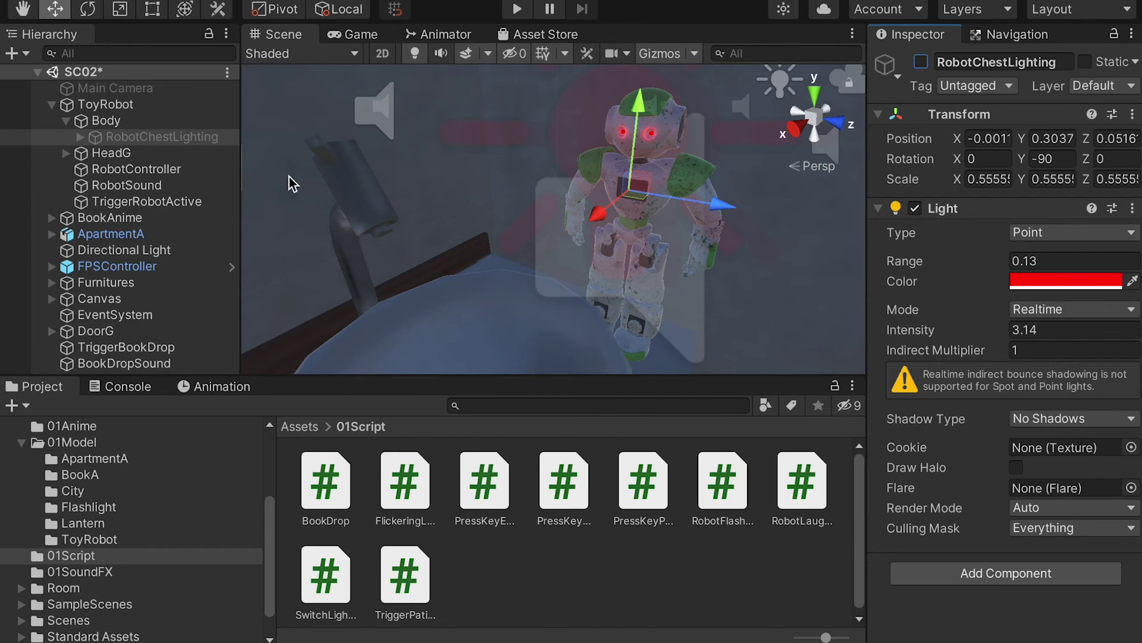
pyautogui.click(66, 153)
pyautogui.click(140, 185)
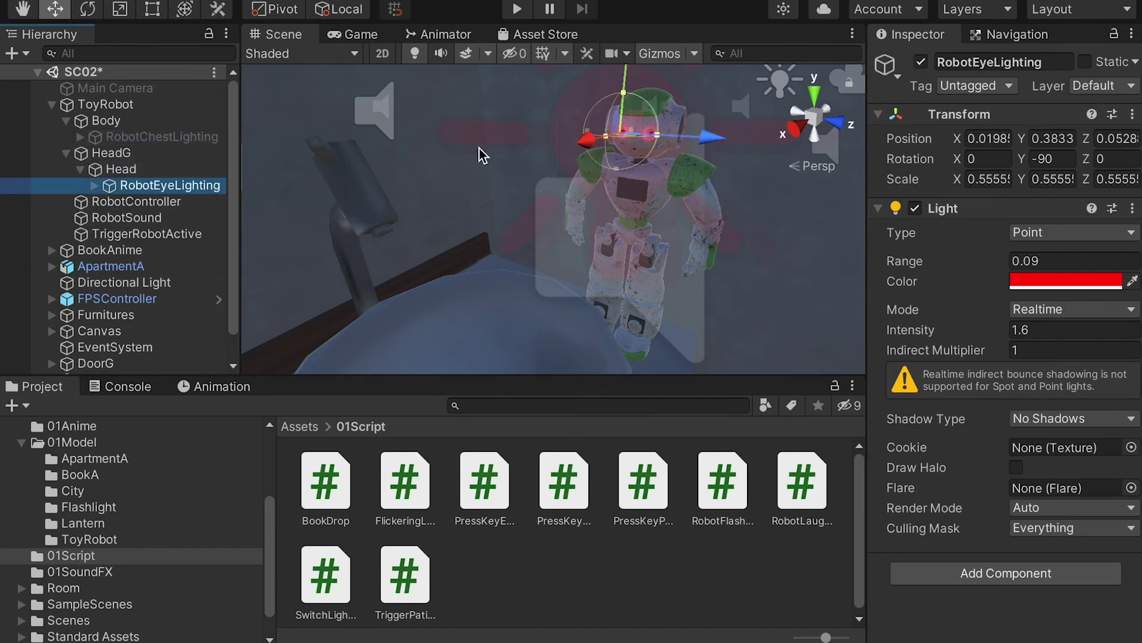
pyautogui.click(921, 62)
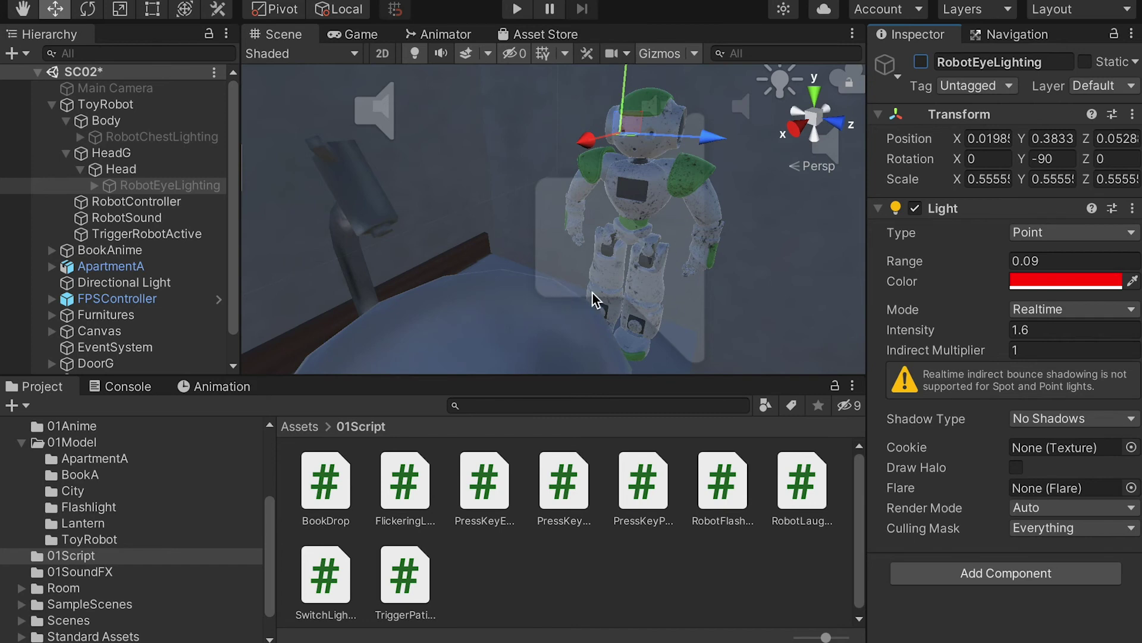
# Step: Open HeadG's animator controller and move the RobotHeadTurn state lower in the graph to make room above it
pyautogui.click(131, 154)
pyautogui.scroll(-10, 985, 321)
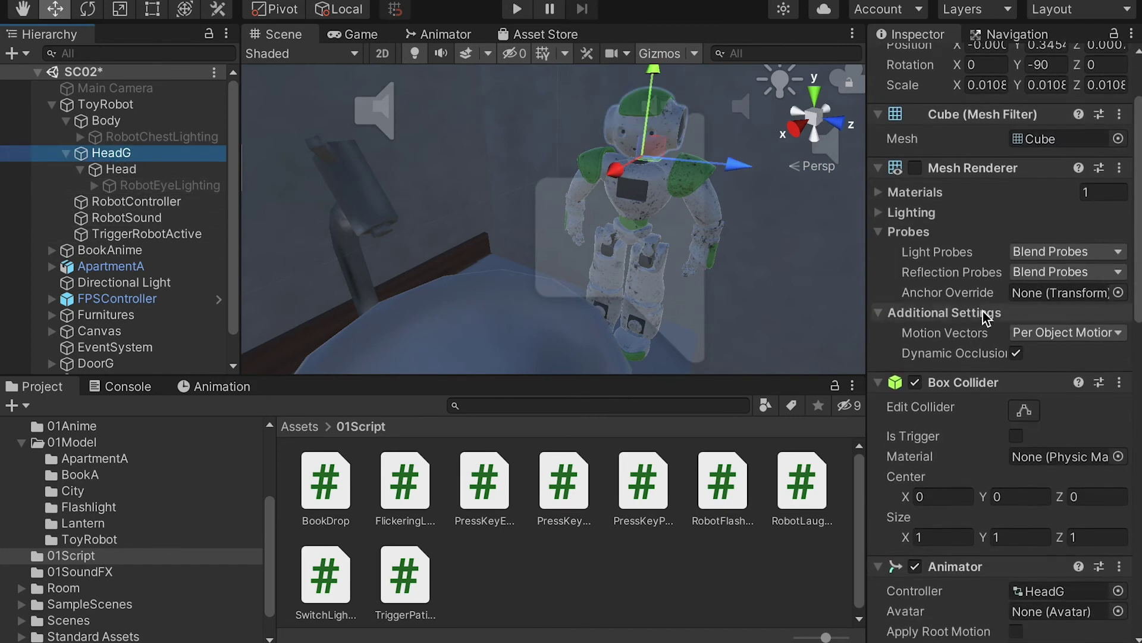
pyautogui.click(1038, 297)
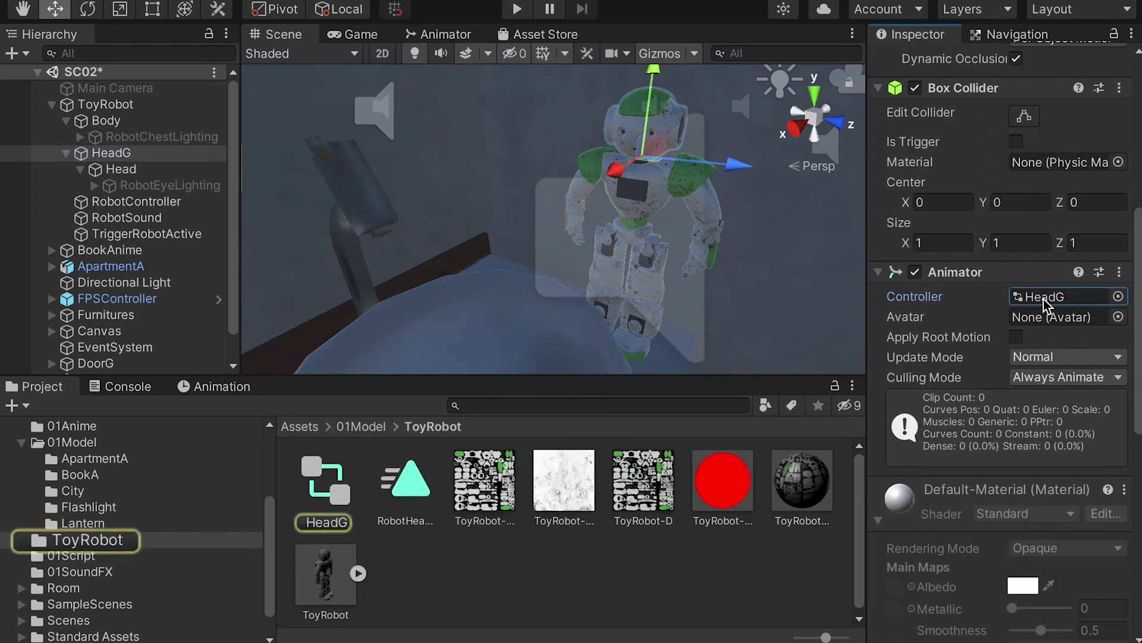
pyautogui.doubleClick(327, 489)
pyautogui.moveTo(689, 143); pyautogui.dragTo(713, 255)
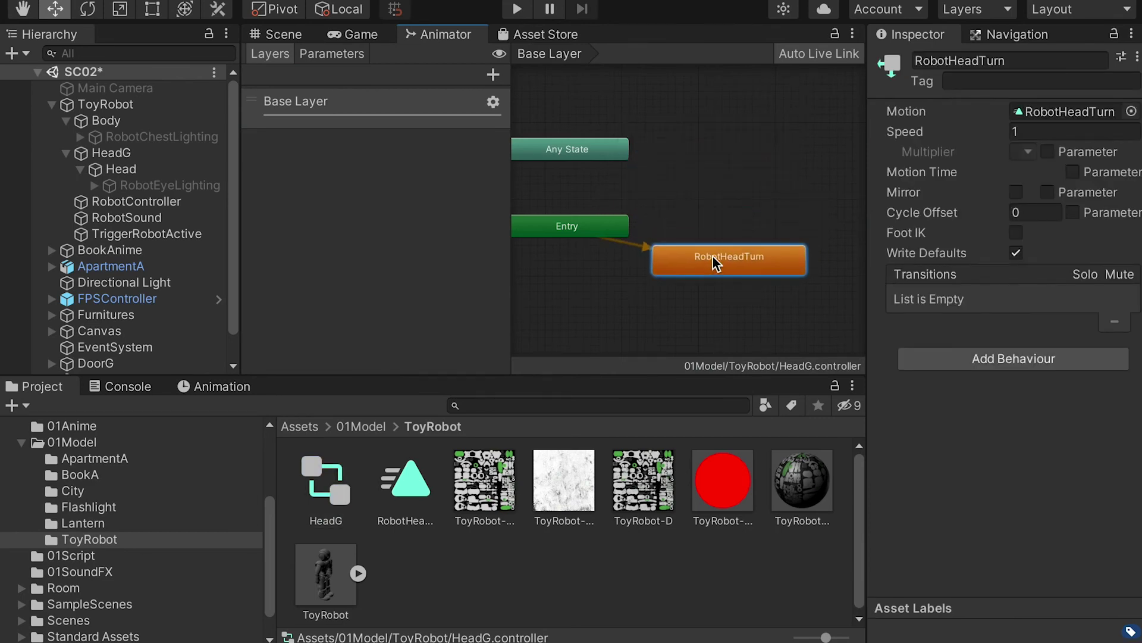
# Step: Create an empty state above RobotHeadTurn, set it as the layer default state, and align RobotHeadTurn beneath it
pyautogui.rightClick(709, 213)
pyautogui.moveTo(747, 220)
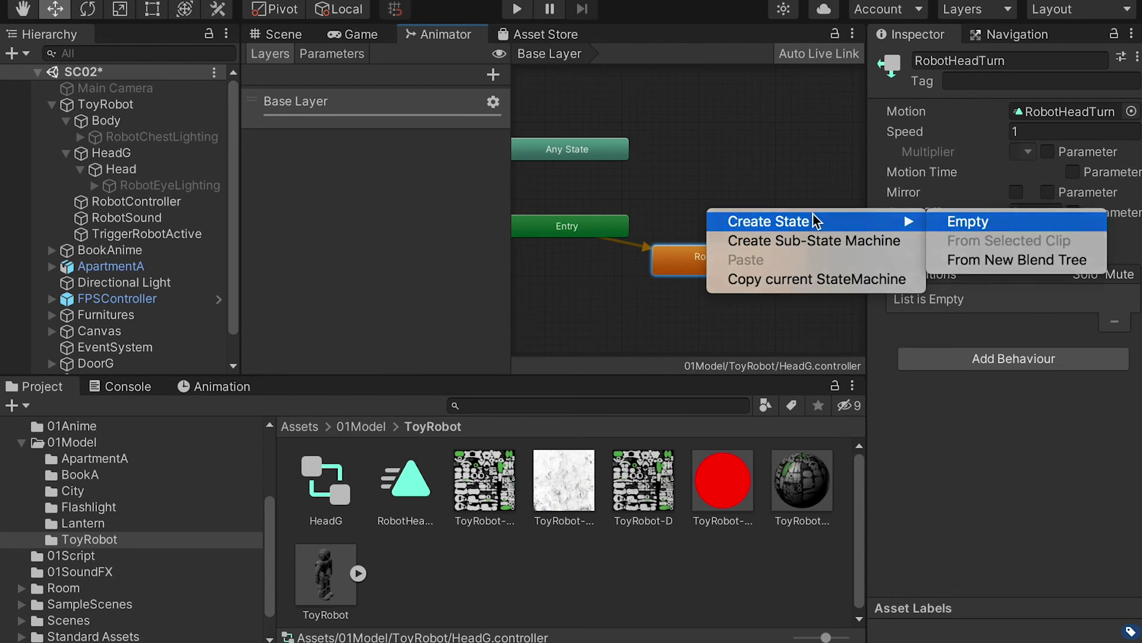
pyautogui.click(967, 221)
pyautogui.moveTo(758, 232); pyautogui.dragTo(743, 186)
pyautogui.rightClick(708, 184)
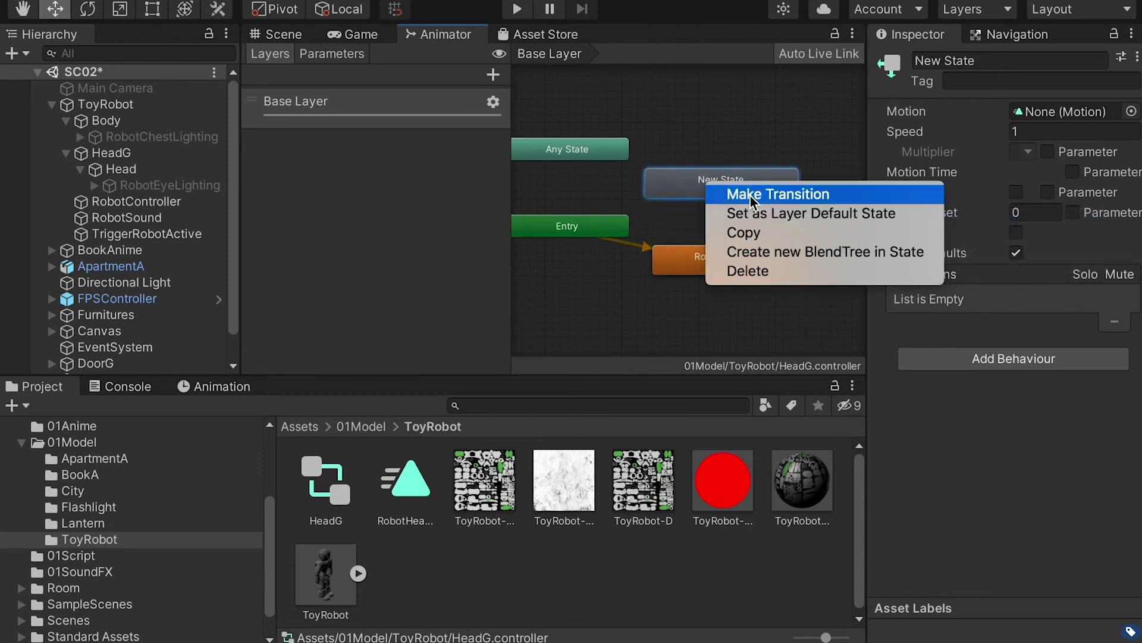
pyautogui.click(820, 215)
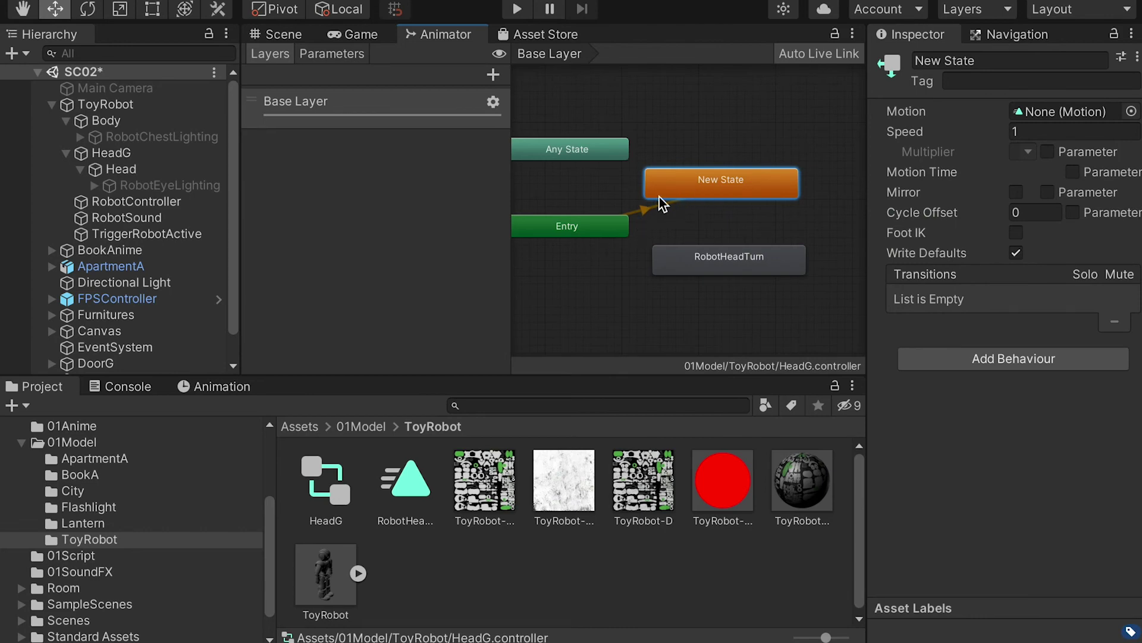
pyautogui.click(720, 265)
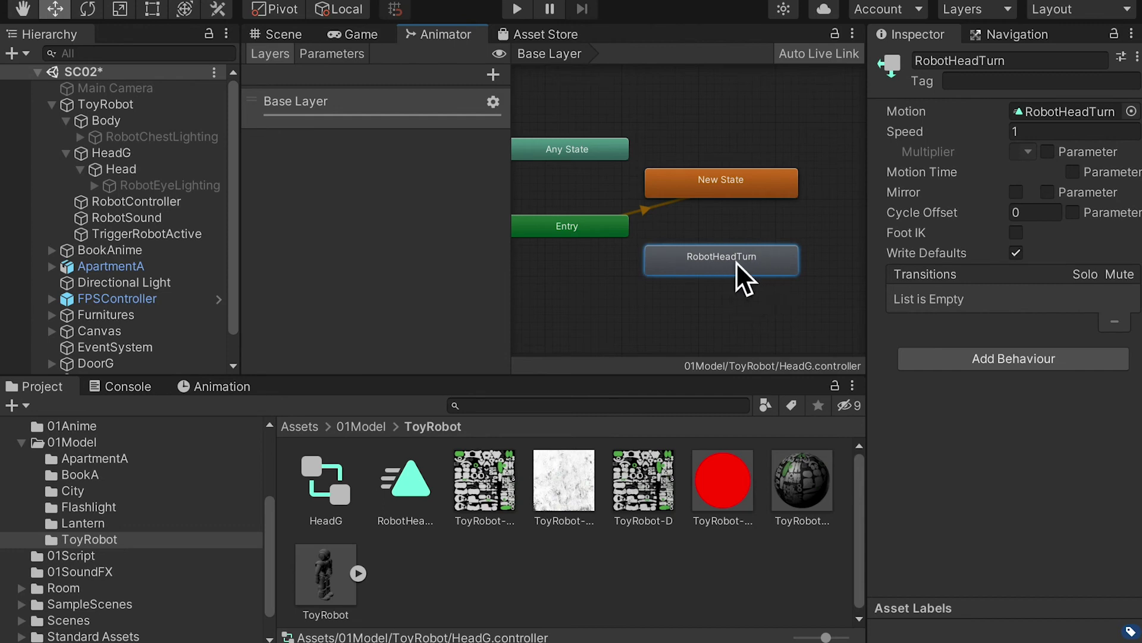
# Step: Turn off Play On Awake and turn on Loop for RobotSound's Audio Source, and save the scene
pyautogui.click(146, 225)
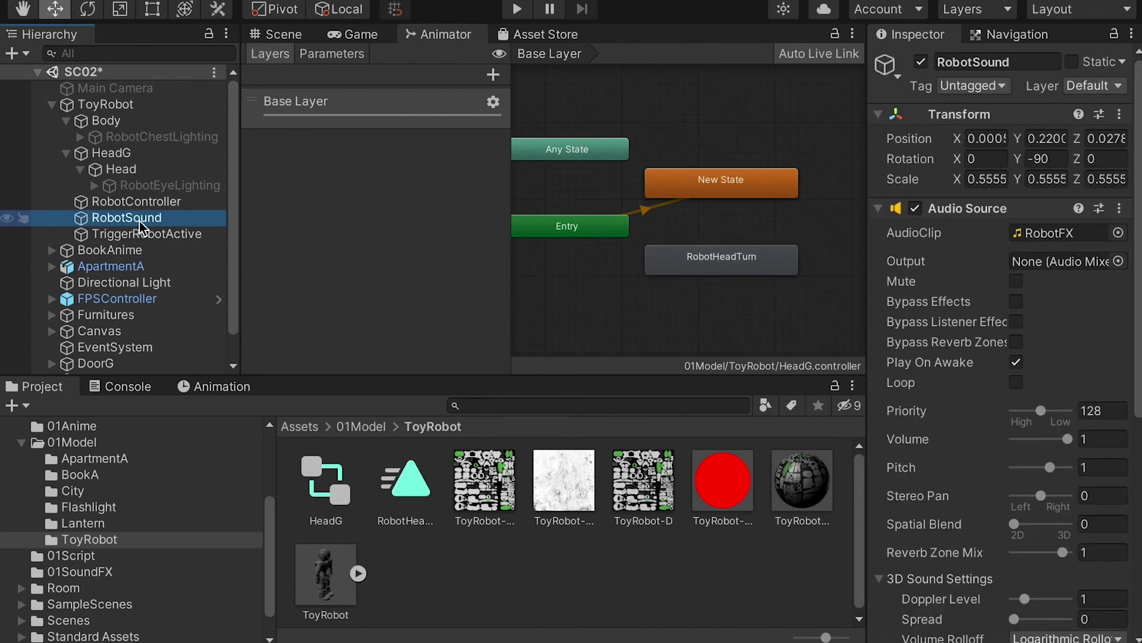
pyautogui.moveTo(1138, 312); pyautogui.dragTo(1139, 342)
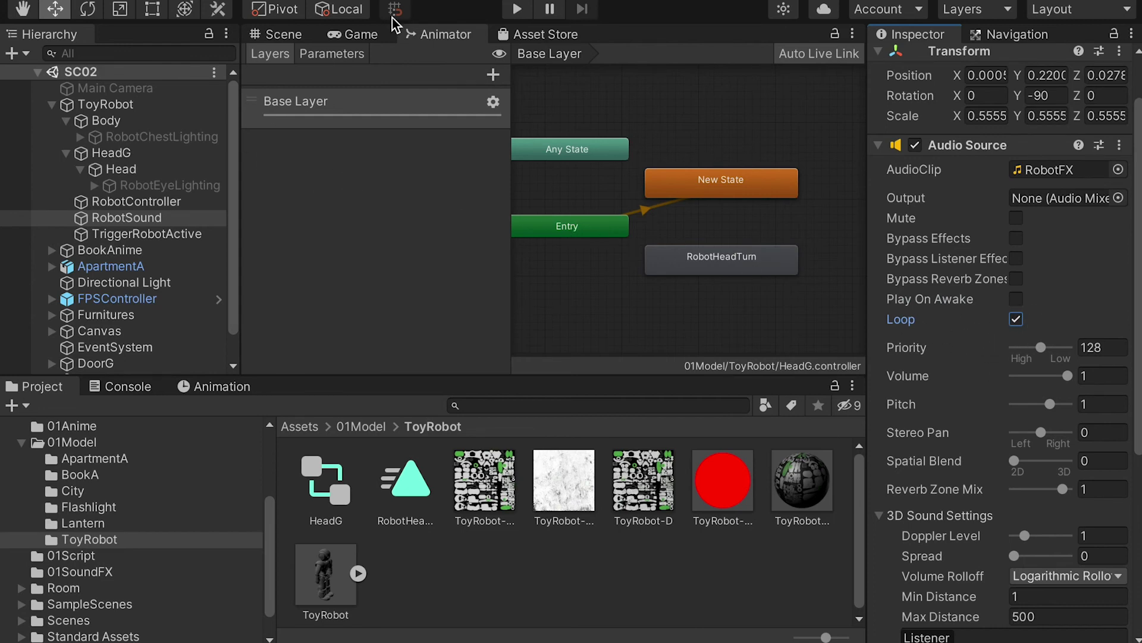
# Step: Play-test the scene by opening the bathroom door and walking towards the toy robot to trigger it, and stop the game
pyautogui.click(287, 32)
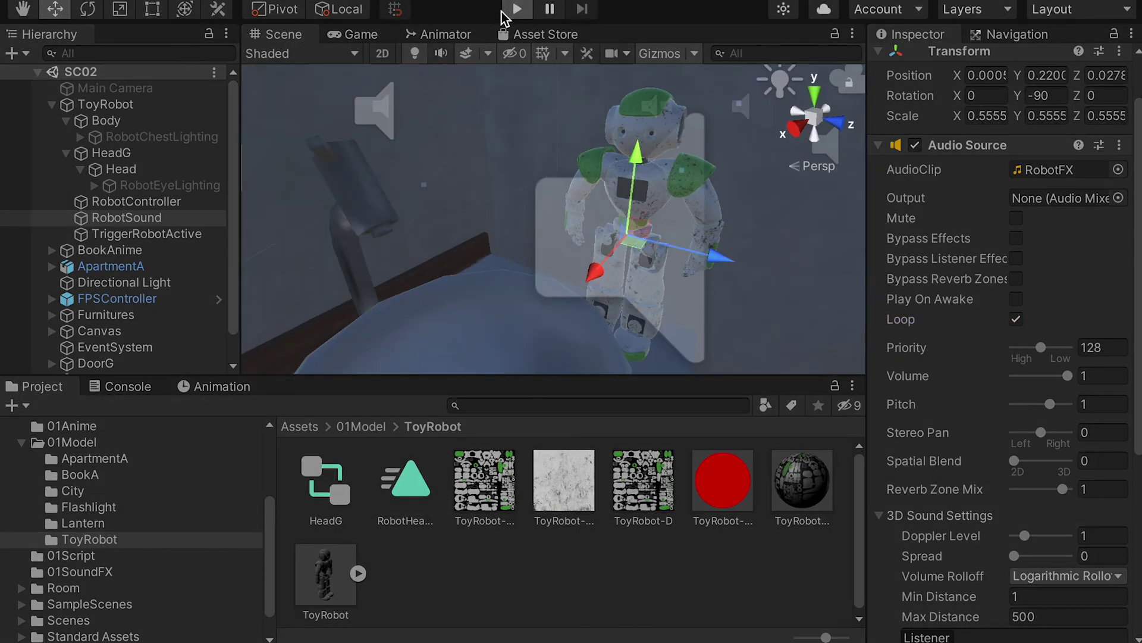
pyautogui.click(515, 9)
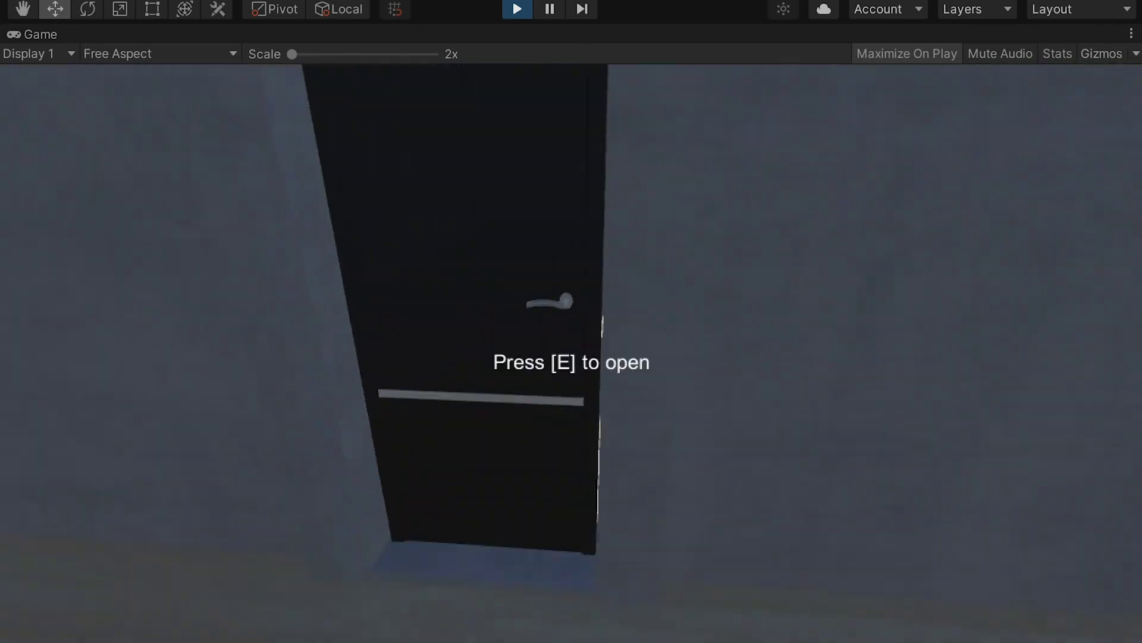
pyautogui.press('w')
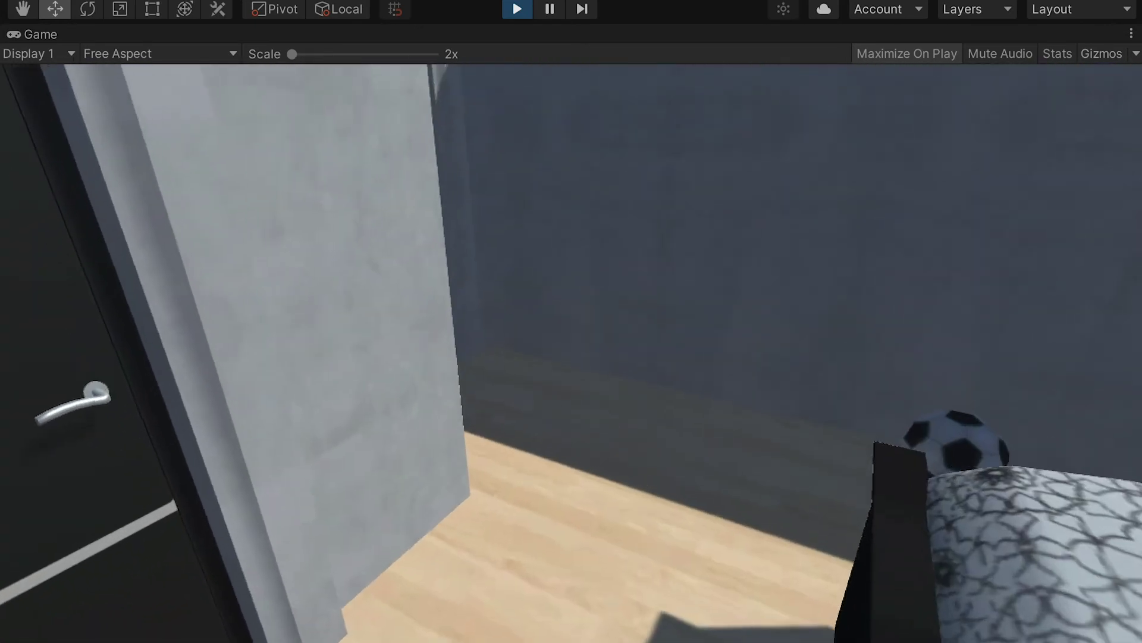
pyautogui.press('e')
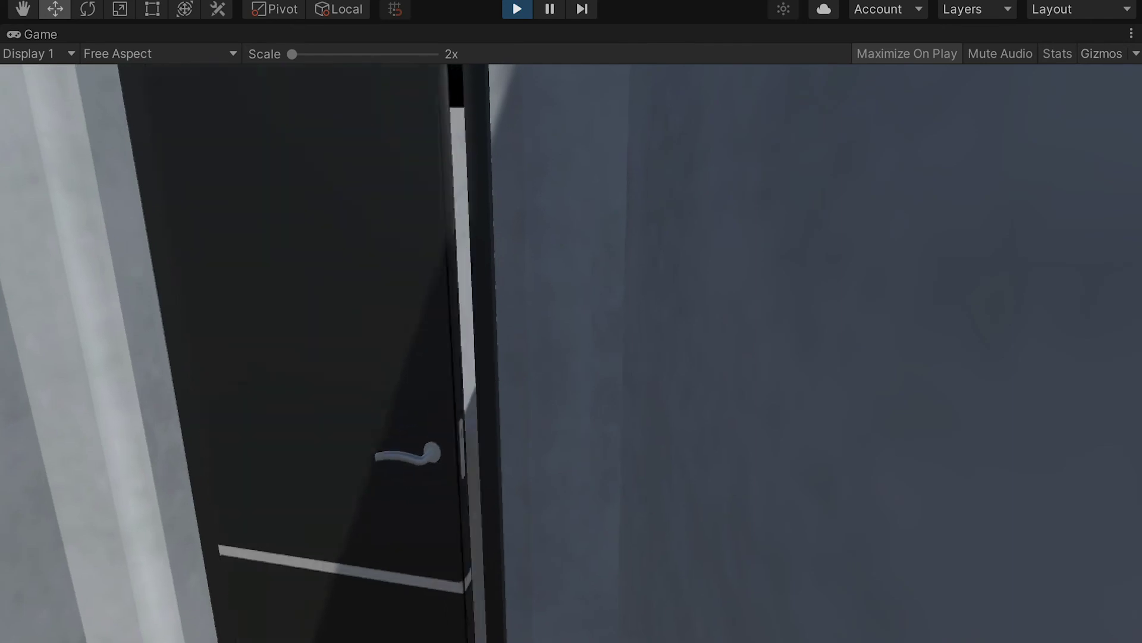
pyautogui.press('d')
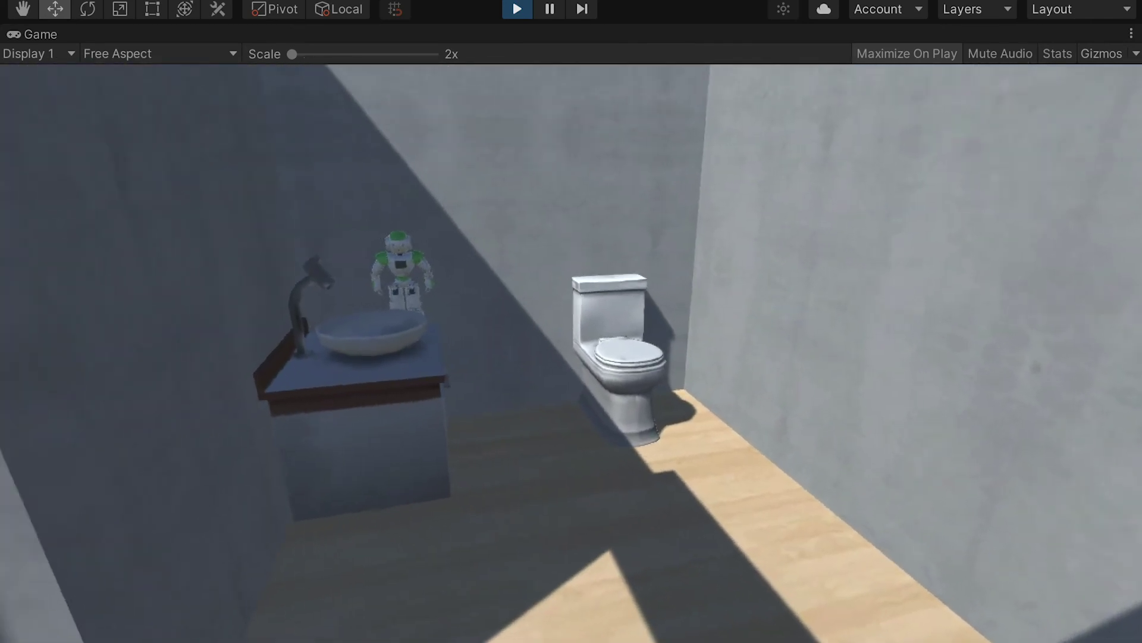
pyautogui.press('d')
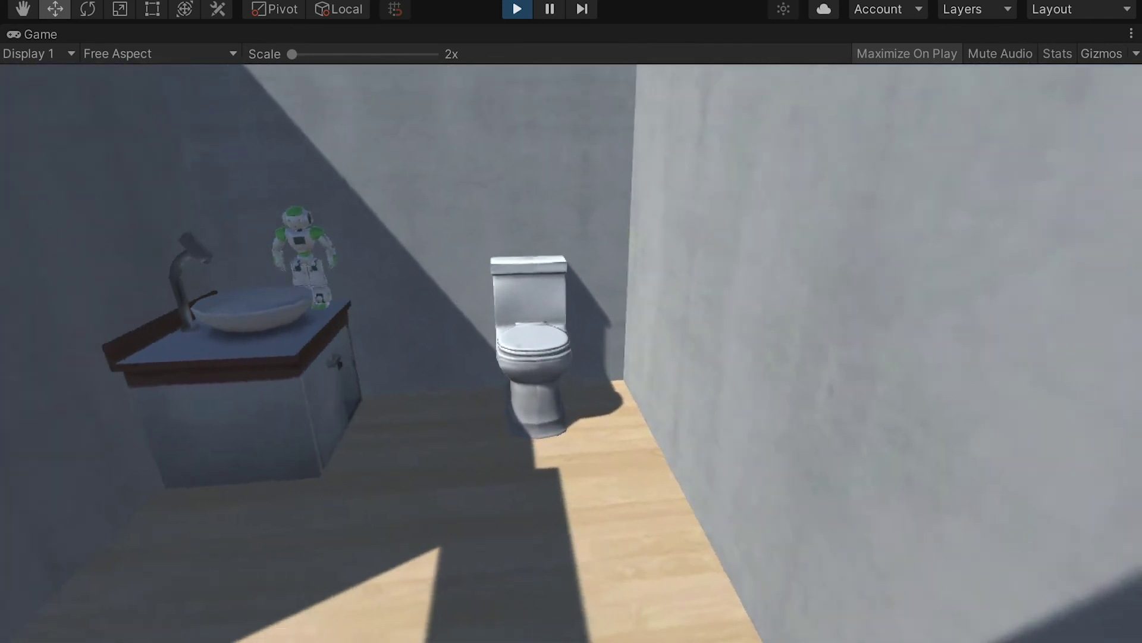
pyautogui.press('a')
pyautogui.press('d')
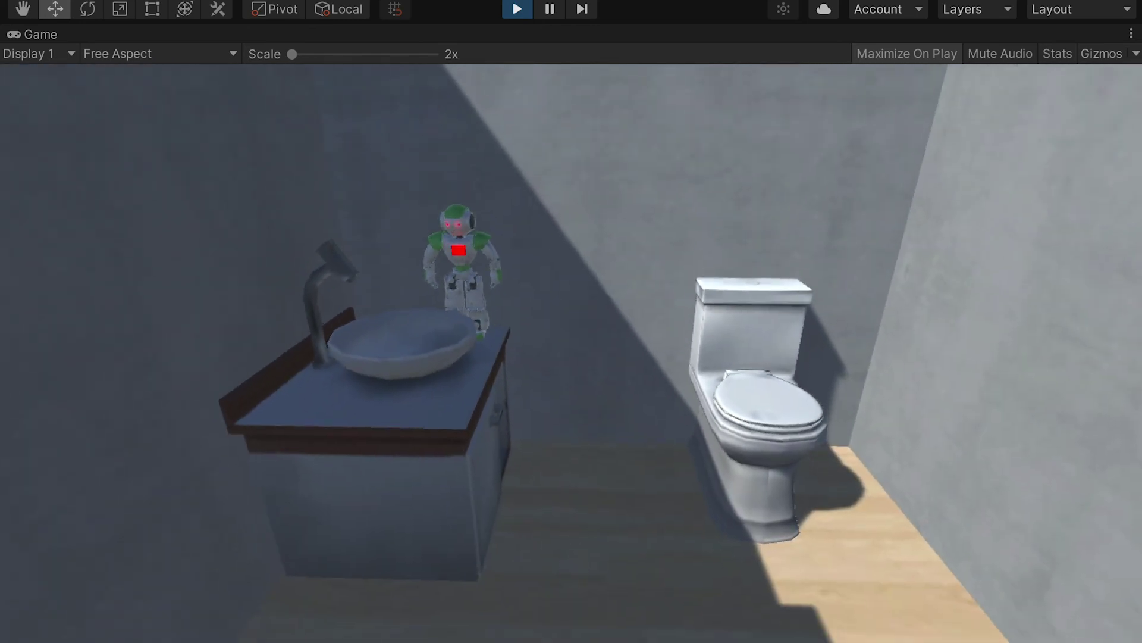
pyautogui.hotkey('ctrl', 'p')
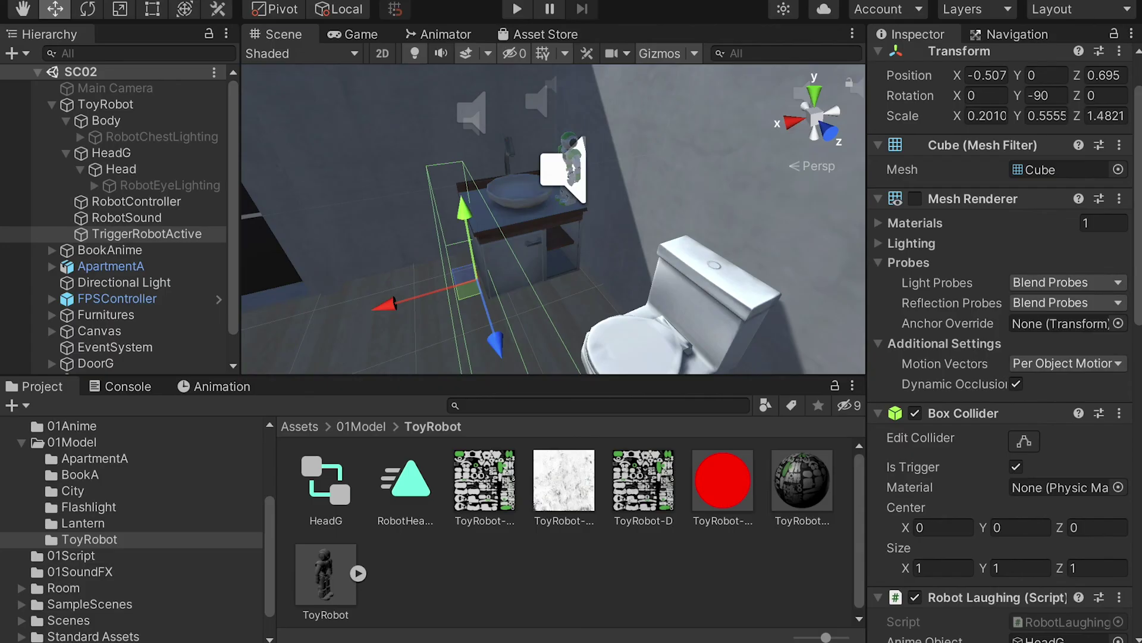
# Step: Set the Max Distance of RobotSound's Audio Source to 10 and check its range sphere against the apartment
pyautogui.click(126, 217)
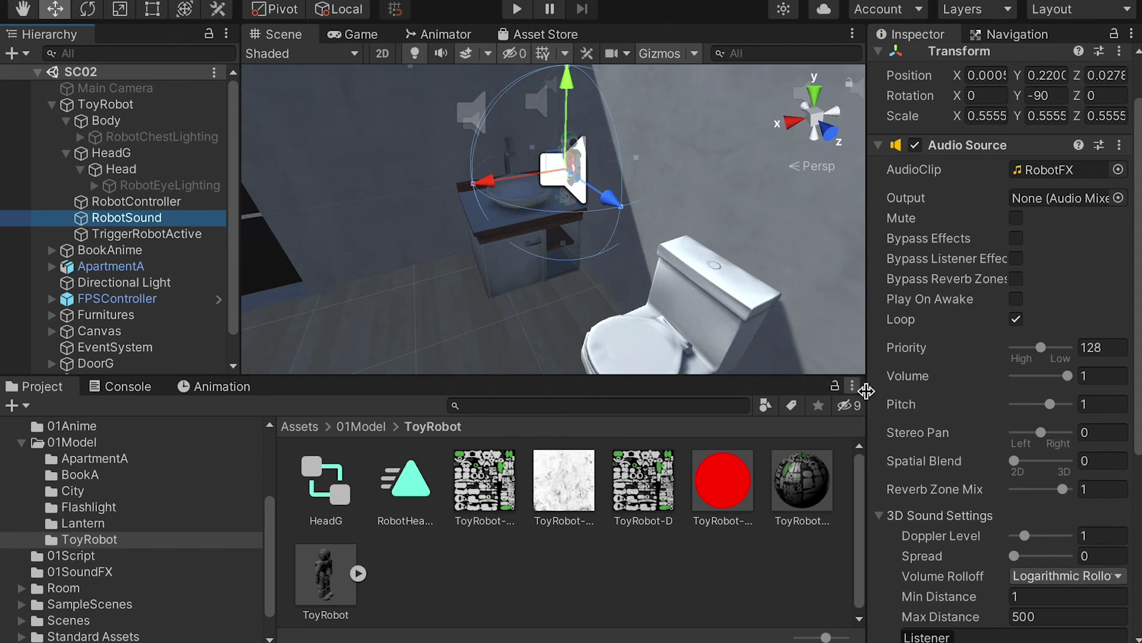
pyautogui.scroll(-8, 969, 304)
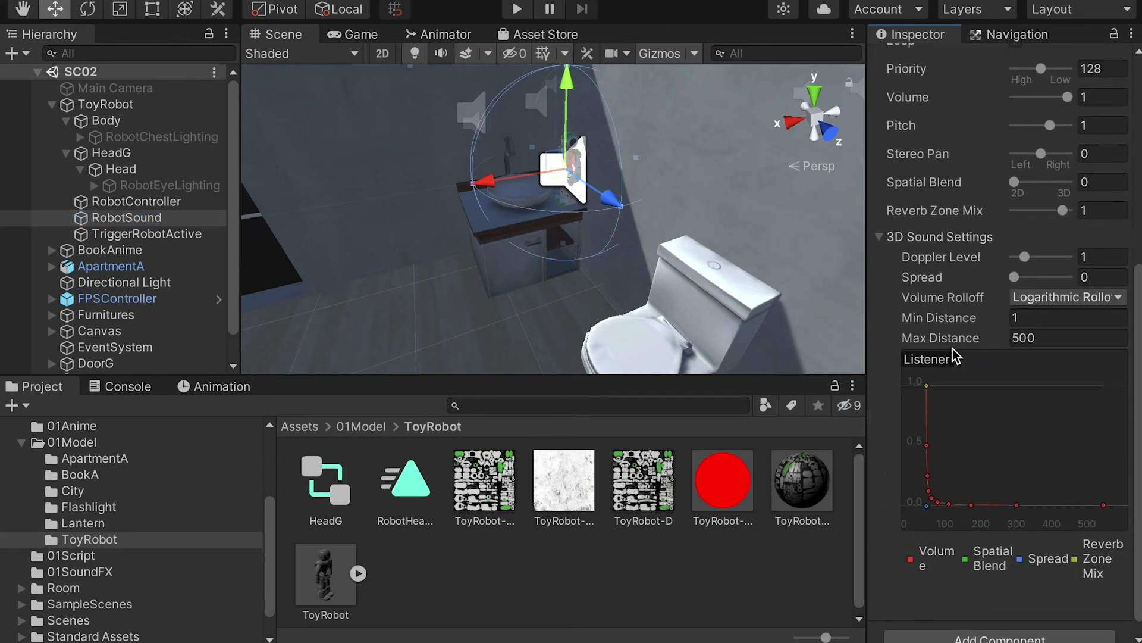
pyautogui.scroll(-2, 649, 259)
pyautogui.scroll(2, 648, 260)
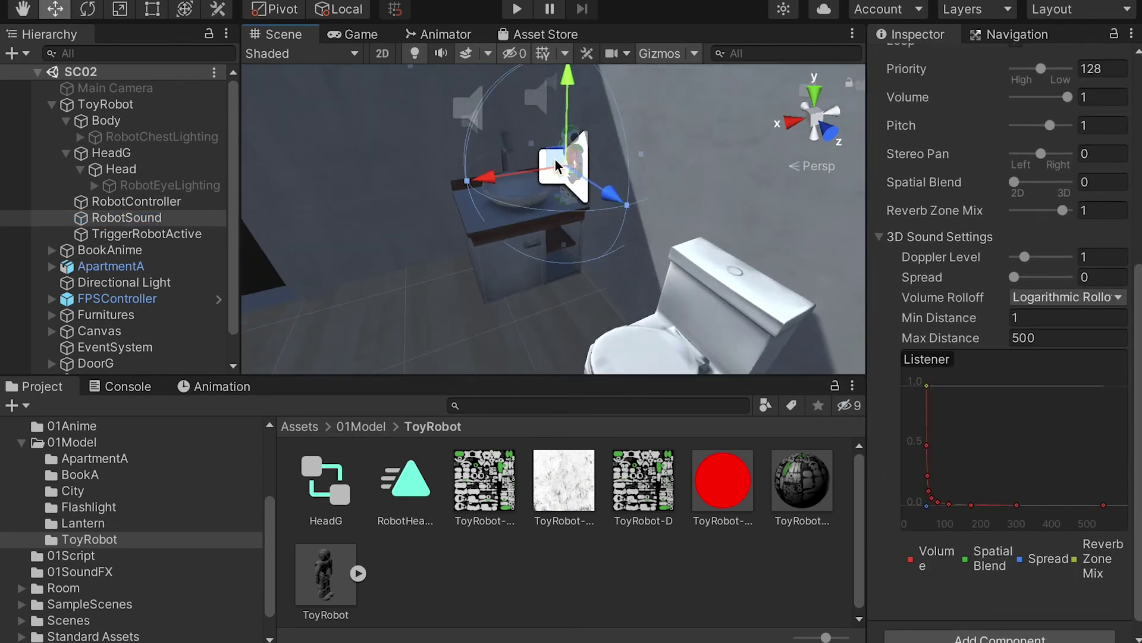
pyautogui.moveTo(952, 343); pyautogui.dragTo(972, 338)
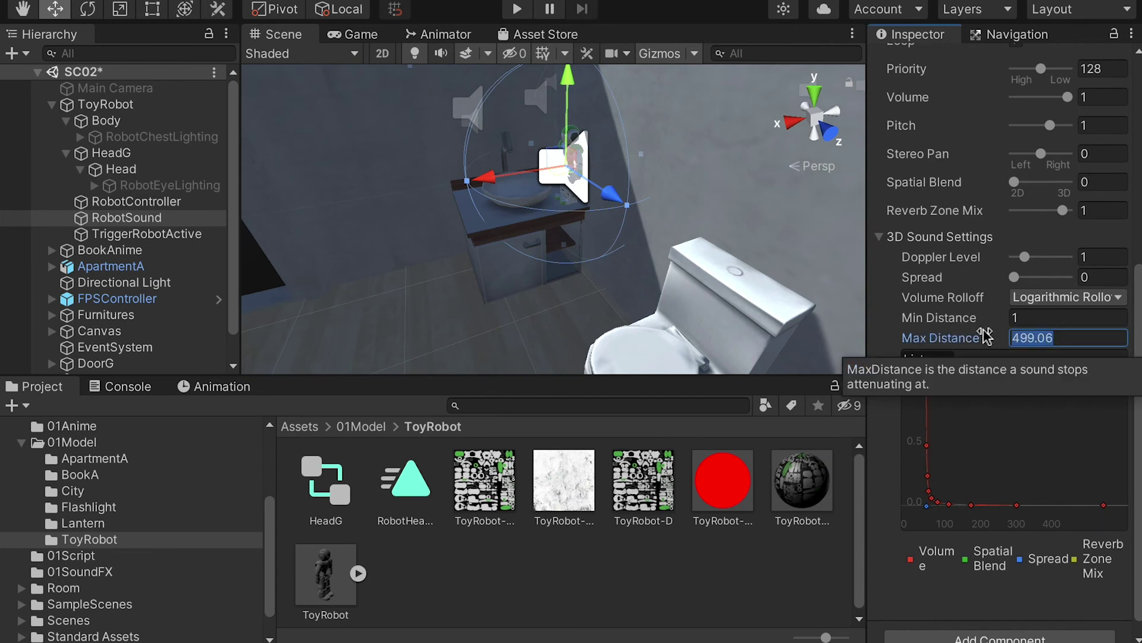
pyautogui.write('10')
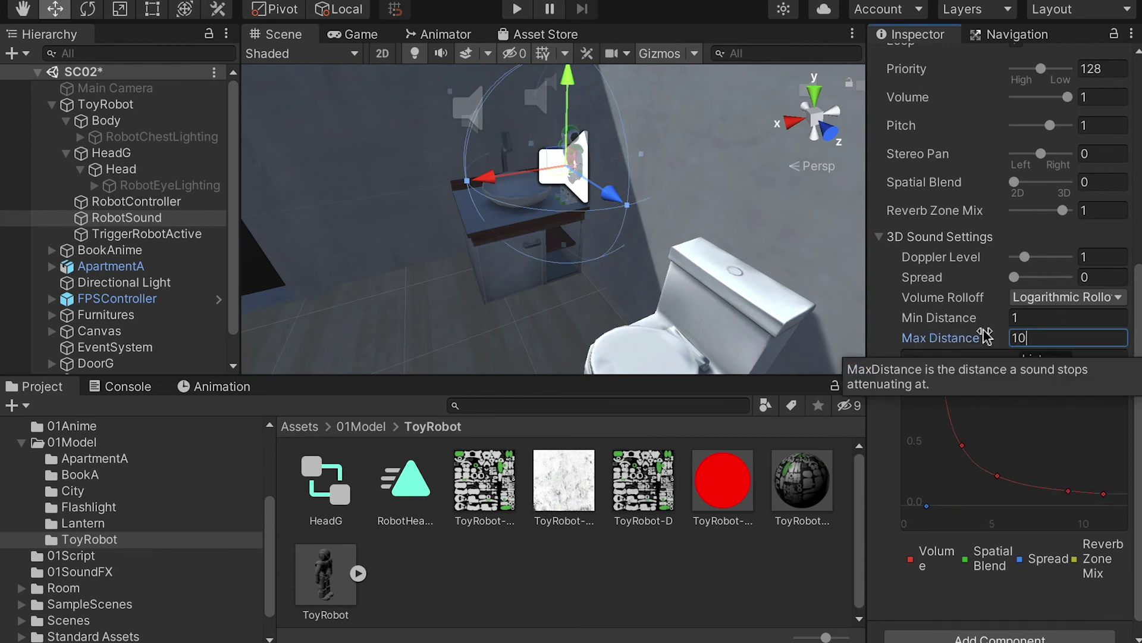
pyautogui.keyDown('alt'); pyautogui.moveTo(742, 259); pyautogui.dragTo(323, 224, button='right'); pyautogui.keyUp('alt')
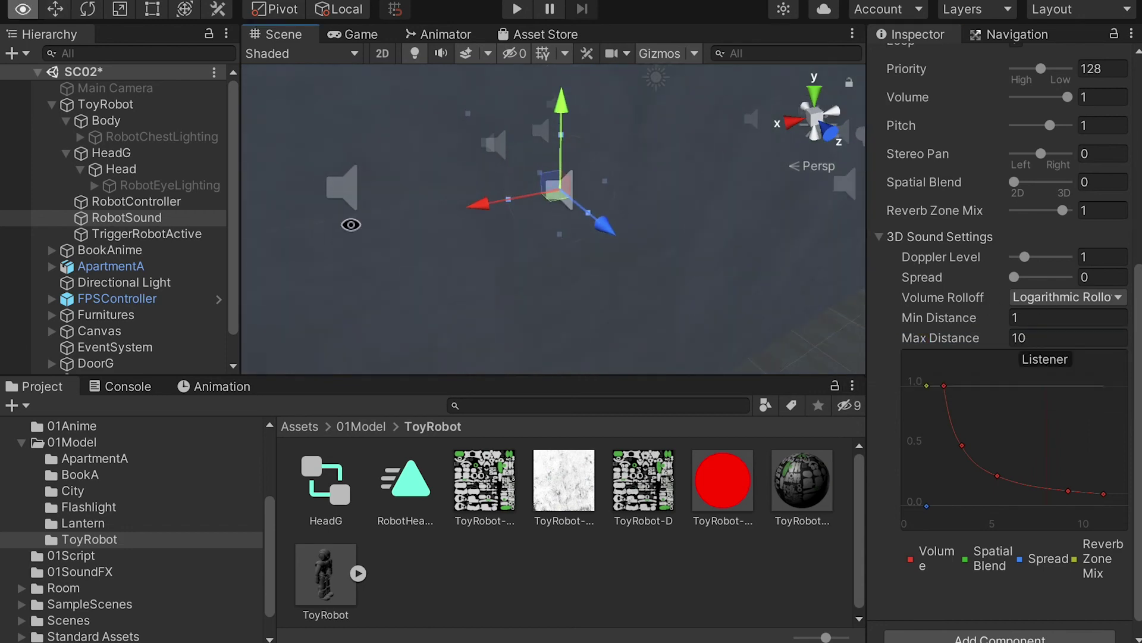
pyautogui.scroll(-1, 570, 238)
pyautogui.scroll(-10, 571, 243)
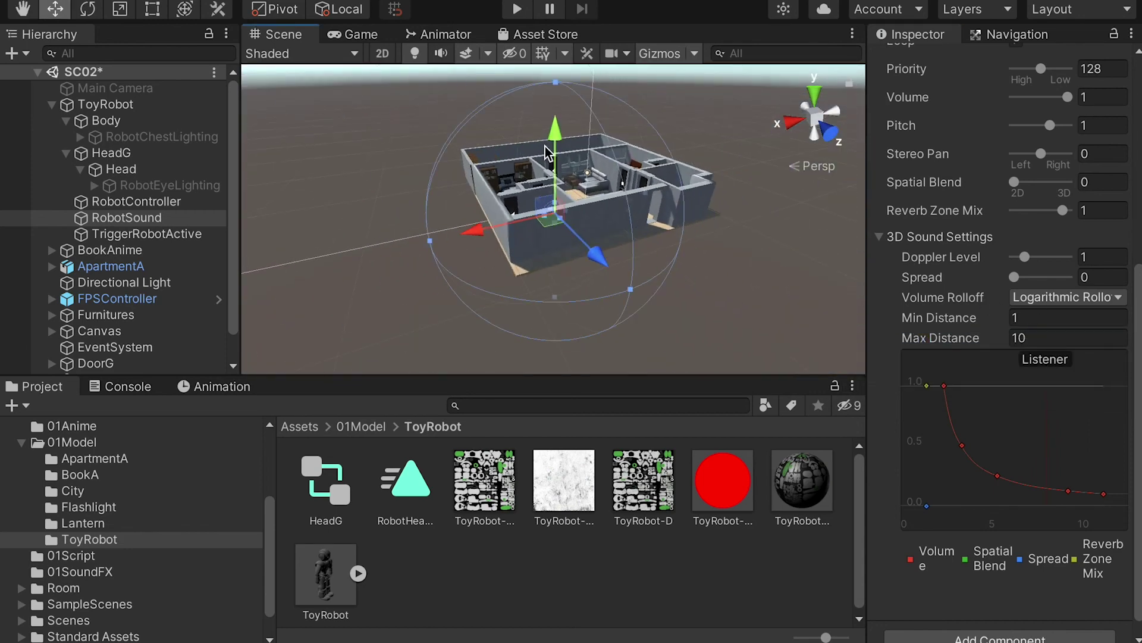
pyautogui.scroll(15, 557, 223)
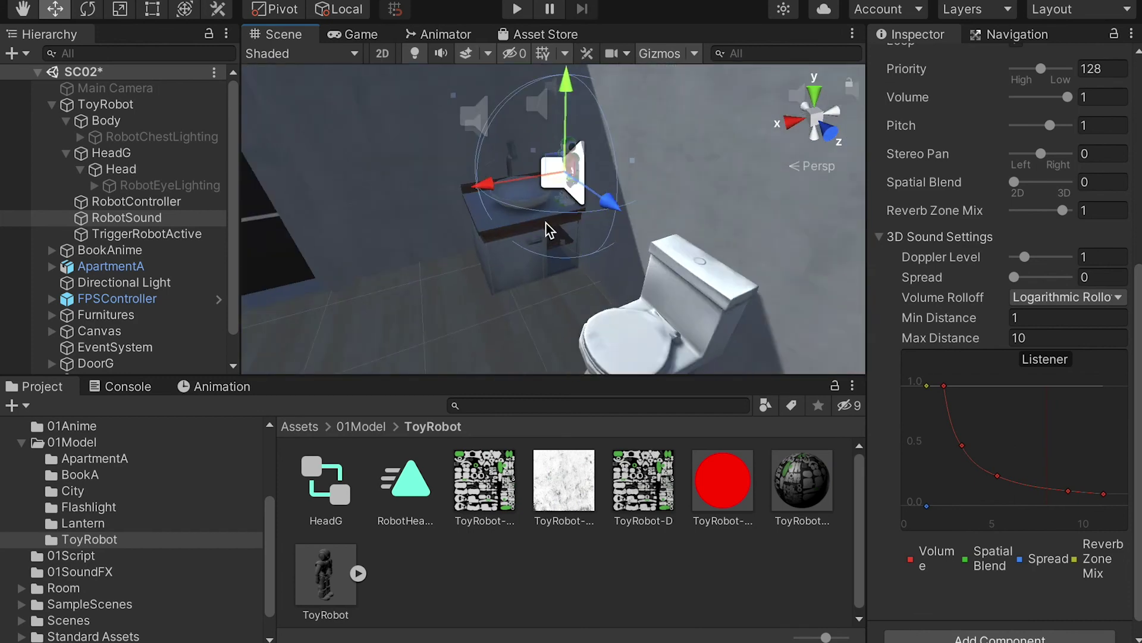
# Step: Set RobotSound's Max Distance to 8 and its Spatial Blend to 1 for full 3D sound
pyautogui.click(1024, 337)
pyautogui.write('8')
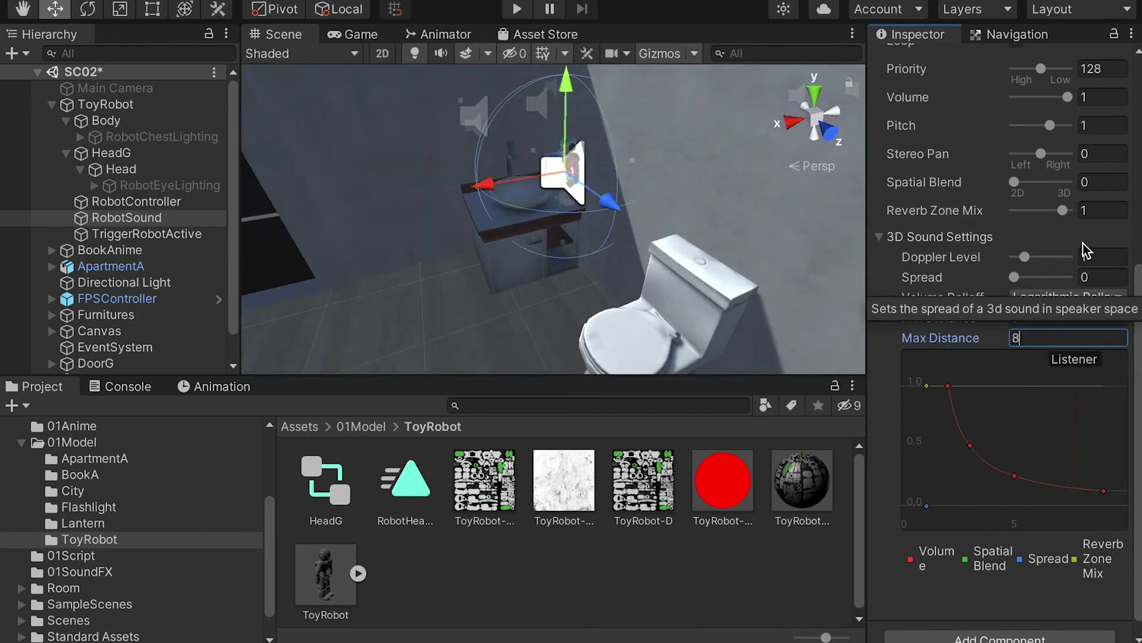
pyautogui.click(1139, 288)
pyautogui.scroll(5, 1139, 295)
pyautogui.moveTo(1015, 323); pyautogui.dragTo(1069, 324)
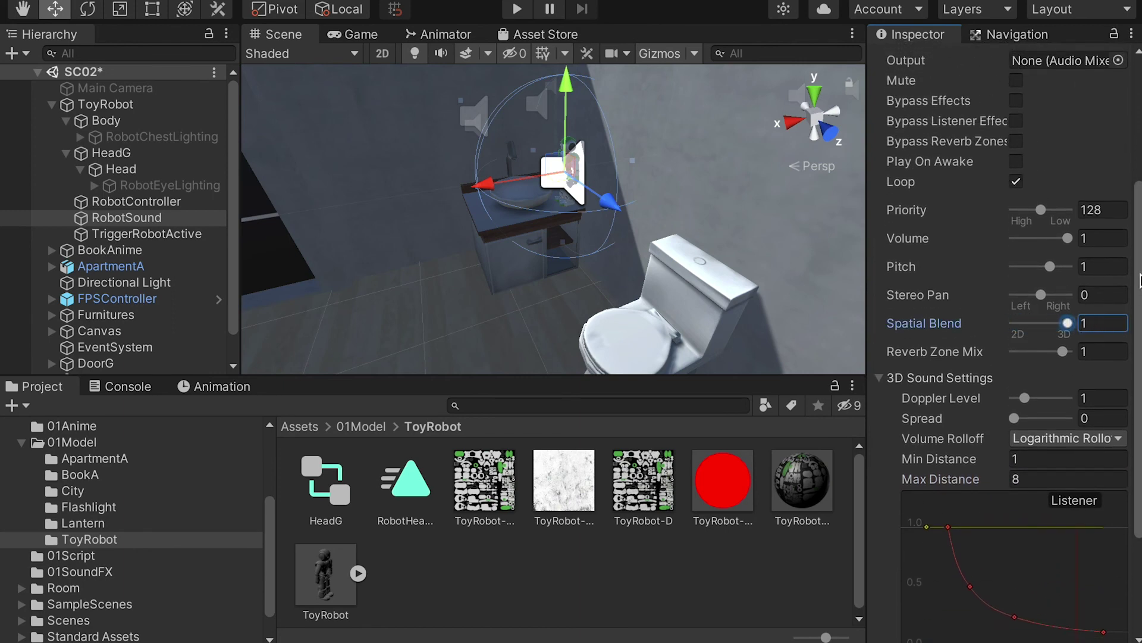
# Step: Change RobotSound's Volume Rolloff to Linear Rolloff and save the scene
pyautogui.scroll(-4, 1061, 330)
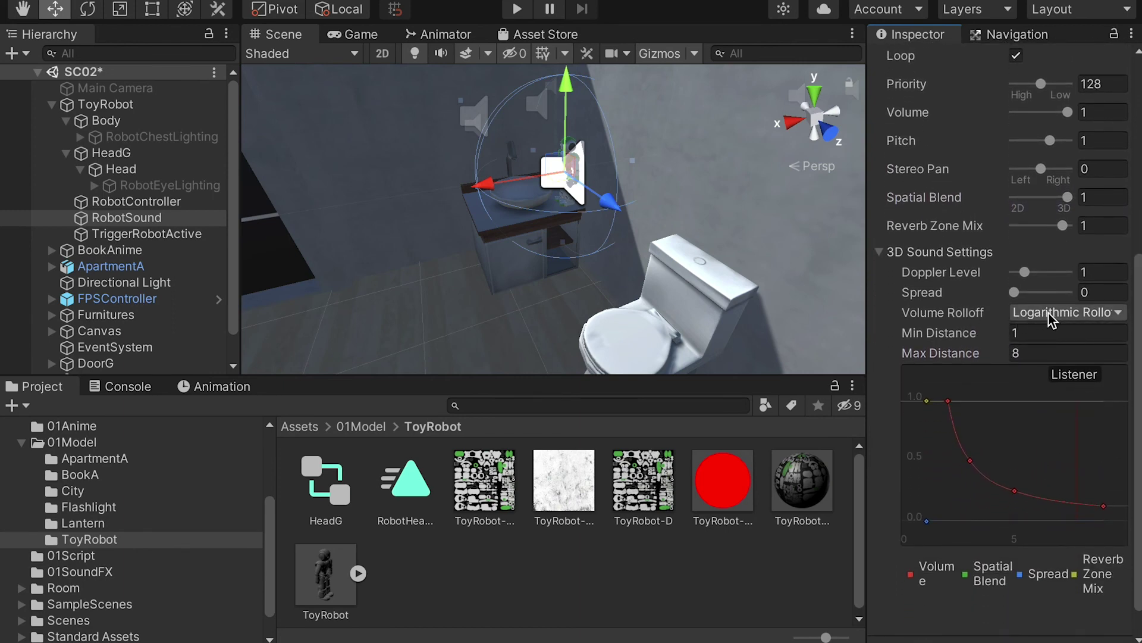
pyautogui.click(1052, 313)
pyautogui.click(1080, 331)
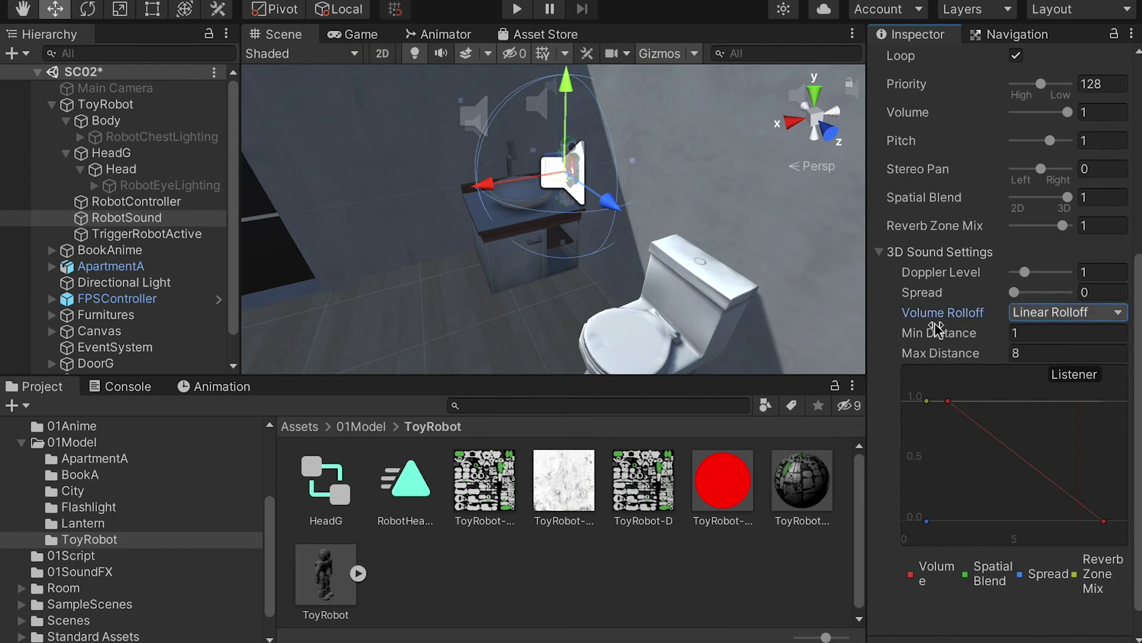
# Step: Examine where the RobotSound source sits among the apartment rooms from above
pyautogui.scroll(-3, 531, 216)
pyautogui.scroll(-1, 532, 215)
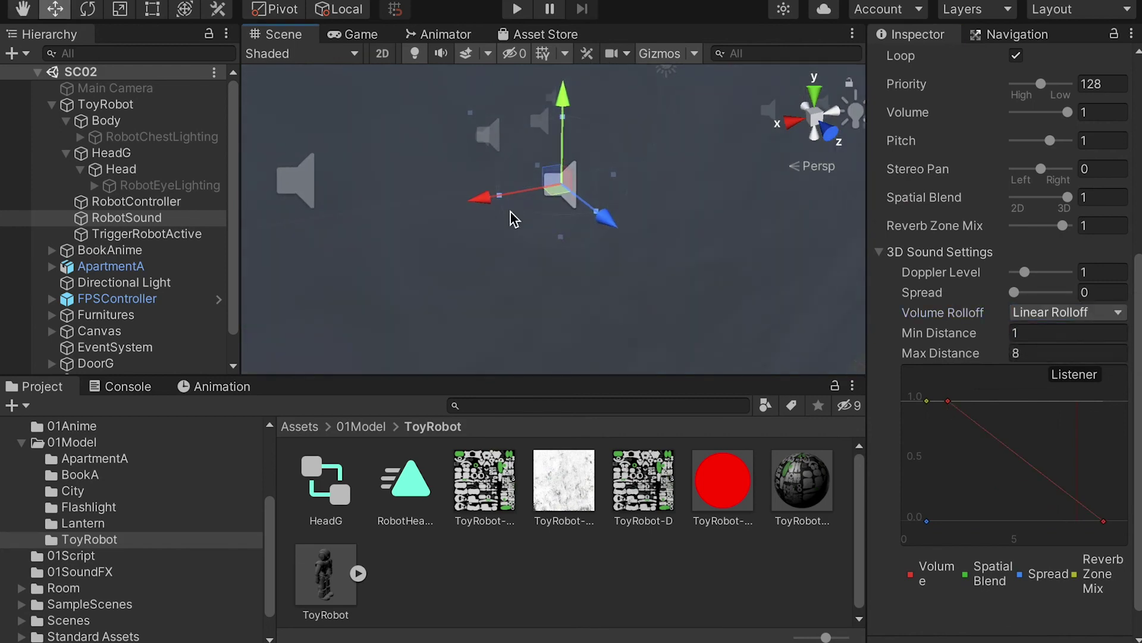
pyautogui.keyDown('alt'); pyautogui.moveTo(494, 206); pyautogui.dragTo(591, 234); pyautogui.keyUp('alt')
pyautogui.moveTo(591, 234); pyautogui.dragTo(643, 288, button='middle')
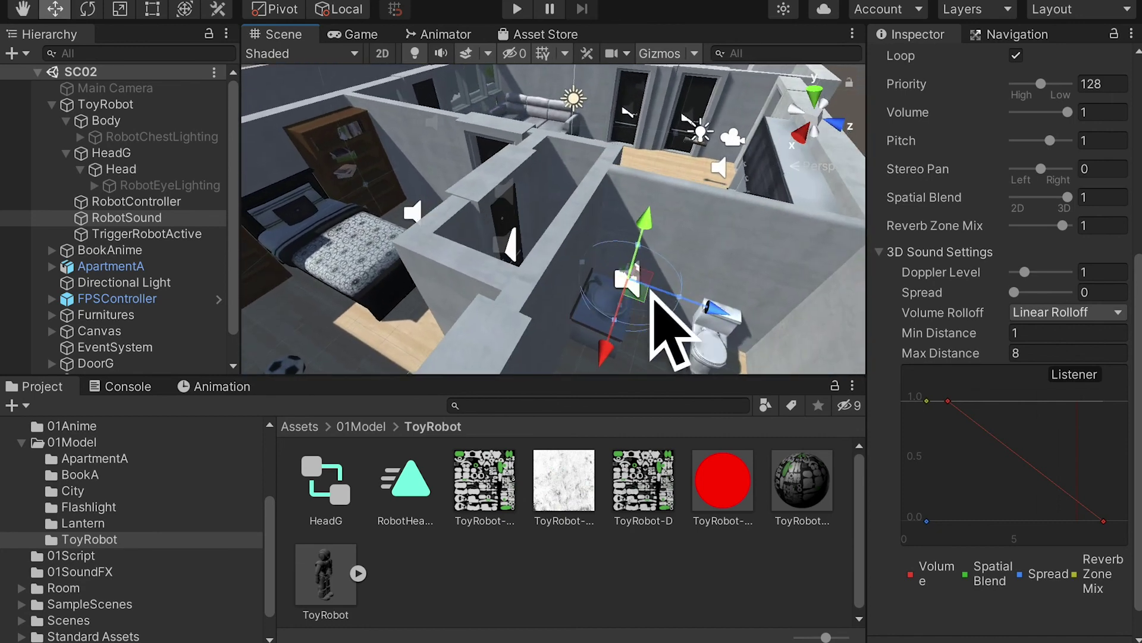
pyautogui.keyDown('alt'); pyautogui.moveTo(714, 260); pyautogui.dragTo(560, 302); pyautogui.keyUp('alt')
pyautogui.moveTo(560, 302); pyautogui.dragTo(512, 295, button='middle')
pyautogui.moveTo(511, 295); pyautogui.dragTo(470, 300, button='right')
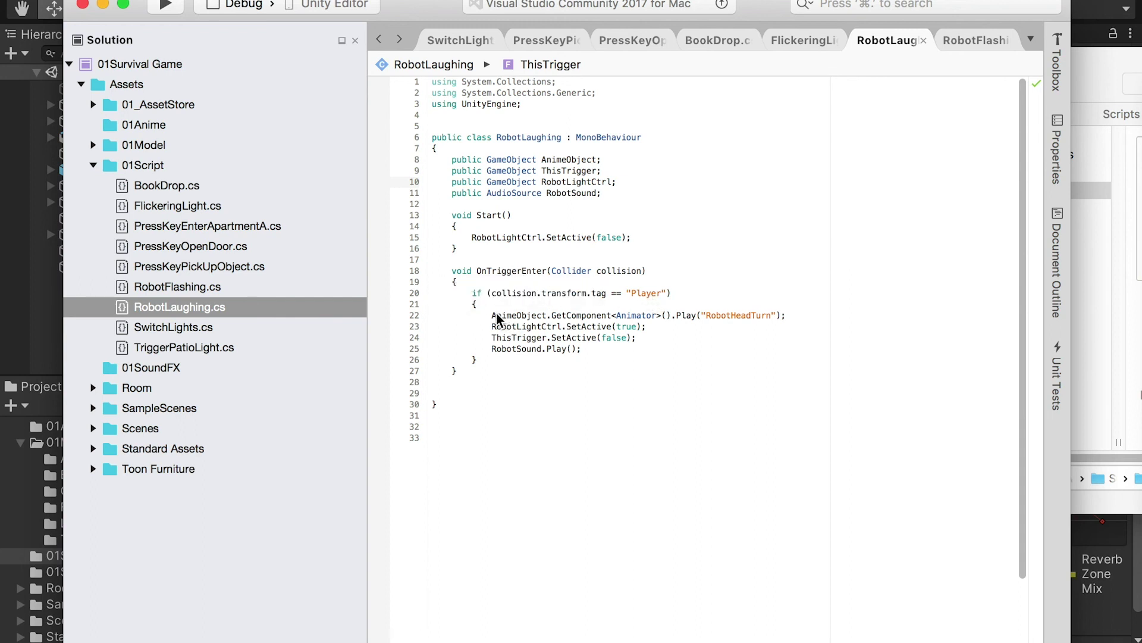
# Step: Switch to Visual Studio and review the OnTriggerEnter lines of RobotLaughing.cs for the animation, light controller, trigger and sound
pyautogui.moveTo(496, 315); pyautogui.dragTo(528, 315)
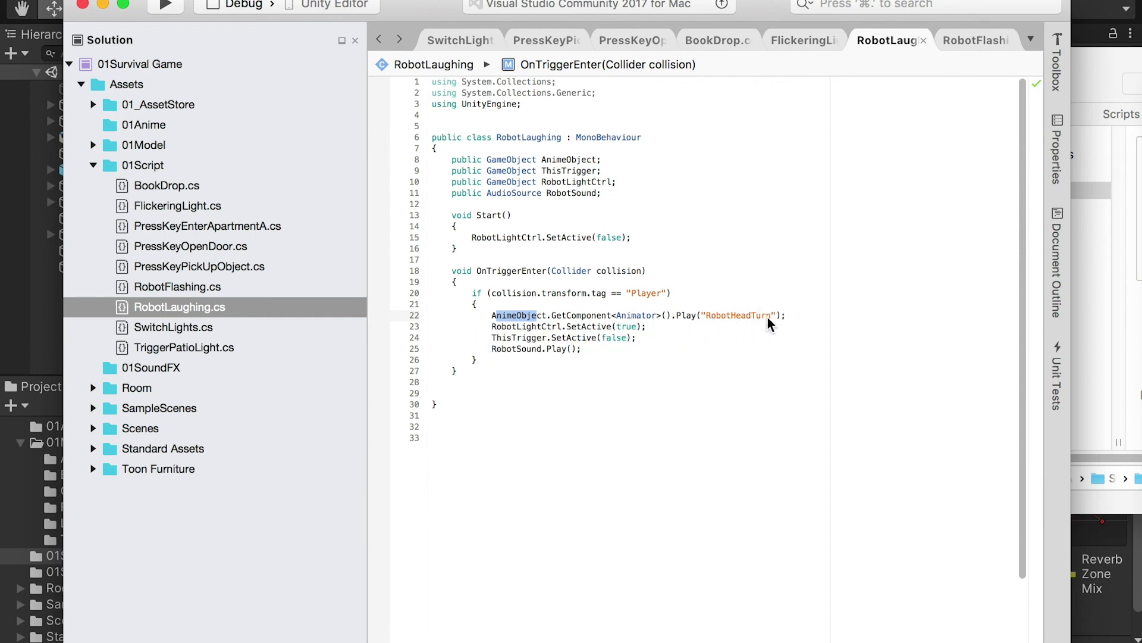
pyautogui.moveTo(569, 326); pyautogui.dragTo(558, 325)
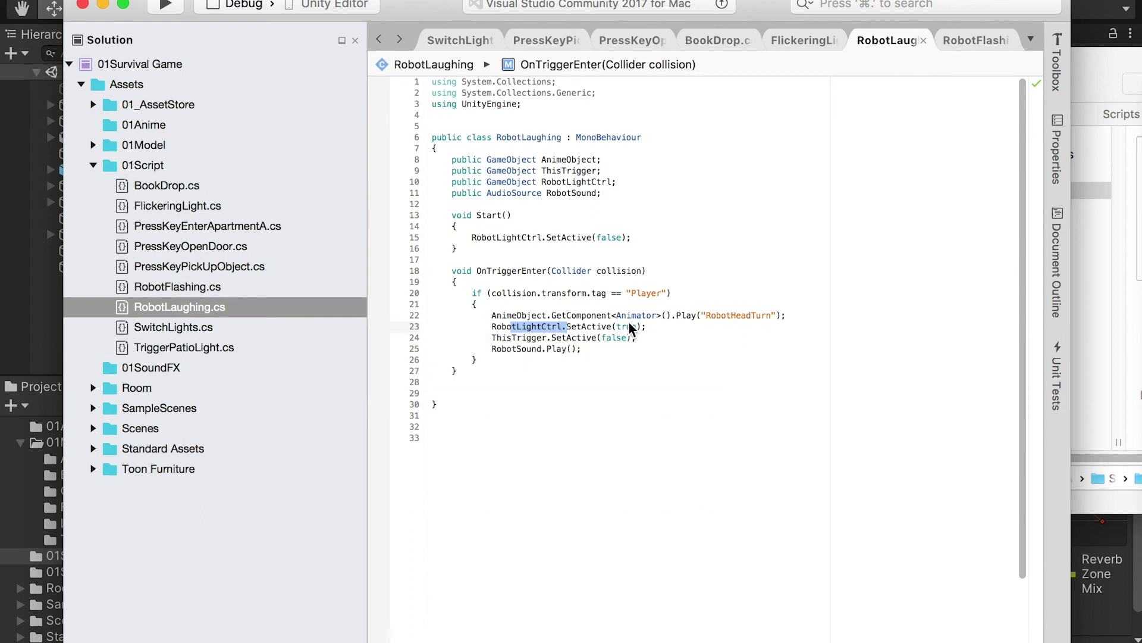
pyautogui.moveTo(493, 341); pyautogui.dragTo(551, 344)
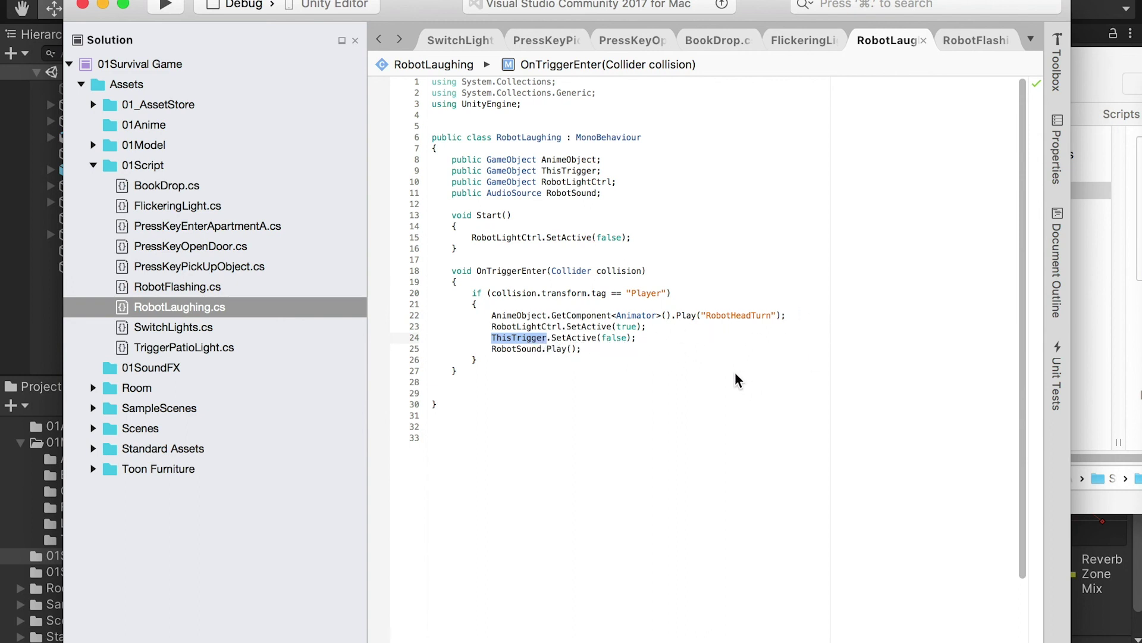
pyautogui.moveTo(491, 350); pyautogui.dragTo(554, 354)
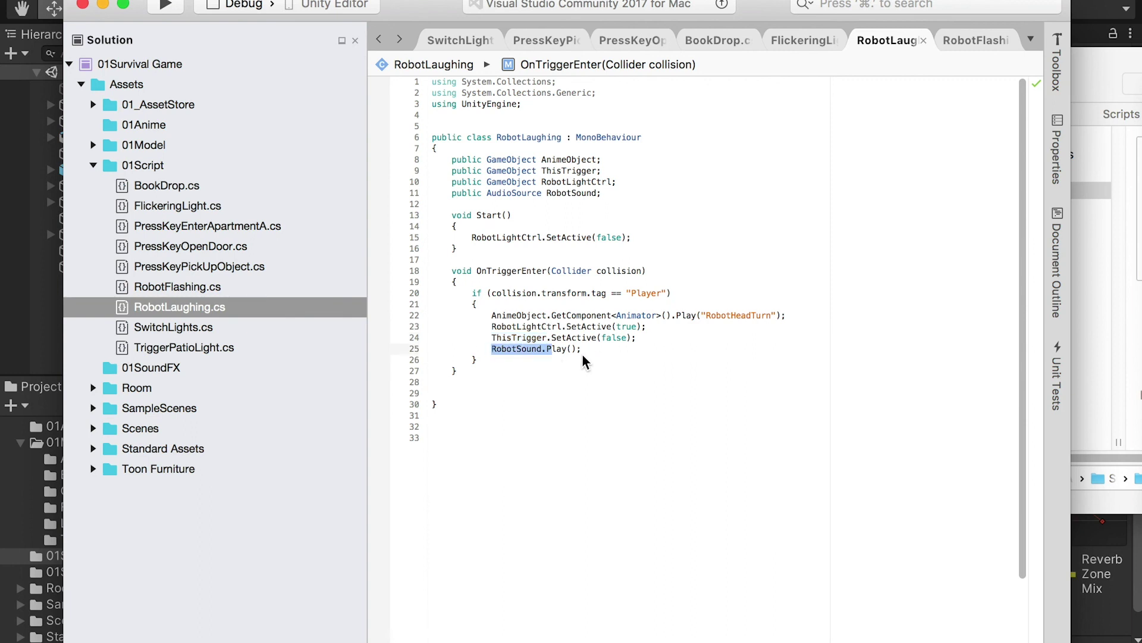
pyautogui.moveTo(665, 327); pyautogui.dragTo(502, 333)
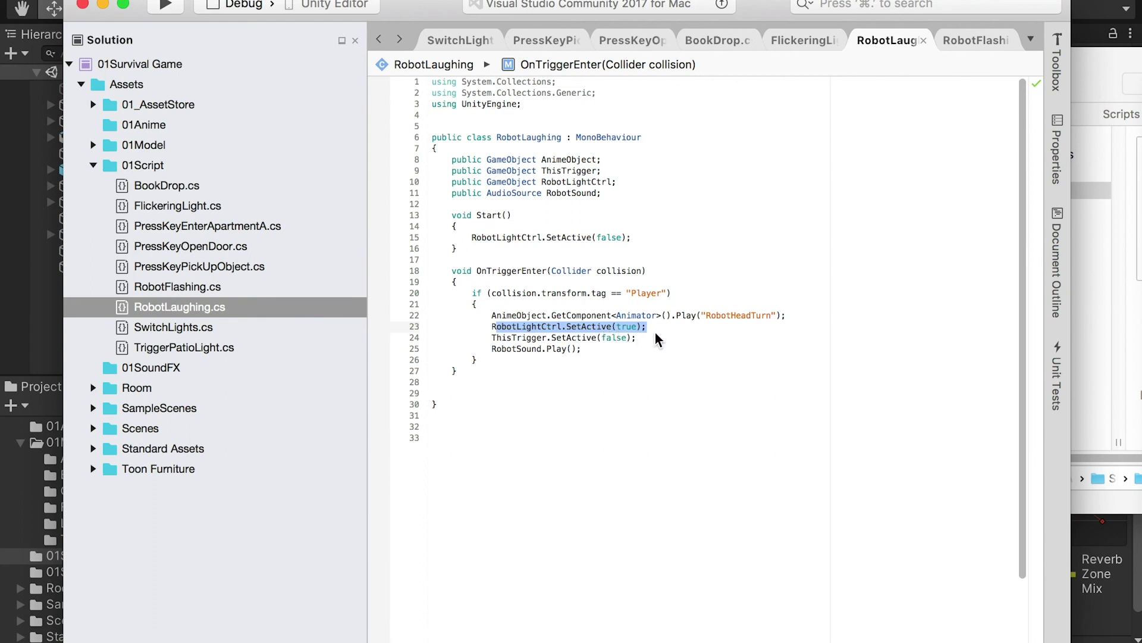
# Step: Open the RobotFlashing script and review its RobotChestLight and minWaitTime field declarations
pyautogui.click(974, 42)
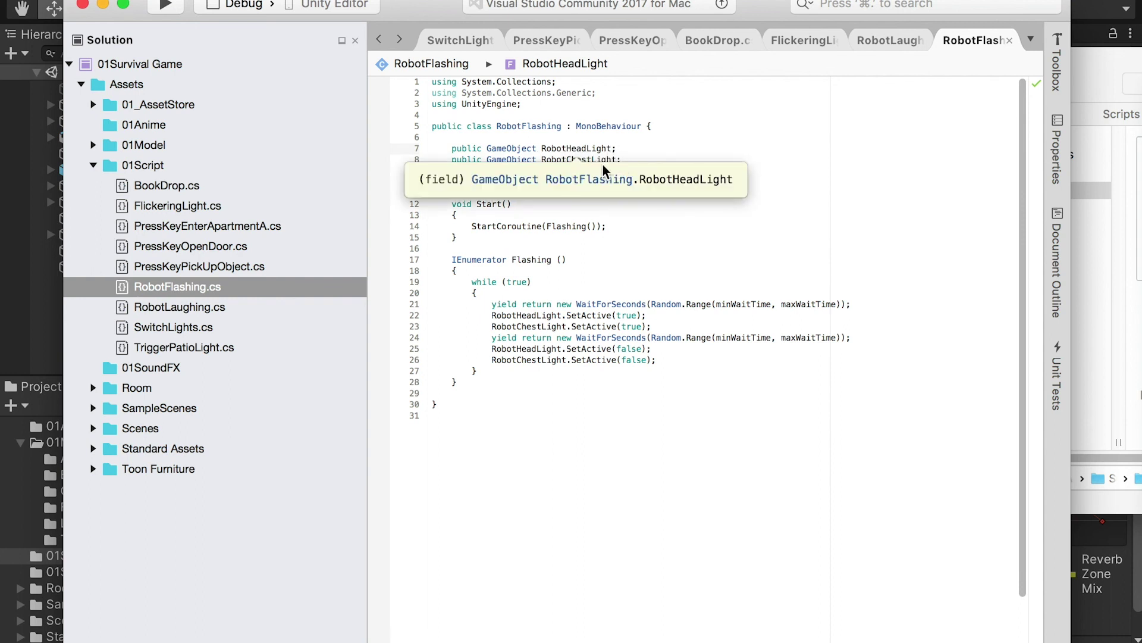
pyautogui.moveTo(622, 161); pyautogui.dragTo(597, 162)
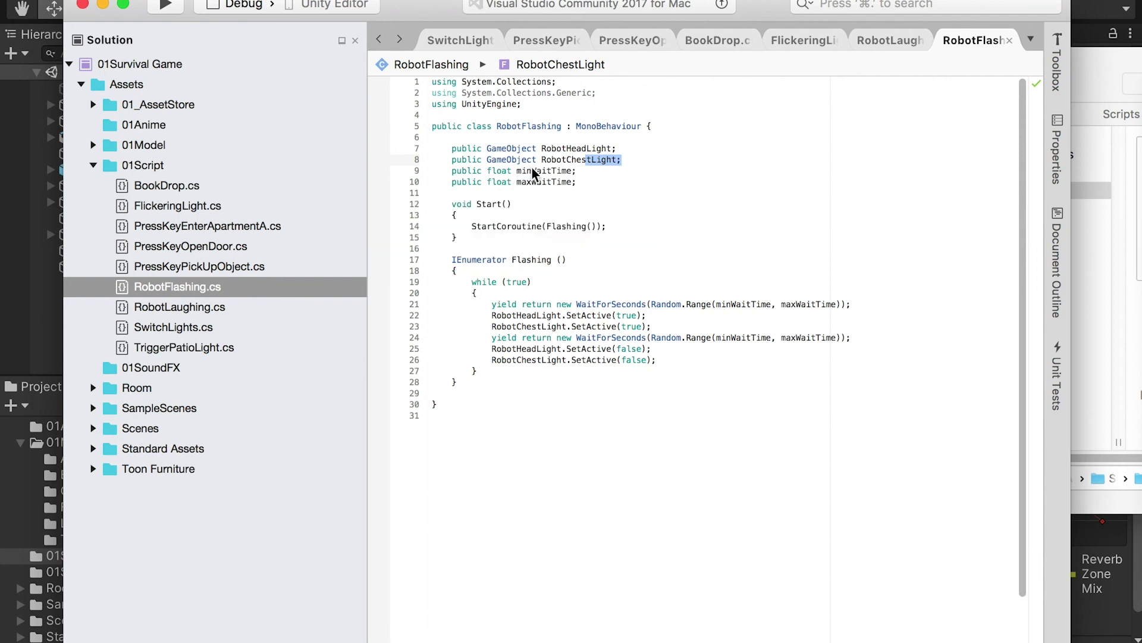
pyautogui.click(517, 172)
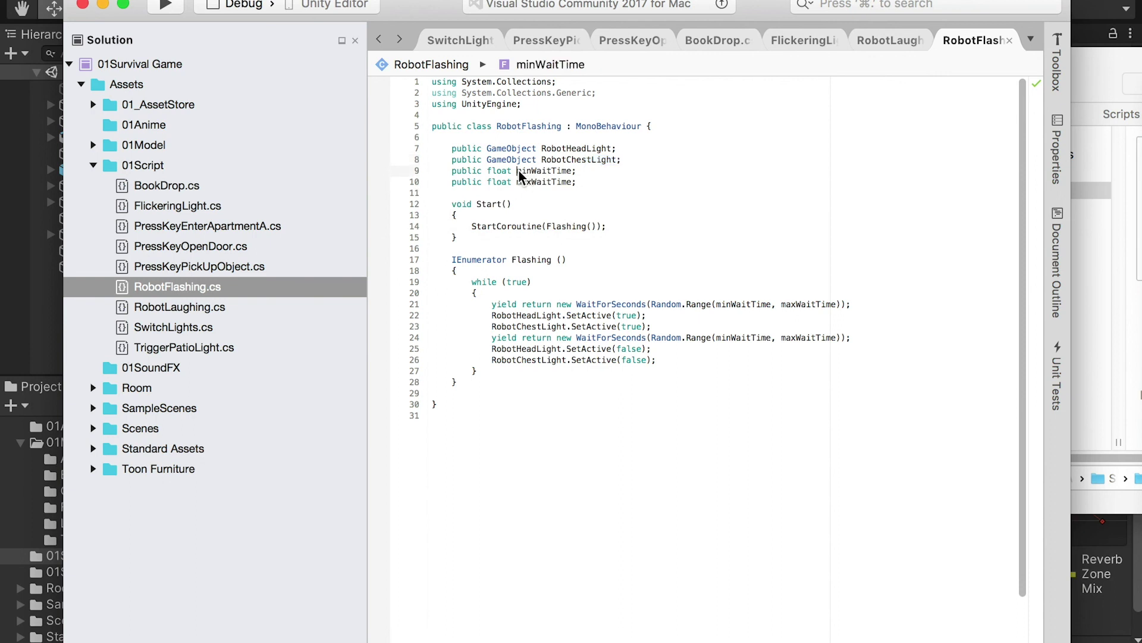
pyautogui.moveTo(517, 173); pyautogui.dragTo(564, 173)
# Step: Switch back to Unity and inspect the Min and Max Wait Time of the Robot Flashing script on ToyRobot's RobotController
pyautogui.click(30, 311)
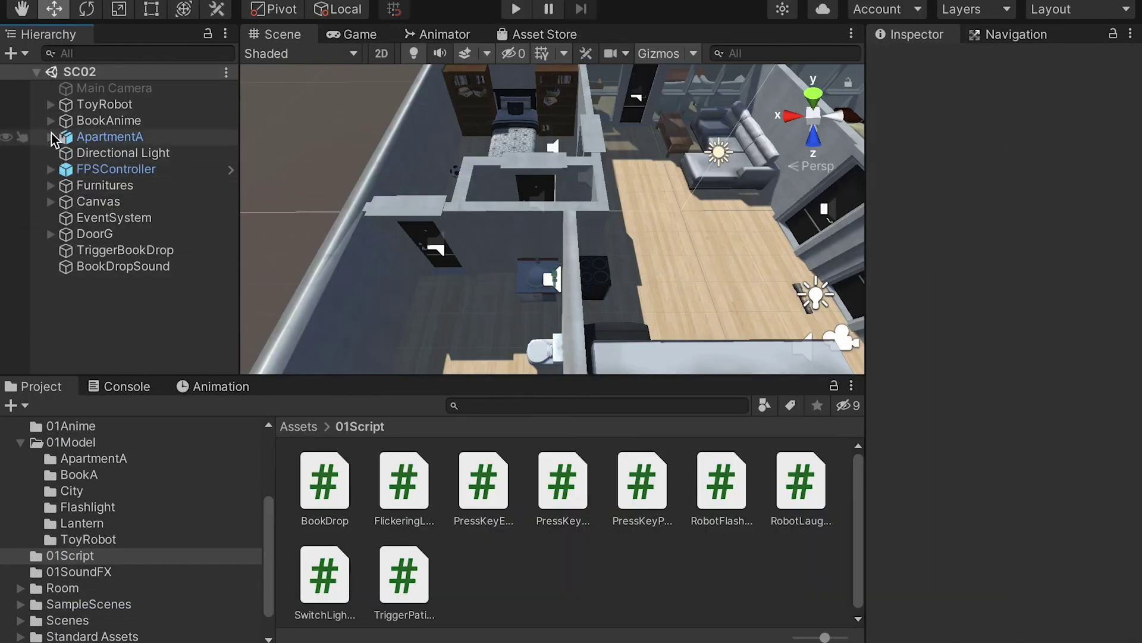
pyautogui.click(51, 104)
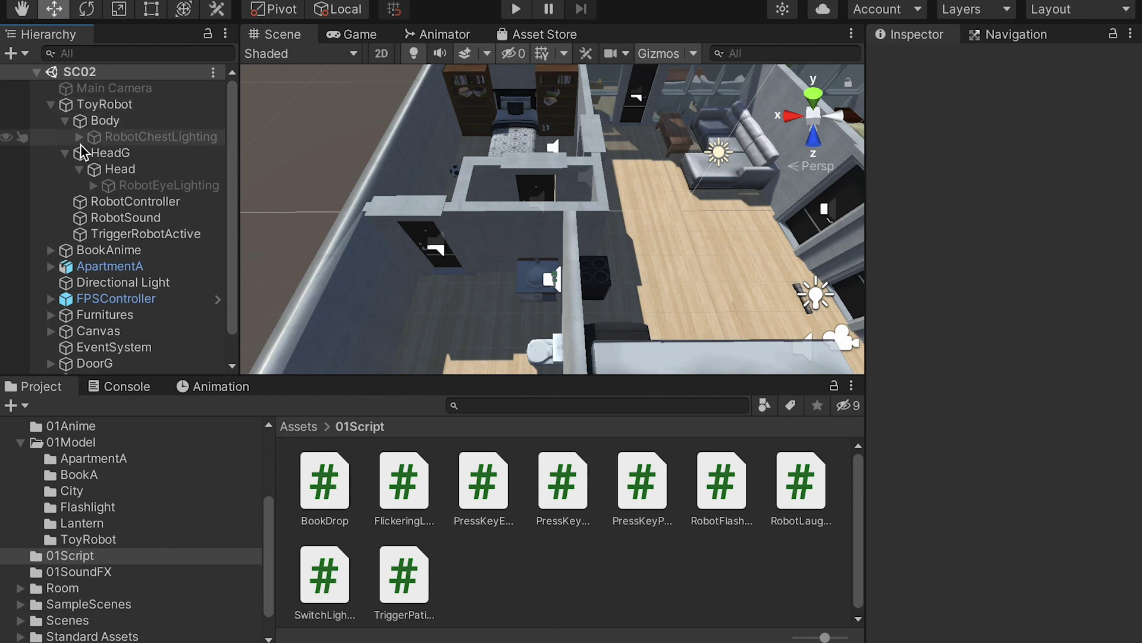
pyautogui.click(135, 203)
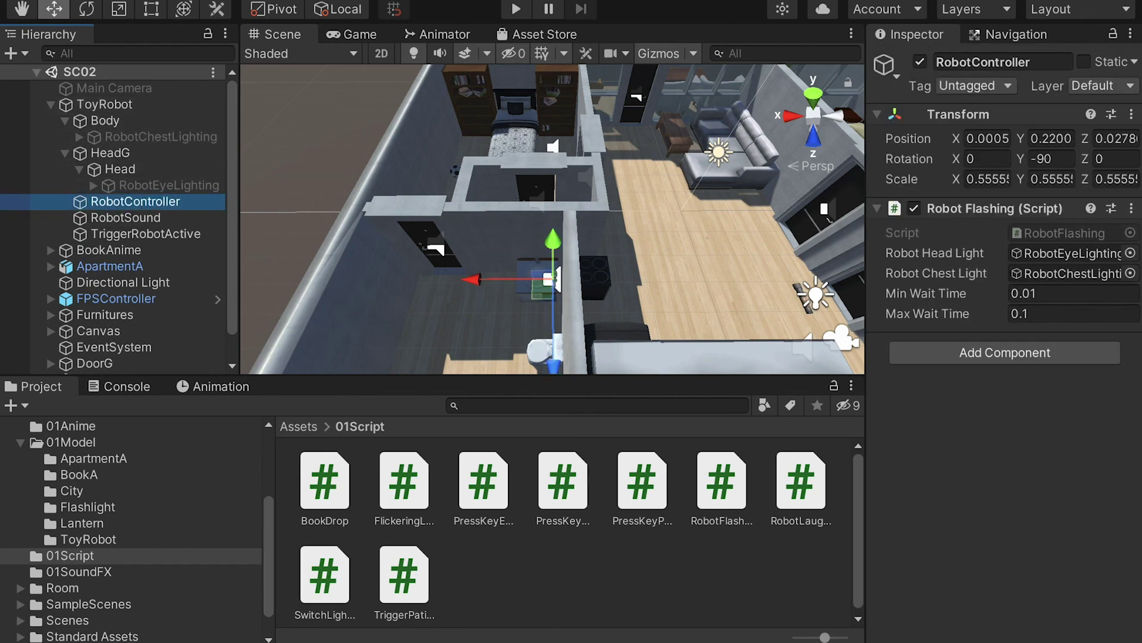
pyautogui.moveTo(1048, 293); pyautogui.dragTo(1020, 315)
pyautogui.click(1047, 294)
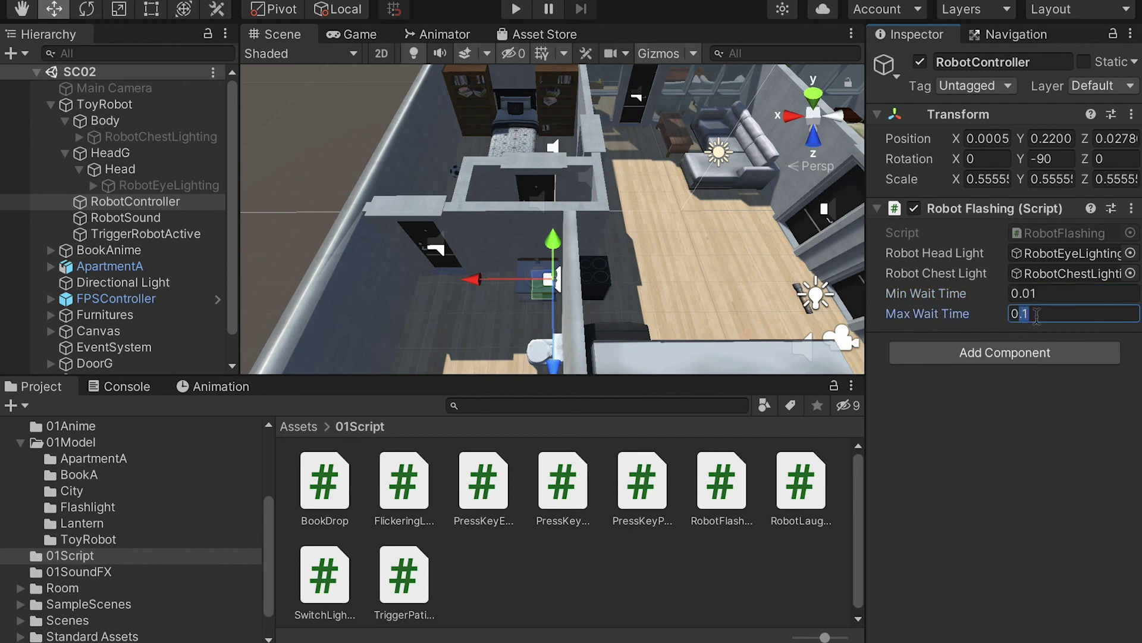
# Step: Compare the Random.Range wait line in RobotFlashing.cs with the Min and Max Wait Time fields on RobotController in Unity
pyautogui.press('super+Tab')
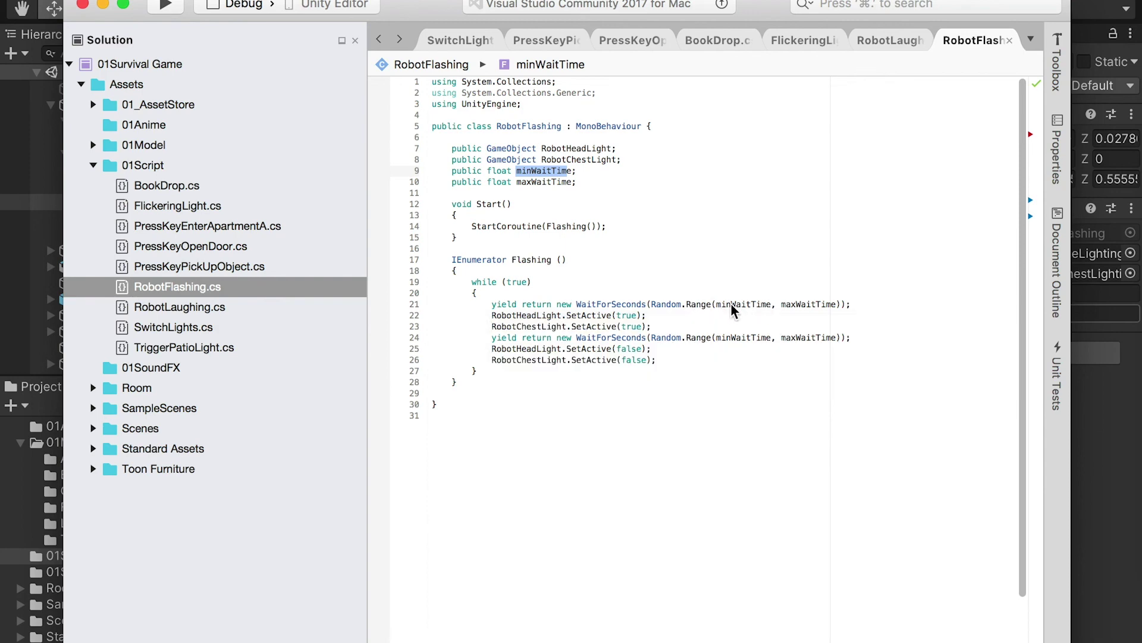
pyautogui.click(1096, 391)
pyautogui.click(1011, 293)
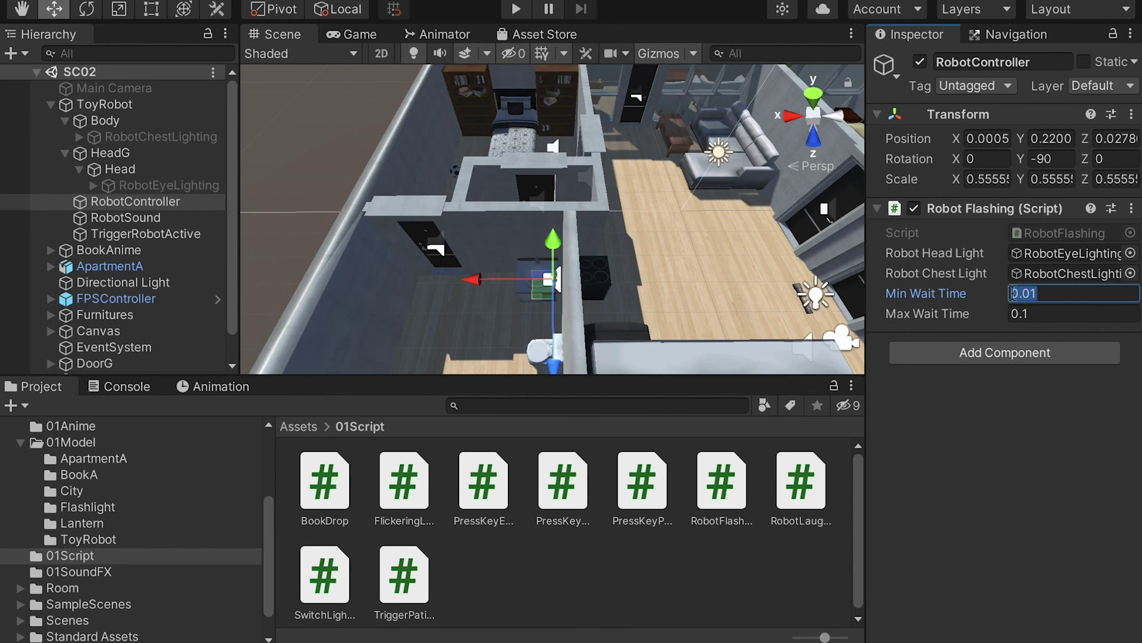
pyautogui.click(1024, 314)
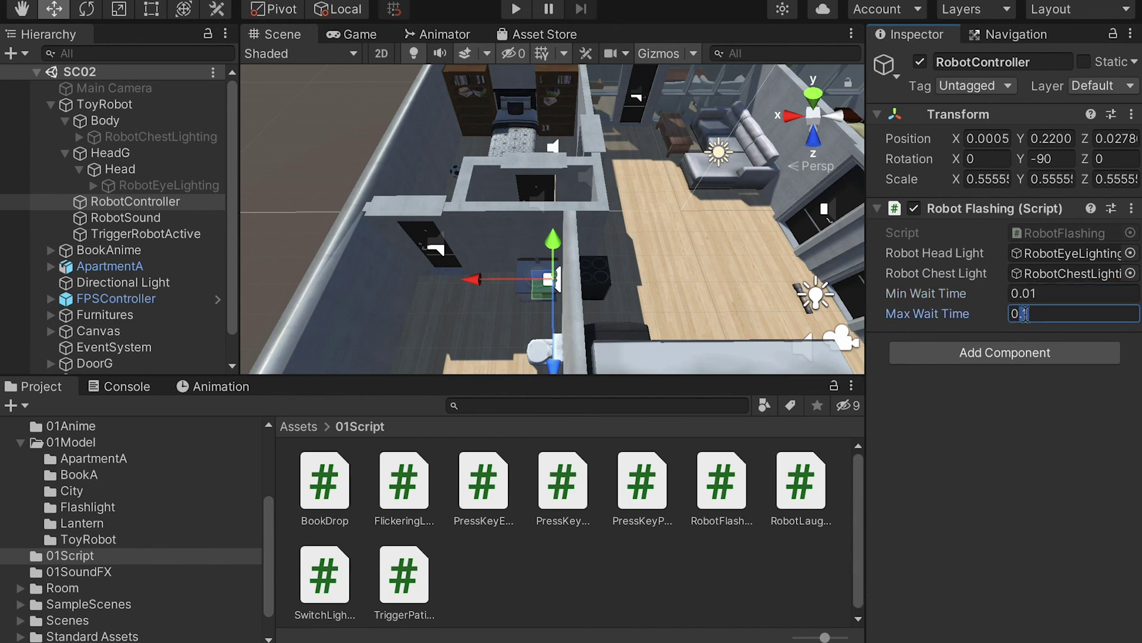
# Step: Switch back to Visual Studio and review the second WaitForSeconds line and the SetActive(false) lines for RobotHeadLight and RobotChestLight
pyautogui.press('super+Tab')
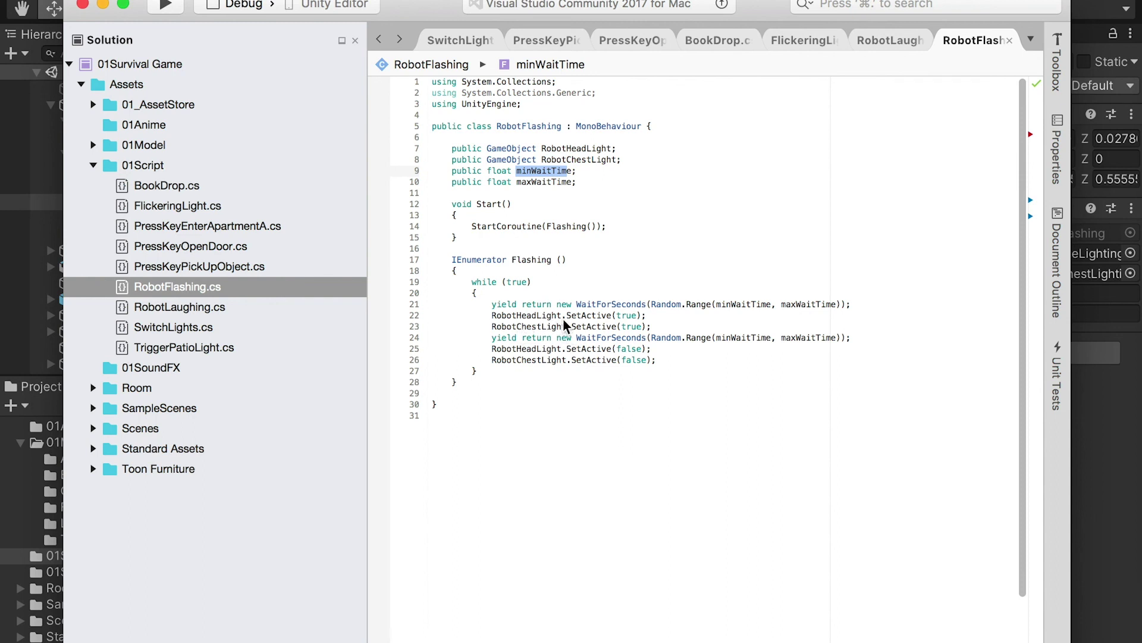
pyautogui.click(601, 338)
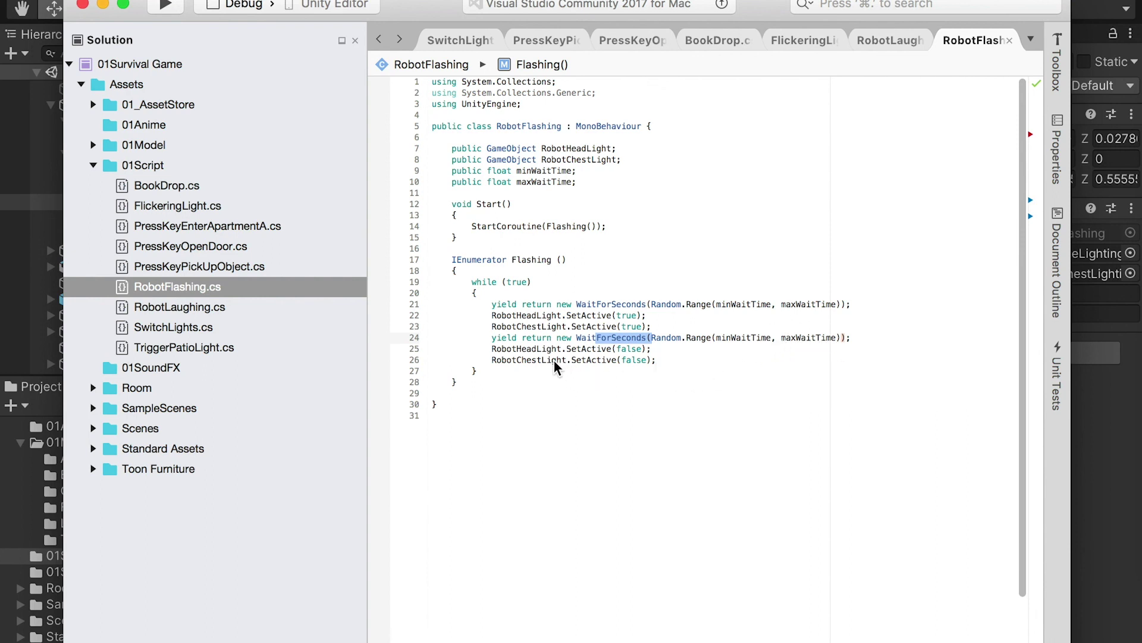
pyautogui.moveTo(525, 349); pyautogui.dragTo(563, 350)
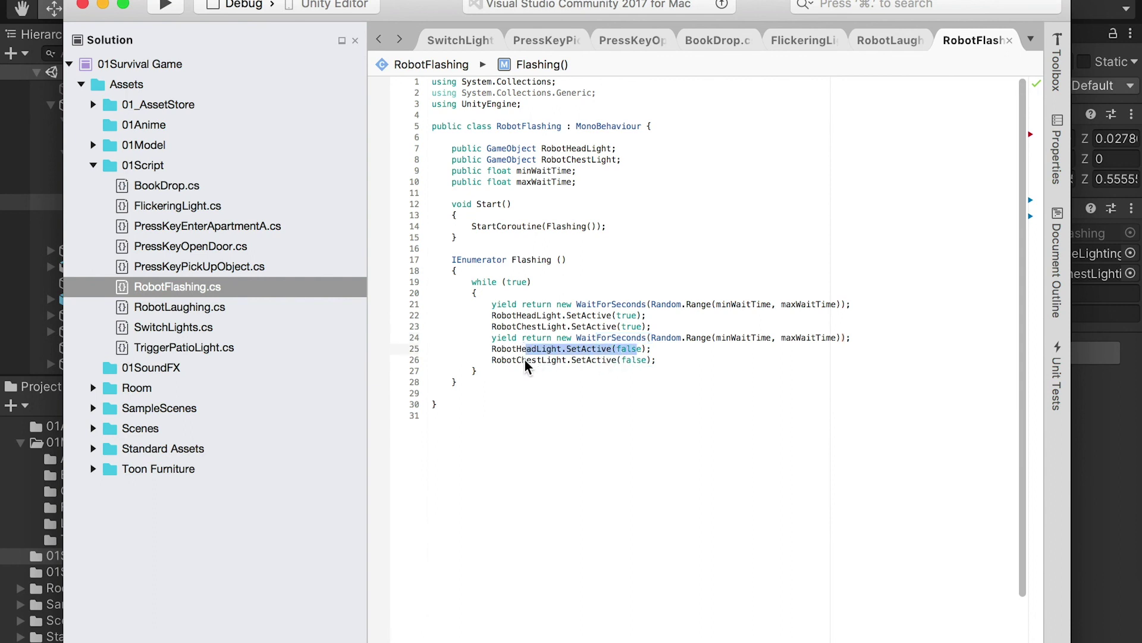
pyautogui.moveTo(521, 360); pyautogui.dragTo(628, 364)
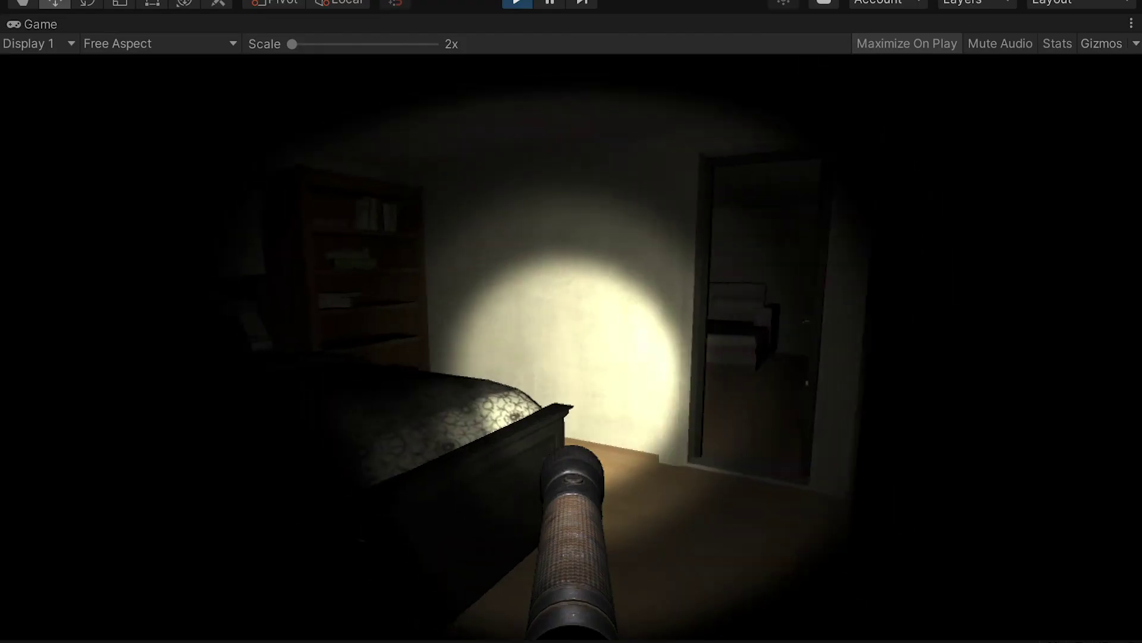
# Step: Play-test the scene in Unity by walking with the flashlight from the bedroom past the sofa to the room with the bookshelves
pyautogui.press('w')
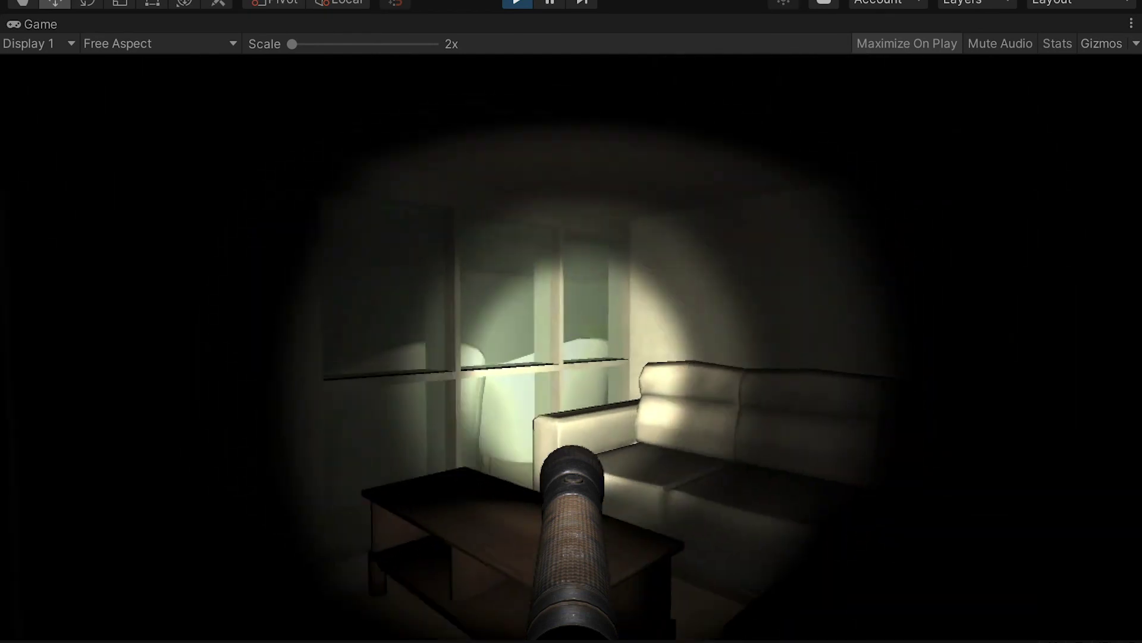
pyautogui.press('w')
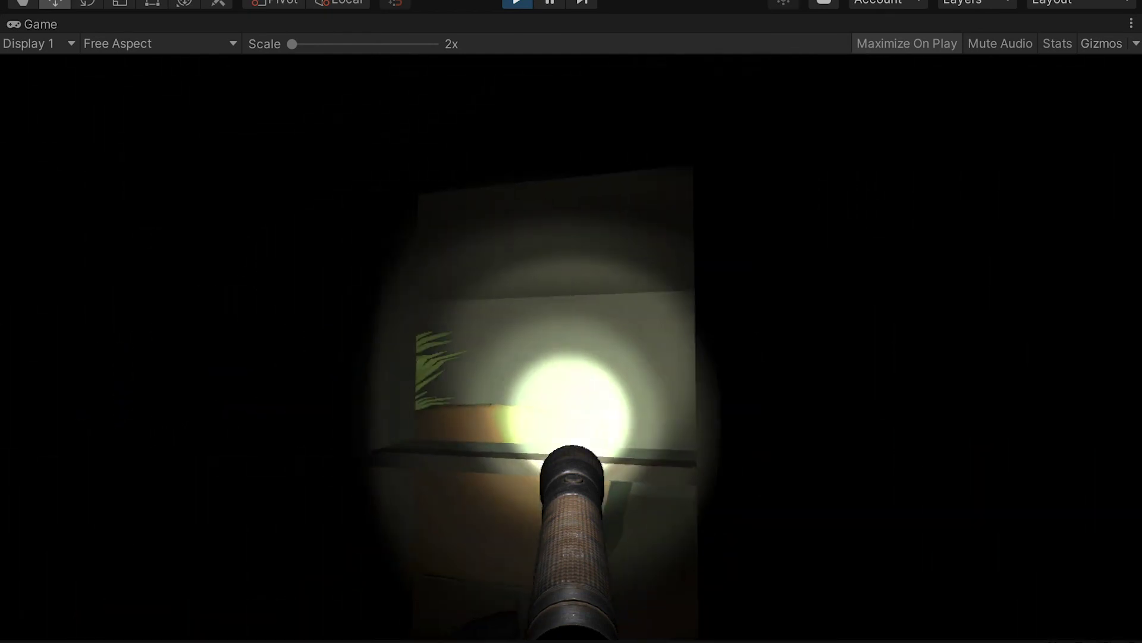
pyautogui.press('e')
pyautogui.press('w')
pyautogui.press('w')
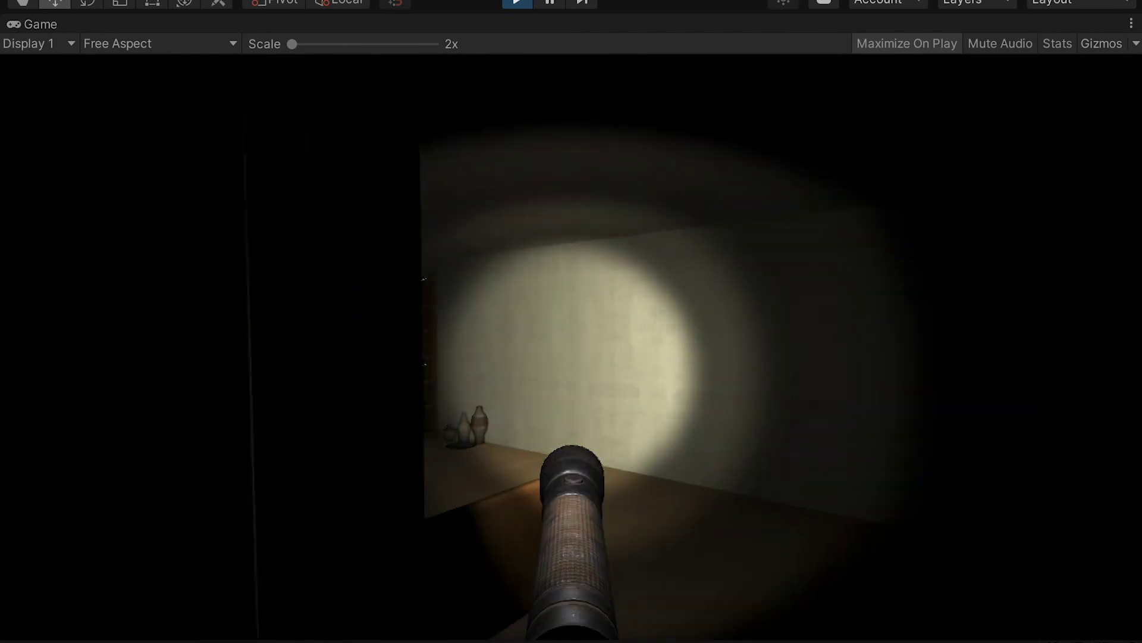
pyautogui.press('s')
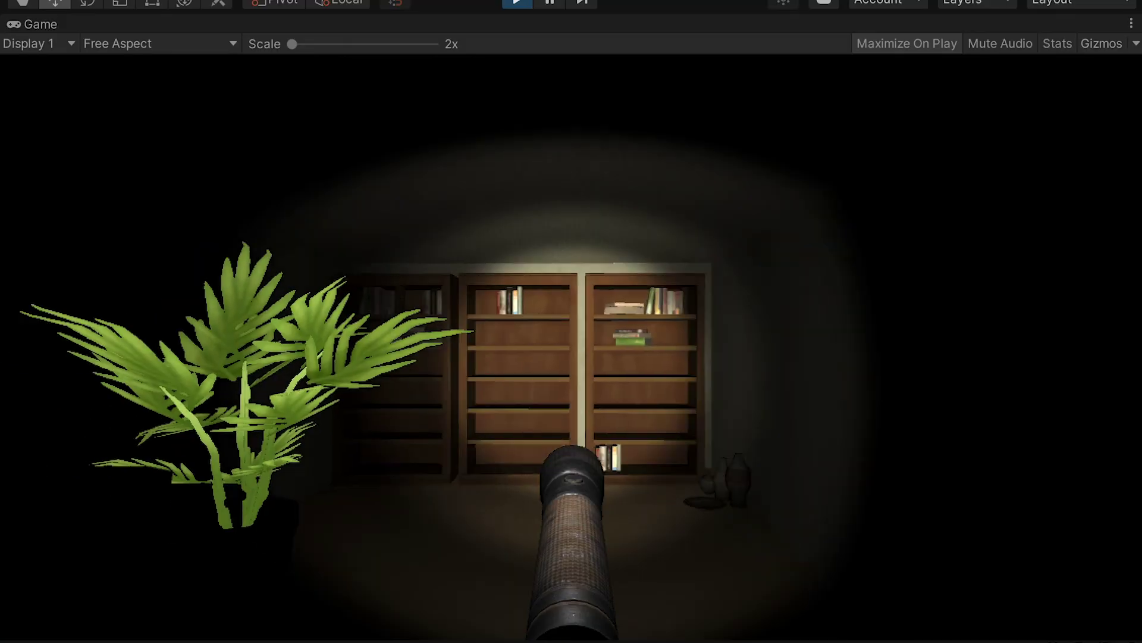